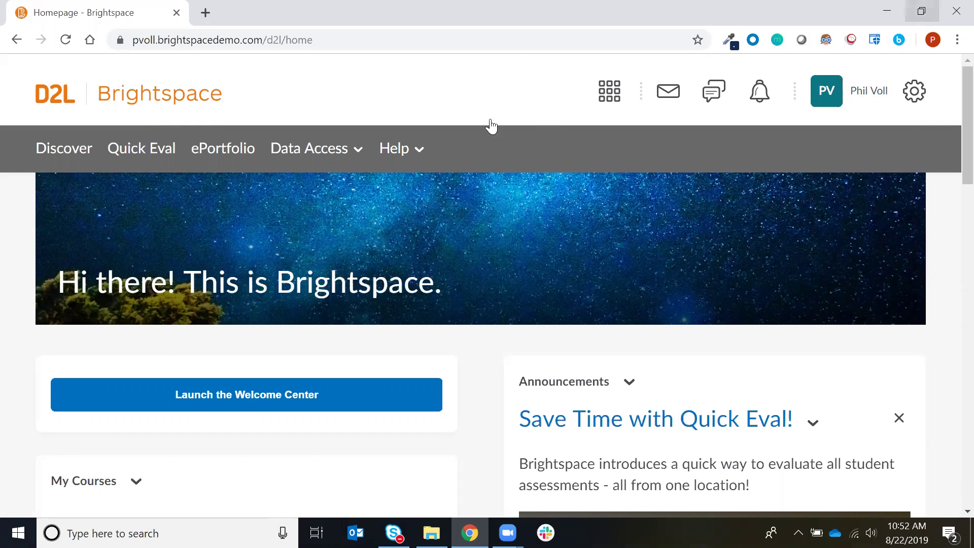
Preview the homepage in a narrow browser window, check its collapsed navigation menu, and restore the full-size window.
key("super+Down")
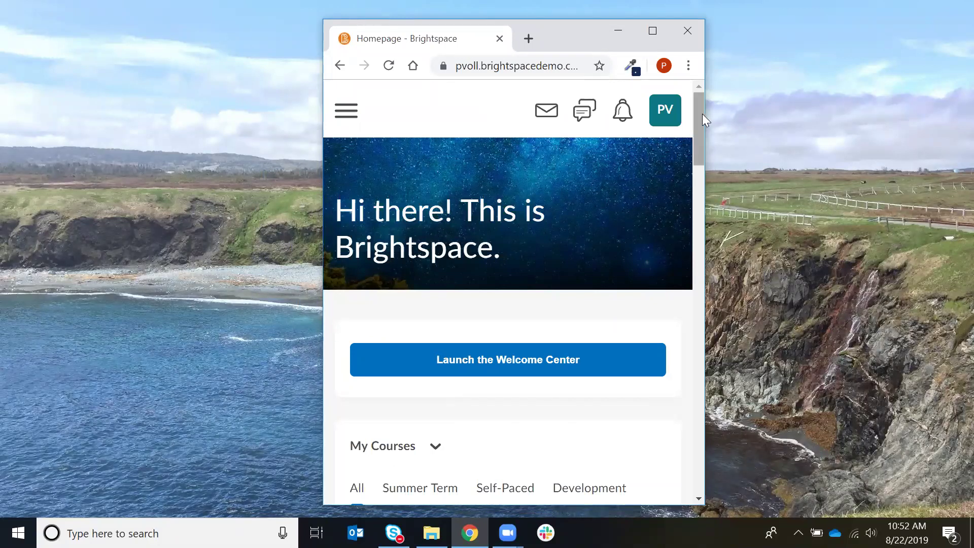
left_click_drag(707, 192, 869, 179)
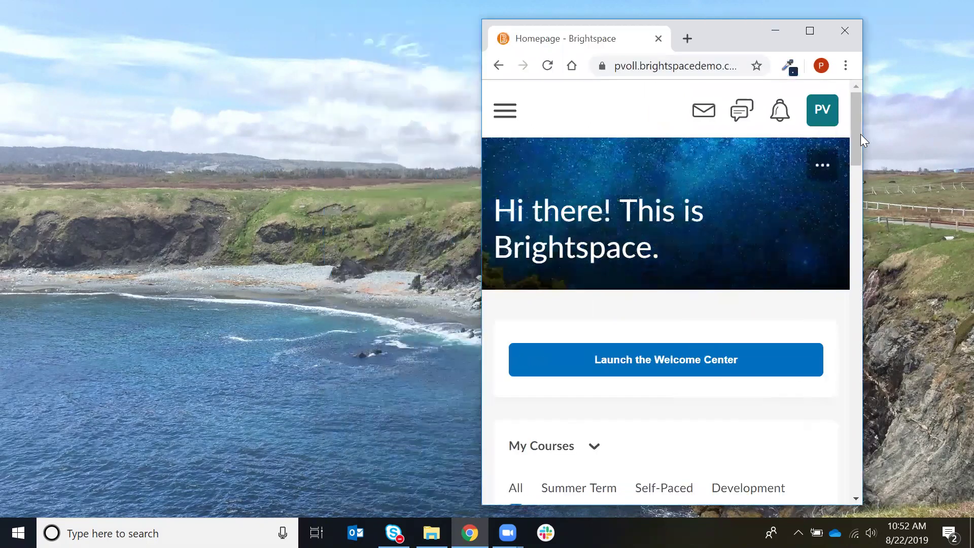
left_click_drag(860, 134, 909, 100)
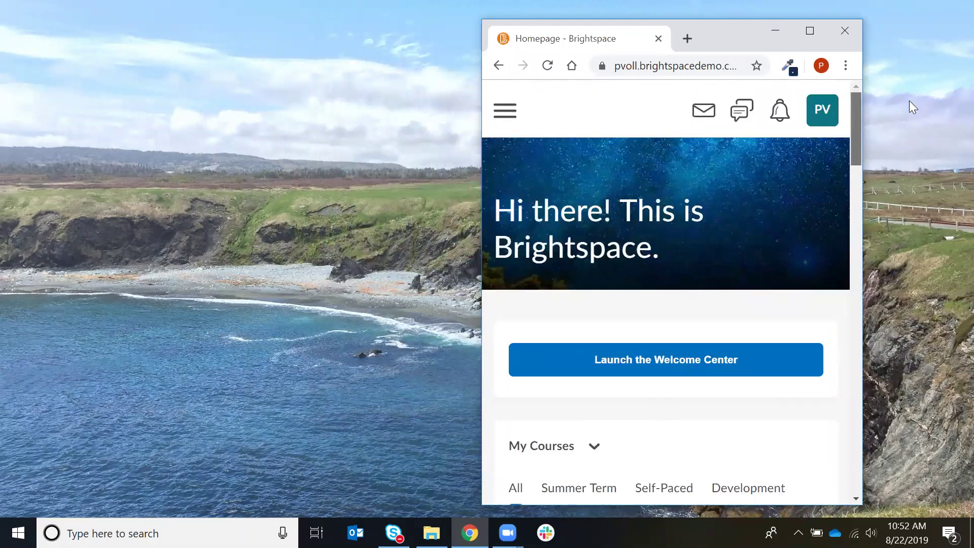
left_click(503, 118)
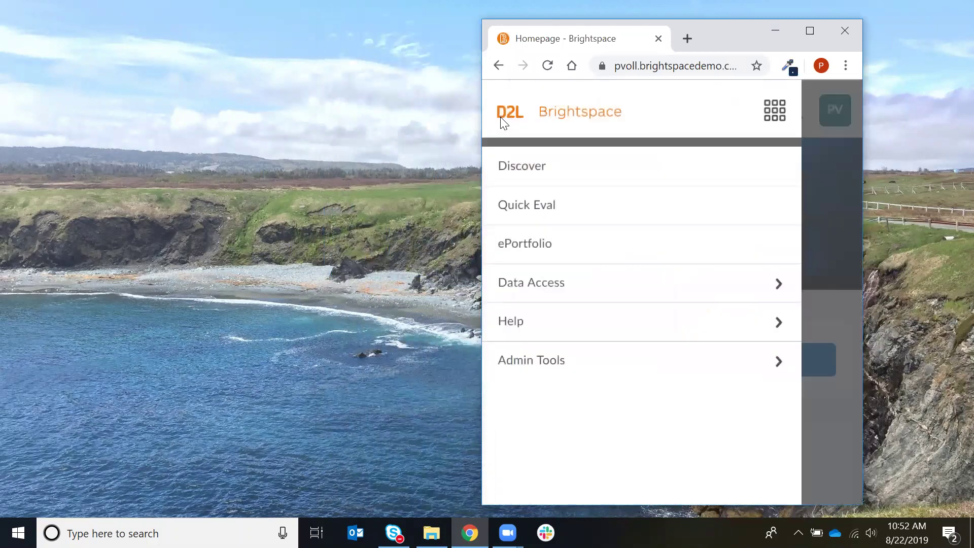
left_click(816, 157)
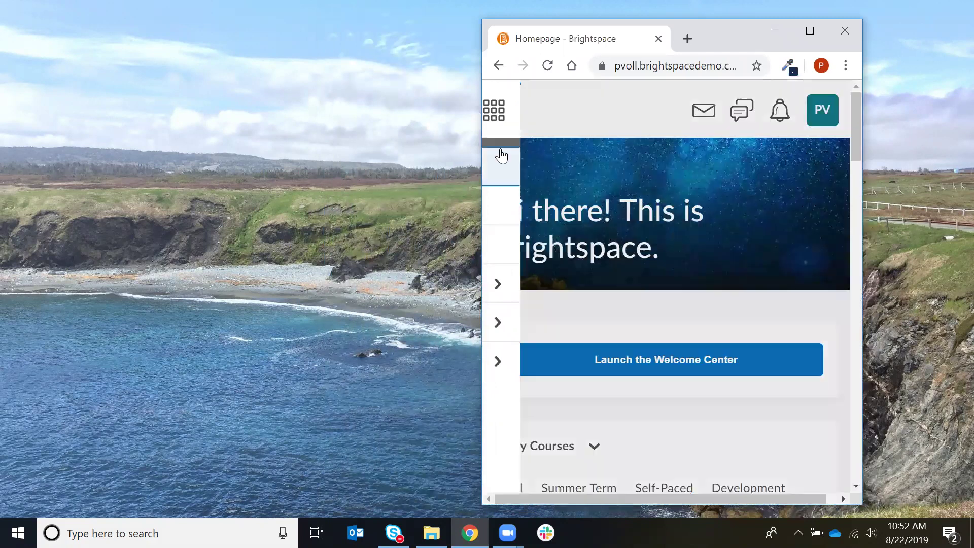
left_click(809, 32)
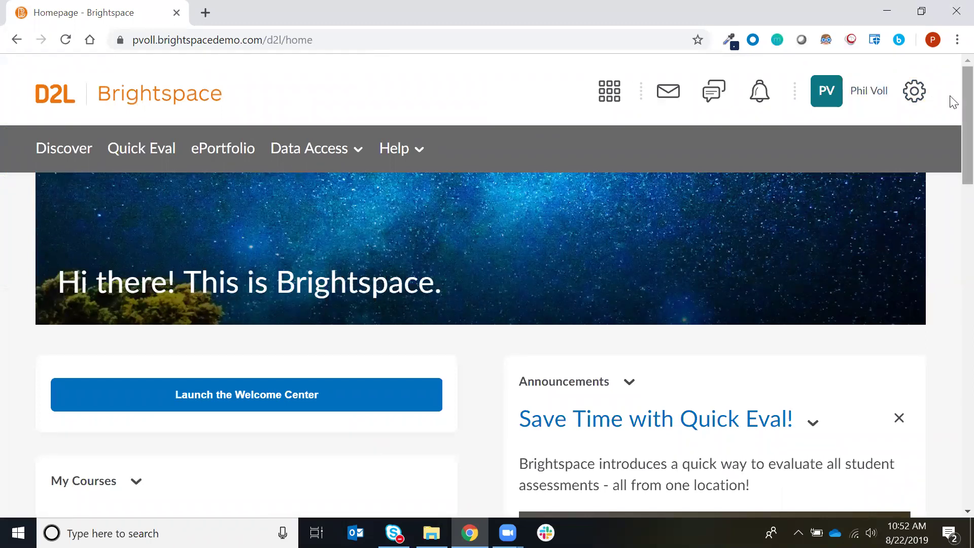
Open Sample Course from My Courses and browse the replacement images available for its homepage banner.
scroll(950, 111, "down", 5)
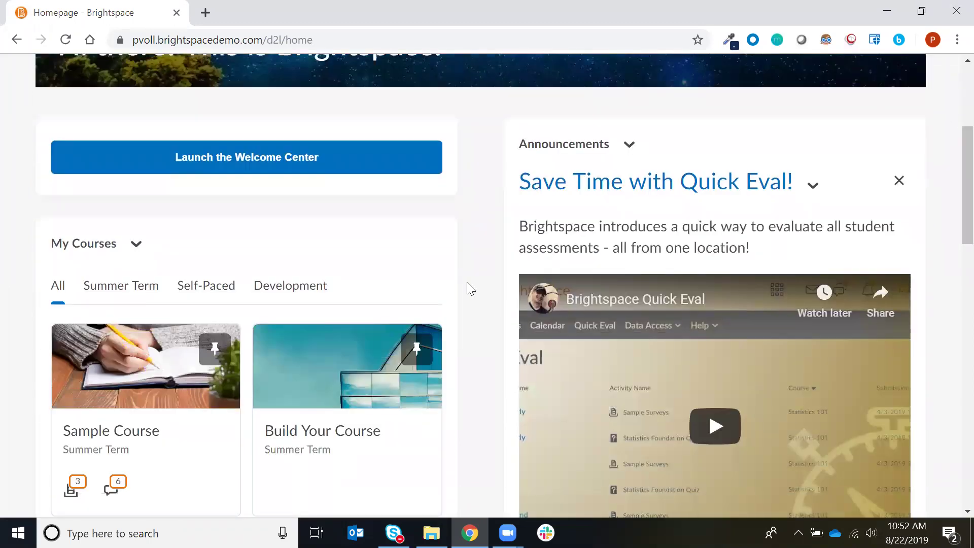
left_click(107, 370)
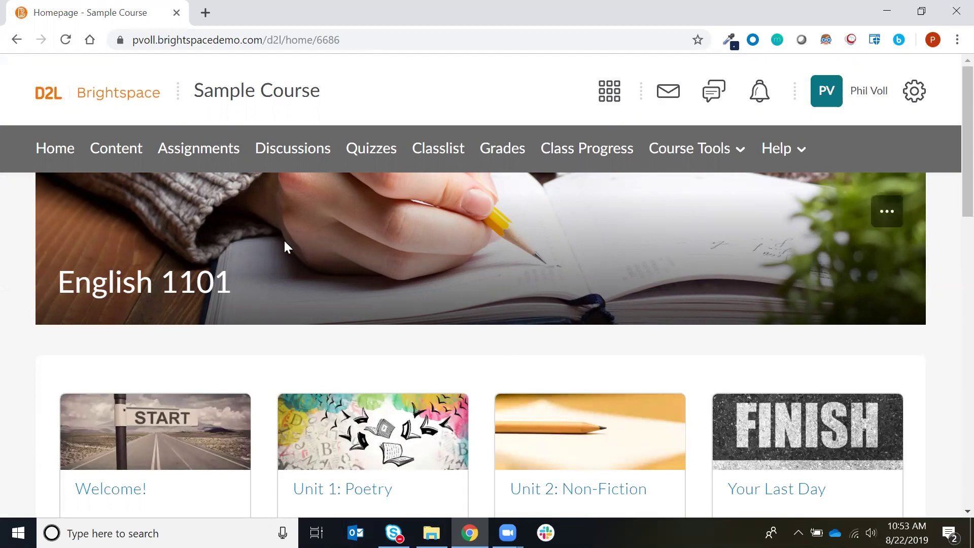
left_click(887, 212)
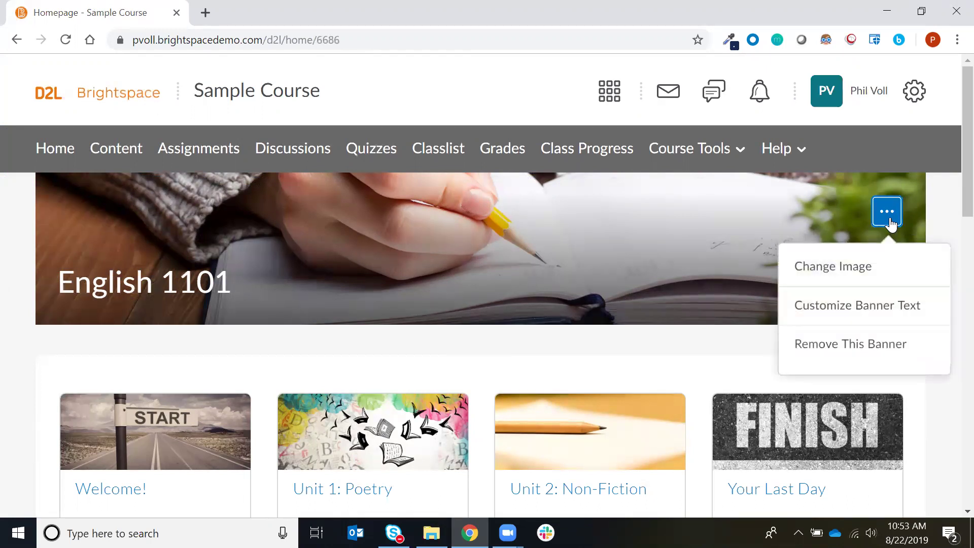
left_click(834, 272)
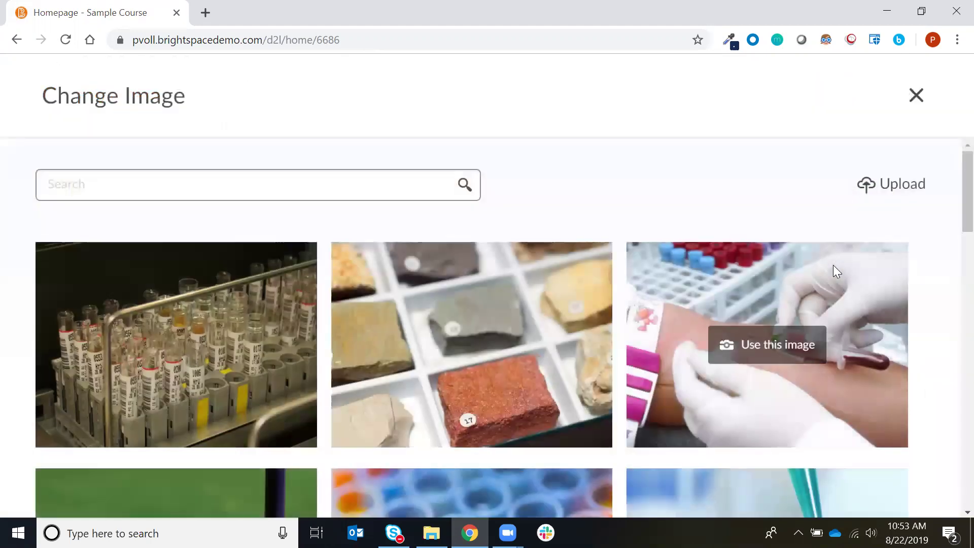
scroll(950, 254, "down", 5)
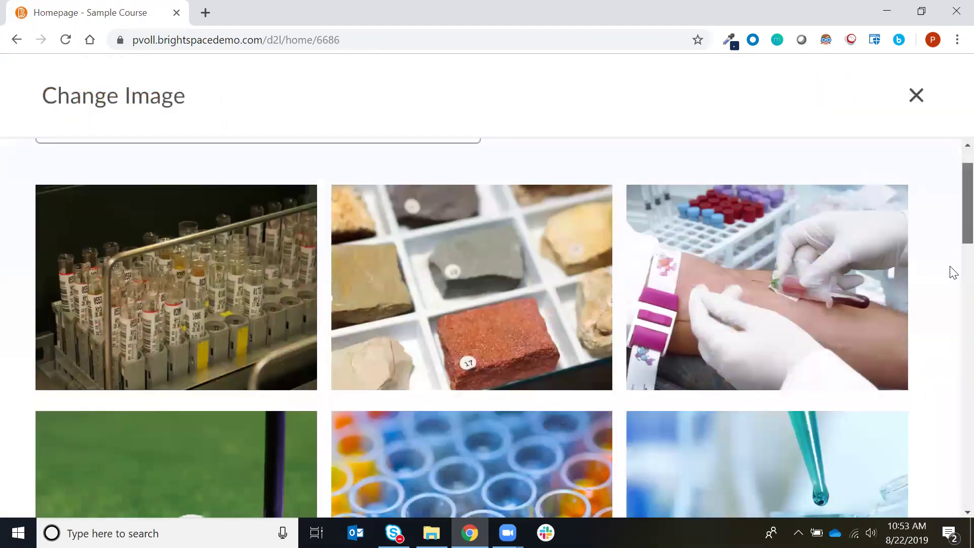
scroll(953, 335, "down", 15)
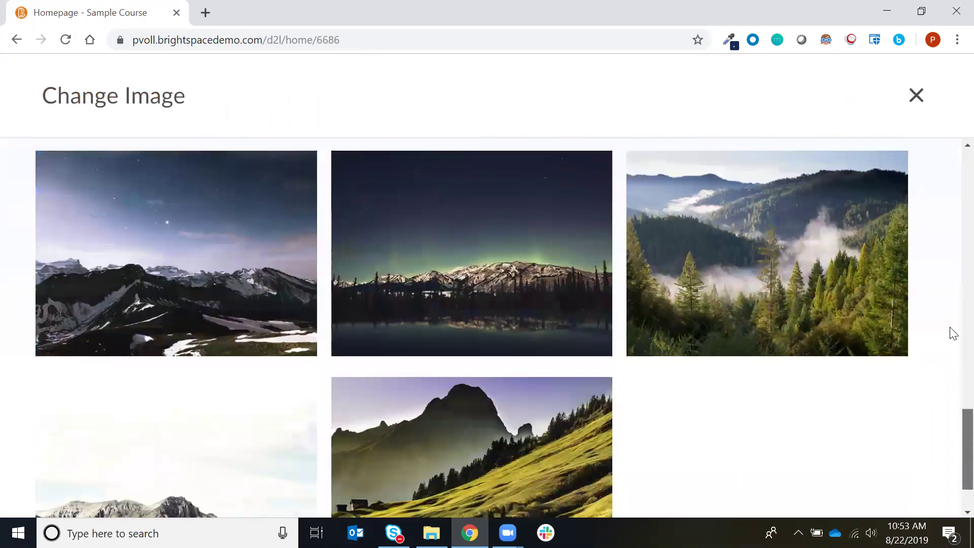
scroll(950, 332, "up", 20)
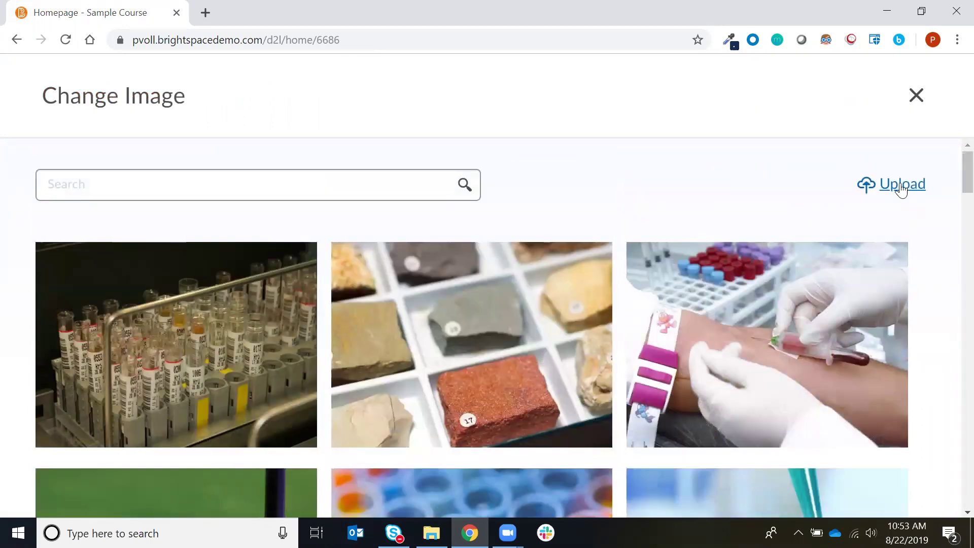
Search the banner images for "cat" and use the picture of the orange cat with a stethoscope.
left_click(273, 184)
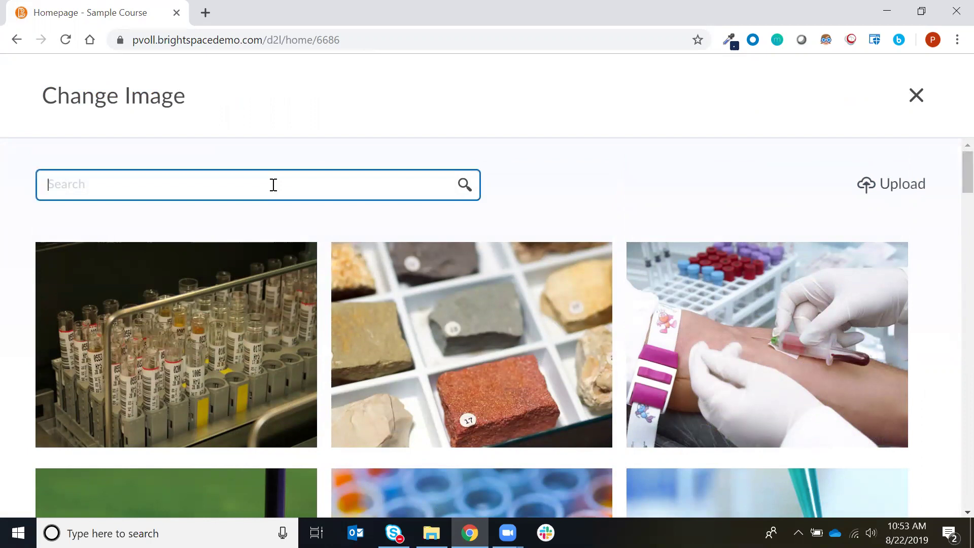
type("cat")
mouse_move(470, 290)
scroll(470, 290, "down", 10)
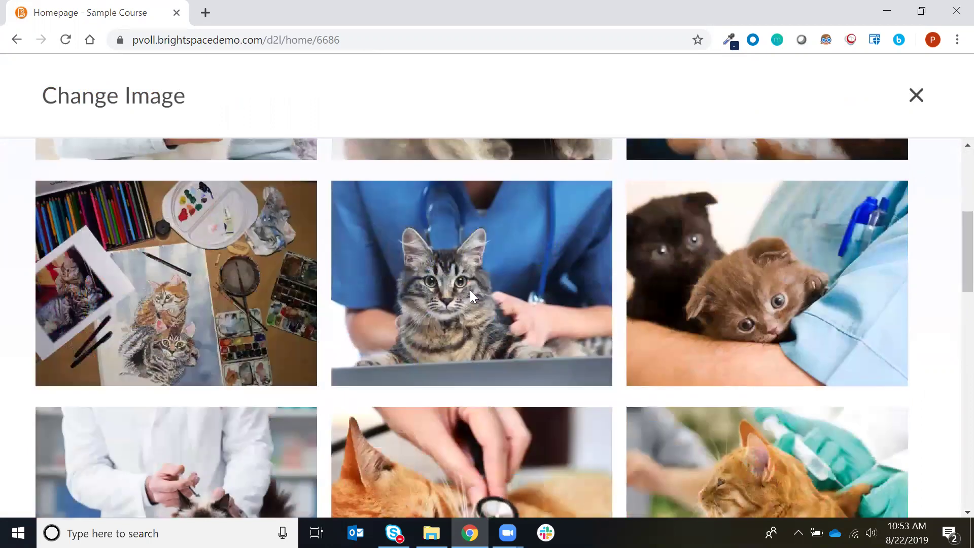
left_click(500, 308)
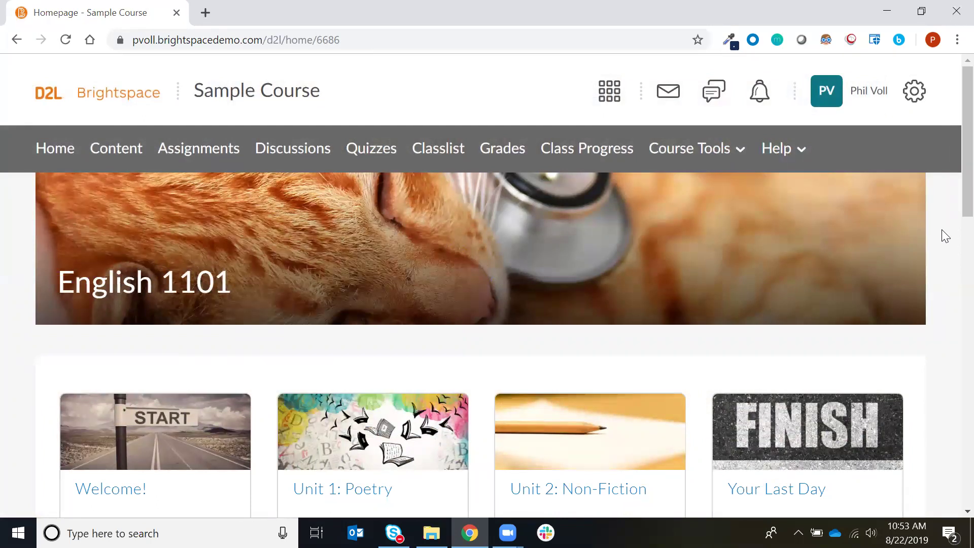
Examine the course homepage's unit tiles, Activity Feed, Updates, instructor profile and Calendar widgets.
scroll(949, 222, "down", 1)
scroll(953, 228, "down", 4)
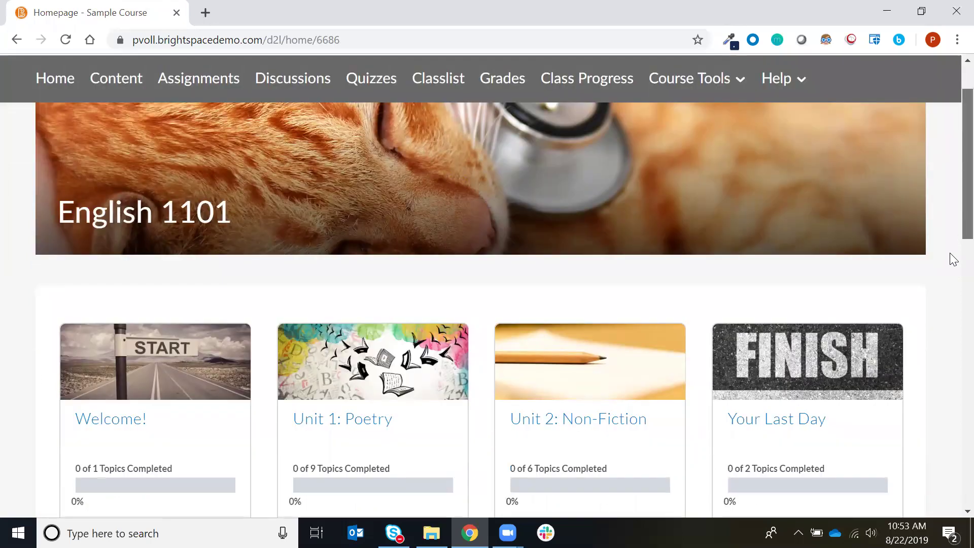
scroll(953, 290, "down", 1)
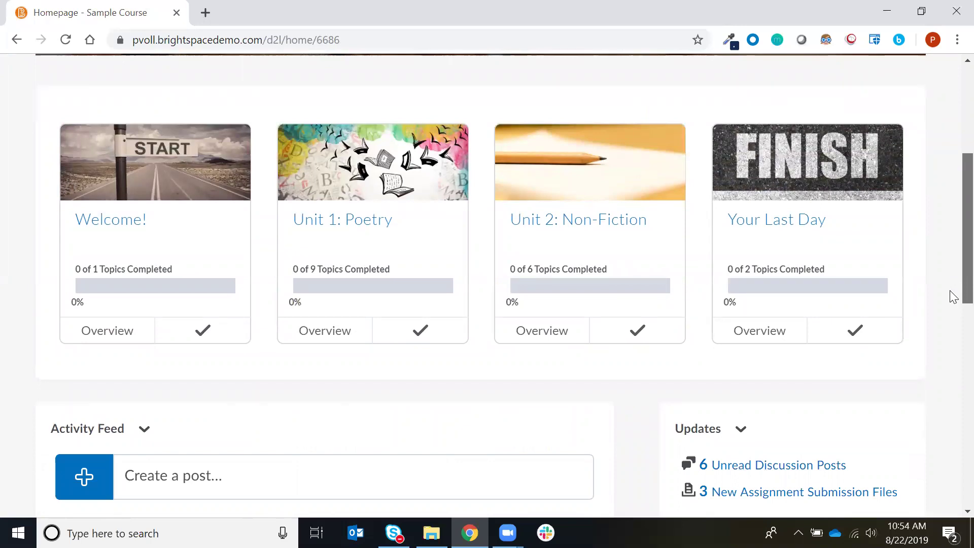
scroll(952, 297, "down", 1)
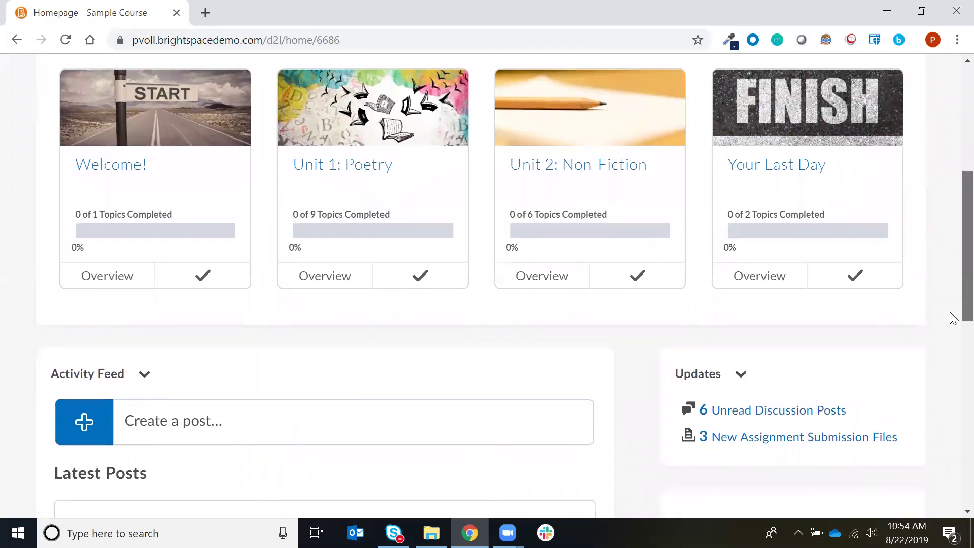
scroll(951, 324, "down", 3)
scroll(951, 372, "down", 2)
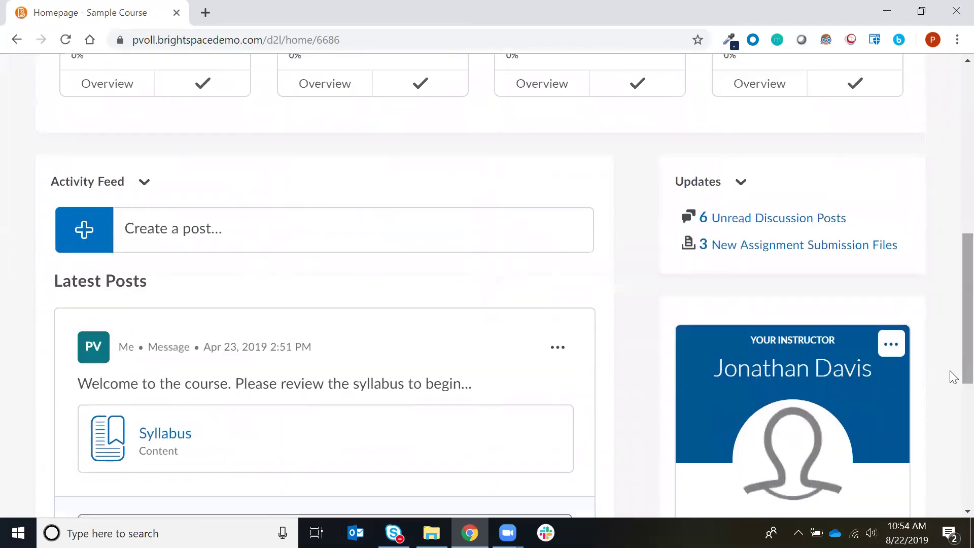
scroll(865, 213, "down", 8)
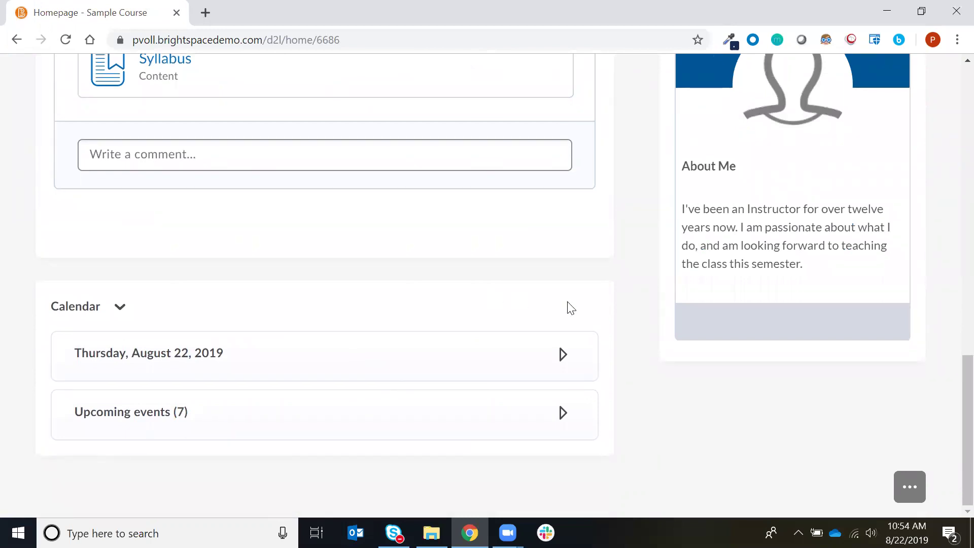
scroll(571, 308, "up", 8)
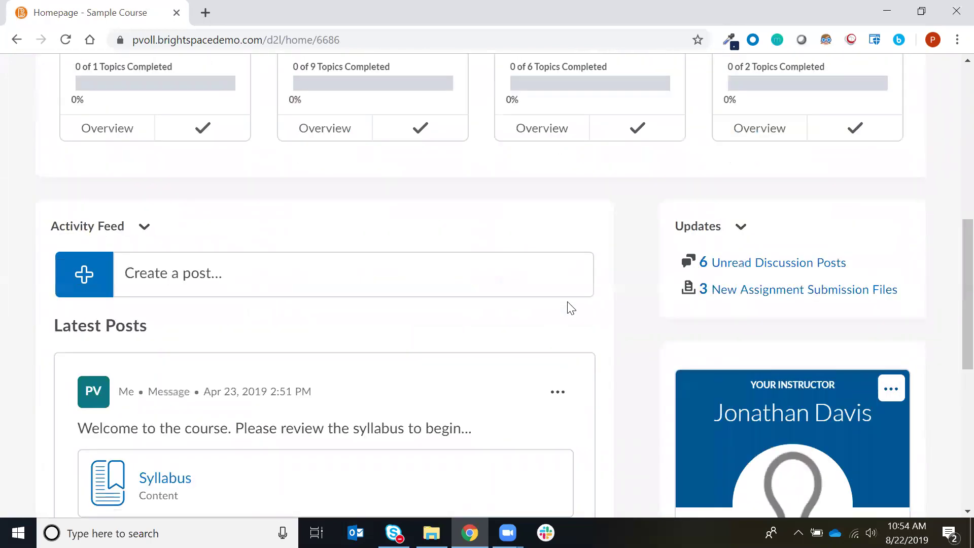
scroll(571, 308, "up", 4)
scroll(578, 359, "up", 3)
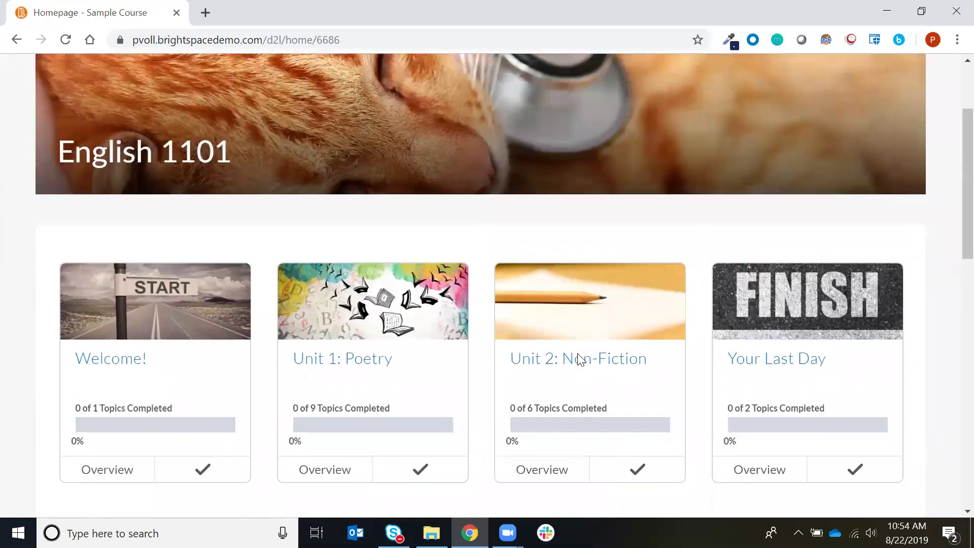
scroll(579, 359, "up", 3)
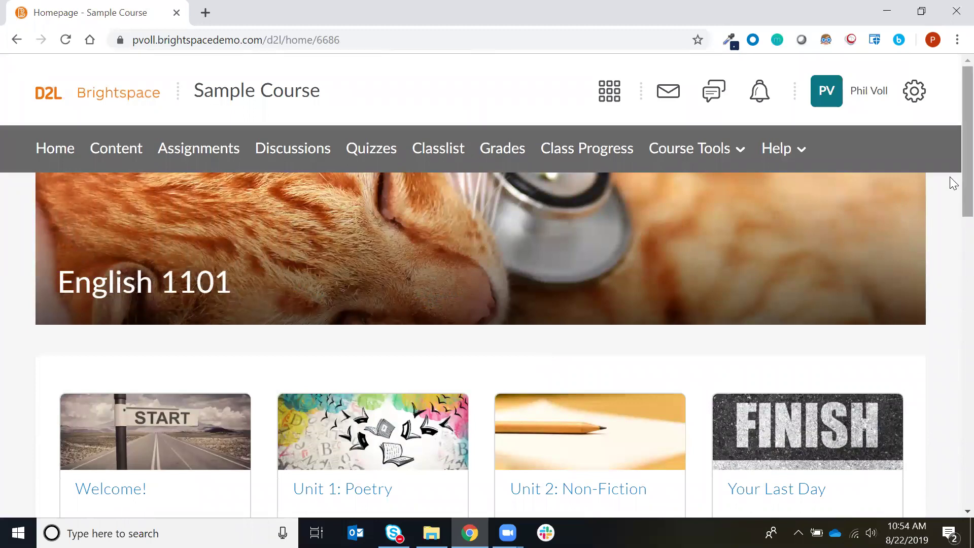
scroll(951, 218, "down", 5)
scroll(954, 284, "down", 6)
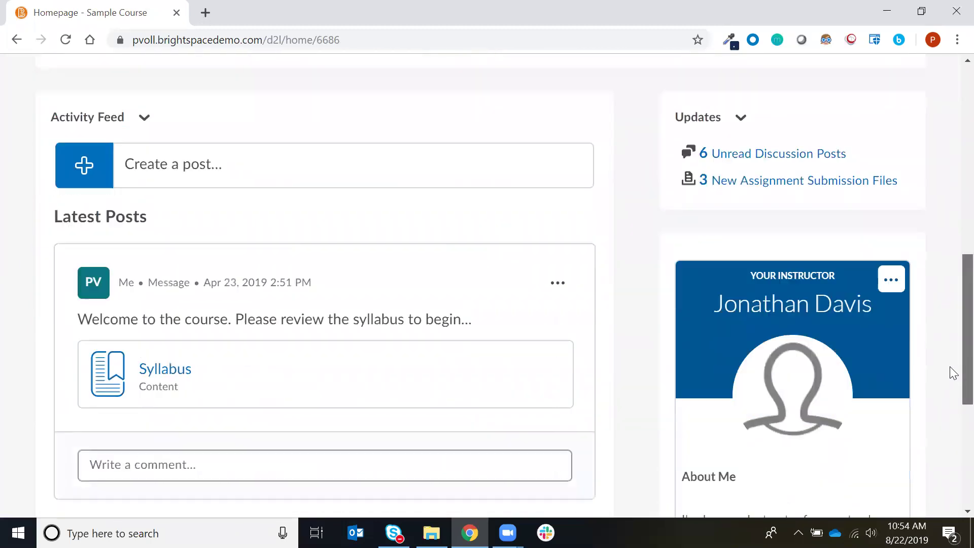
scroll(951, 305, "up", 11)
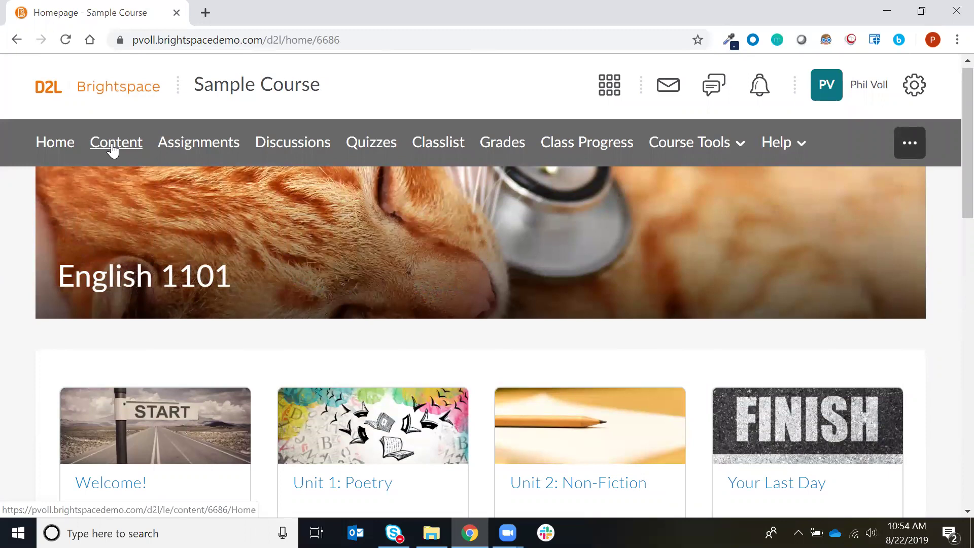
In the course content, add a module named "Unit 3: Fiction" and move it above Your Last Day.
left_click(113, 150)
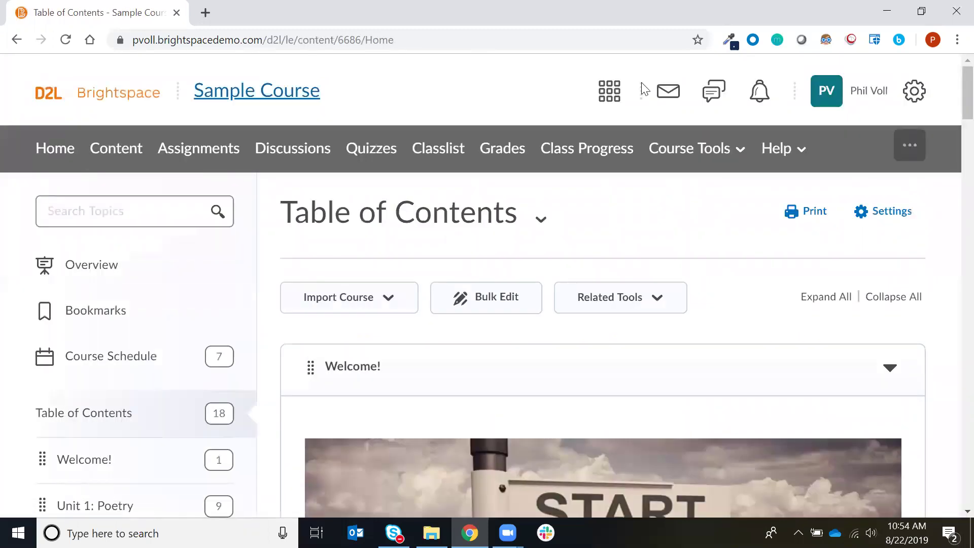
scroll(952, 125, "down", 3)
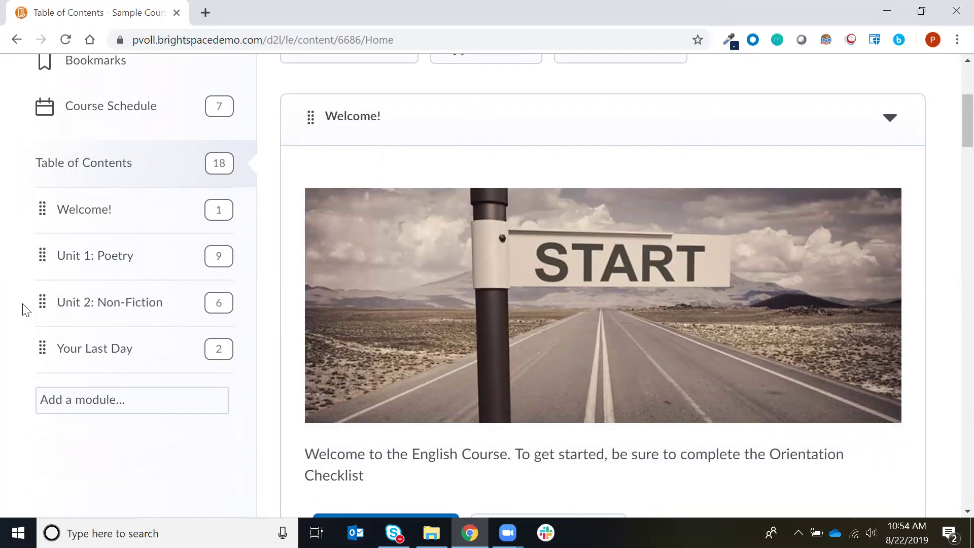
left_click(102, 403)
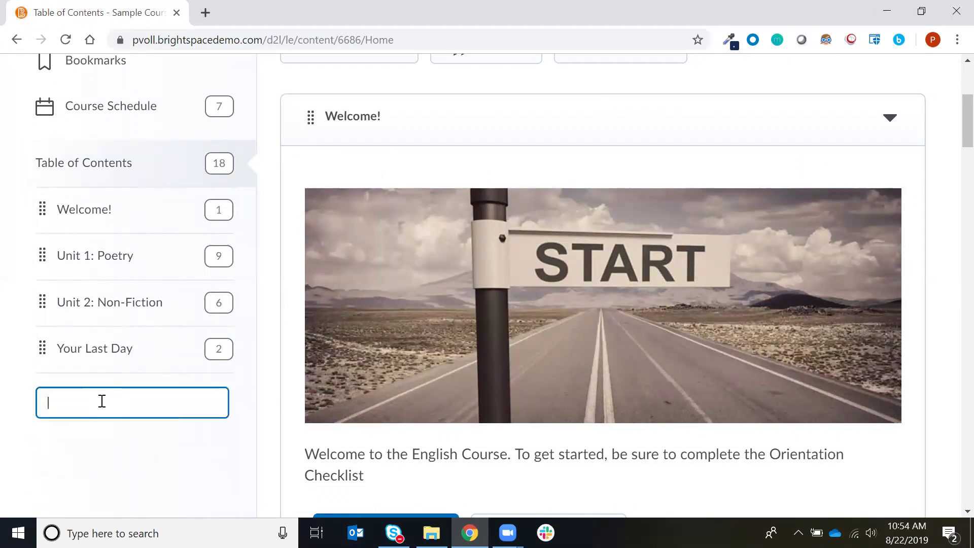
type("Unit 3: Fiction")
key("Return")
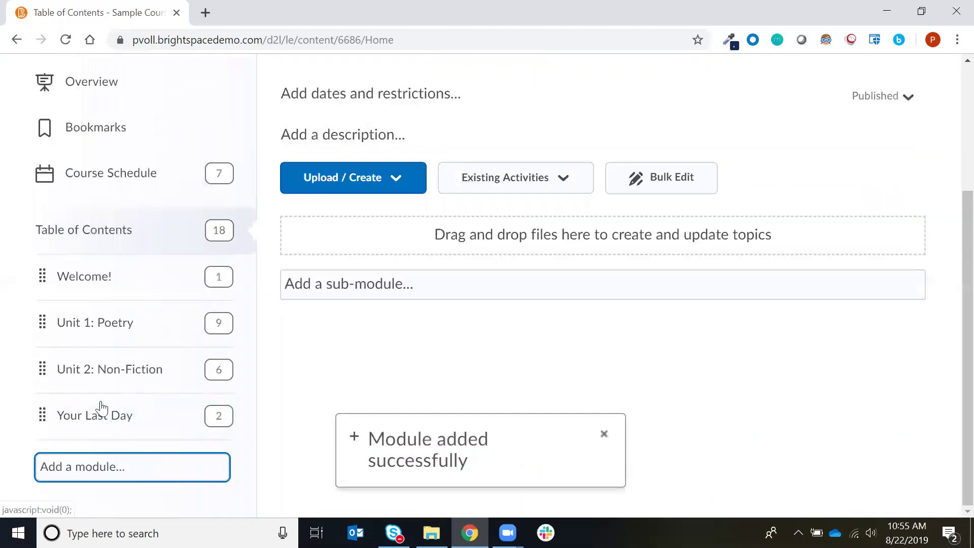
left_click_drag(41, 456, 52, 409)
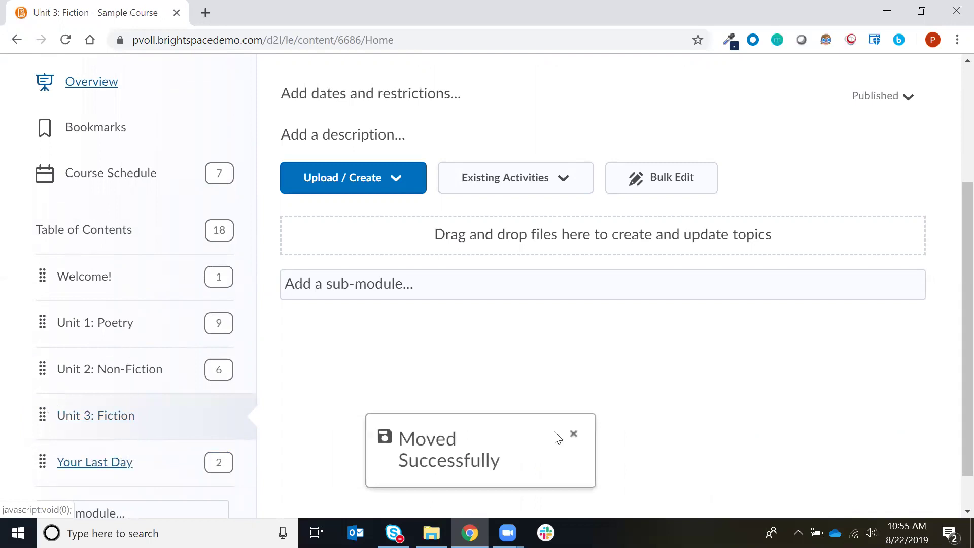
Upload Fiction Image, Fiction PPT and Fiction from the computer's 3-Fiction folder into the Unit 3: Fiction module.
scroll(952, 324, "up", 3)
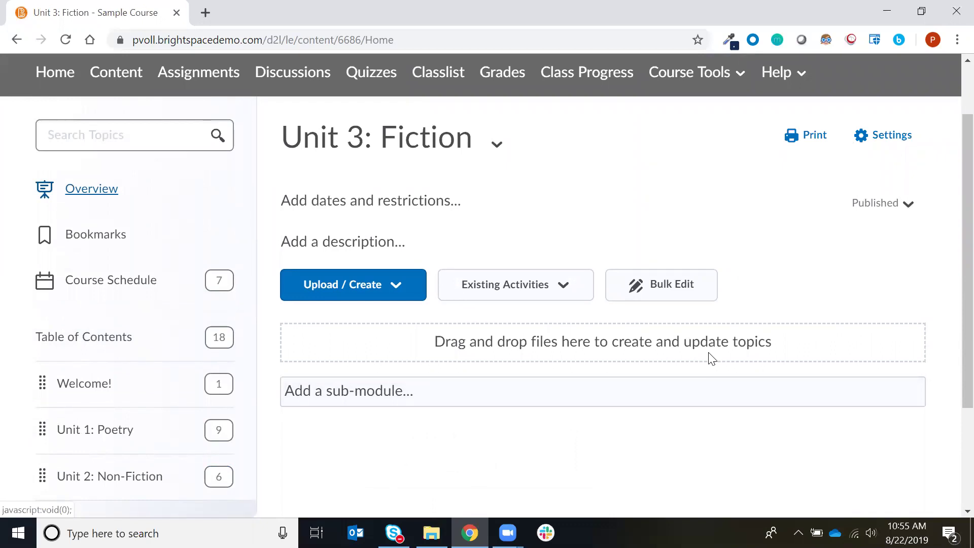
left_click(431, 533)
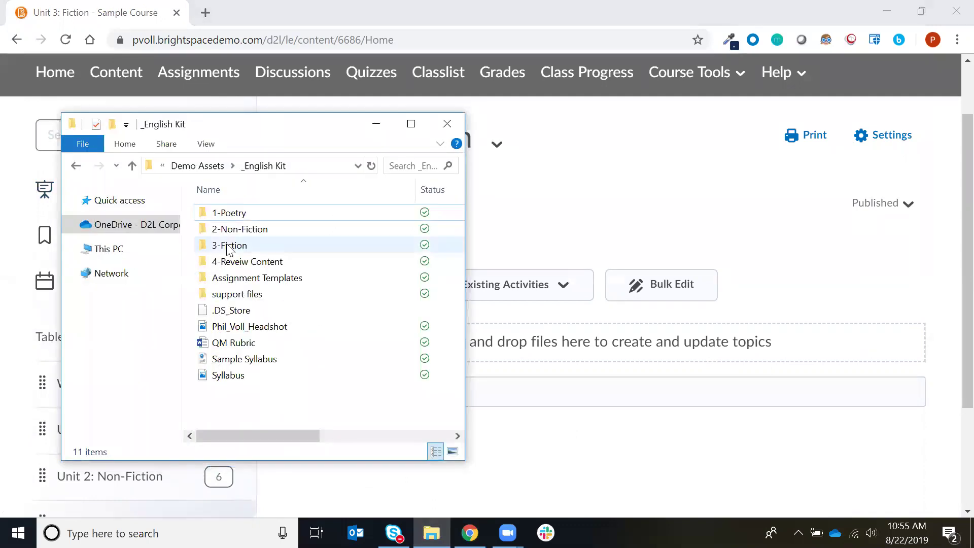
double_click(227, 246)
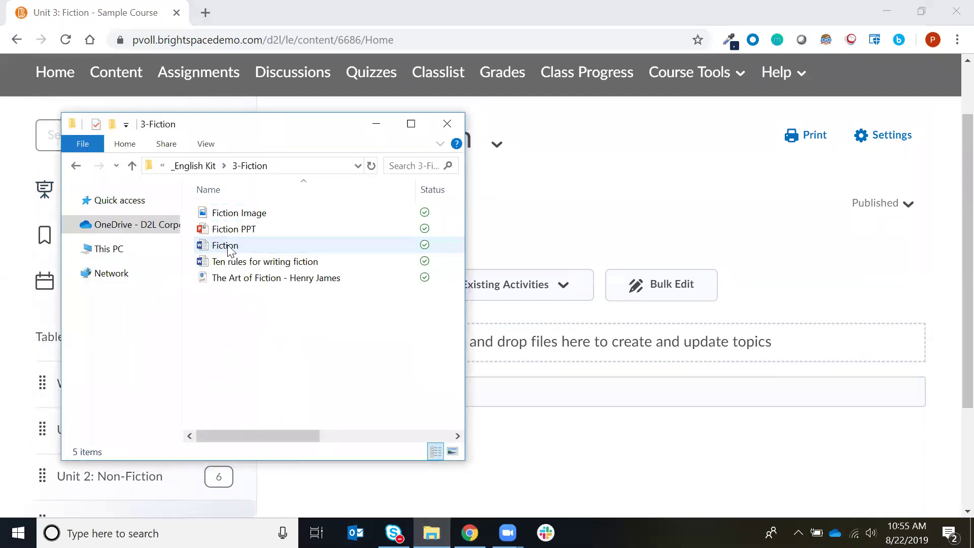
left_click(263, 214, "shift")
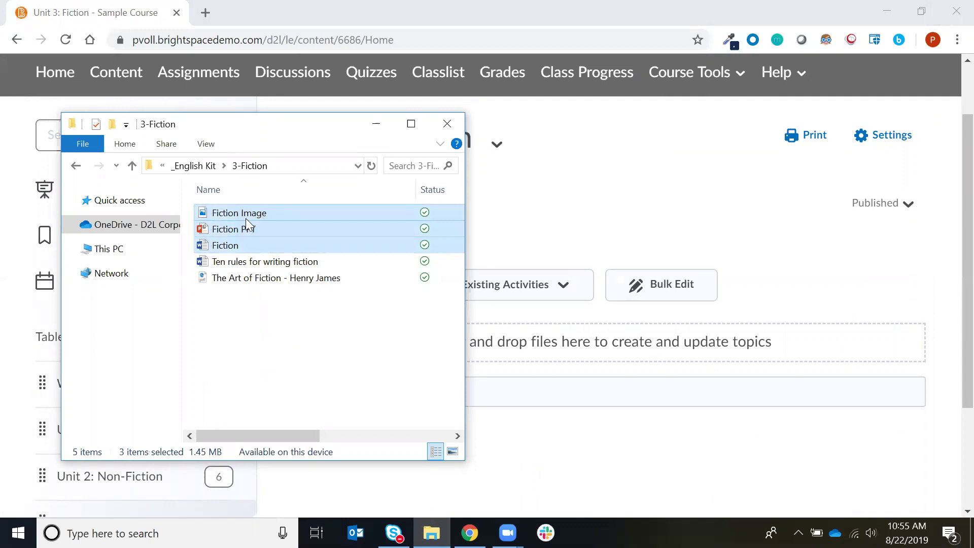
left_click_drag(452, 299, 519, 341)
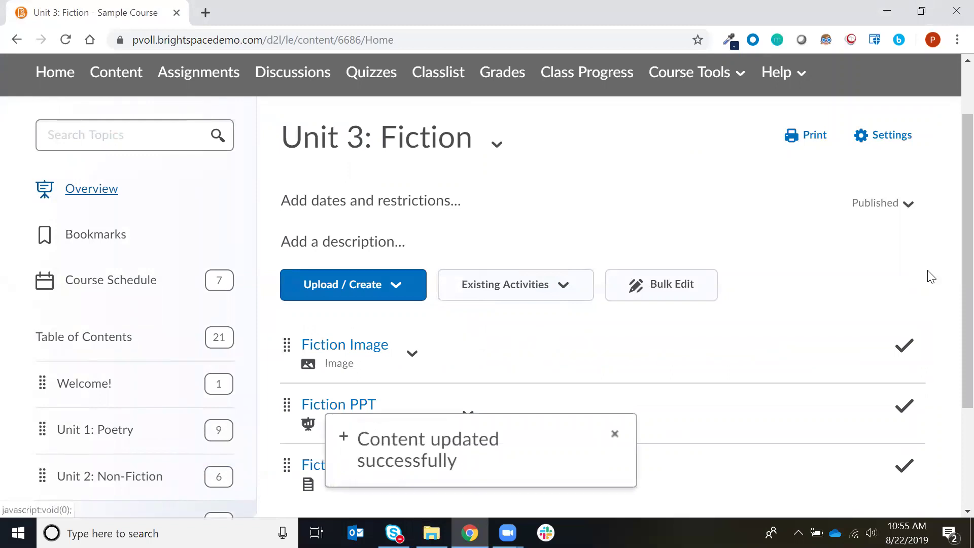
Reorder the Unit 3 topics so that Fiction Image comes first, followed by the Fiction document and Fiction PPT.
scroll(953, 264, "down", 2)
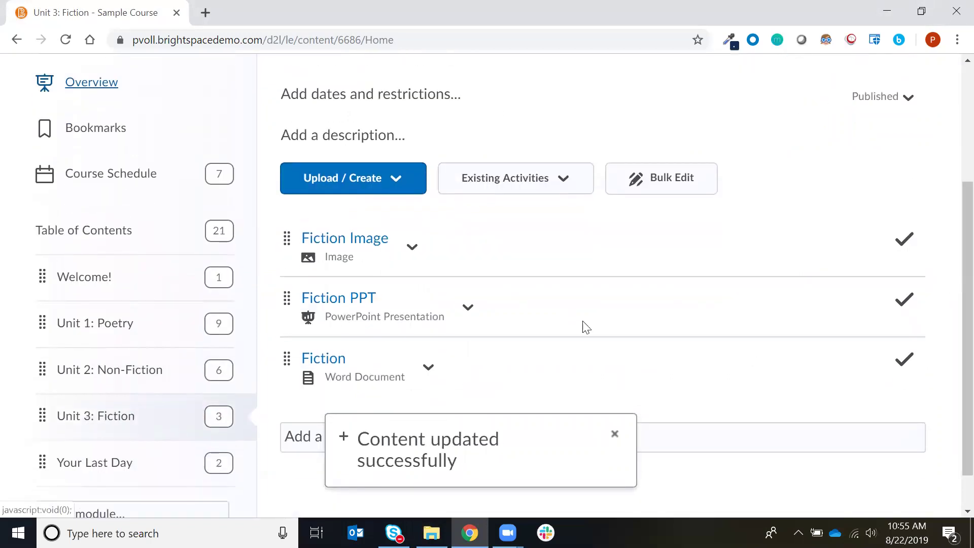
left_click_drag(286, 358, 286, 237)
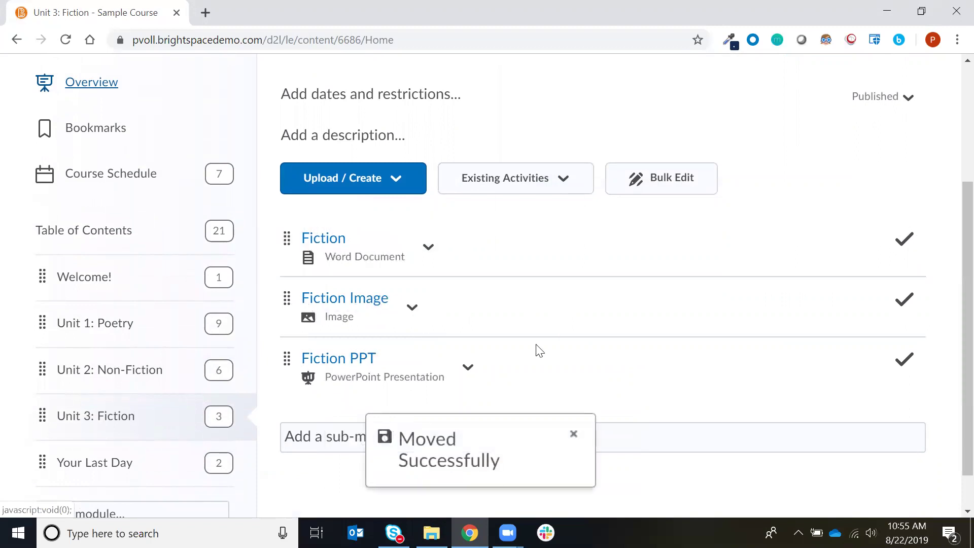
left_click_drag(287, 298, 290, 233)
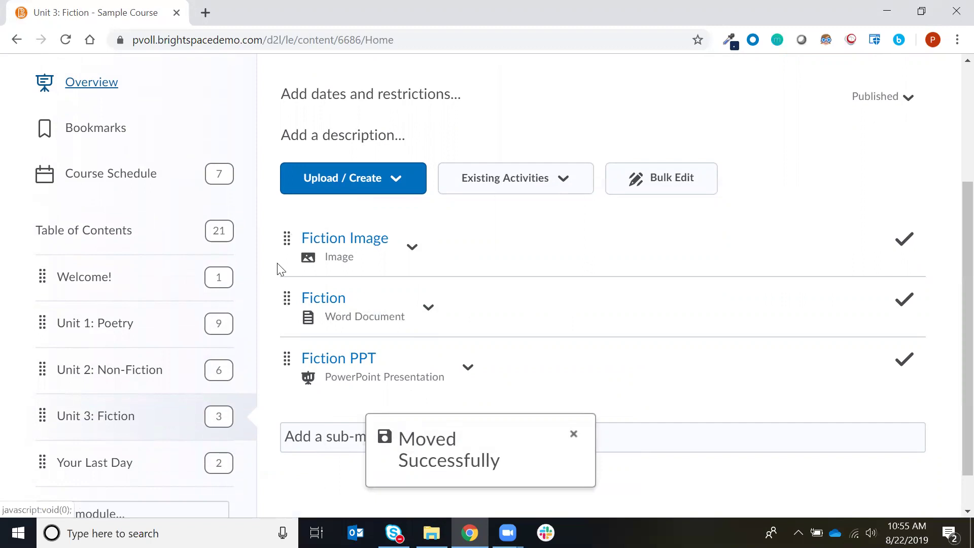
Move the topic The Formula to Writing a Review from Unit 2: Non-Fiction into Unit 3: Fiction and return it to Unit 2.
left_click(174, 375)
scroll(374, 369, "down", 1)
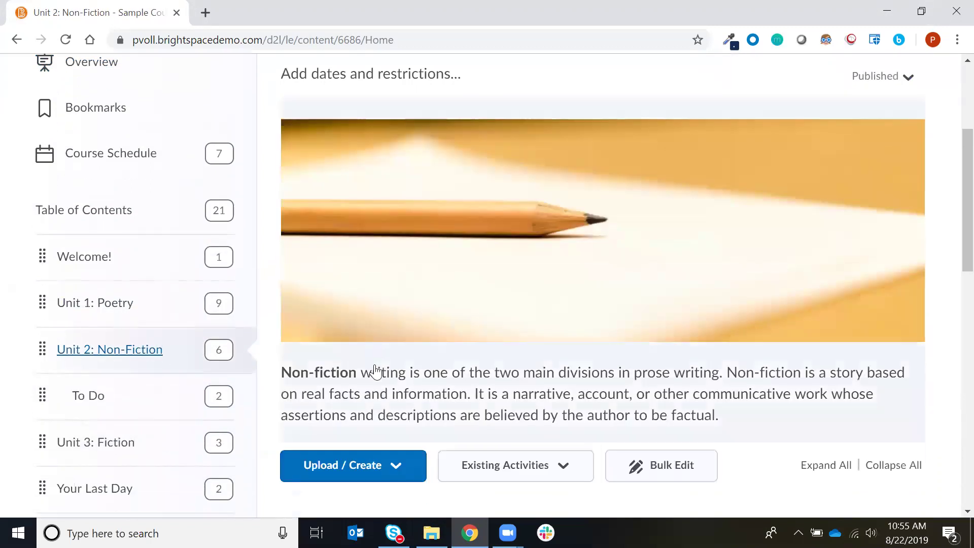
scroll(375, 372, "down", 4)
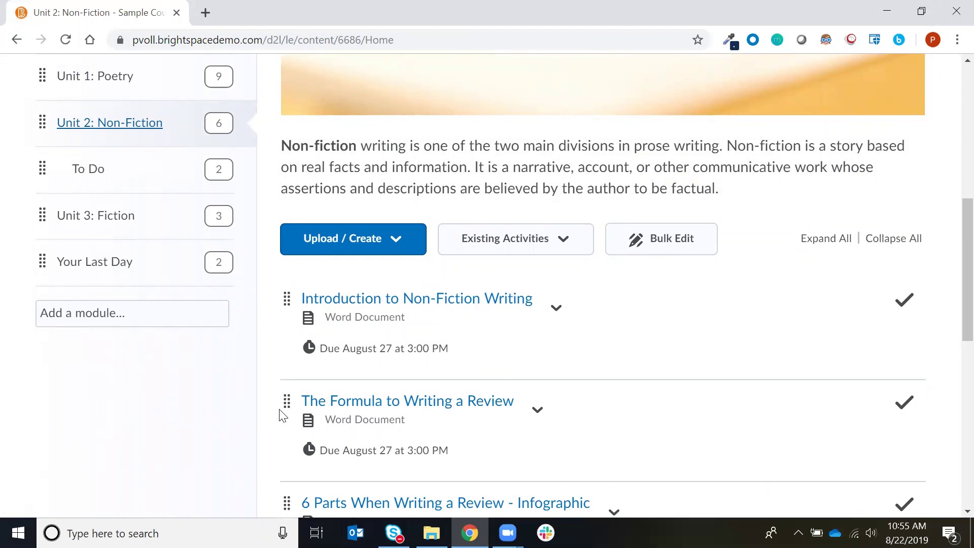
left_click_drag(286, 403, 103, 224)
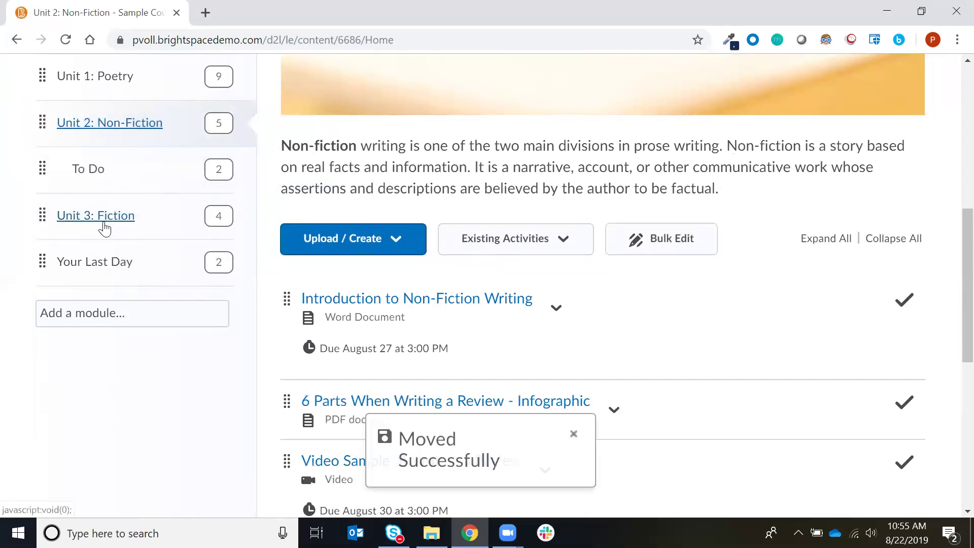
left_click(151, 234)
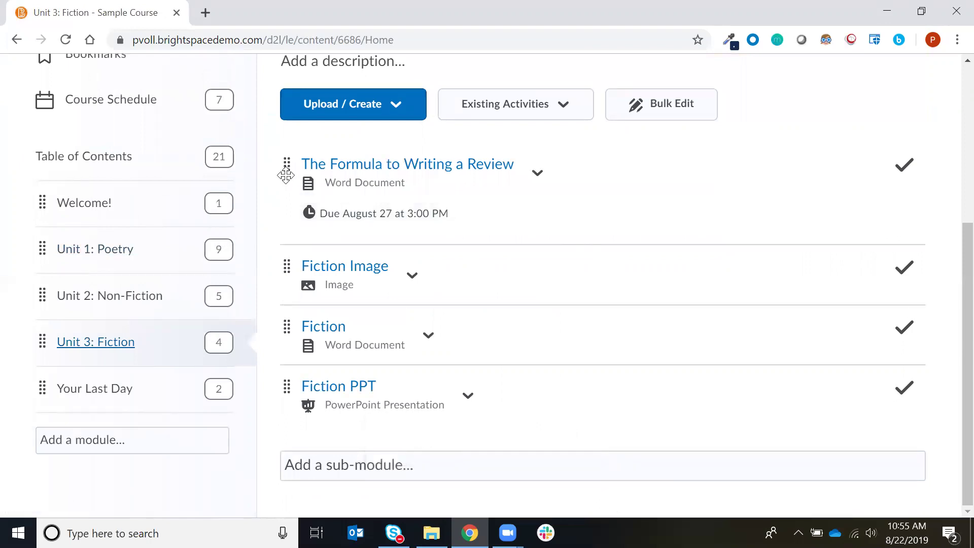
left_click_drag(289, 163, 158, 303)
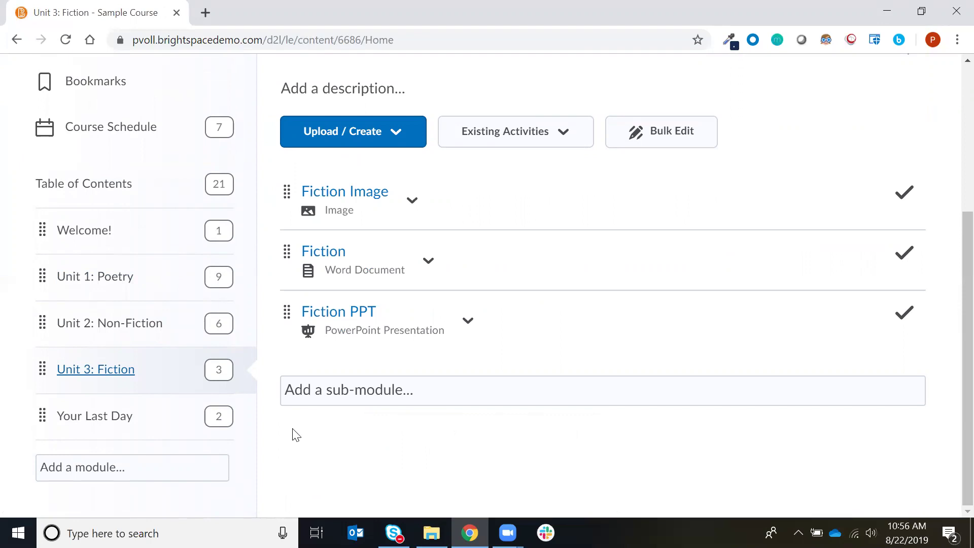
Start creating a new file in the Unit 3: Fiction module.
left_click(341, 145)
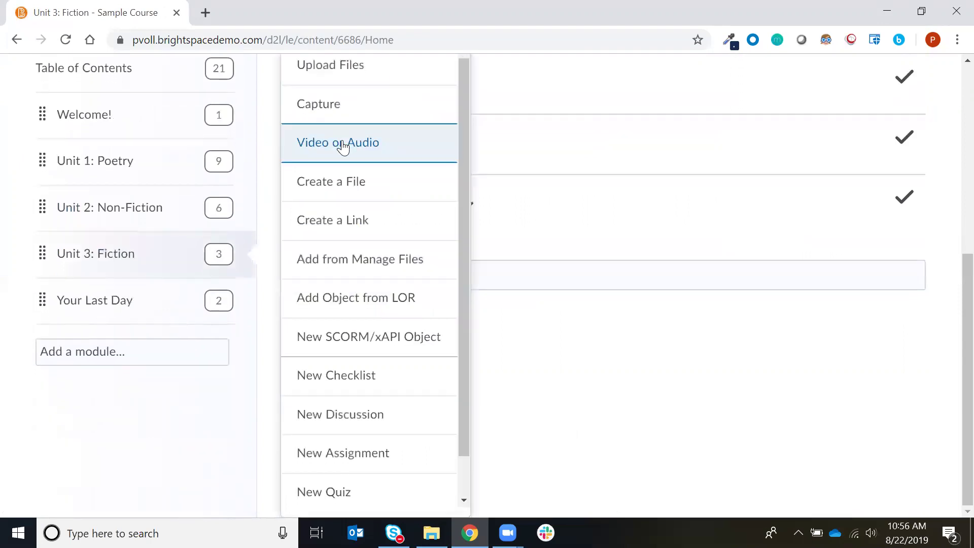
scroll(341, 144, "up", 3)
scroll(341, 146, "down", 1)
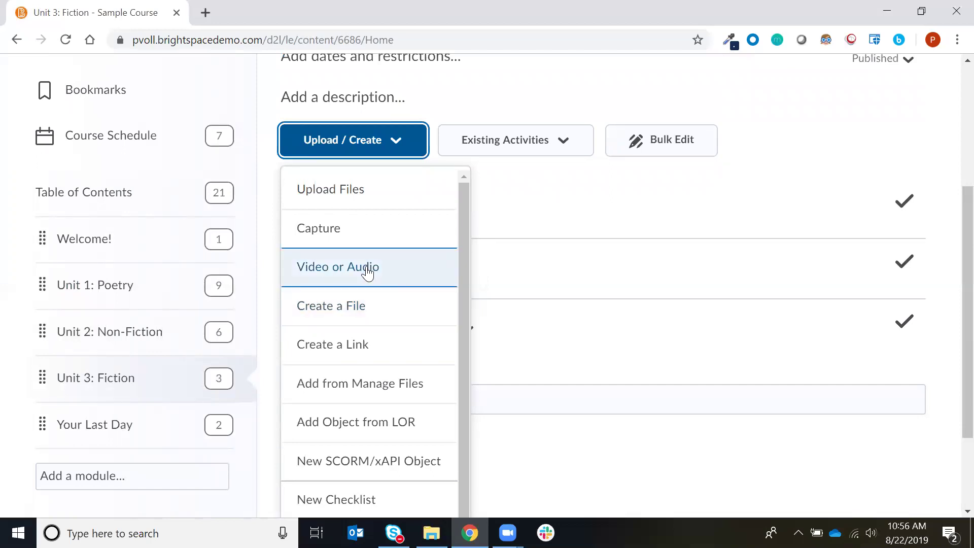
left_click(368, 321)
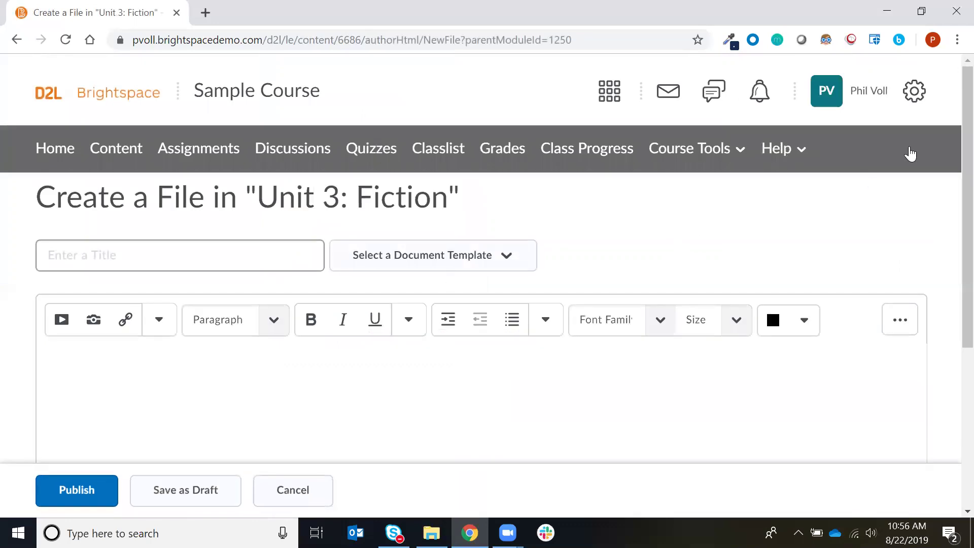
Show the editor's additional formatting tools and examine the available equation types.
scroll(950, 162, "down", 1)
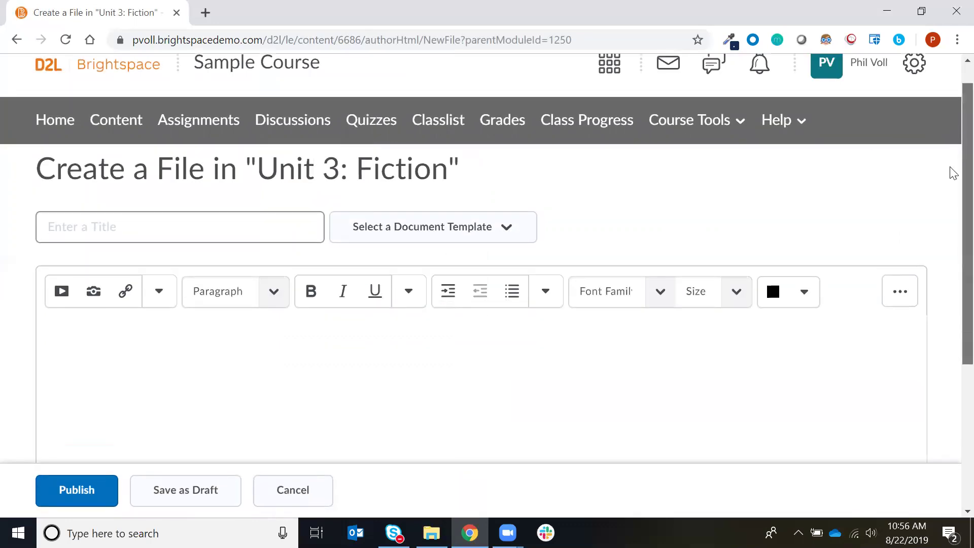
left_click(894, 262)
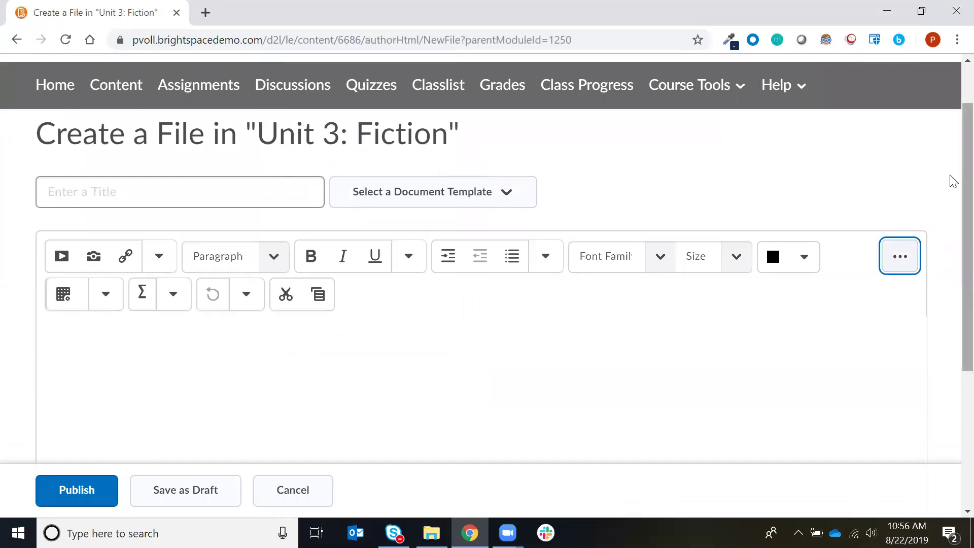
scroll(951, 187, "down", 1)
left_click(716, 307)
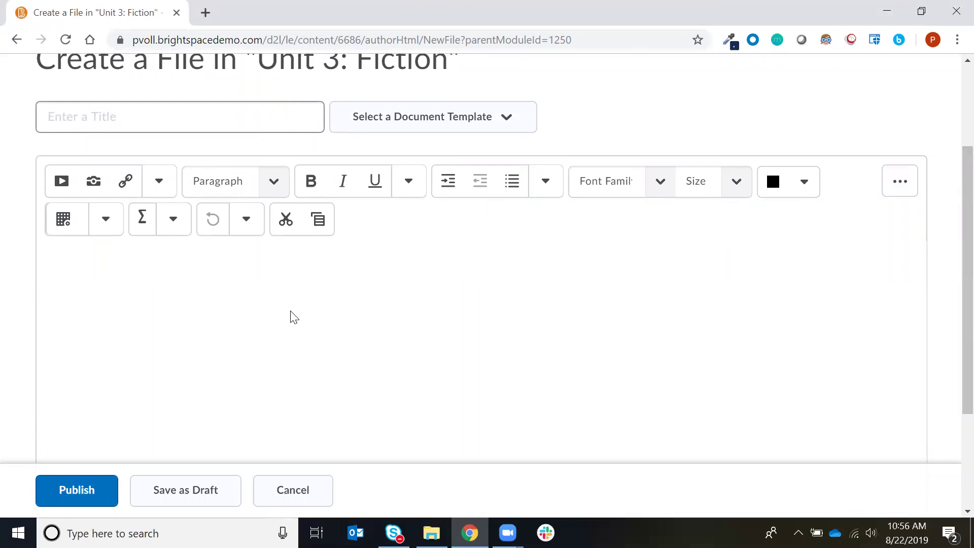
left_click(173, 219)
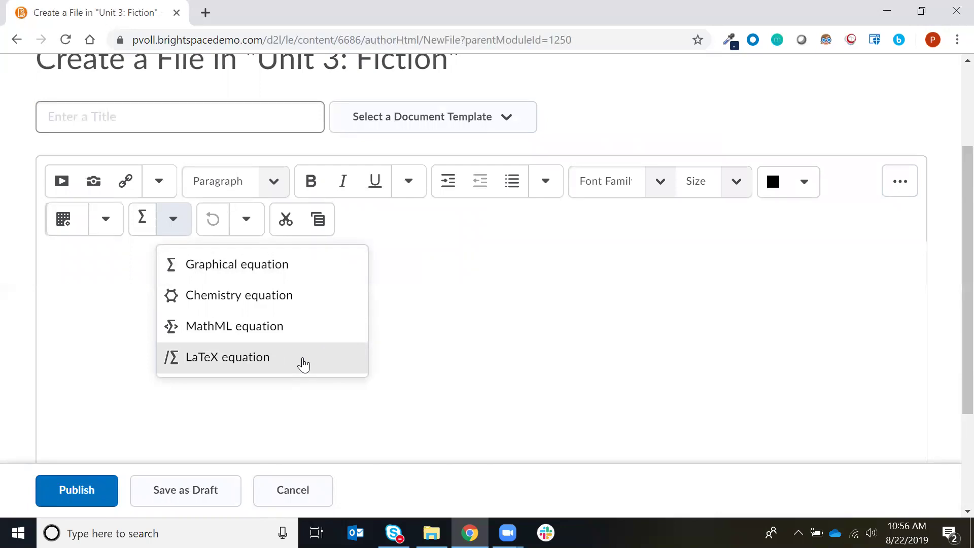
left_click(115, 274)
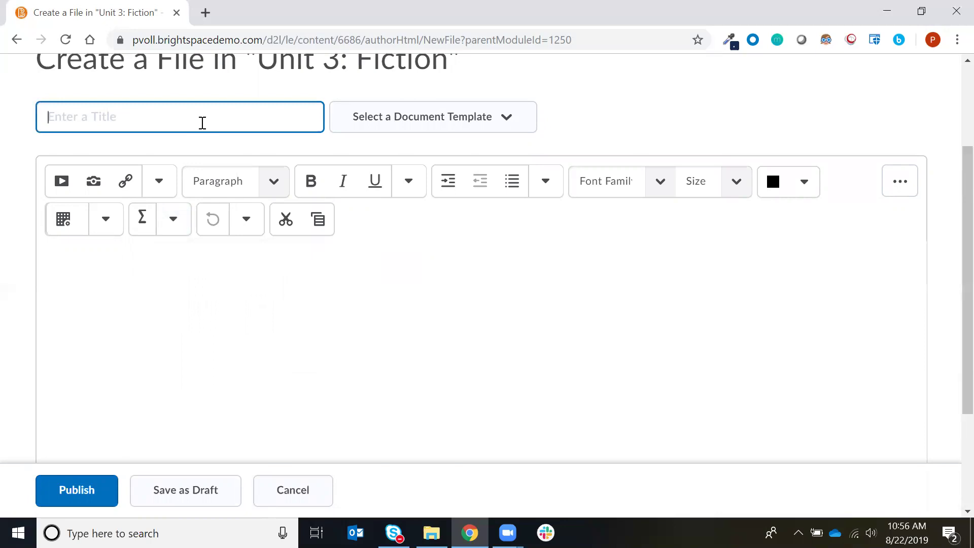
Title the new file "Fiction Terms" and apply the Instructor Introduction document template.
type("Fiction Terms")
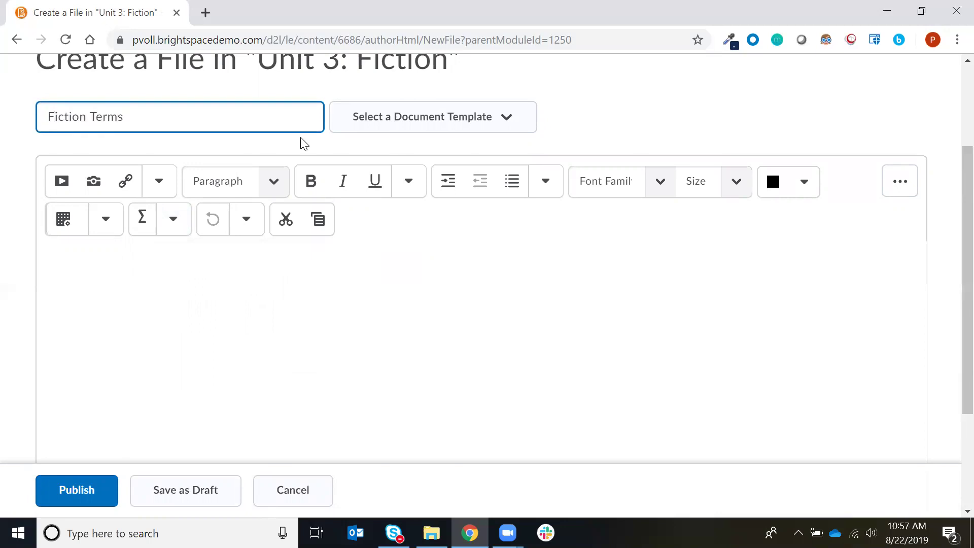
left_click(431, 129)
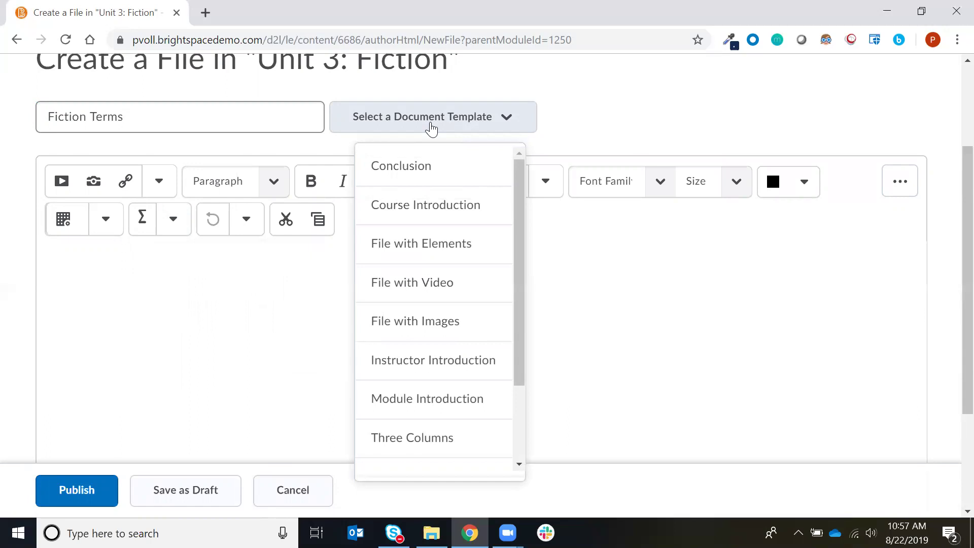
left_click_drag(523, 203, 508, 236)
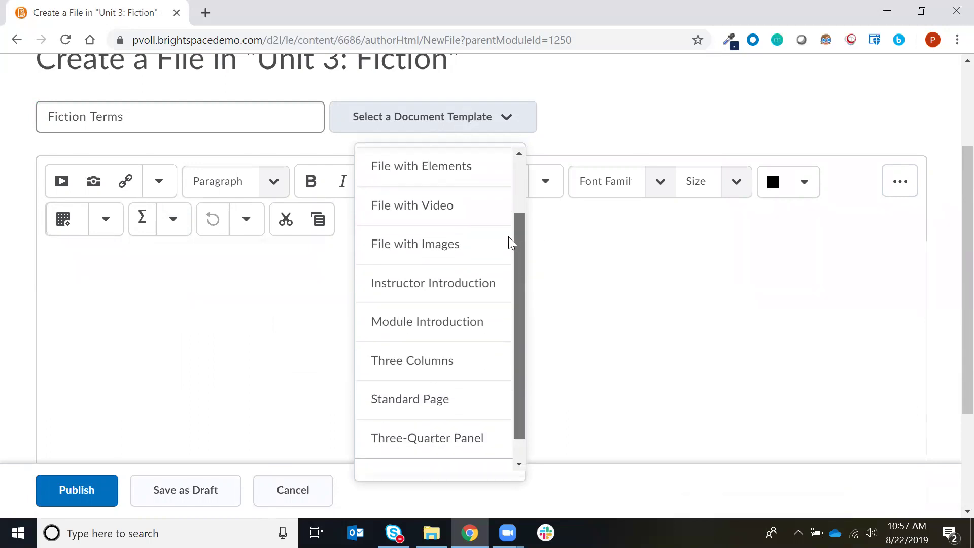
scroll(508, 236, "up", 1)
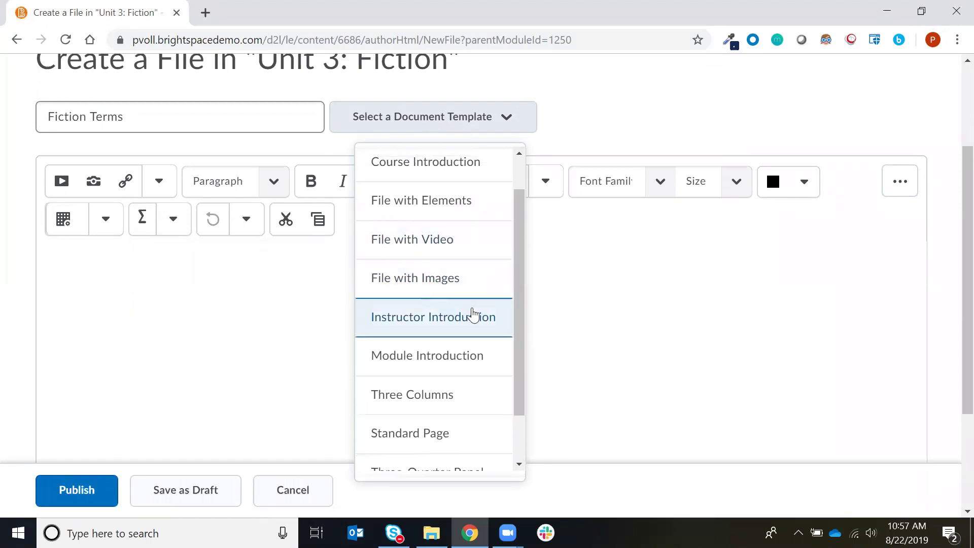
left_click(435, 330)
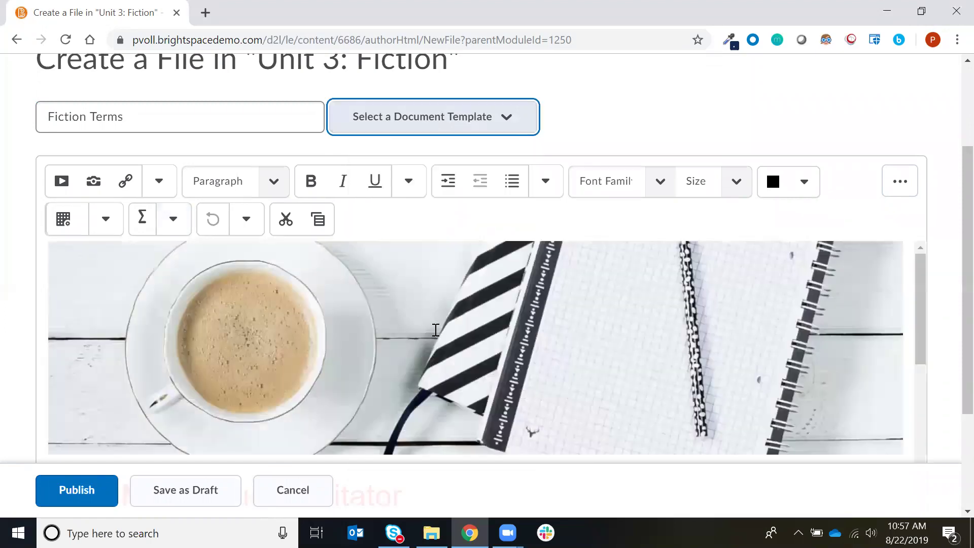
Replace the first paragraph under Facilitator Bio with "Welcome to English, I'm excited to teach you this semester!".
scroll(951, 274, "down", 3)
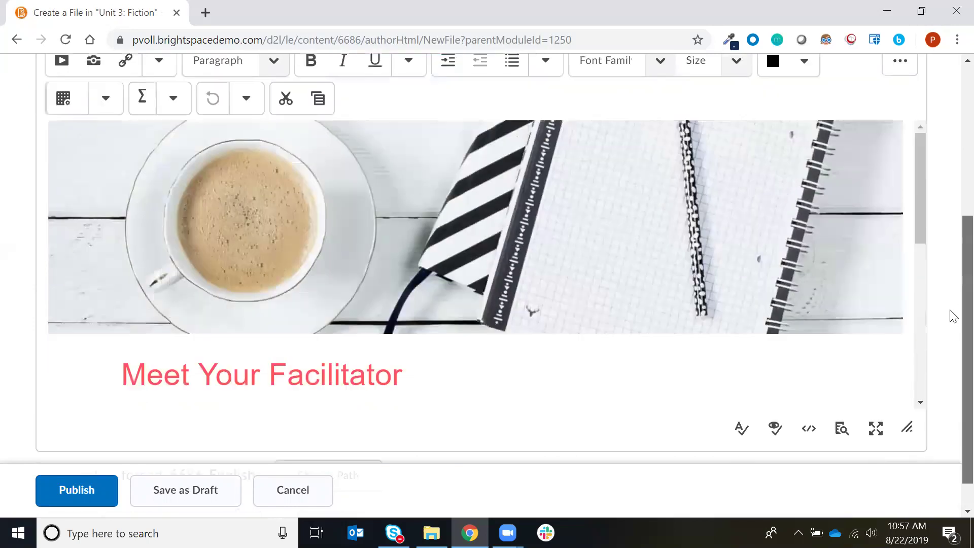
scroll(952, 315, "down", 1)
scroll(921, 191, "down", 3)
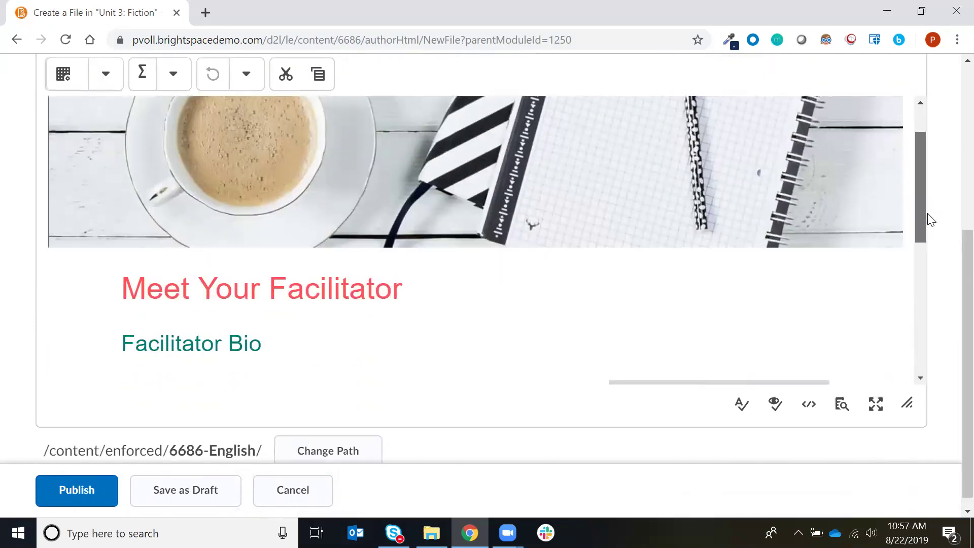
scroll(939, 267, "down", 5)
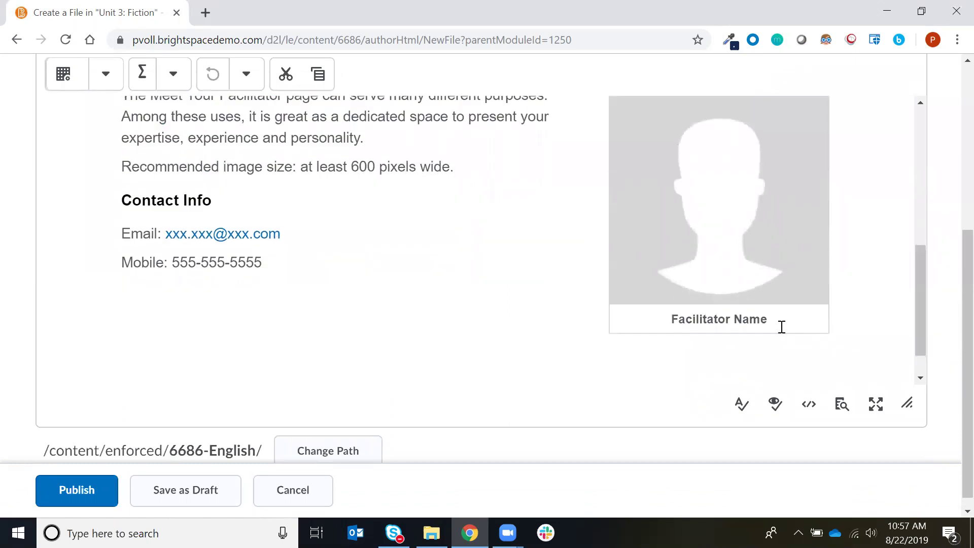
scroll(883, 232, "up", 6)
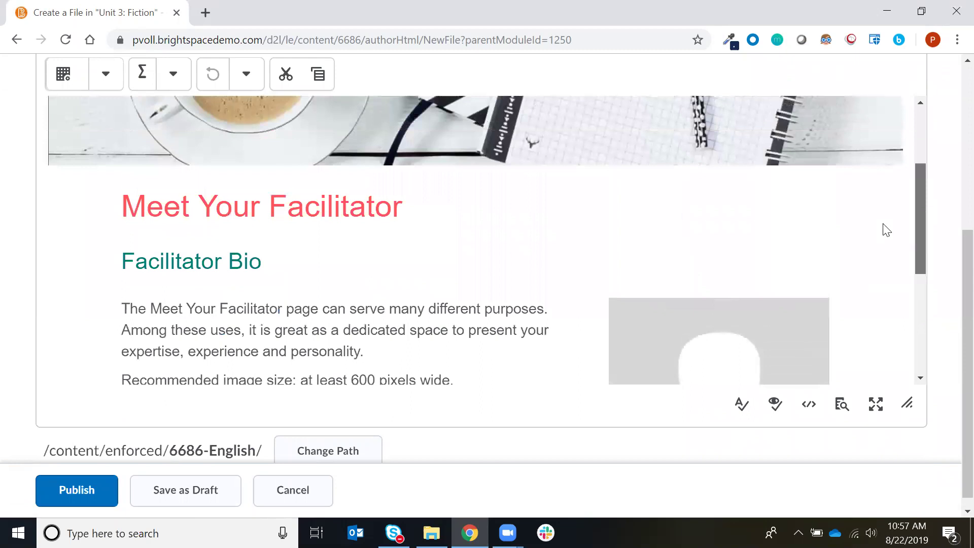
scroll(882, 232, "down", 3)
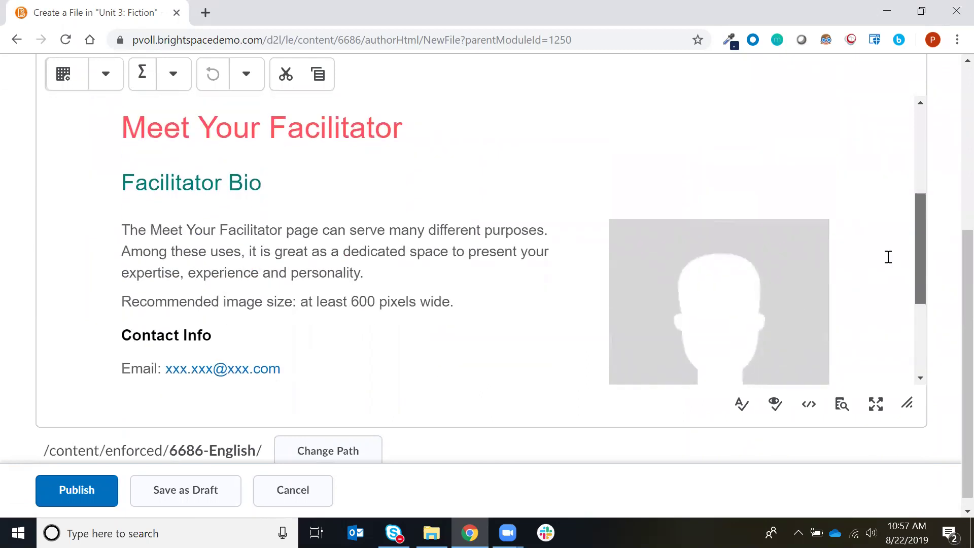
left_click_drag(377, 273, 102, 233)
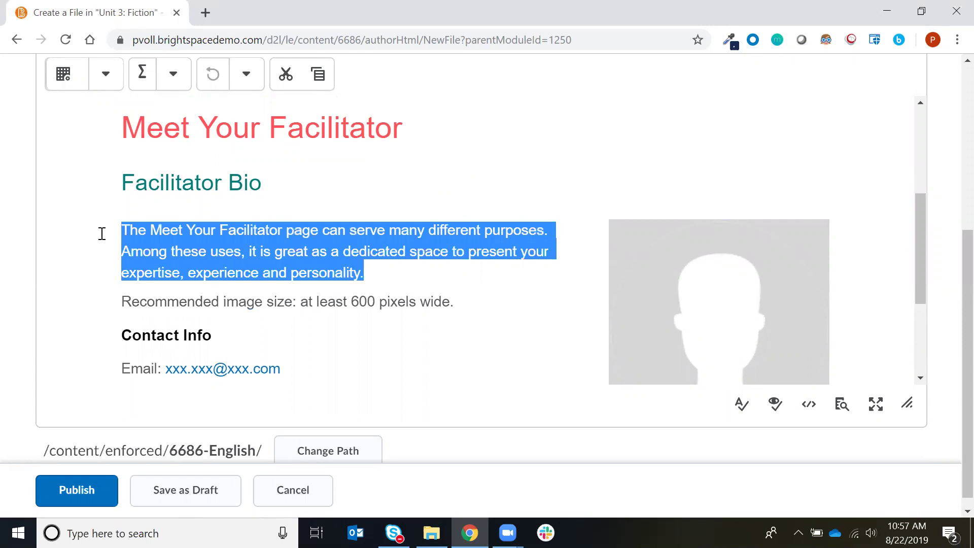
type("Welcome to English,")
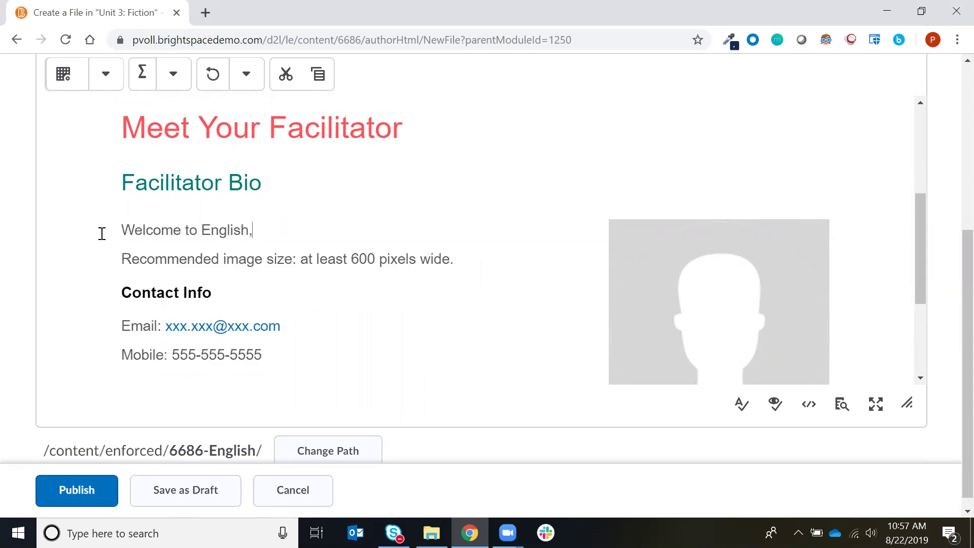
type(" I'm excited to teach ")
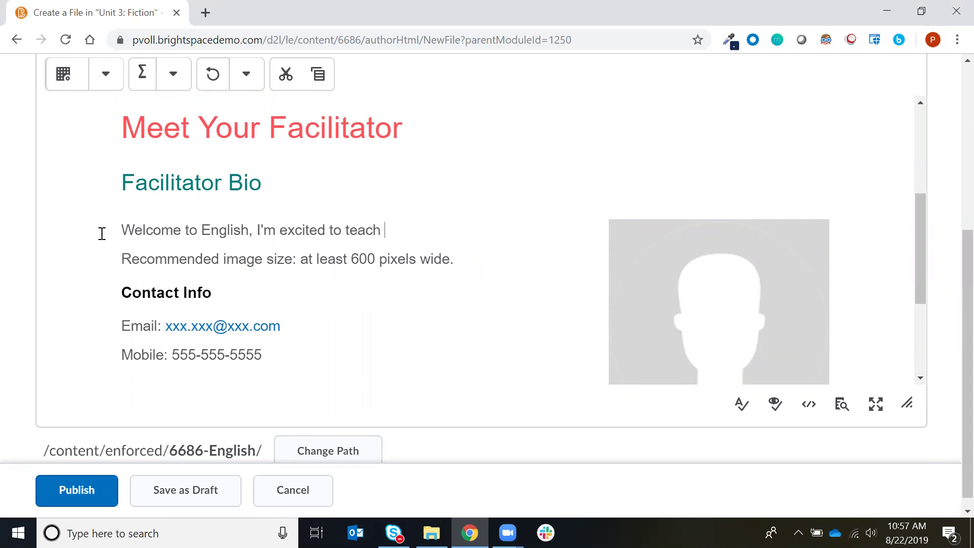
type("you this sesmester!")
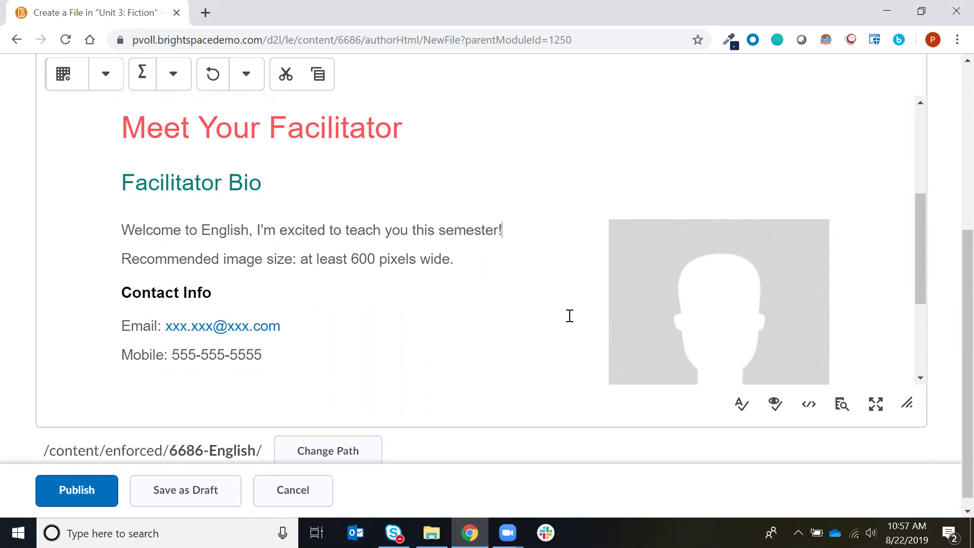
Look over the template page's banner image and headings, and review the list of available document templates.
left_click_drag(917, 254, 887, 163)
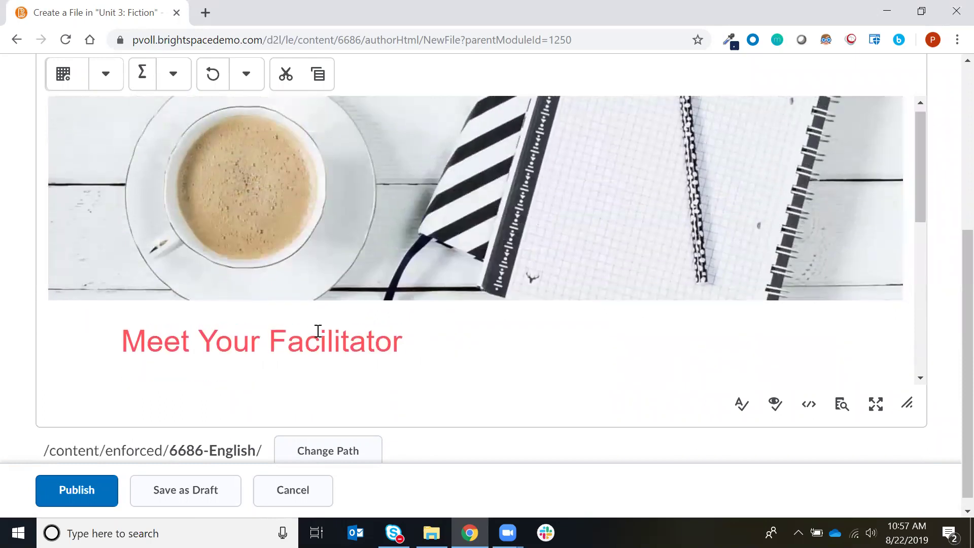
scroll(951, 297, "up", 1)
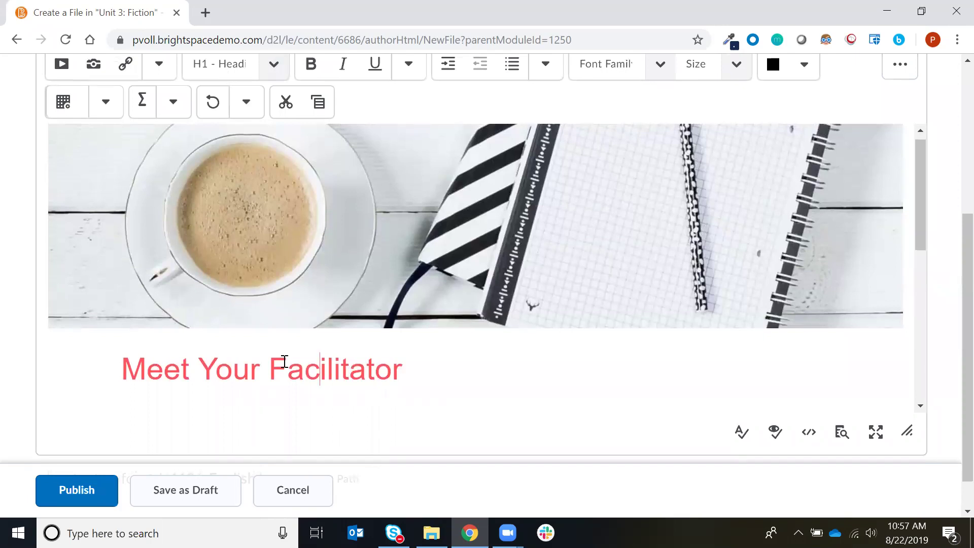
left_click_drag(921, 203, 934, 256)
left_click(234, 329)
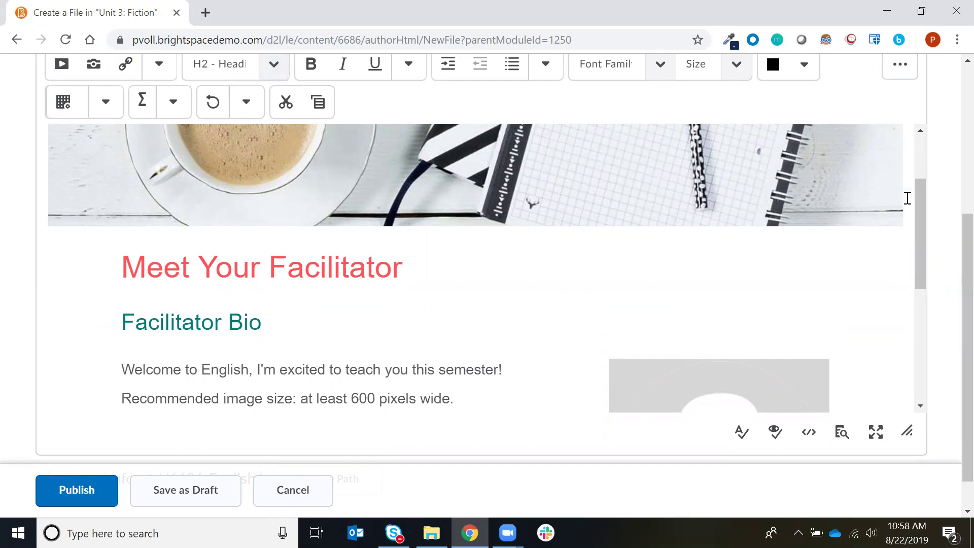
mouse_move(921, 222)
left_mouse_down()
mouse_move(927, 269)
mouse_move(919, 224)
left_mouse_up()
scroll(953, 254, "up", 2)
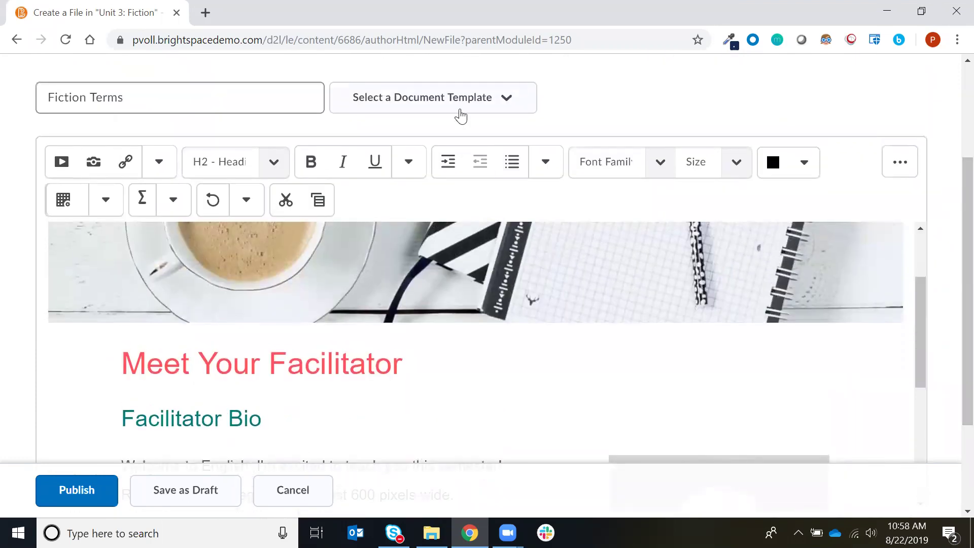
left_click(453, 111)
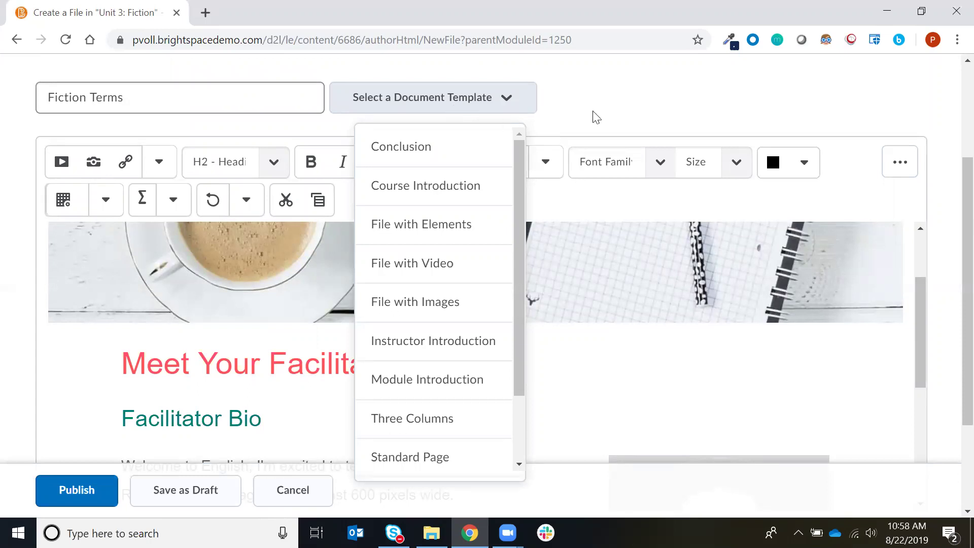
left_click(624, 110)
Add an empty line below the recommended image size paragraph under Facilitator Bio.
scroll(952, 216, "down", 3)
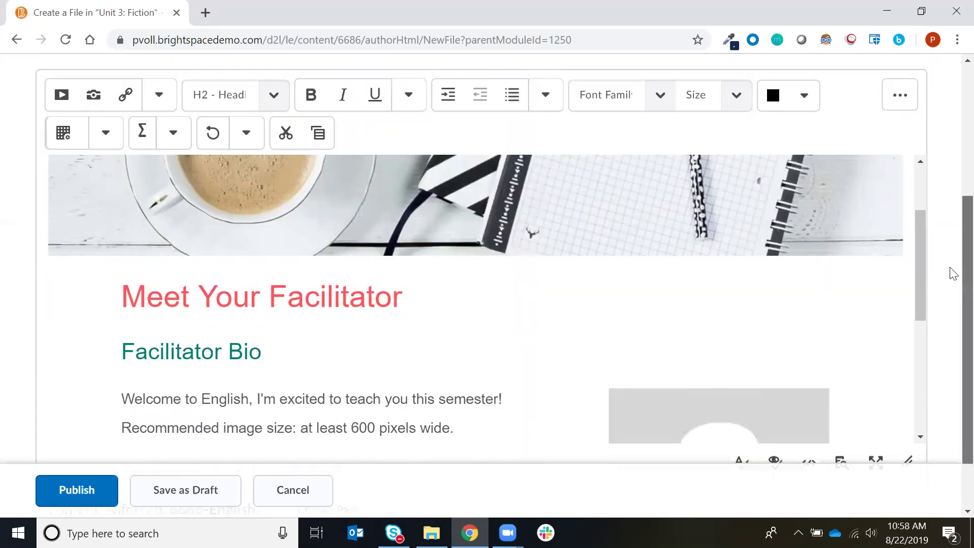
scroll(918, 216, "down", 1)
scroll(927, 259, "down", 2)
left_click_drag(121, 238, 254, 224)
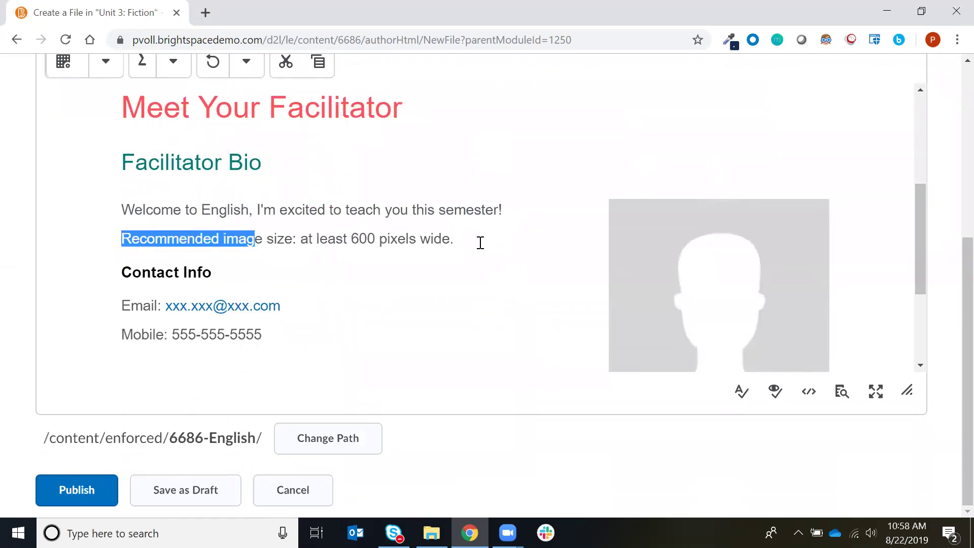
left_click(481, 244)
key("Return")
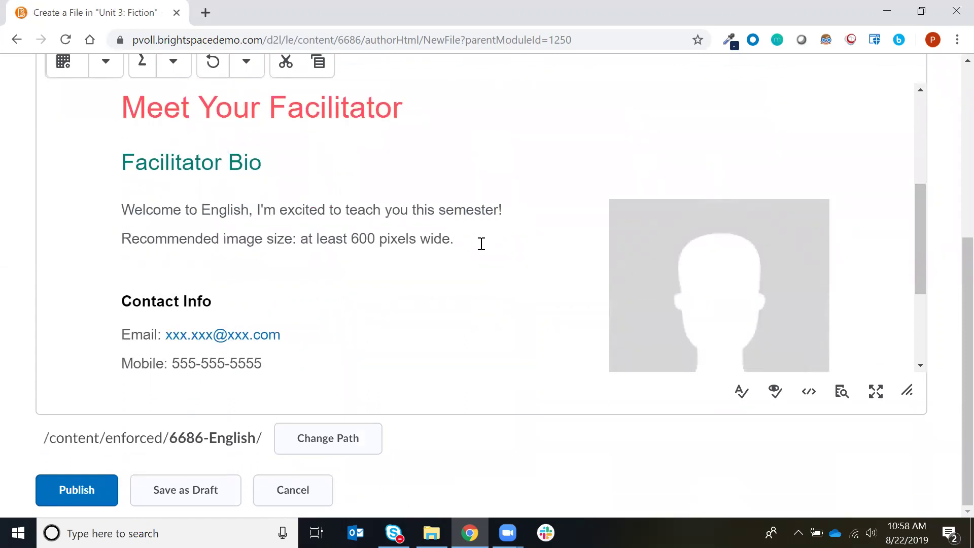
Open the Insert Stuff dialog, enlarge it, and look through the content sources offered, down to Enter Embed Code.
scroll(951, 261, "up", 2)
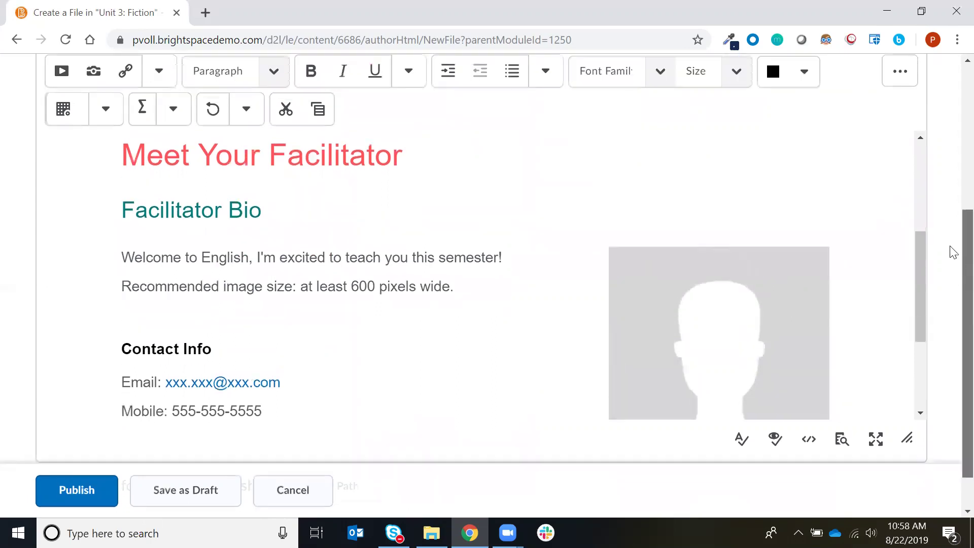
left_click(71, 104)
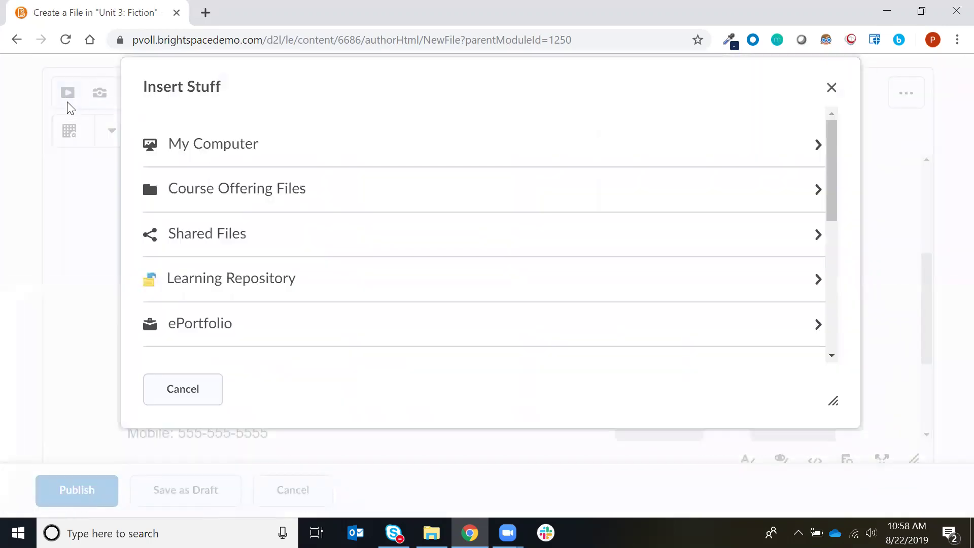
left_click_drag(831, 401, 855, 431)
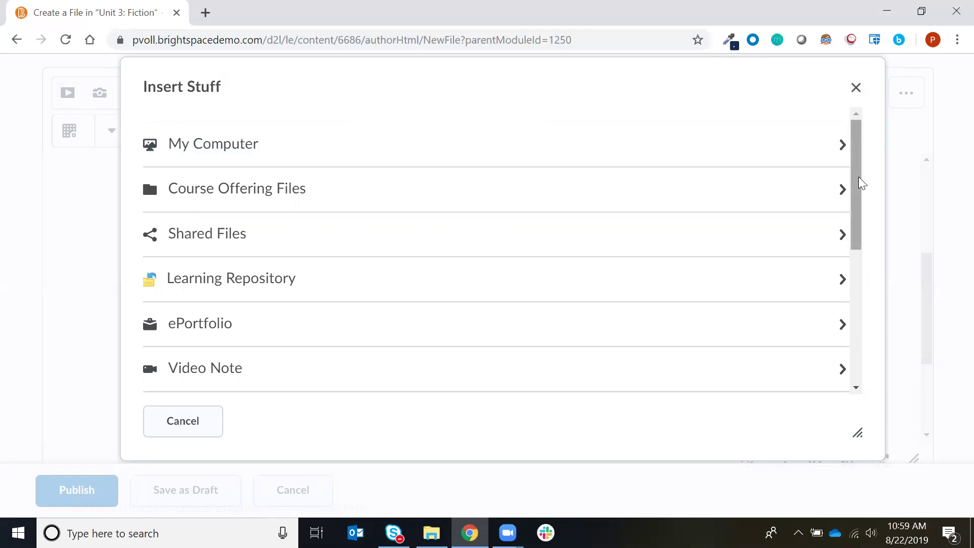
scroll(860, 228, "down", 4)
scroll(872, 268, "down", 2)
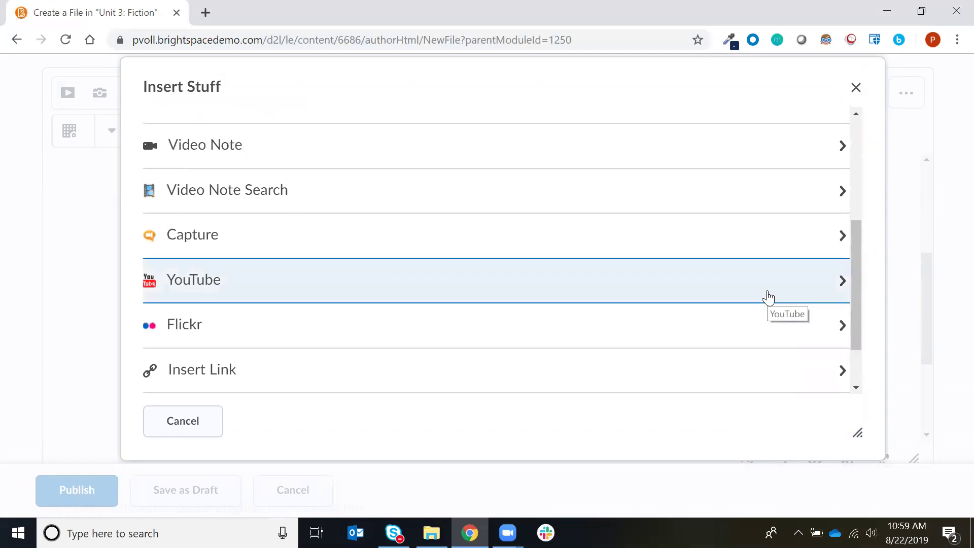
scroll(859, 285, "down", 3)
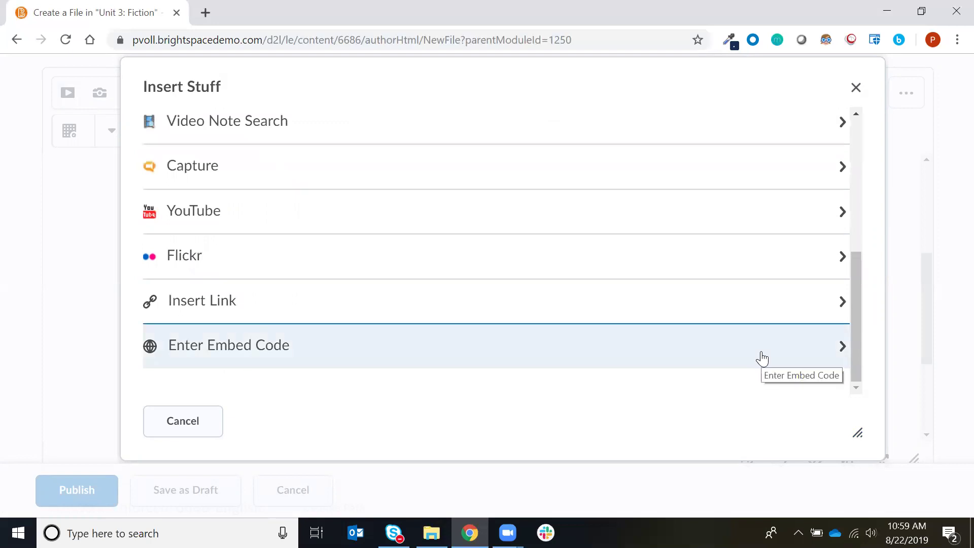
scroll(849, 292, "up", 3)
scroll(829, 254, "up", 2)
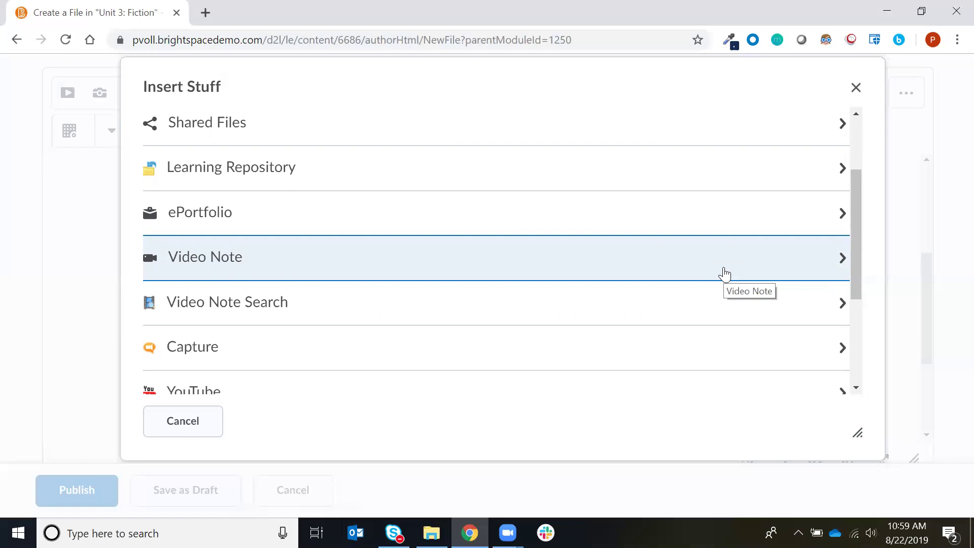
Record a short webcam Video Note and insert it into the empty line above Contact Info.
left_click(724, 274)
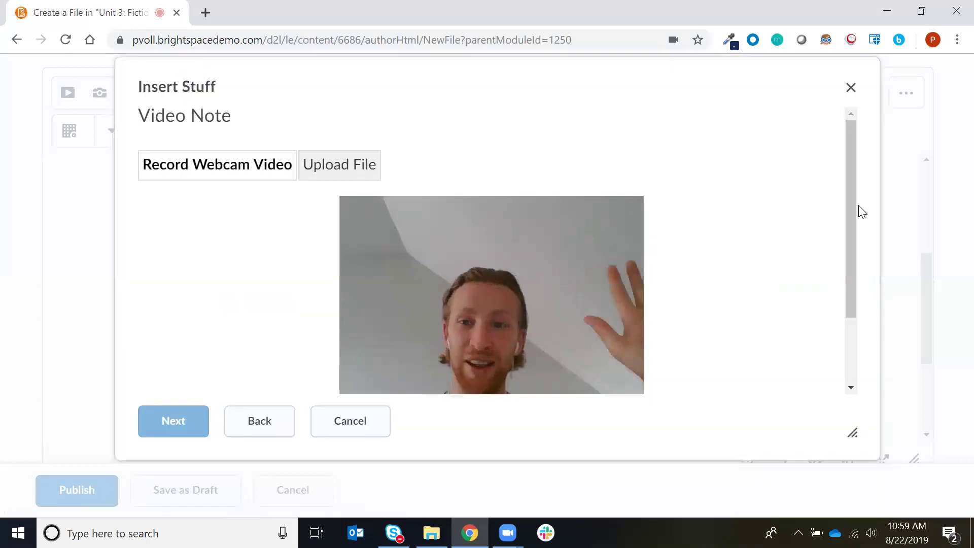
left_click_drag(850, 210, 854, 301)
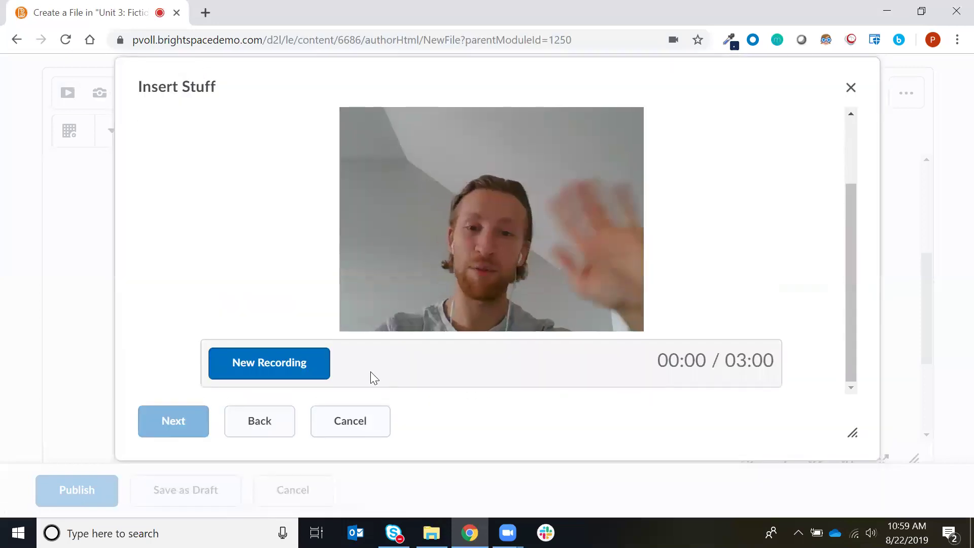
left_click(284, 380)
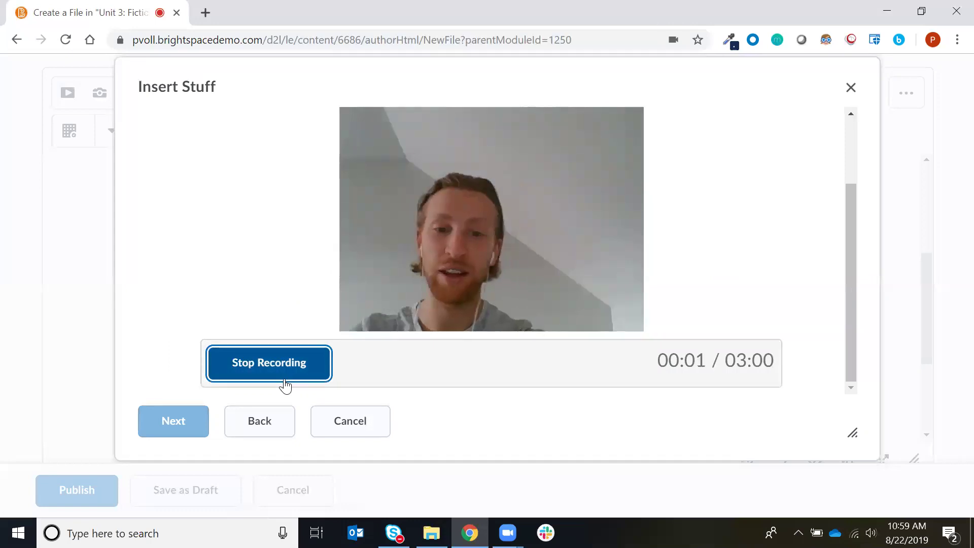
left_click(303, 369)
left_click(174, 432)
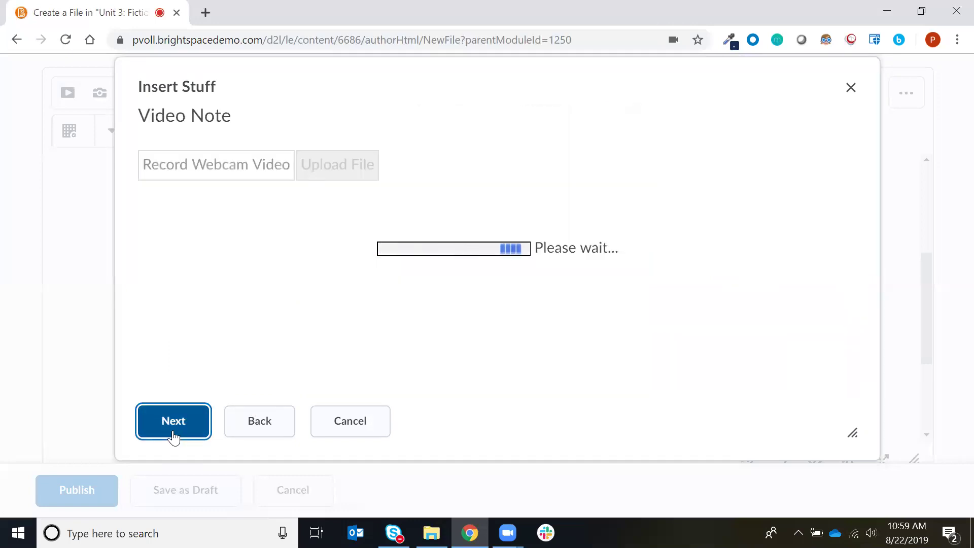
left_click(173, 432)
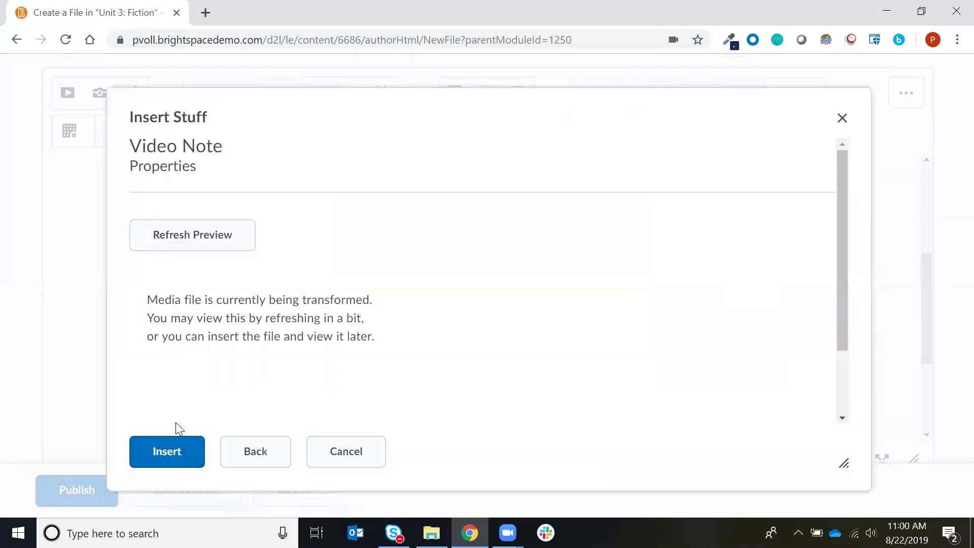
left_click(163, 451)
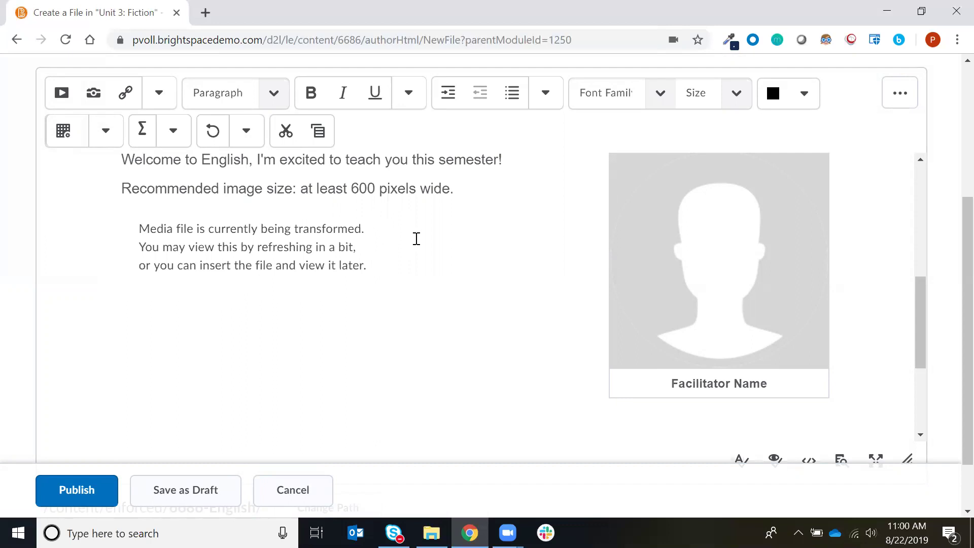
Replace the placeholder portrait above Facilitator Name with the Fiction Image file from the 3-Fiction folder.
scroll(952, 312, "down", 1)
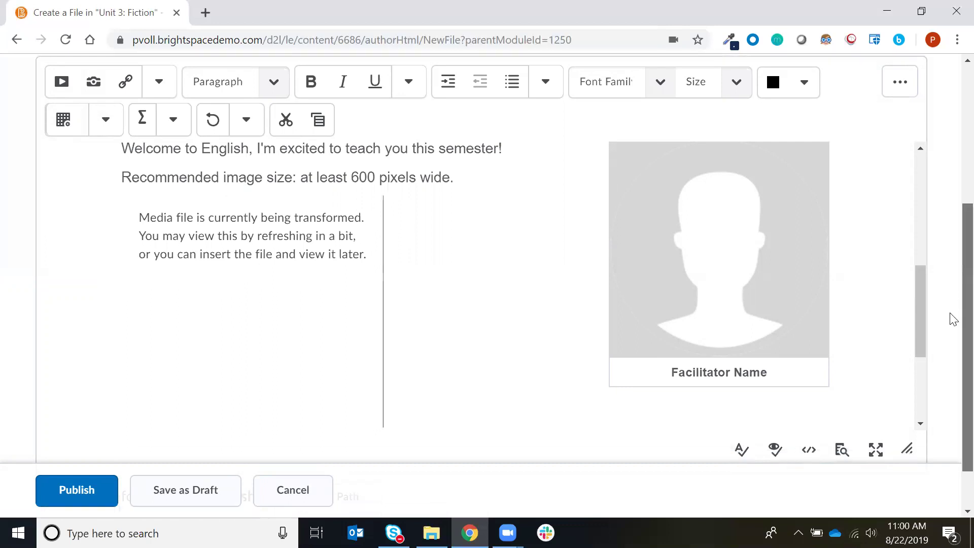
left_click(742, 274)
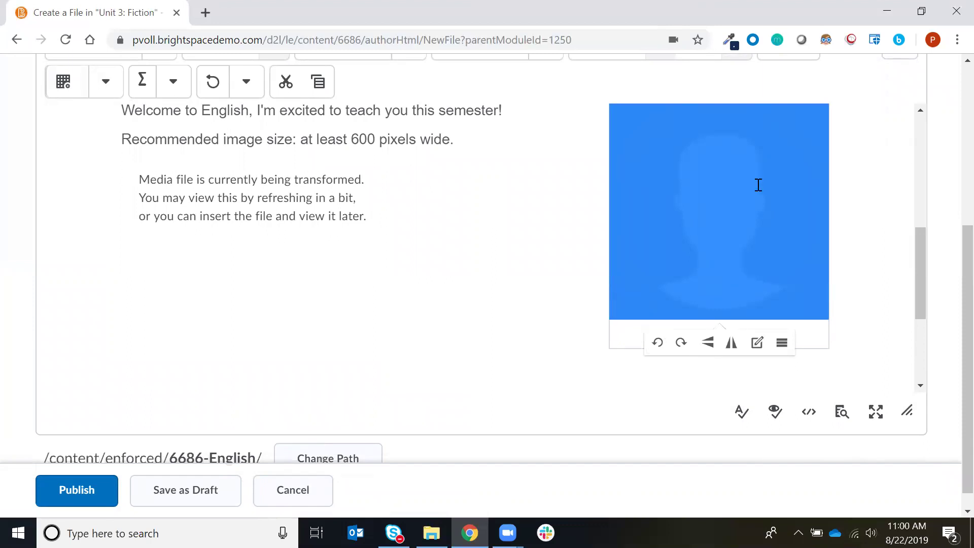
key("Delete")
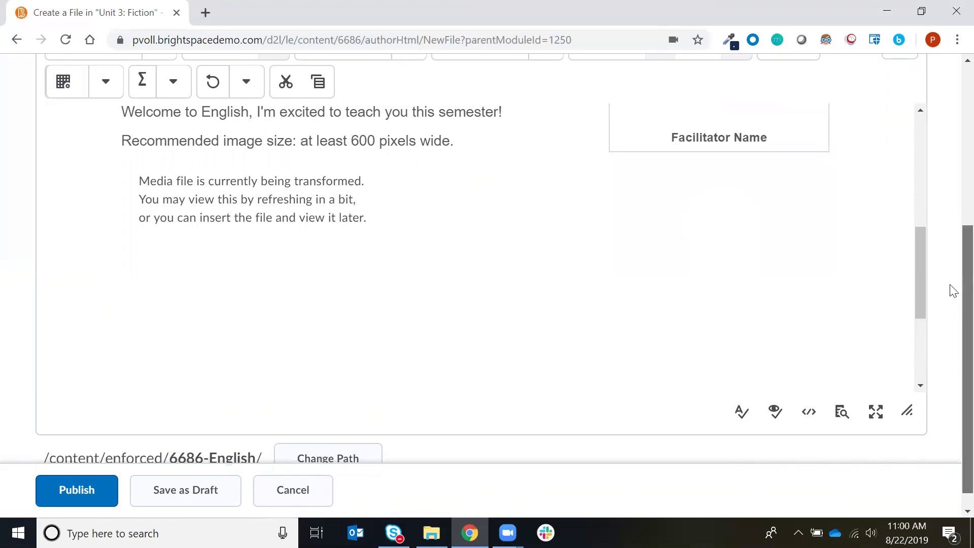
scroll(952, 290, "up", 1)
scroll(921, 282, "up", 2)
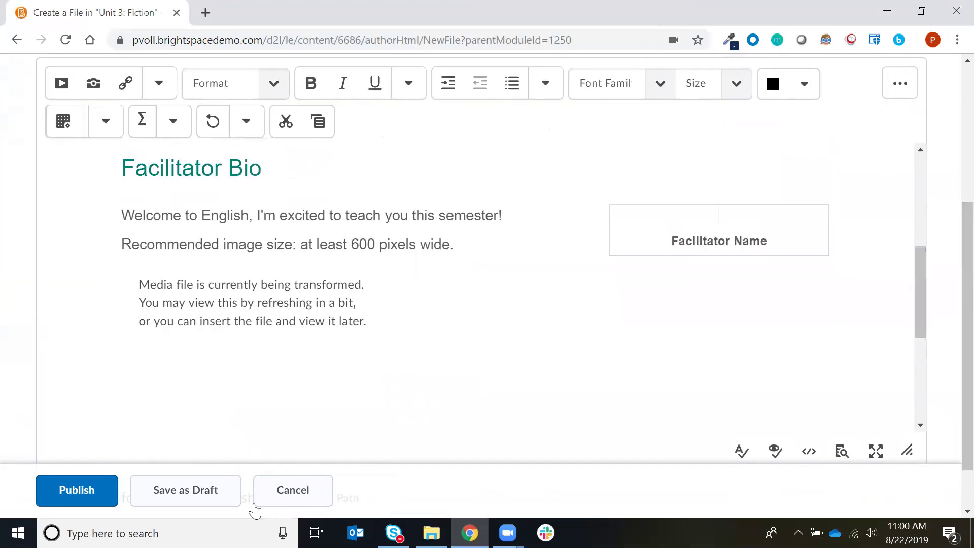
left_click(431, 533)
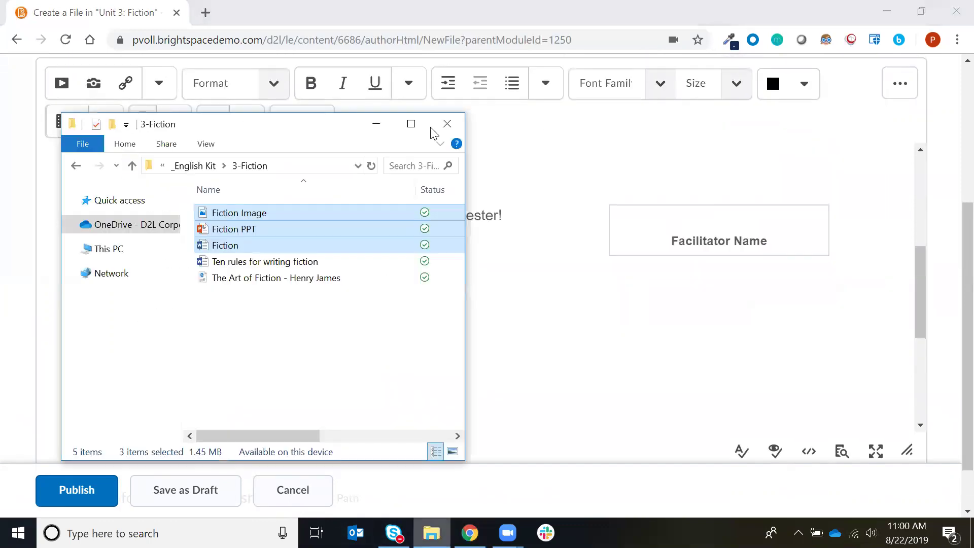
left_click(217, 215)
left_click_drag(213, 220, 728, 231)
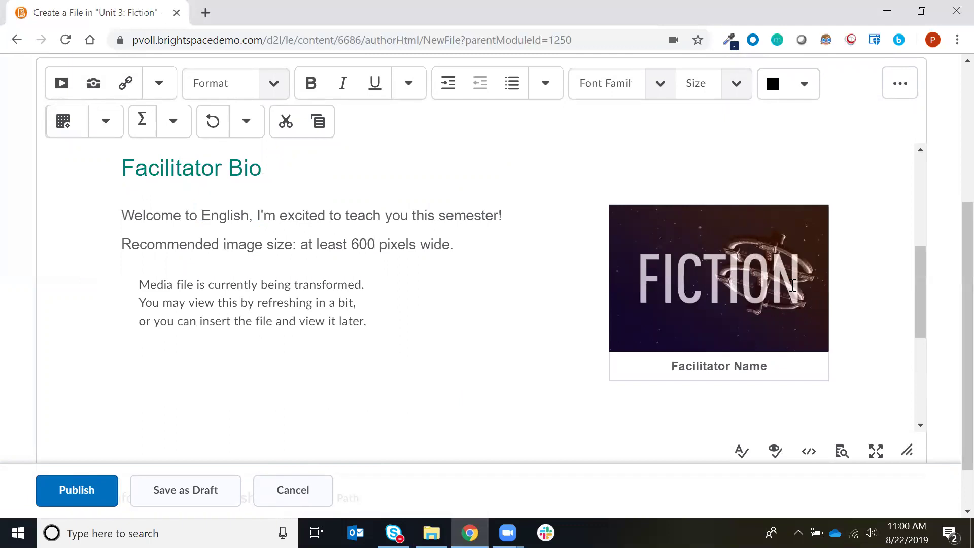
Replace the Facilitator Name caption below the image with the facilitator's full name.
scroll(956, 289, "down", 1)
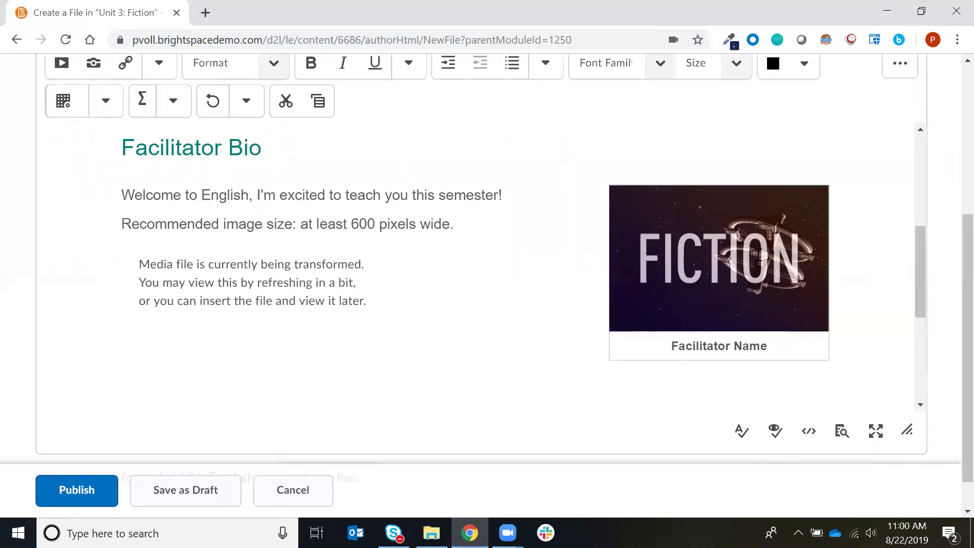
left_click_drag(771, 346, 673, 340)
key("BackSpace")
type("Phil Voll")
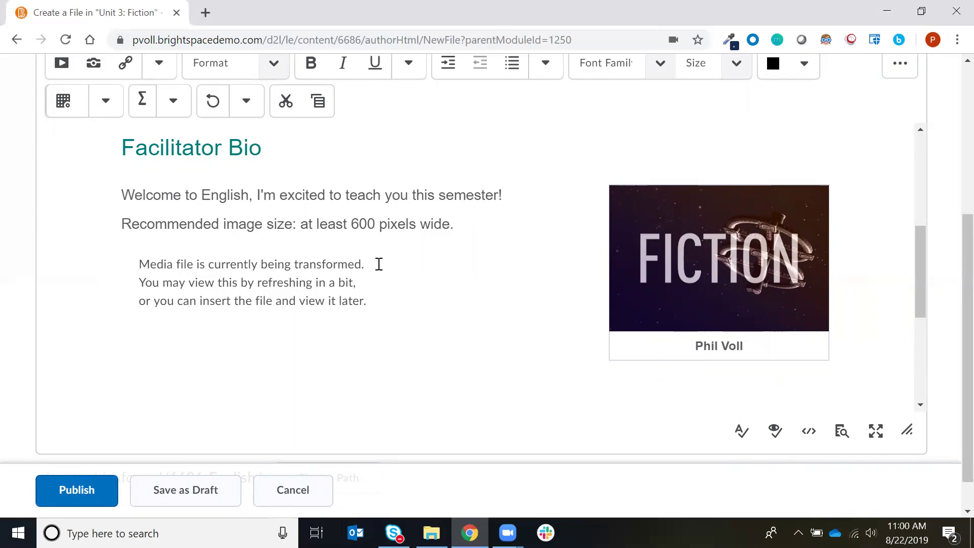
left_click(478, 332)
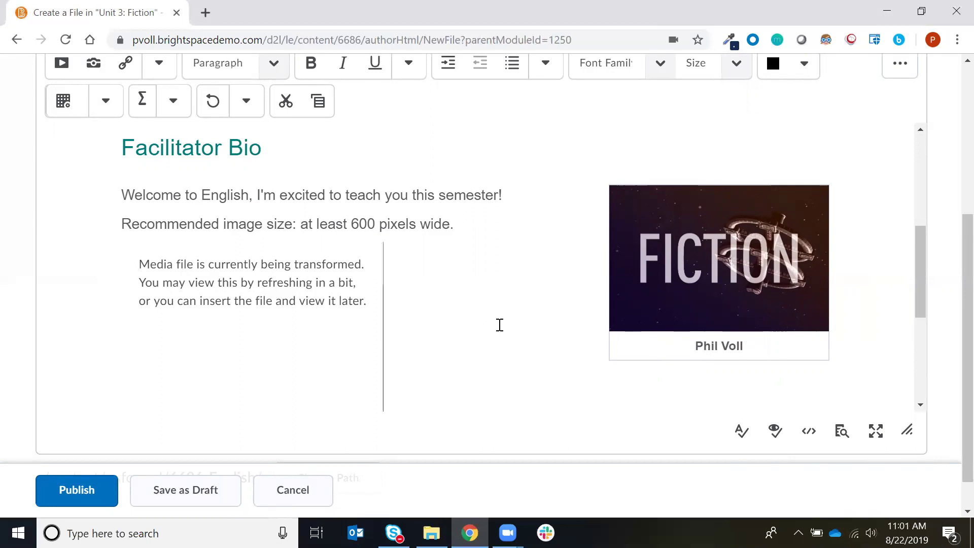
Run the accessibility check, repair the image's alternative text with "This is my headshot", and publish the file.
left_click(775, 431)
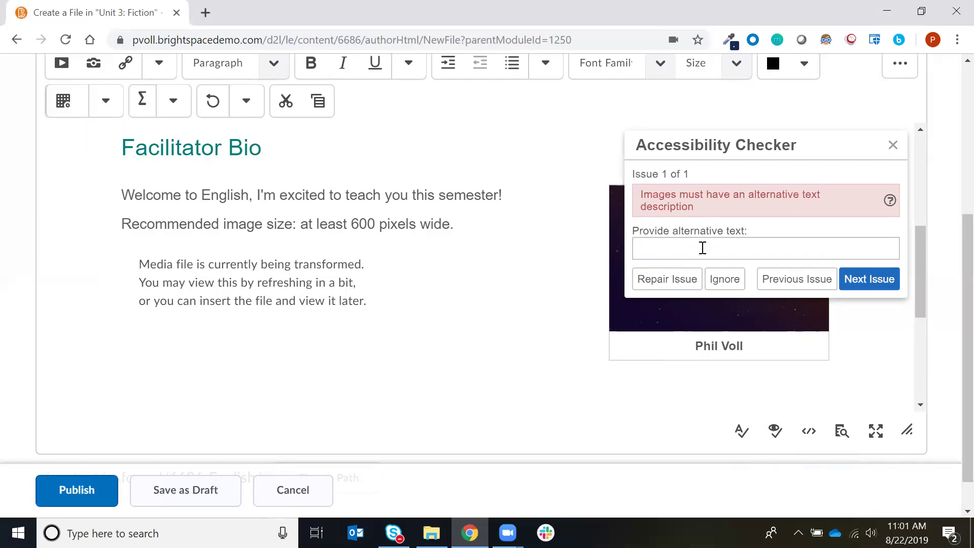
left_click(702, 248)
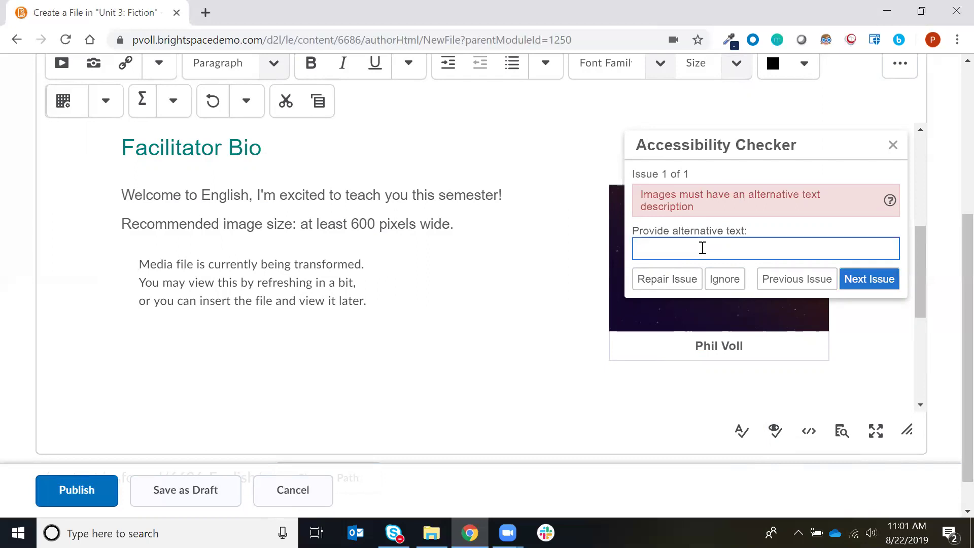
type("This is my headshot")
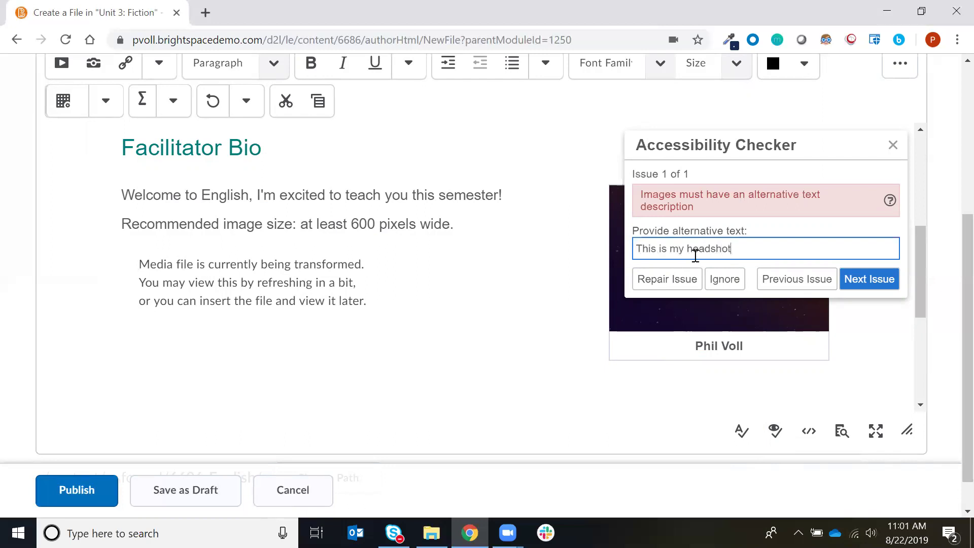
left_click(656, 279)
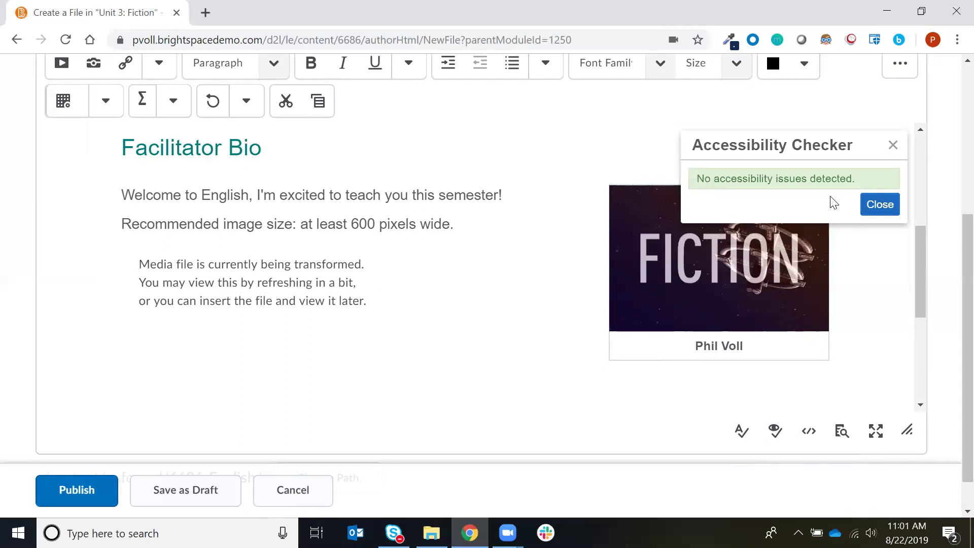
left_click(880, 205)
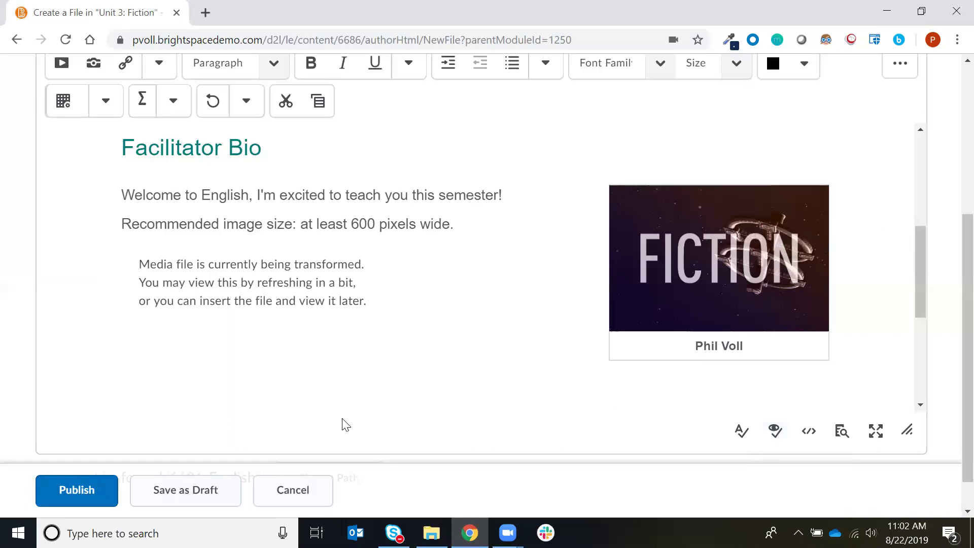
left_click(85, 498)
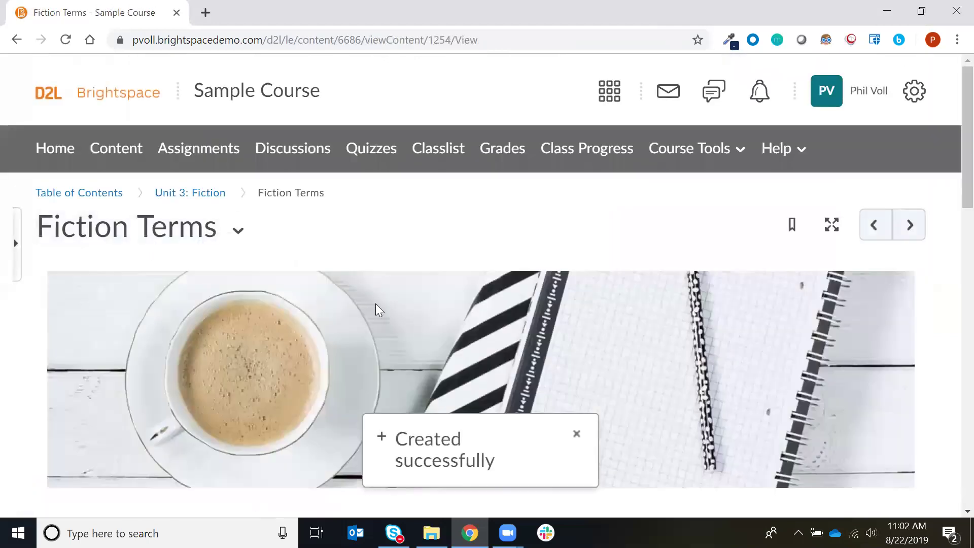
Review the published Fiction Terms page from banner to footer and play its embedded video note.
scroll(376, 307, "down", 5)
scroll(377, 309, "down", 3)
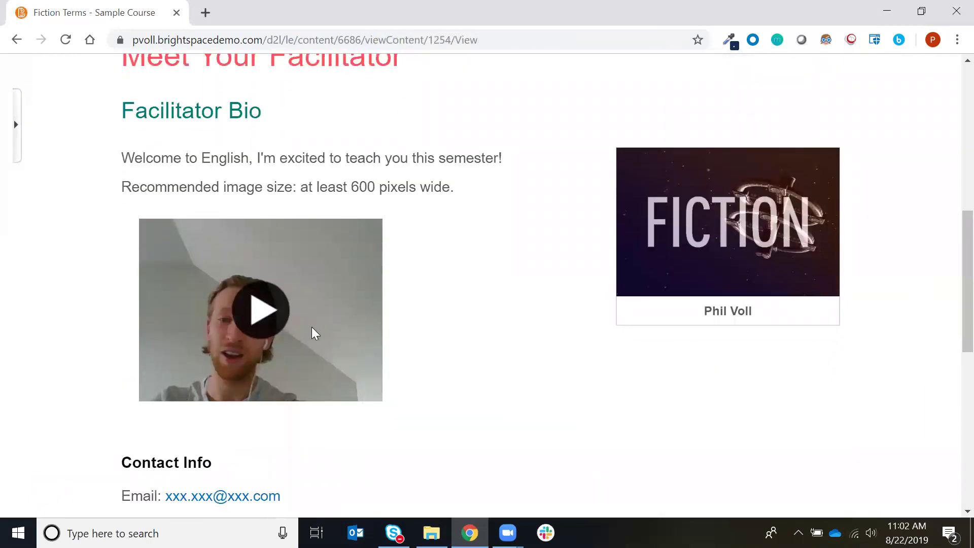
left_click(261, 315)
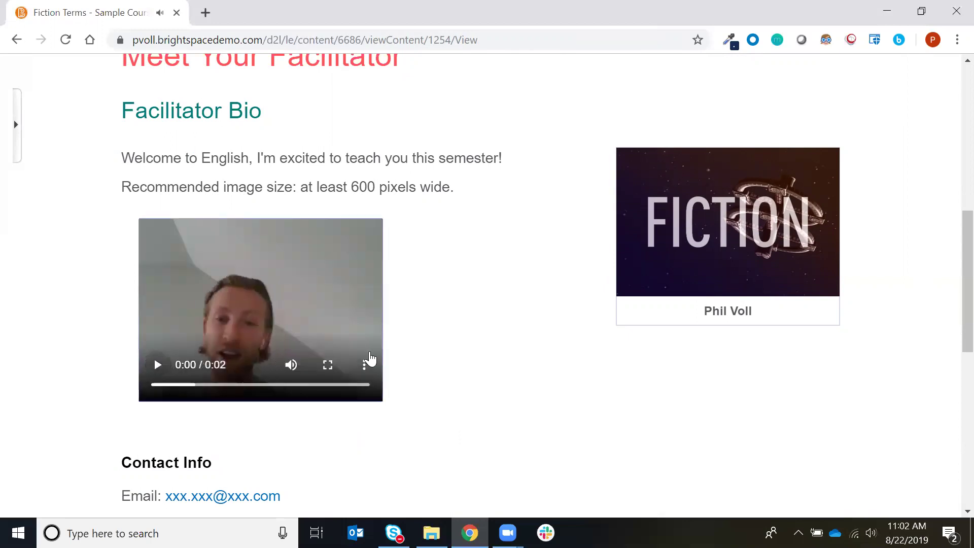
scroll(369, 351, "down", 3)
scroll(467, 358, "up", 1)
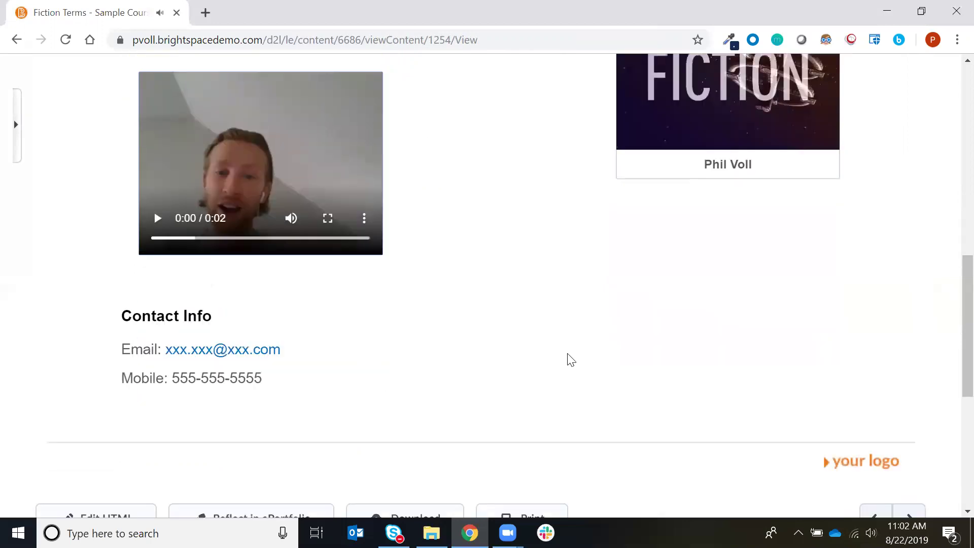
scroll(571, 360, "up", 8)
scroll(571, 359, "up", 2)
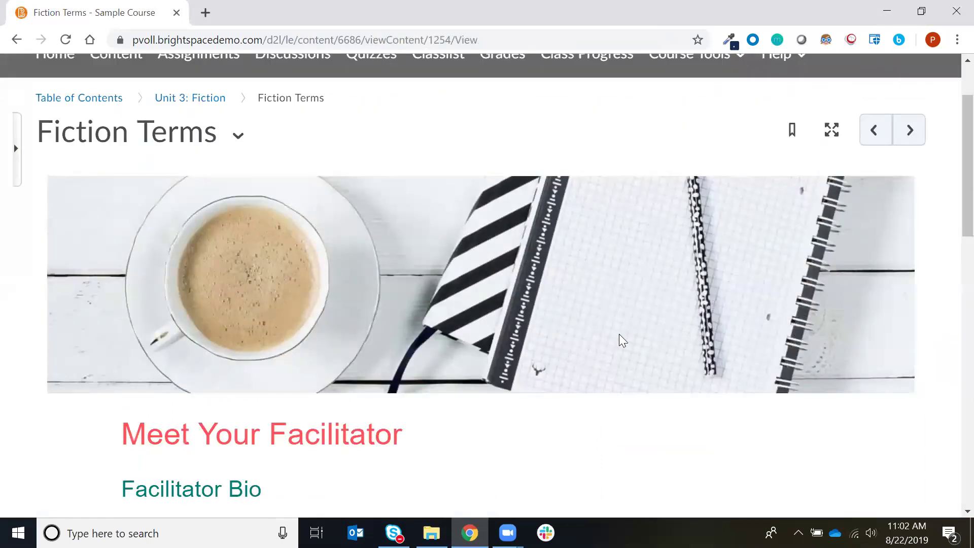
scroll(619, 334, "down", 5)
scroll(618, 333, "up", 7)
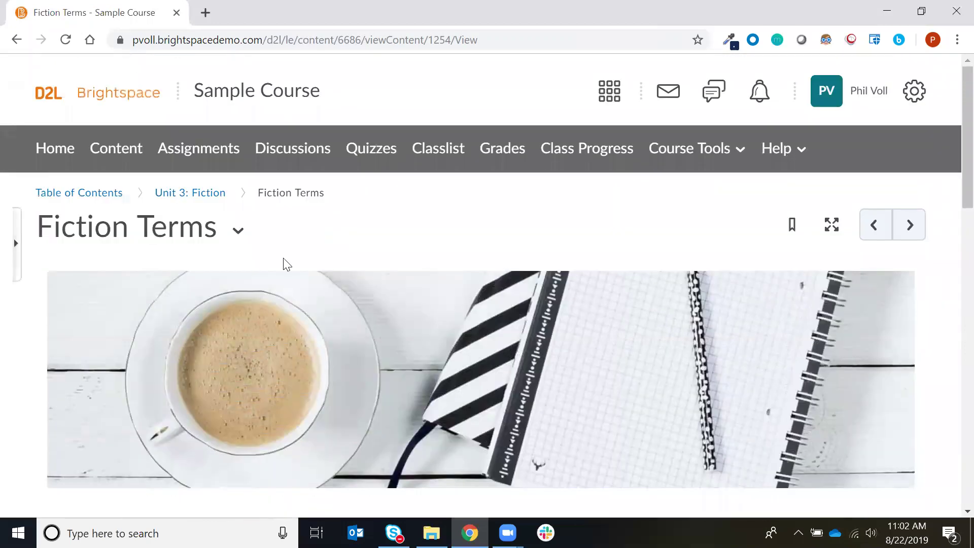
Return to the Unit 3: Fiction module and open the Fiction Image topic's properties for in-place editing.
left_click(175, 198)
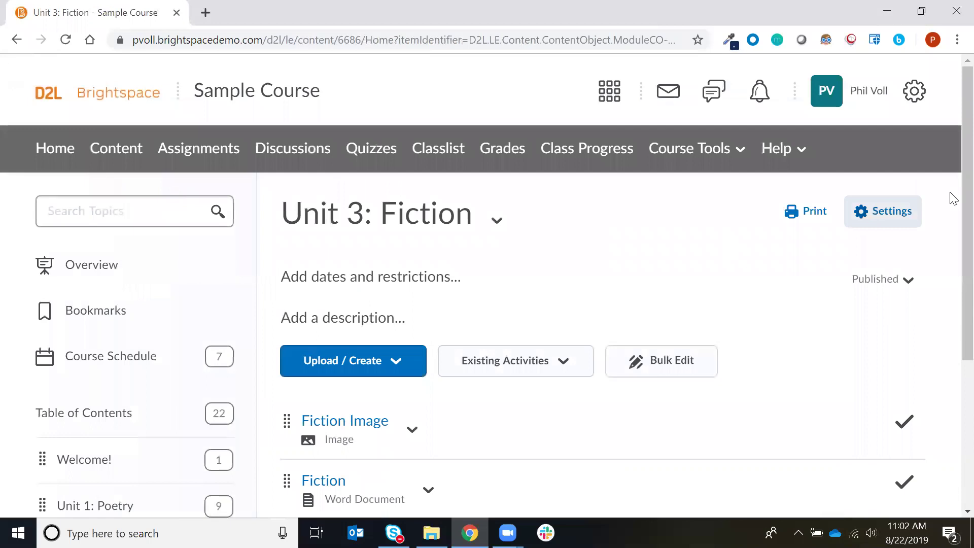
scroll(954, 203, "down", 2)
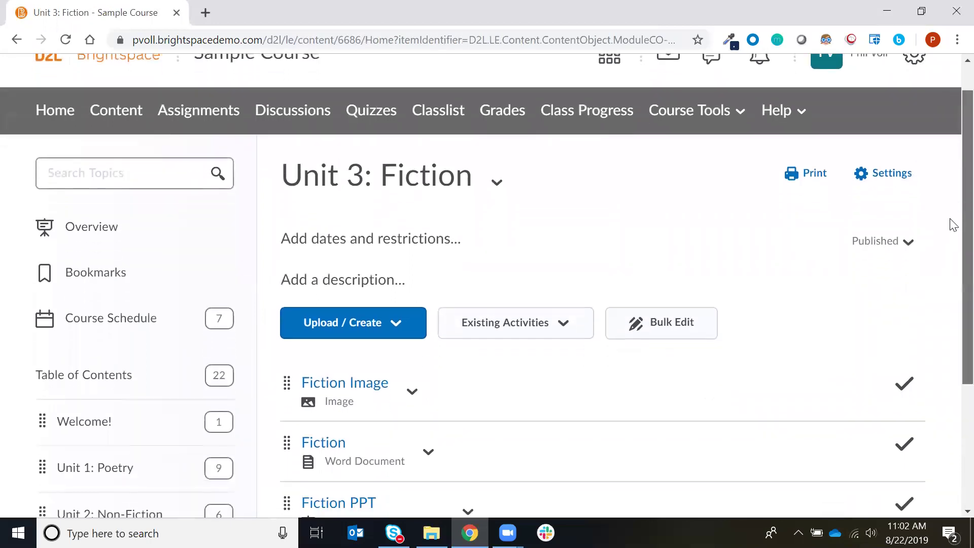
scroll(953, 225, "down", 3)
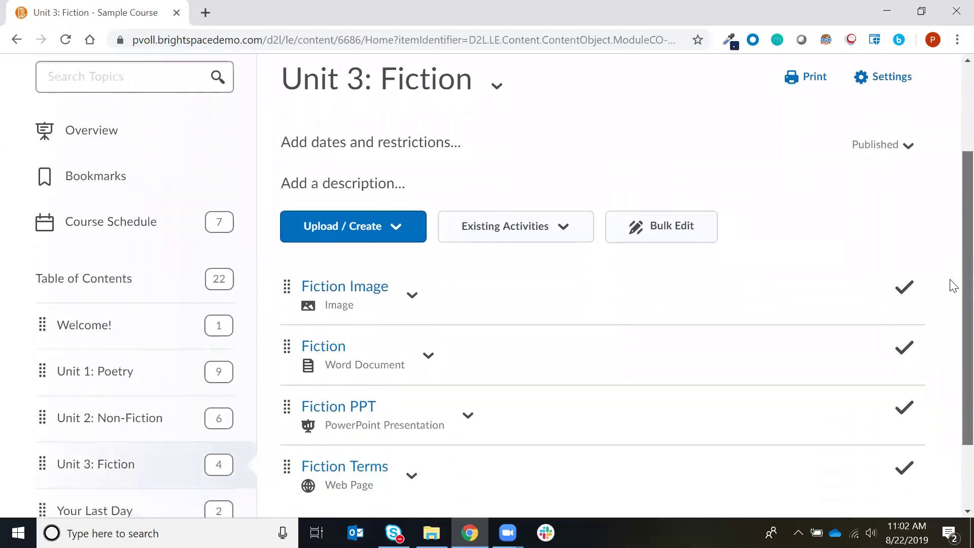
scroll(953, 294, "down", 1)
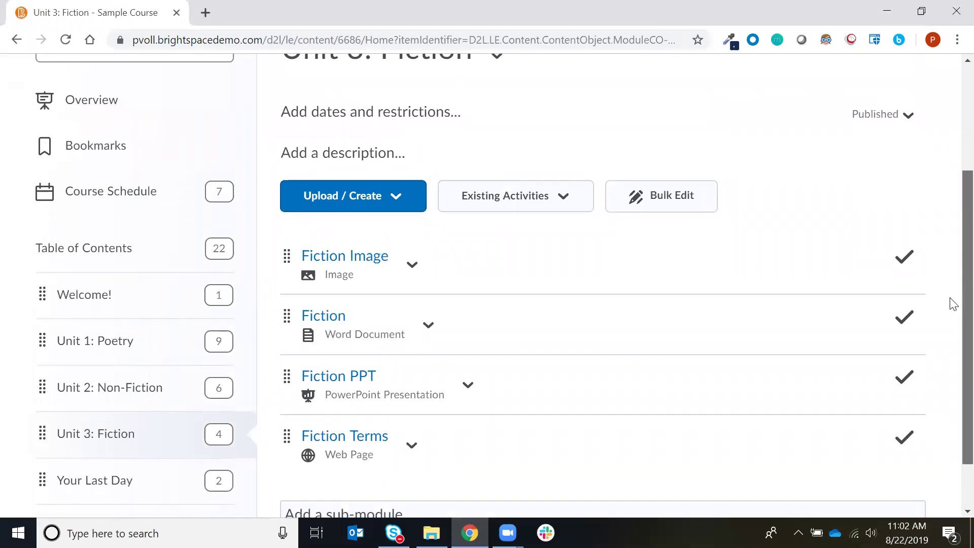
scroll(954, 309, "down", 1)
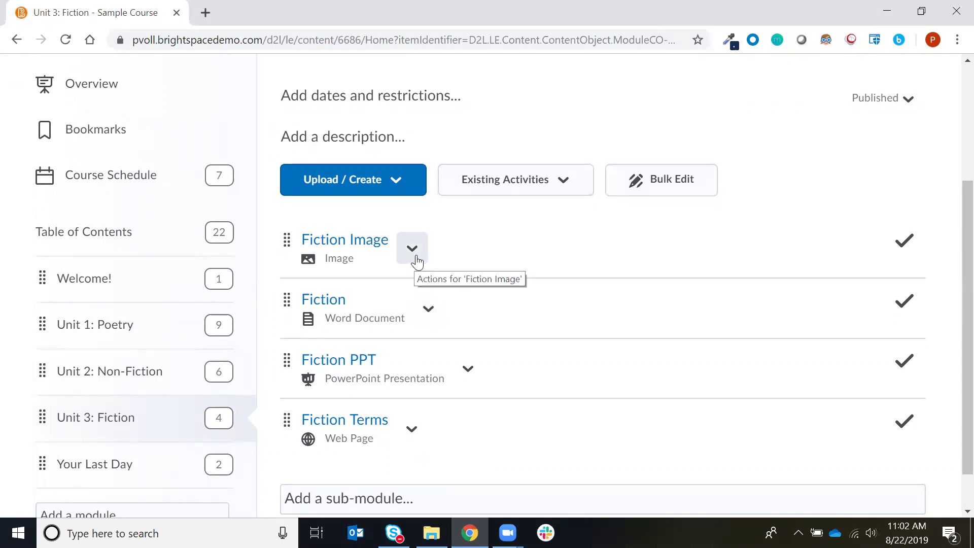
scroll(951, 218, "up", 1)
scroll(951, 203, "up", 1)
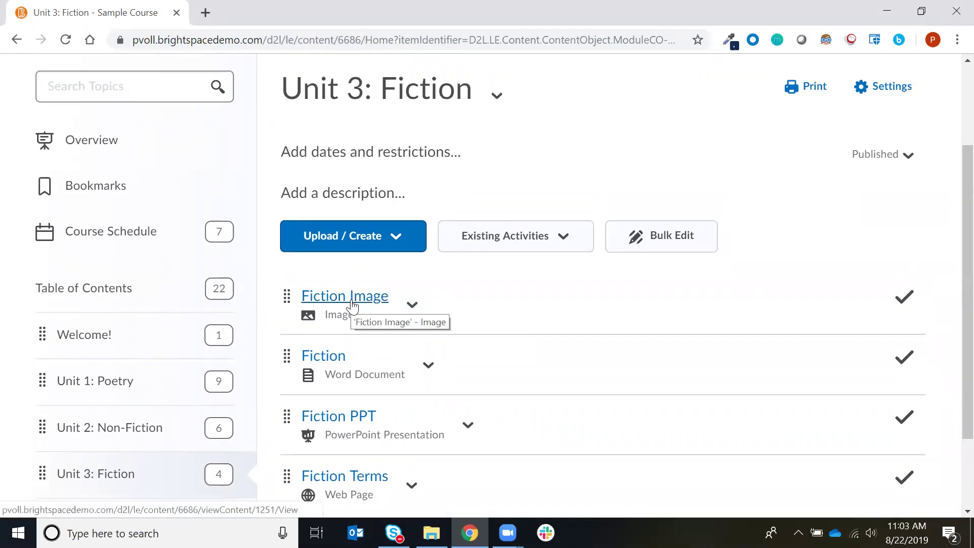
left_click(416, 312)
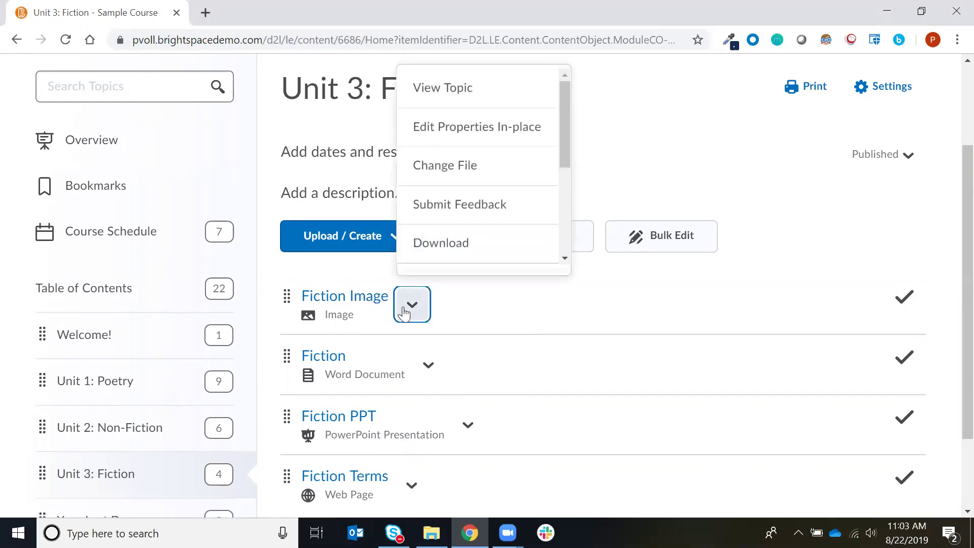
left_click(520, 144)
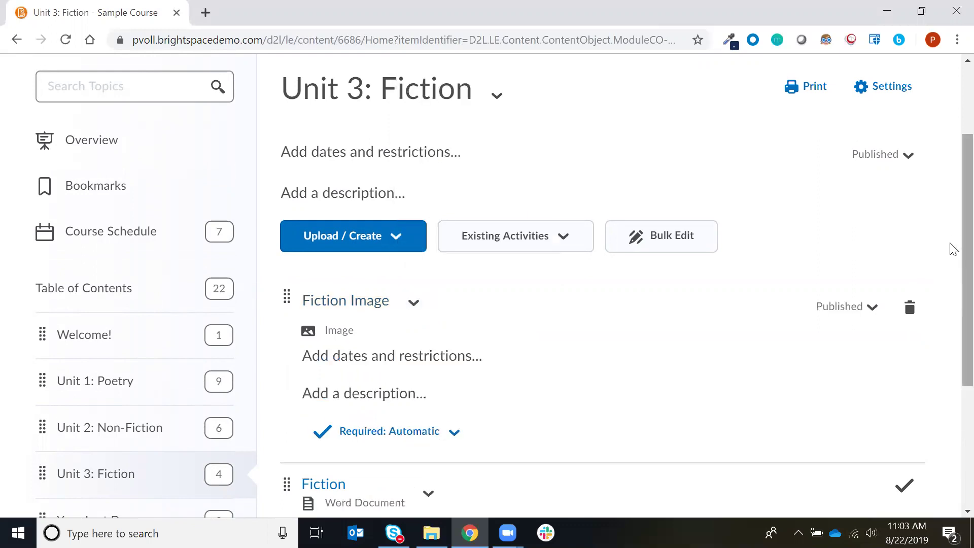
Rename the Fiction Image topic to "New Space Image" and set its status to Draft.
scroll(949, 239, "down", 1)
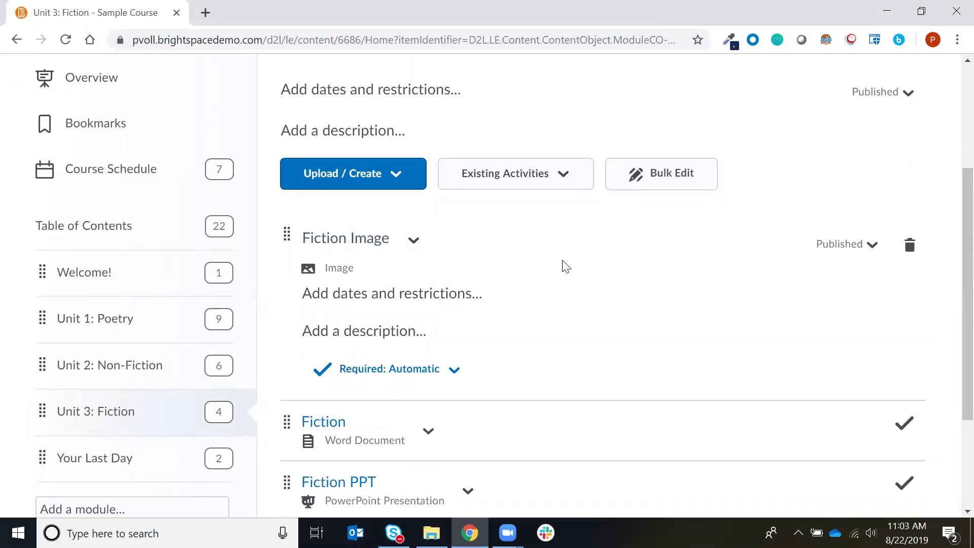
left_click(367, 243)
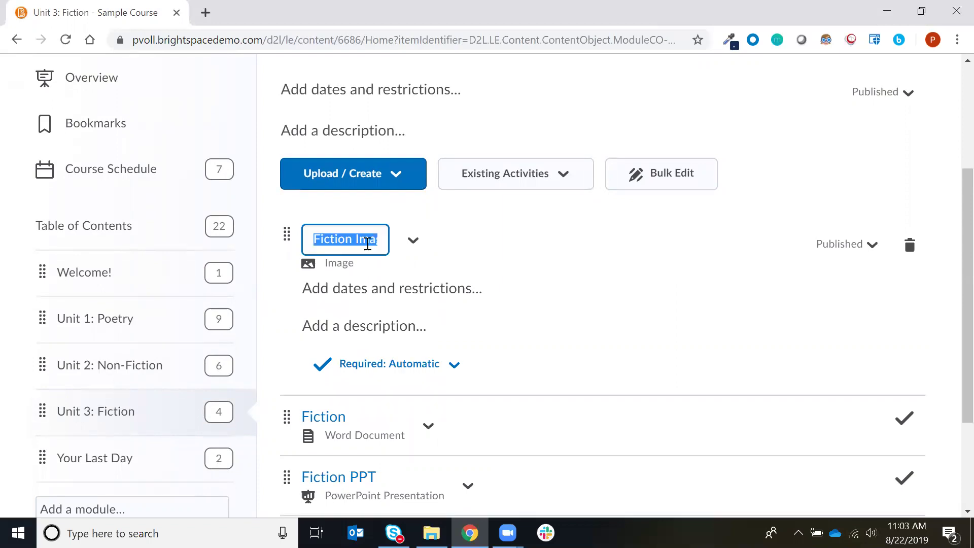
type("New ")
type("Image")
key("BackSpace")
key("BackSpace")
key("BackSpace")
key("BackSpace")
key("BackSpace")
type("Space Image")
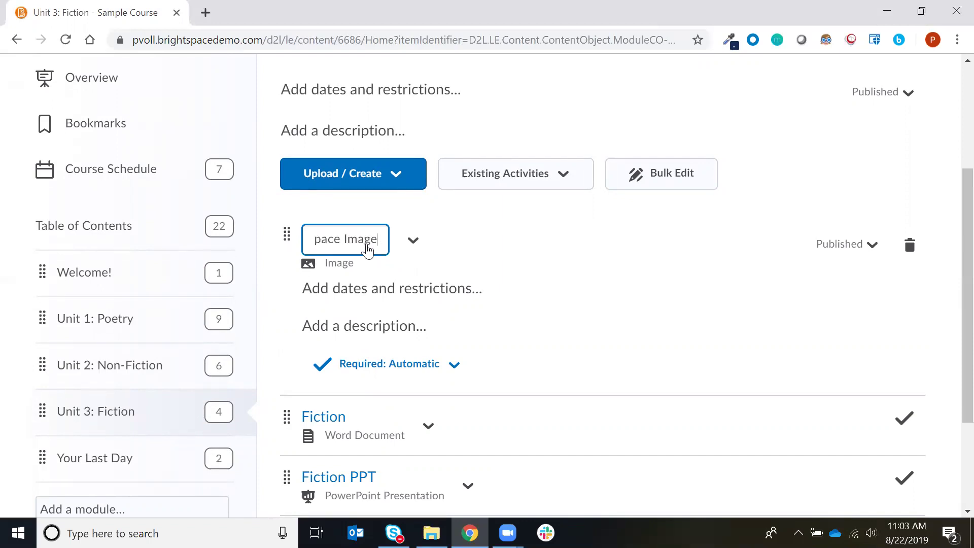
key("Return")
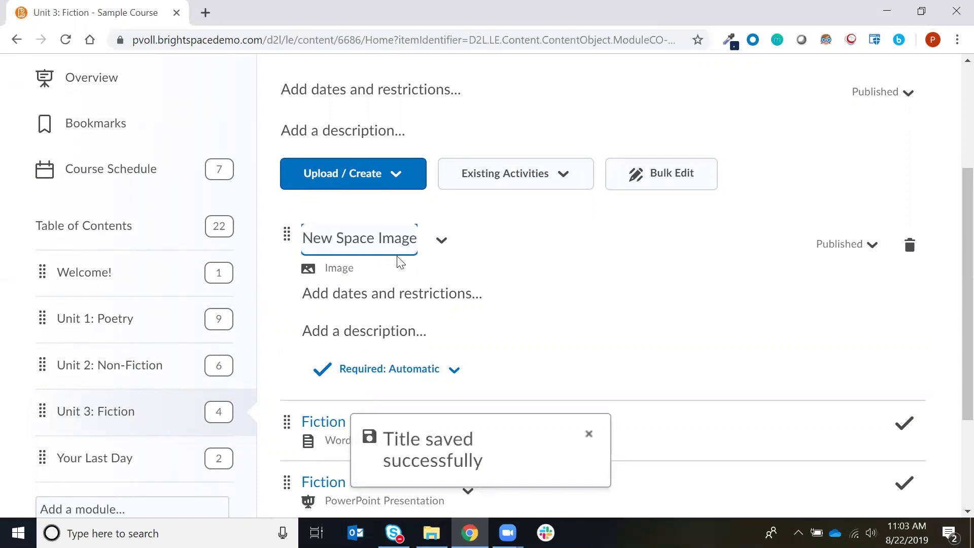
left_click(871, 245)
left_click(824, 290)
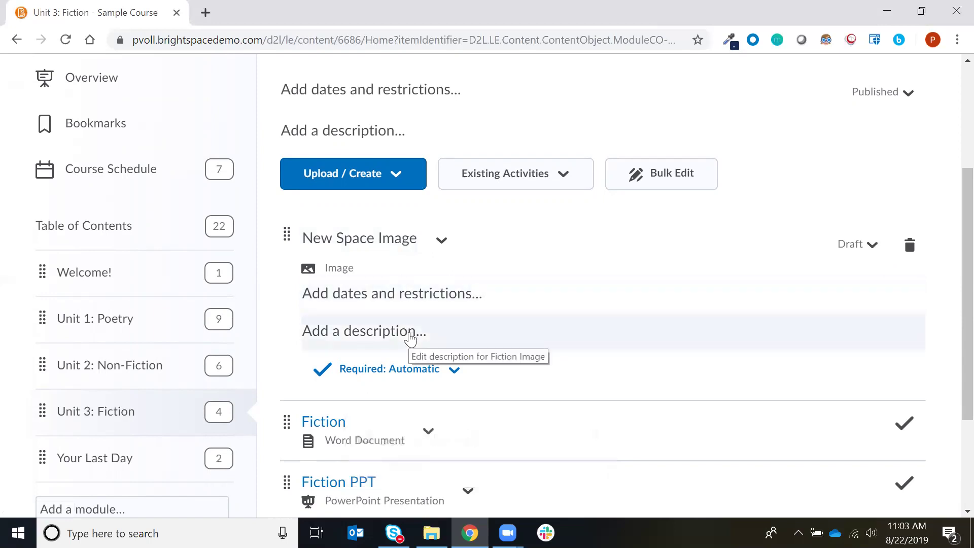
Give the New Space Image topic a due date of 8/29/2019 at 11:00 AM and save it.
left_click(389, 299)
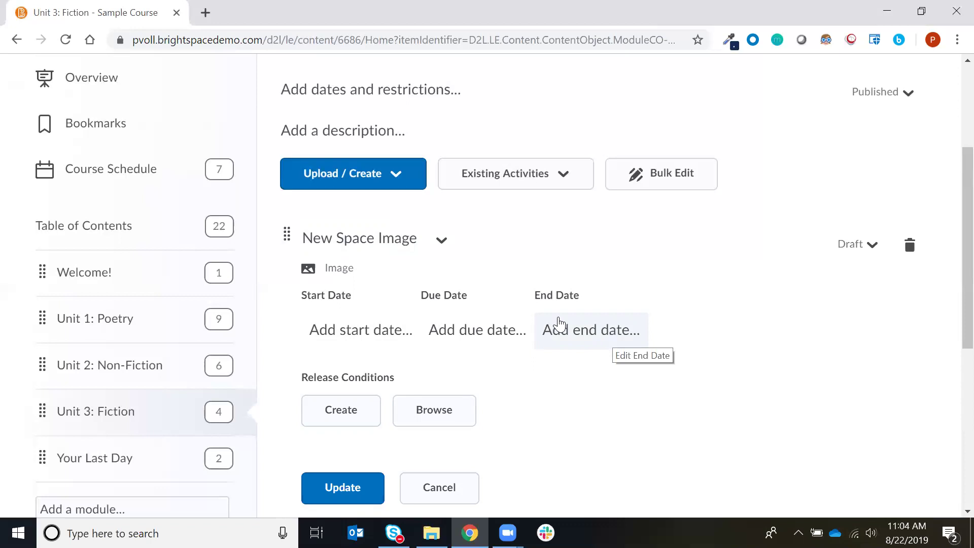
left_click(486, 335)
left_click(486, 331)
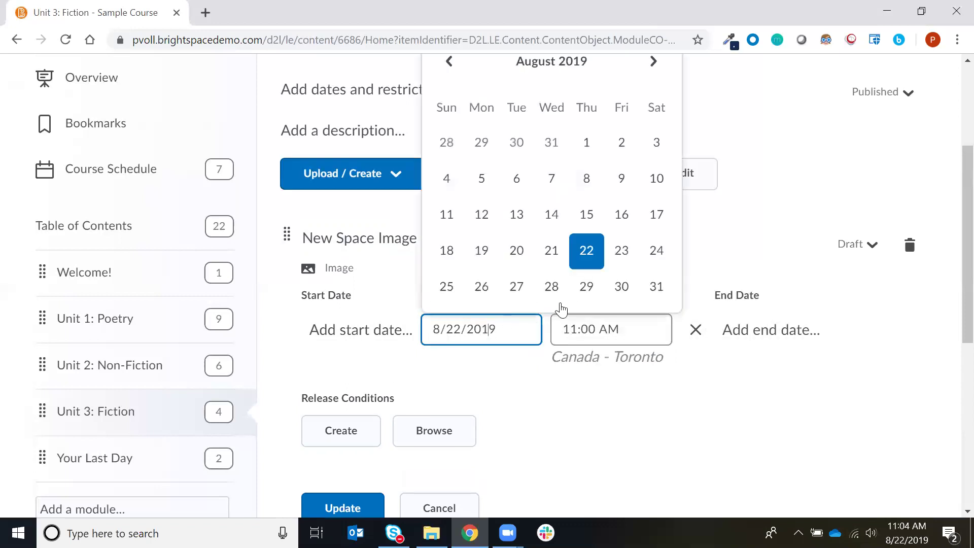
left_click(586, 287)
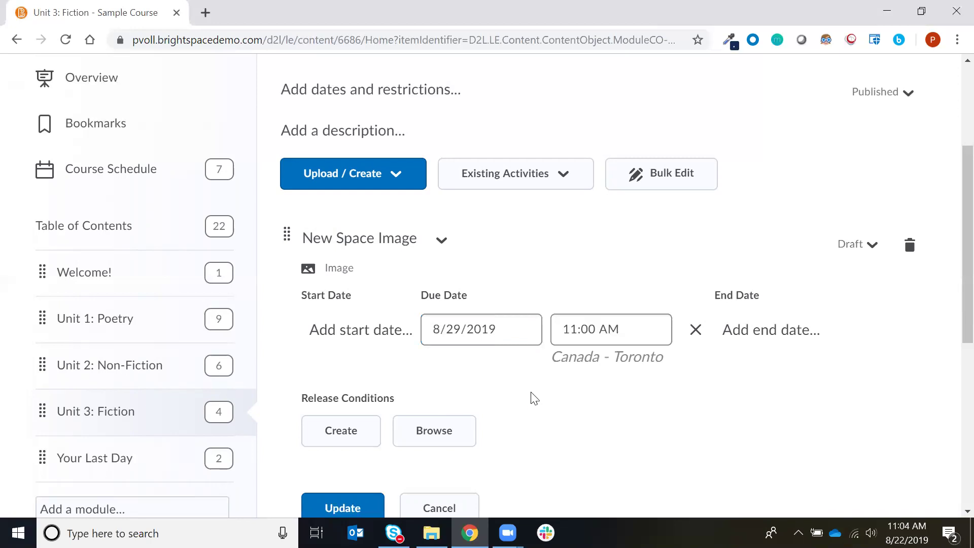
scroll(537, 395, "down", 2)
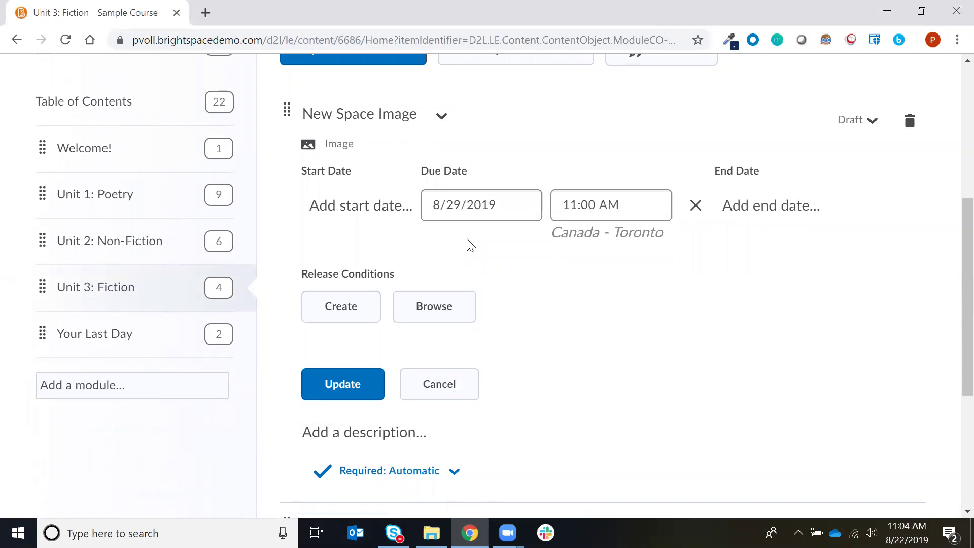
left_click(350, 382)
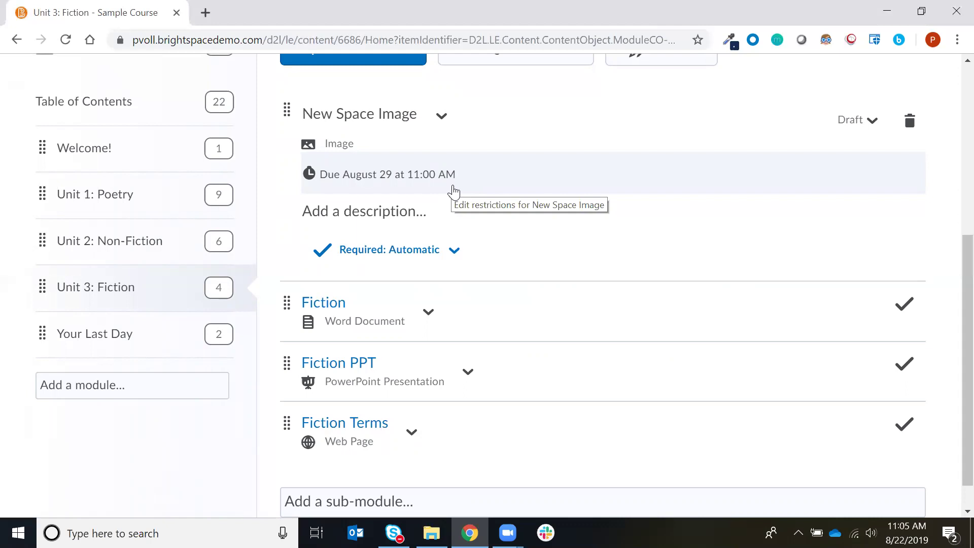
Turn on bulk editing for the Unit 3: Fiction module and look through the editable properties of its topics.
scroll(950, 248, "up", 2)
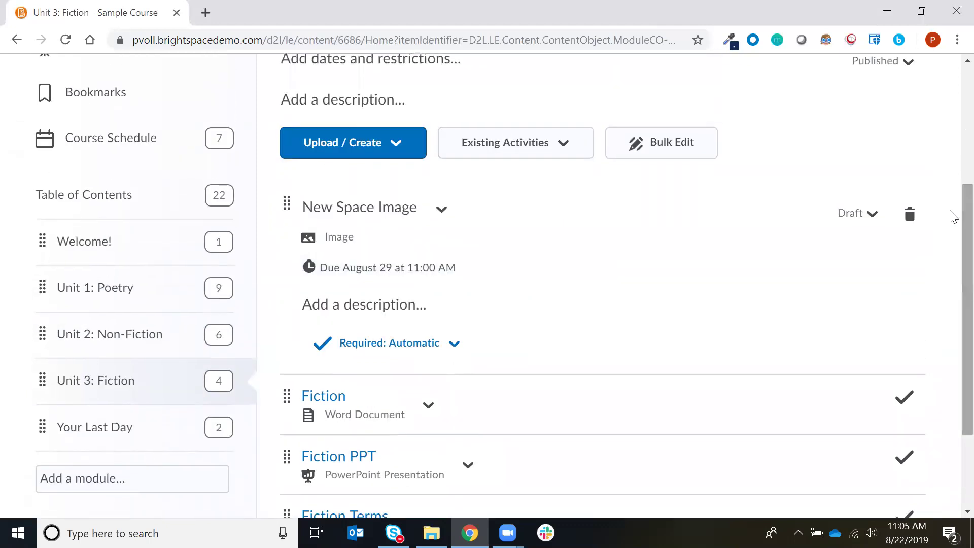
scroll(952, 211, "up", 1)
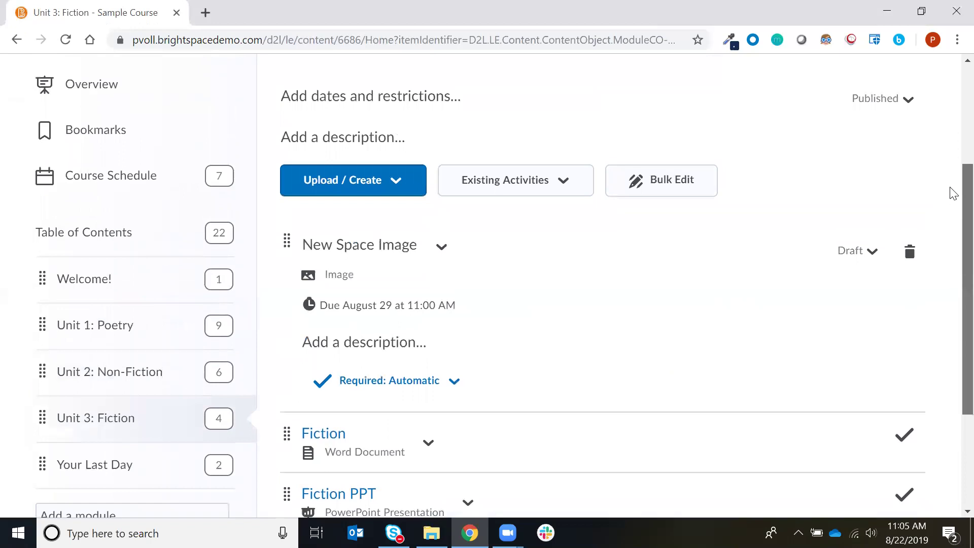
scroll(950, 177, "up", 1)
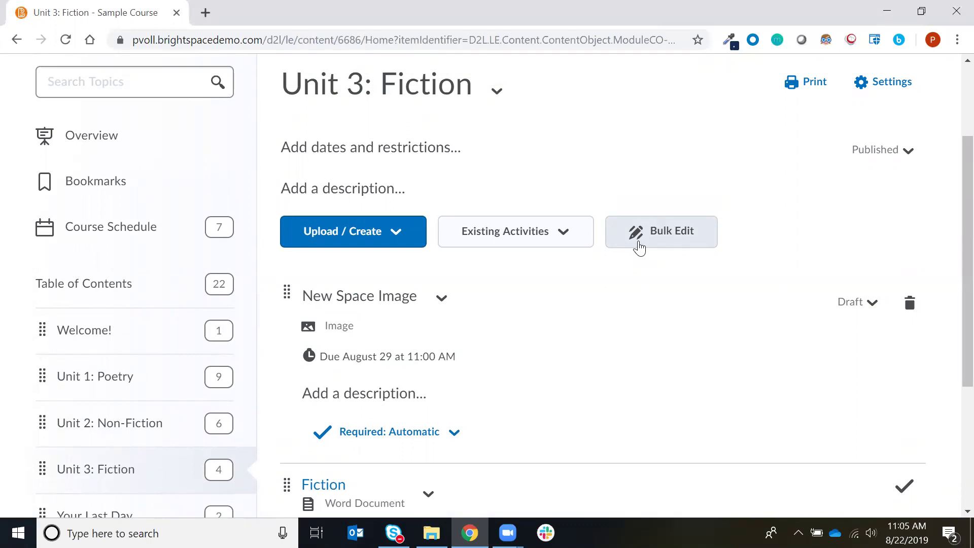
left_click(639, 246)
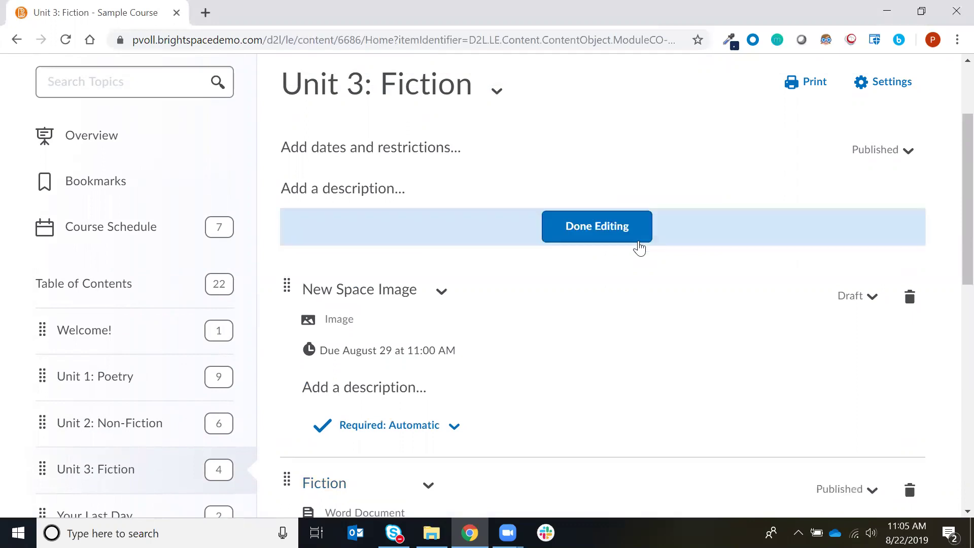
scroll(953, 176, "down", 4)
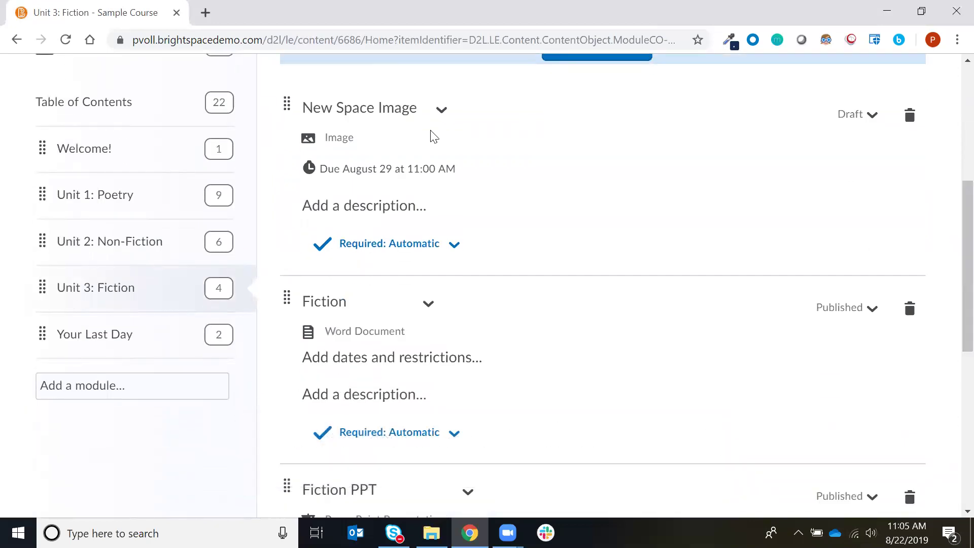
scroll(507, 226, "down", 3)
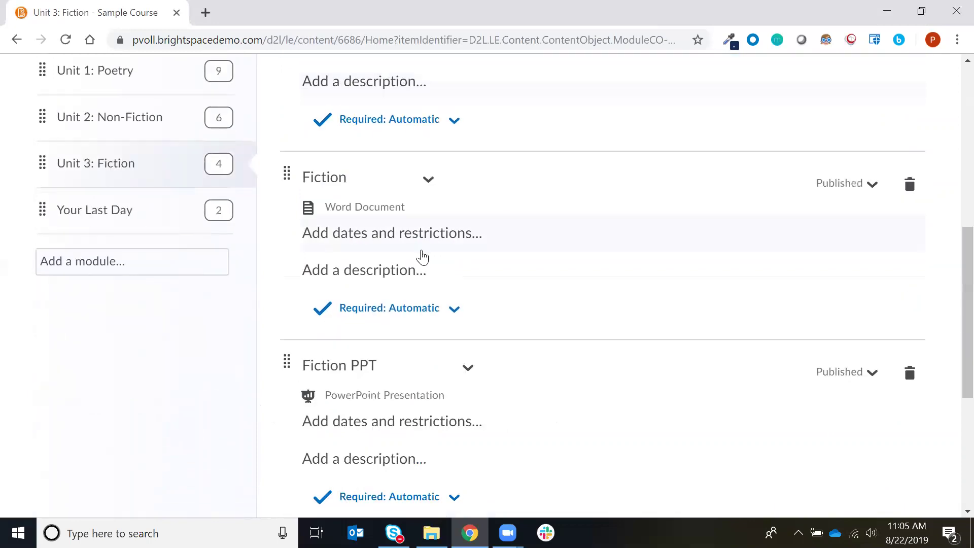
scroll(419, 276, "down", 7)
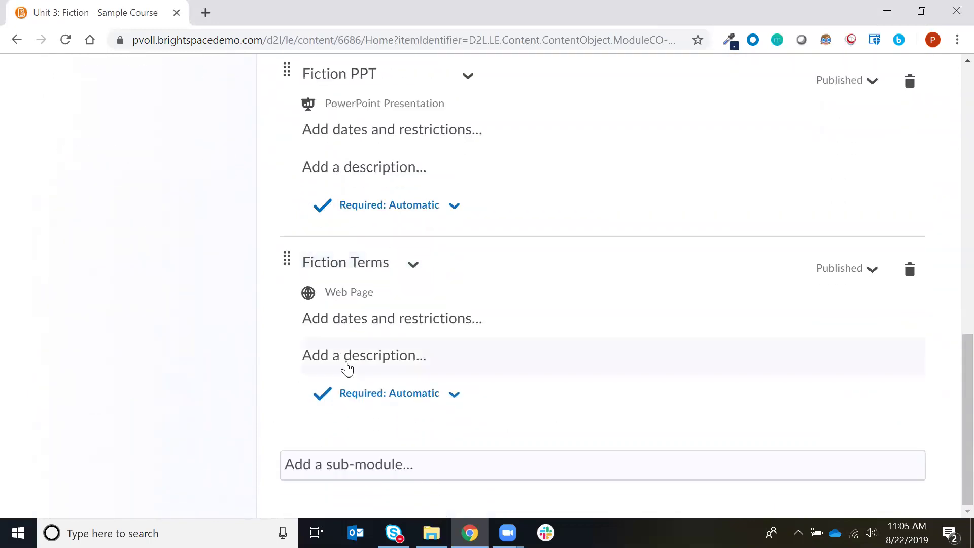
Start a description for the Fiction Terms topic and choose dark red as its text colour.
left_click(387, 366)
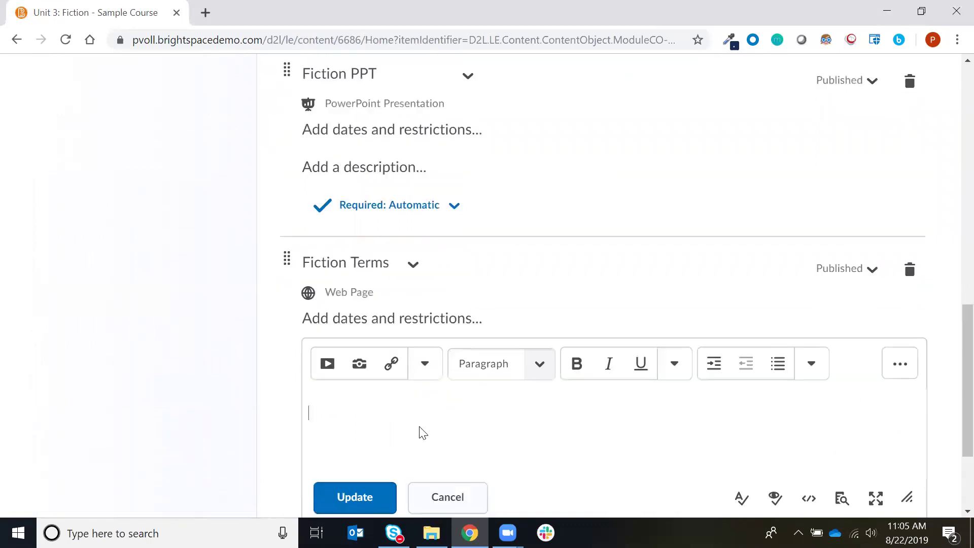
scroll(420, 432, "down", 2)
left_click(898, 268)
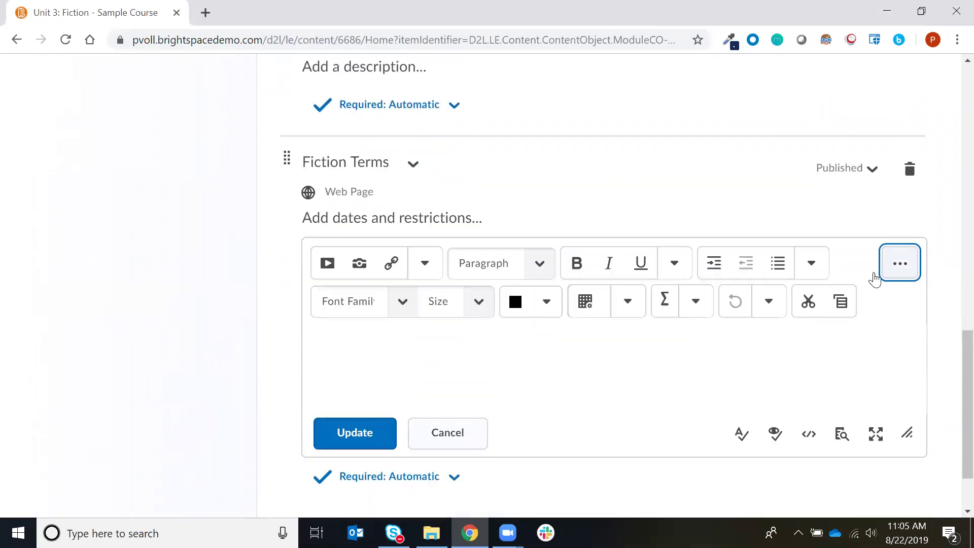
left_click(553, 315)
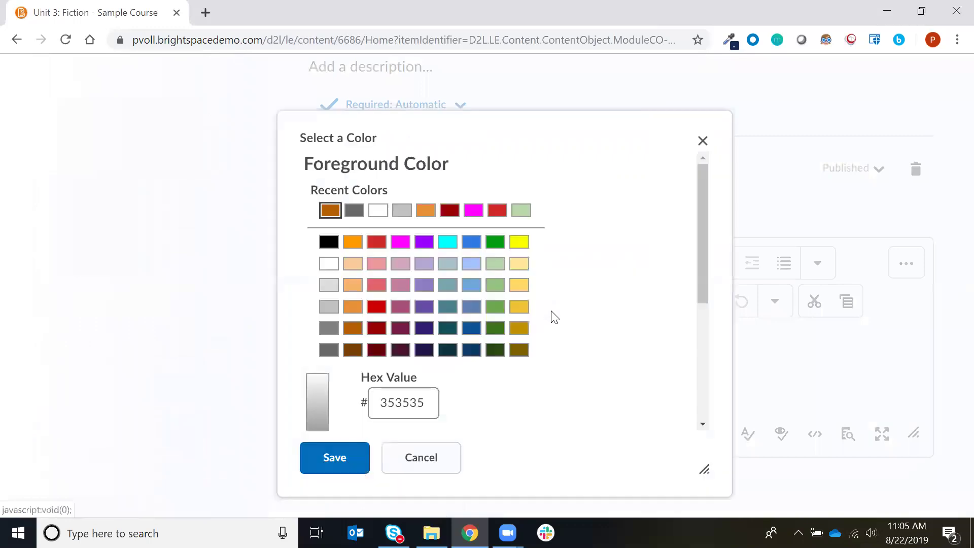
left_click(450, 210)
left_click(341, 461)
Write "Make sure you read this!!!" in bold at size 5 (18pt) as the Fiction Terms description and save it.
left_click(476, 301)
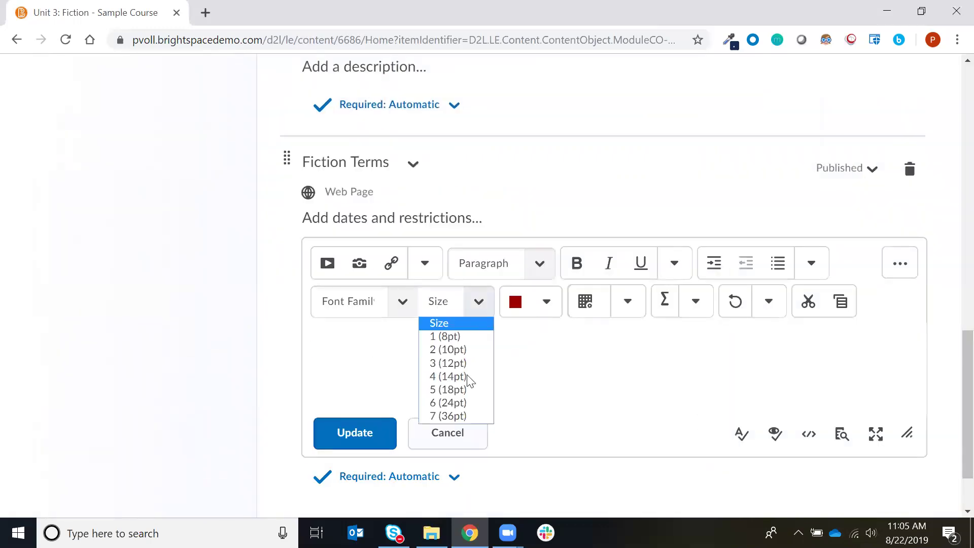
left_click(458, 389)
key("ctrl+b")
type("Make sur")
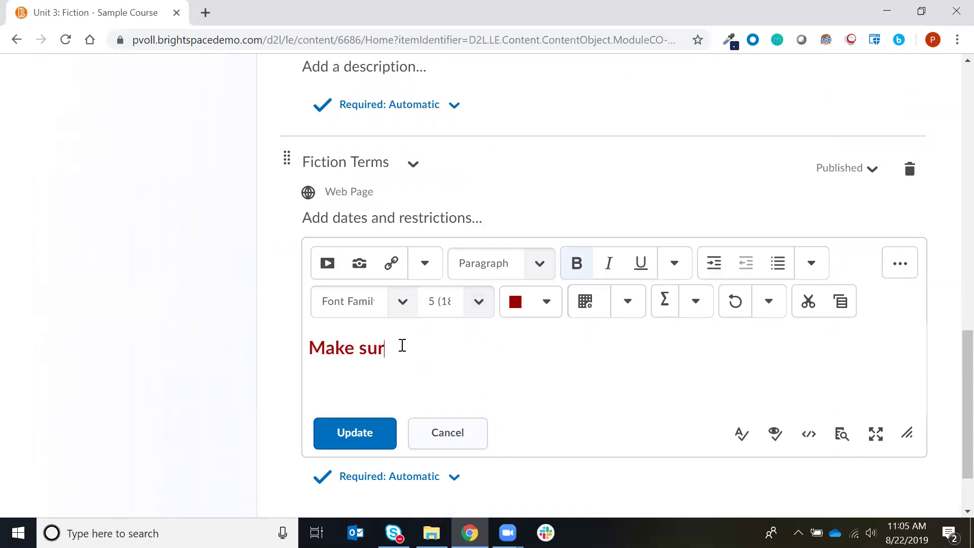
type("e you read this!!!")
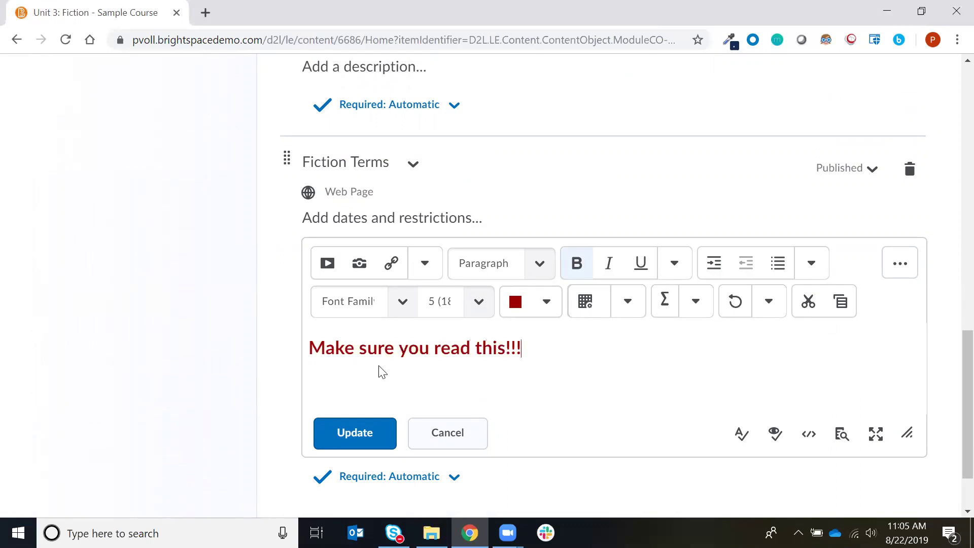
left_click(340, 435)
Finish bulk editing and move the Fiction Terms topic above New Space Image, to the start of the module.
scroll(578, 315, "up", 11)
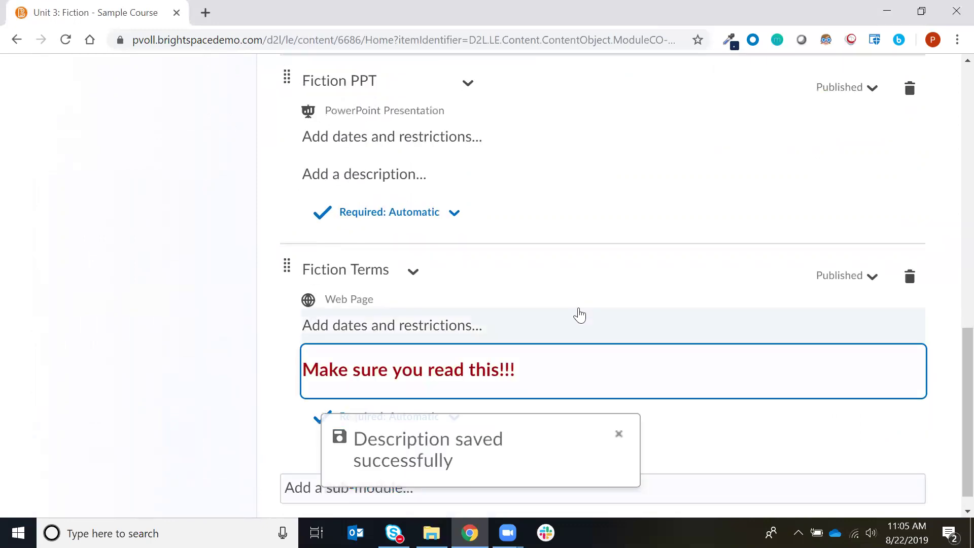
left_click(592, 272)
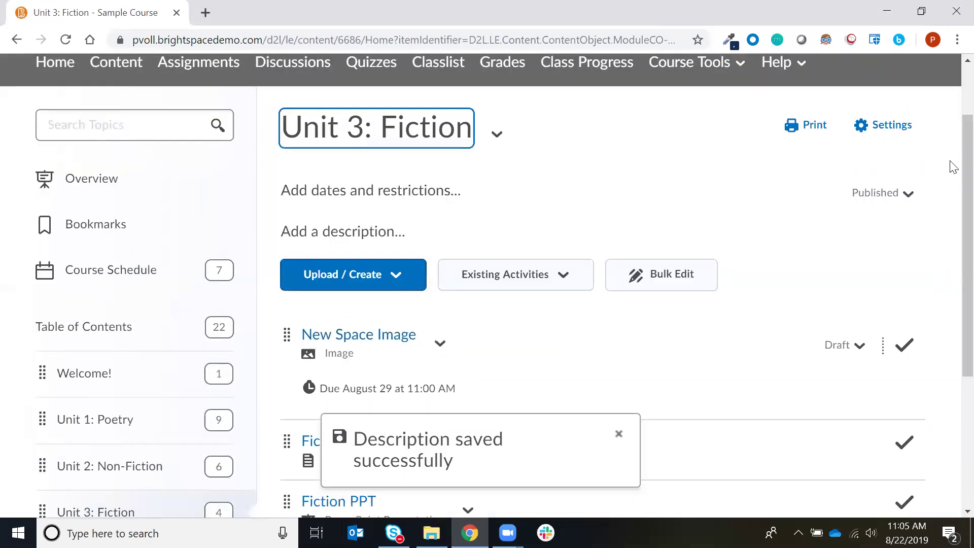
scroll(951, 253, "down", 3)
scroll(953, 274, "down", 1)
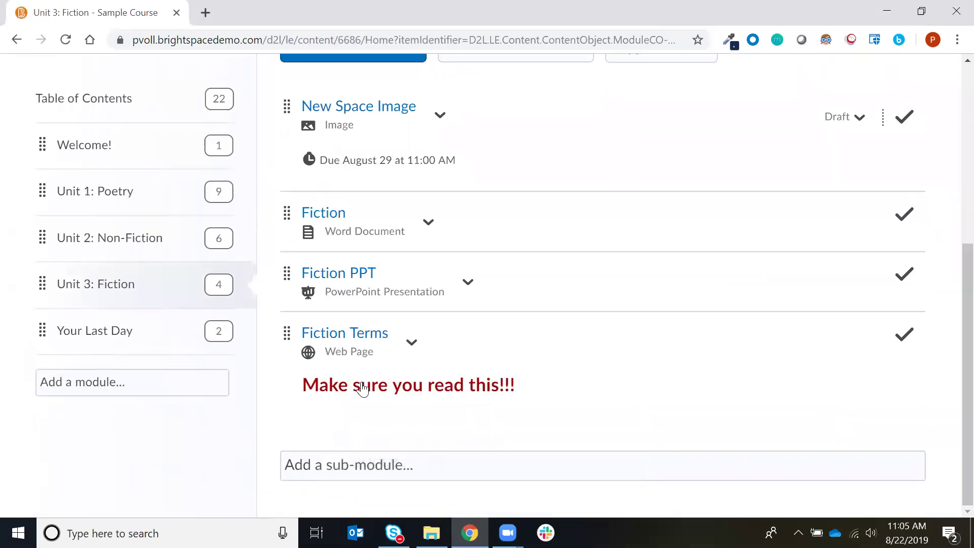
left_click_drag(284, 333, 286, 104)
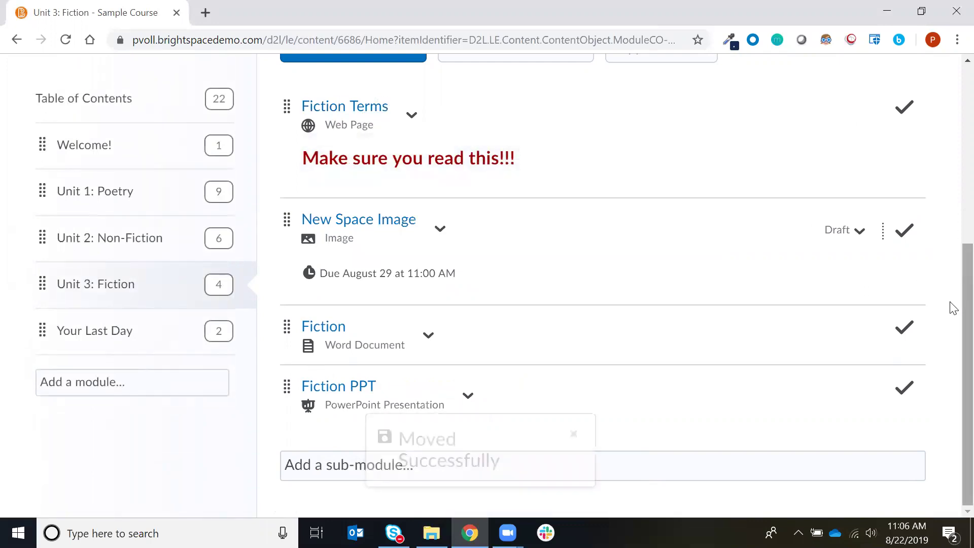
Start a new release condition for the Unit 3: Fiction module with the condition type Score on a quiz.
scroll(951, 284, "up", 1)
scroll(952, 272, "up", 3)
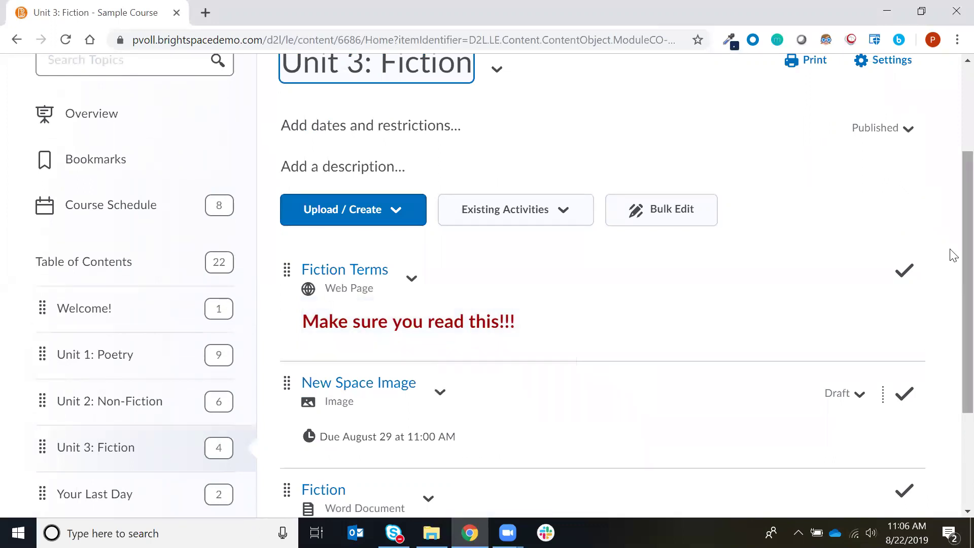
scroll(951, 228, "up", 1)
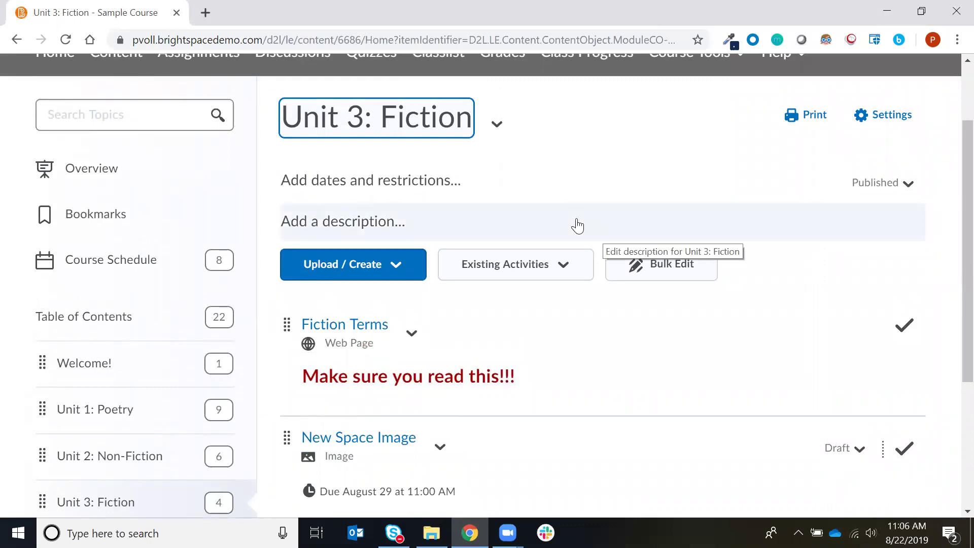
left_click(431, 186)
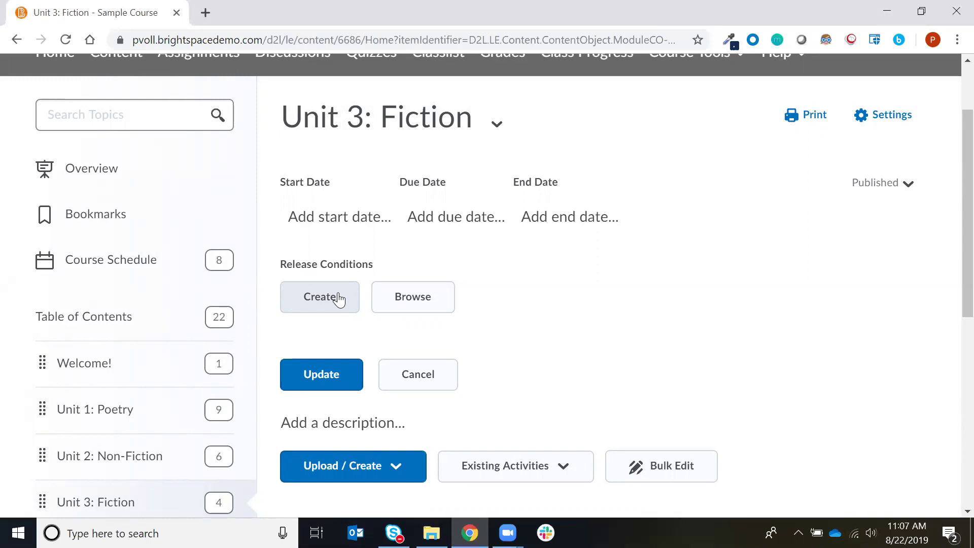
left_click(338, 294)
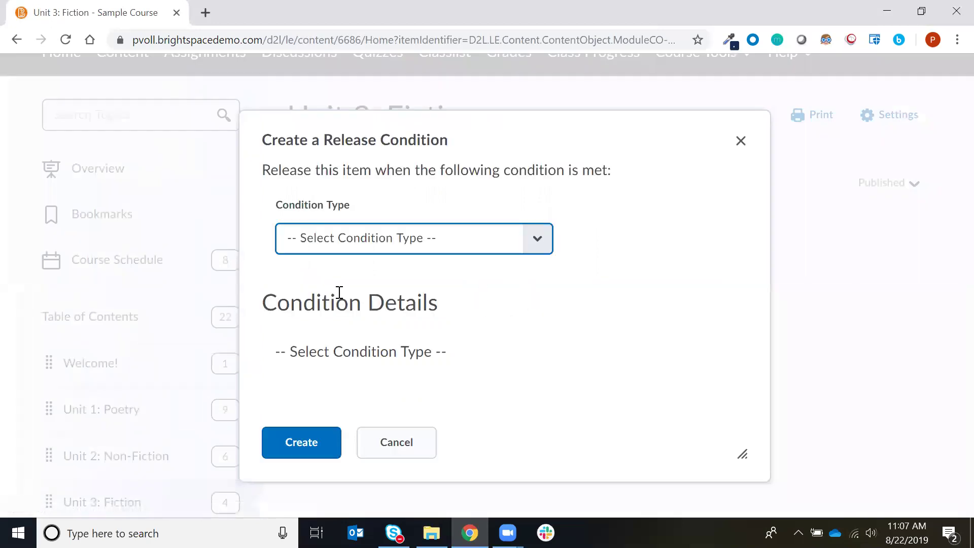
left_click(415, 246)
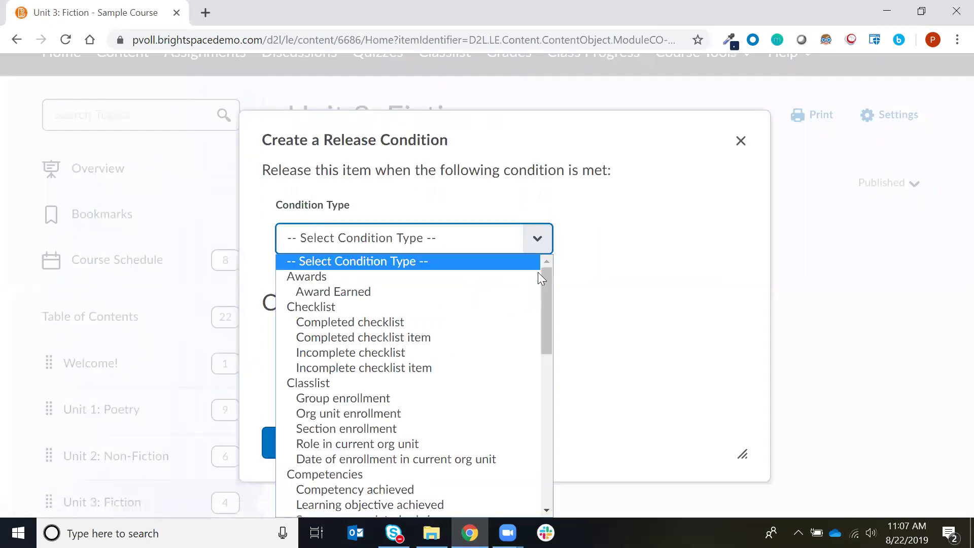
left_click_drag(545, 285, 521, 483)
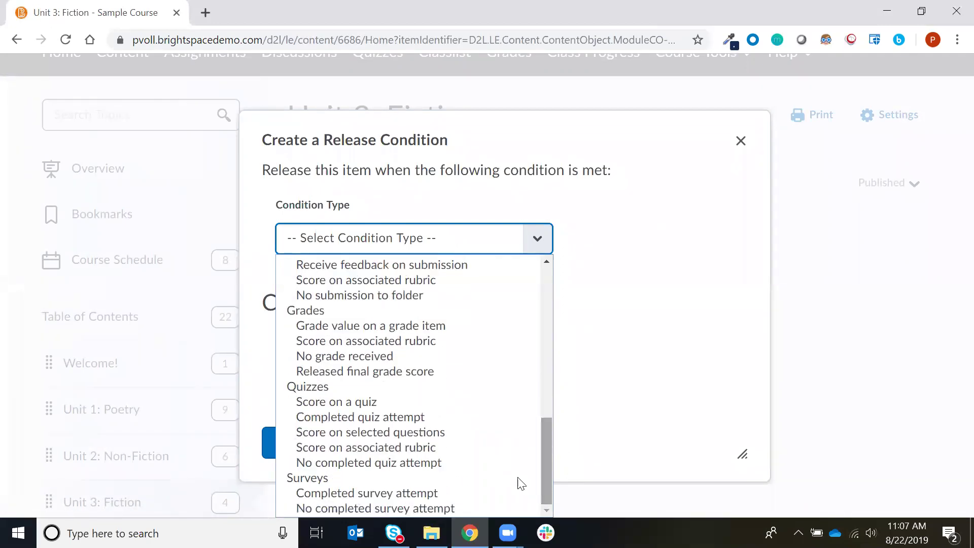
left_click(405, 406)
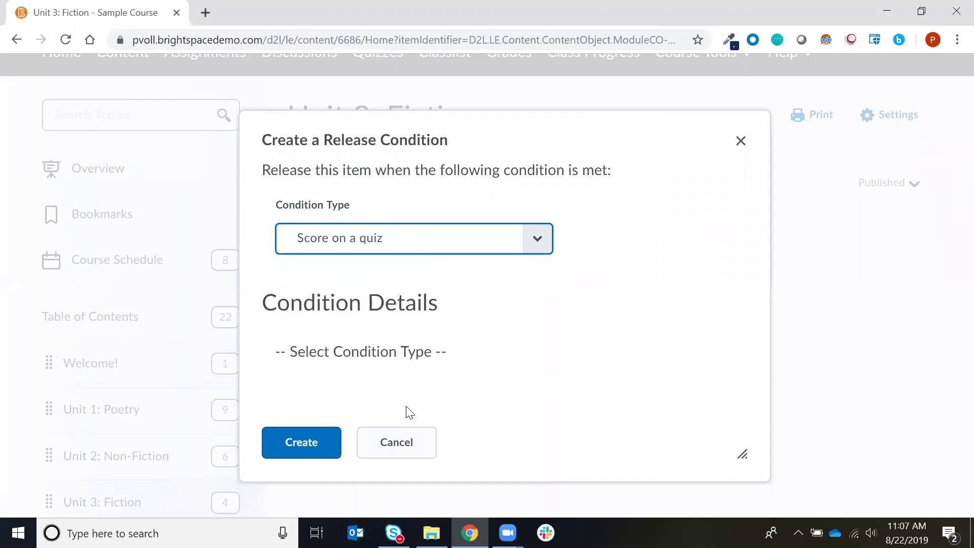
left_click_drag(355, 134, 350, 87)
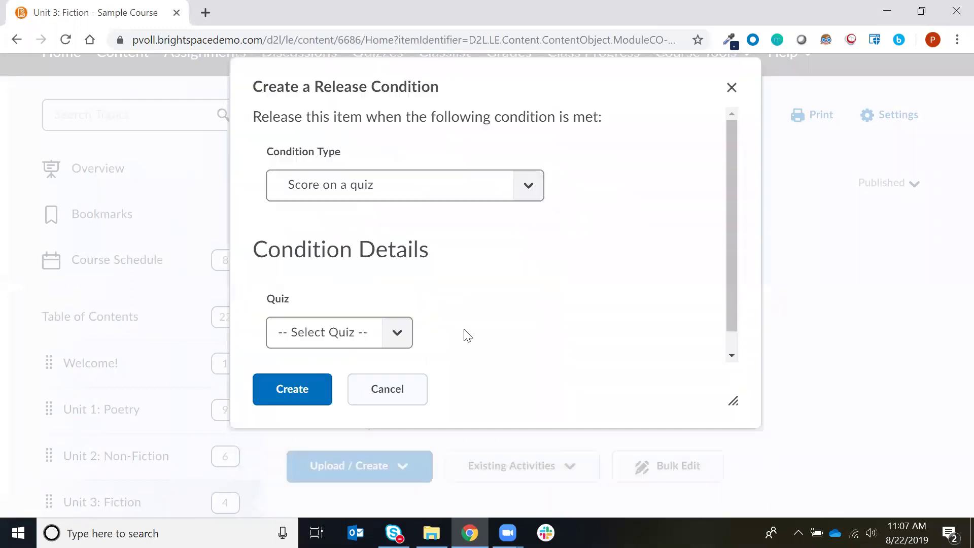
Create the release condition requiring a grade of >= 60 % on the Poetry Terms quiz.
left_click(378, 345)
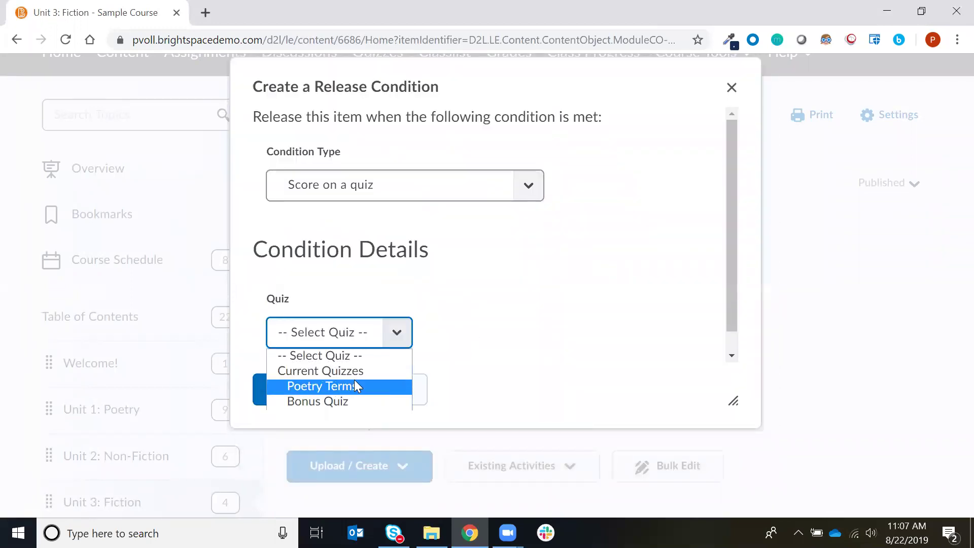
left_click(373, 386)
scroll(388, 333, "down", 3)
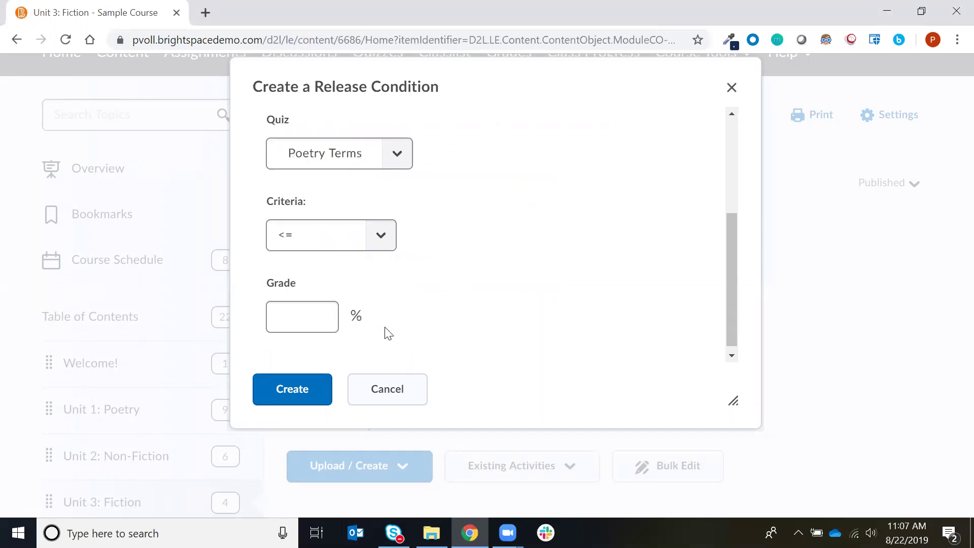
left_click(332, 239)
left_click(320, 280)
left_click(295, 313)
type("60")
left_click(355, 317)
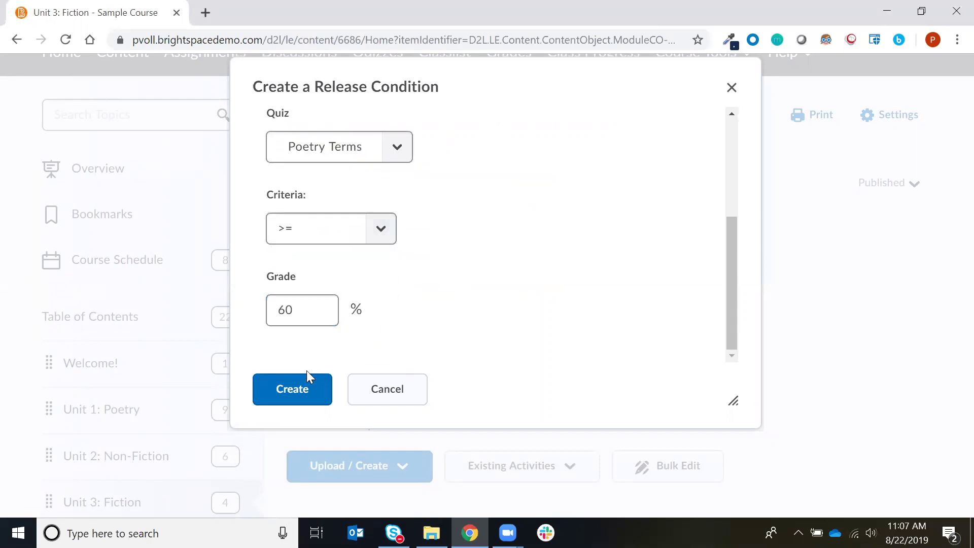
left_click(305, 389)
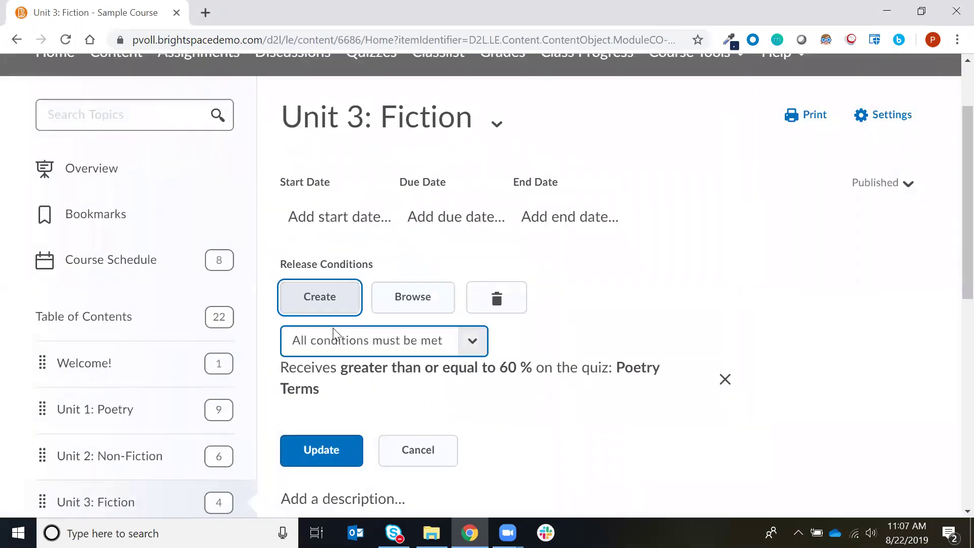
Check the condition-matching options, keep "All conditions must be met", and save the module's restrictions.
left_click(359, 352)
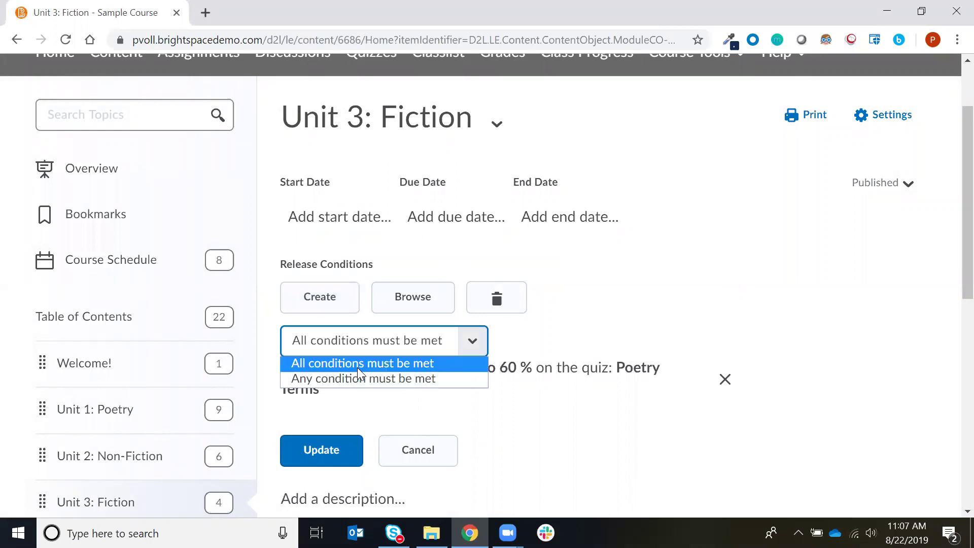
left_click(515, 399)
left_click(310, 451)
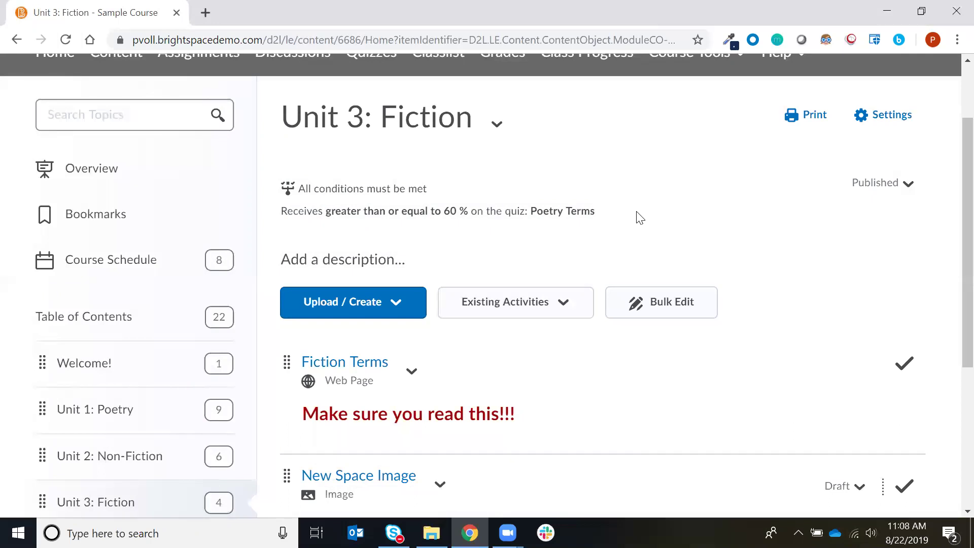
Open Class Progress and look over the students' content, objectives, quizzing and grades indicators.
scroll(639, 218, "up", 2)
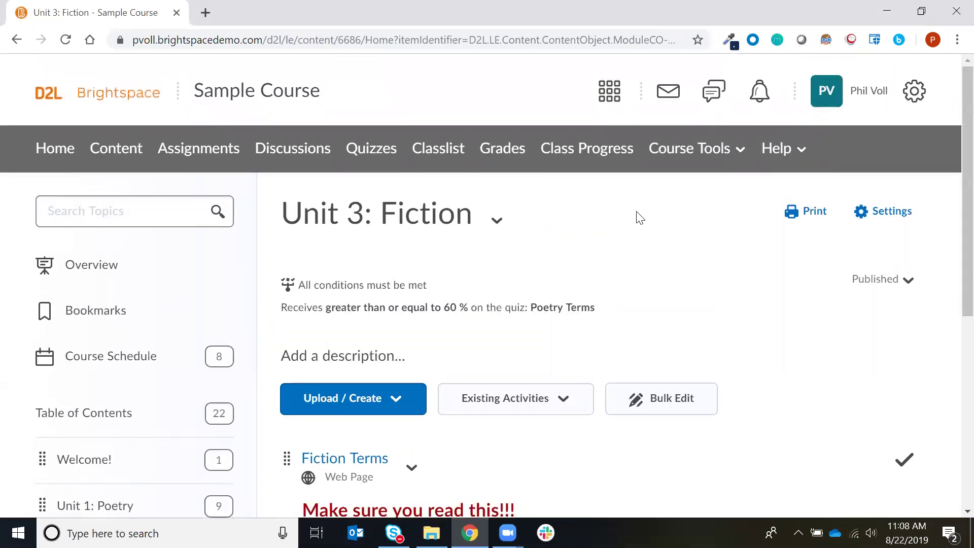
left_click(572, 156)
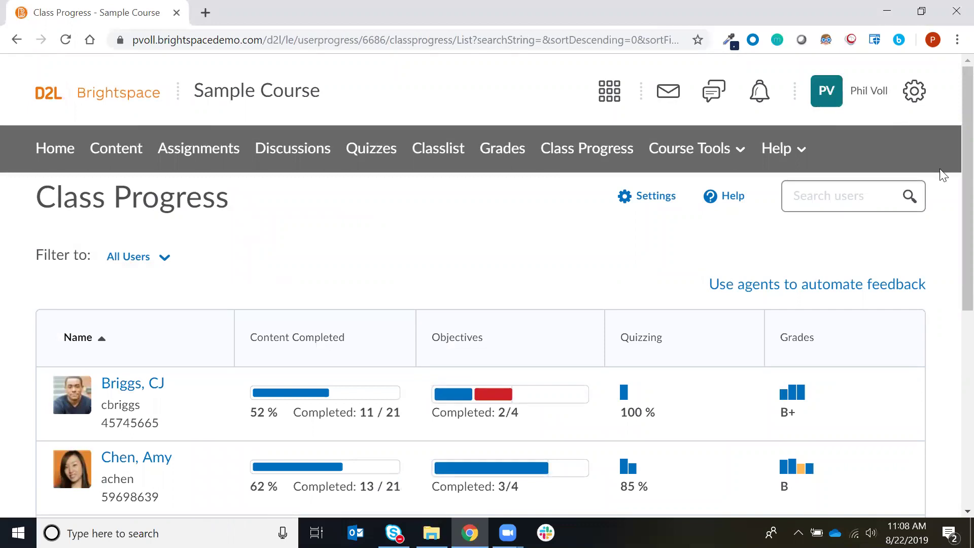
scroll(952, 174, "down", 1)
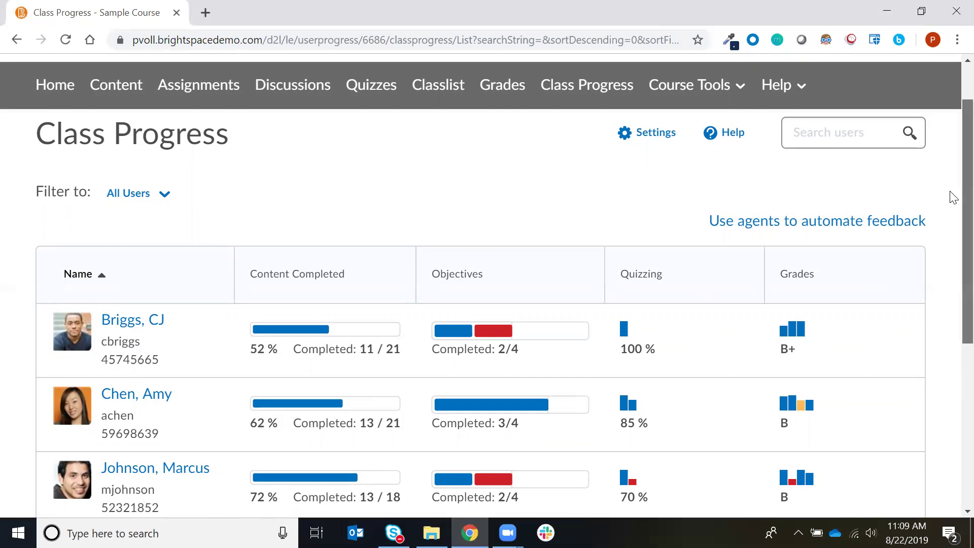
left_click_drag(952, 198, 952, 252)
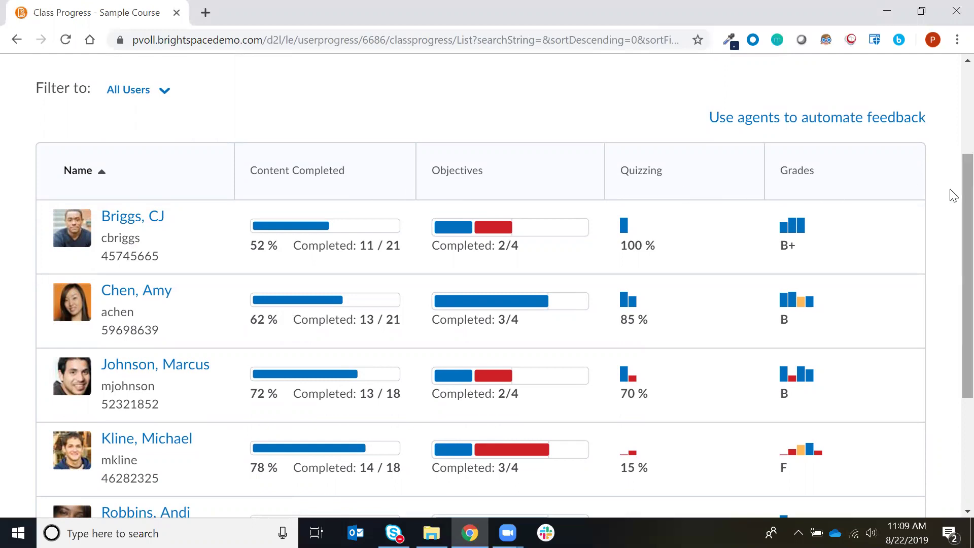
scroll(951, 167, "up", 2)
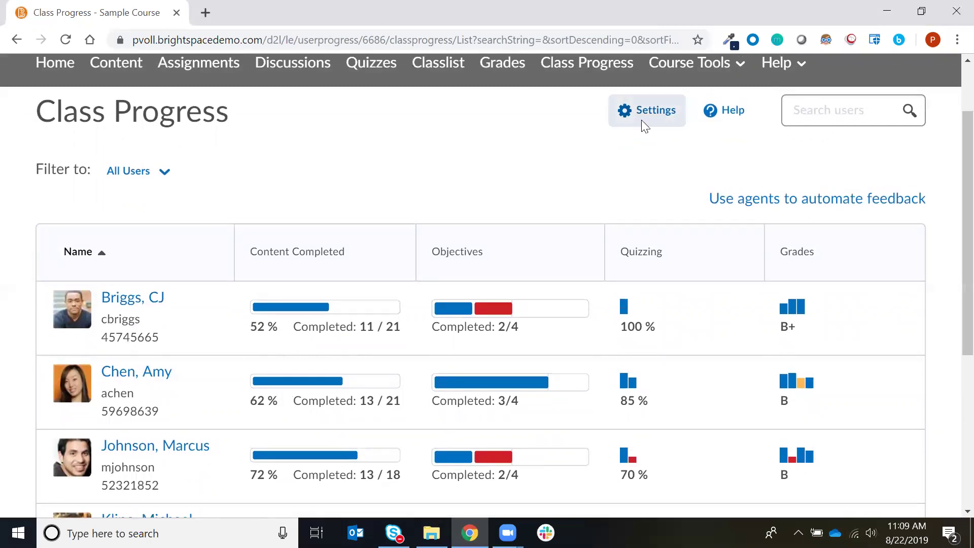
Replace the Objectives Completion Summary indicator with Discussions Participation Summary in the Class Progress settings and save.
left_click(641, 120)
scroll(949, 131, "down", 4)
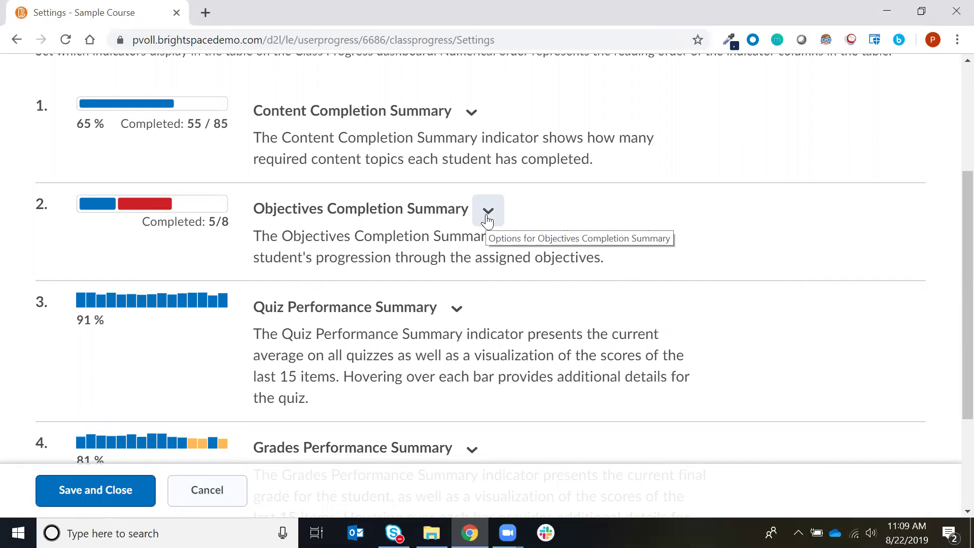
left_click(486, 218)
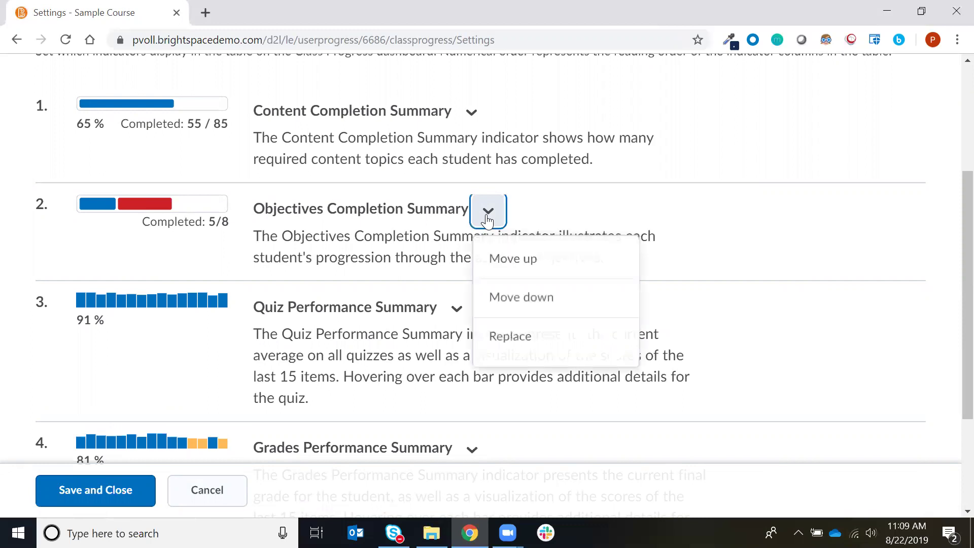
left_click(498, 340)
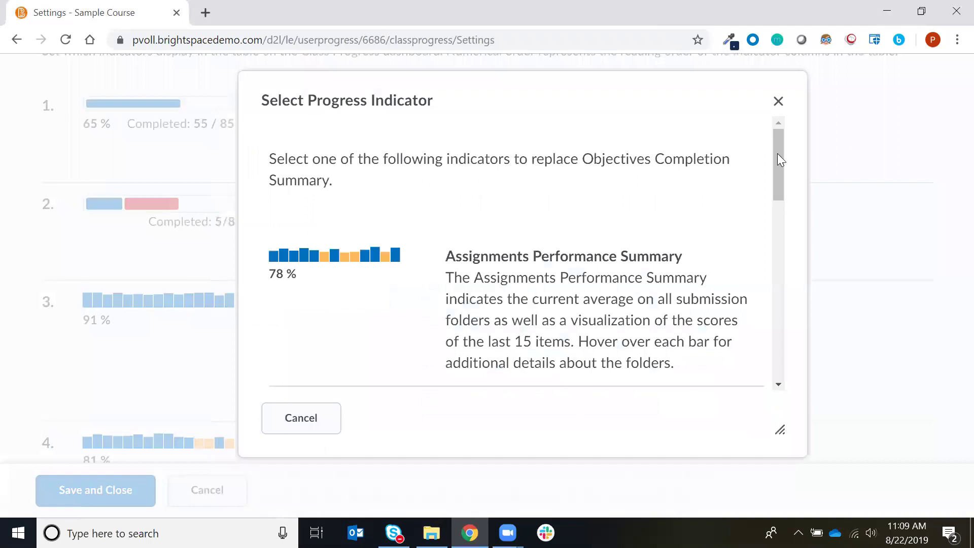
scroll(778, 156, "down", 2)
left_click_drag(782, 170, 776, 321)
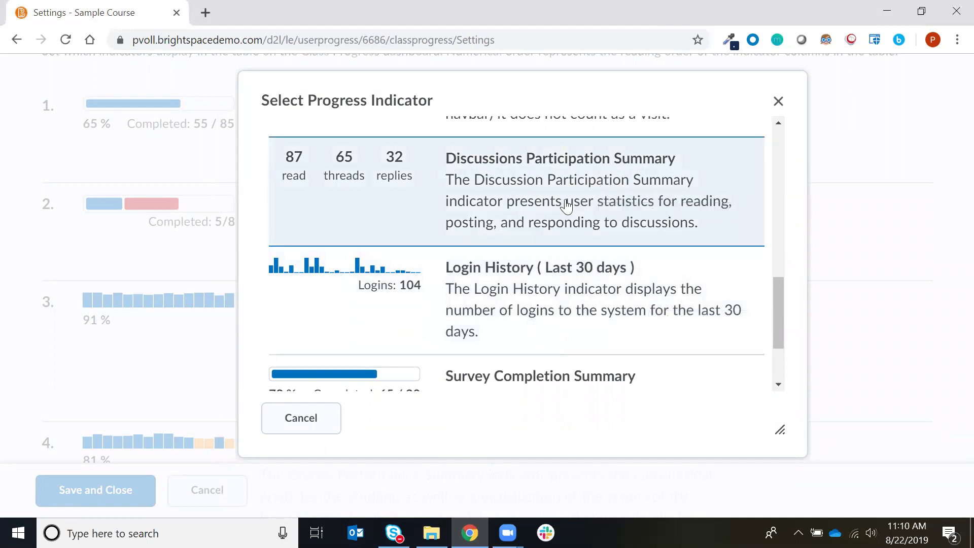
left_click(565, 199)
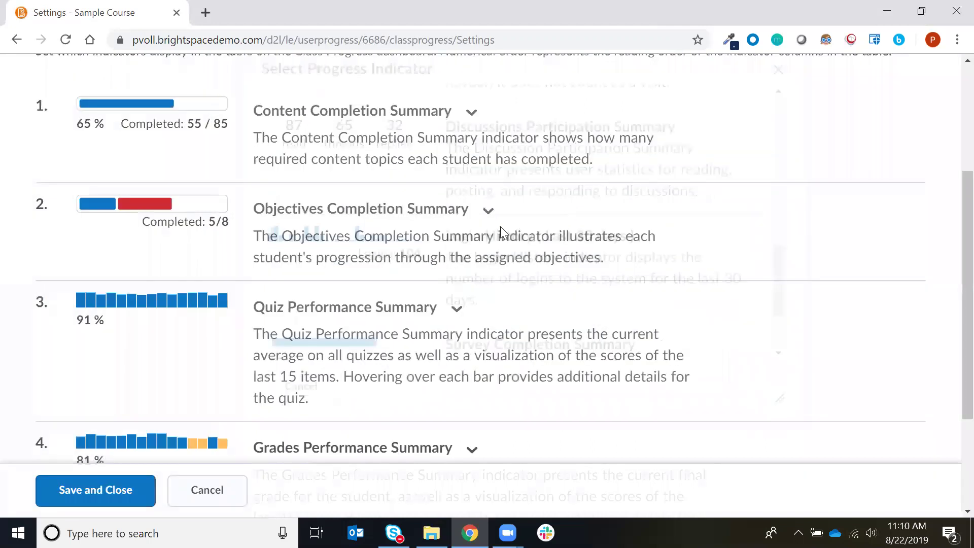
left_click(92, 496)
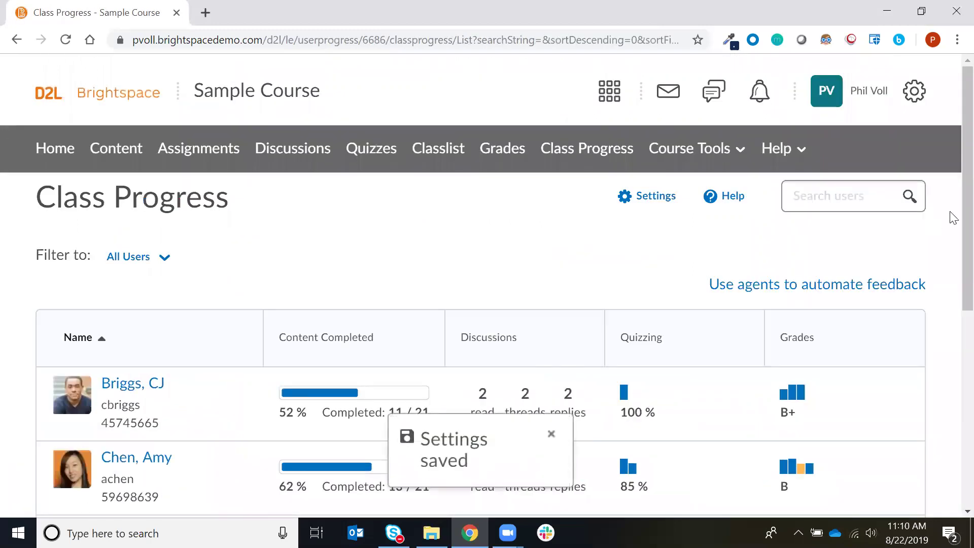
Review the Class Progress indicators and inspect the quizzing and grades details of the student with the failing grade.
scroll(951, 243, "down", 3)
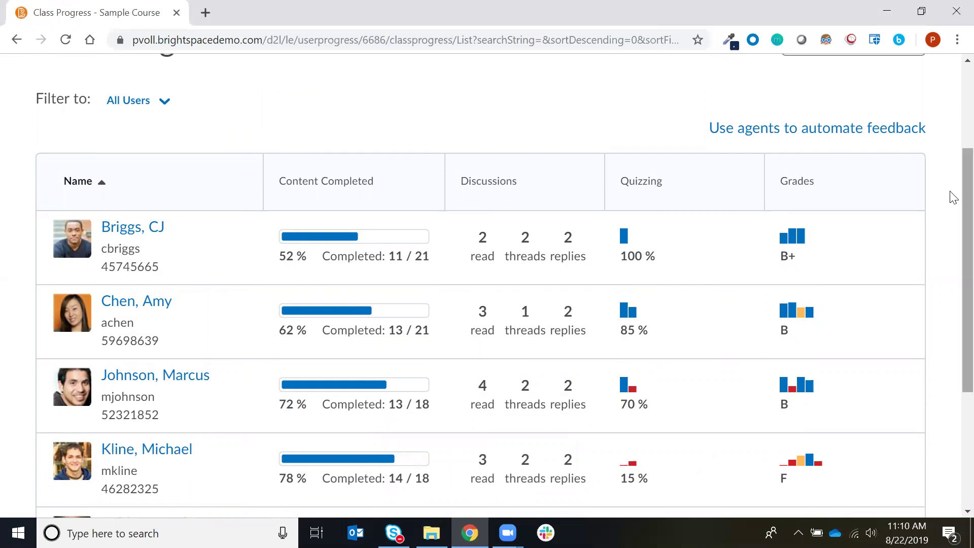
scroll(951, 203, "down", 2)
scroll(951, 229, "down", 2)
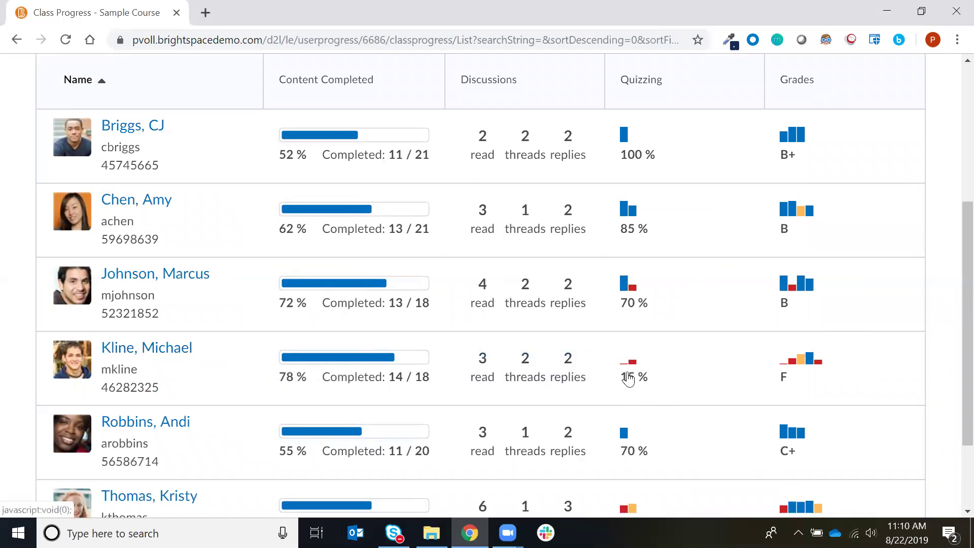
mouse_move(625, 369)
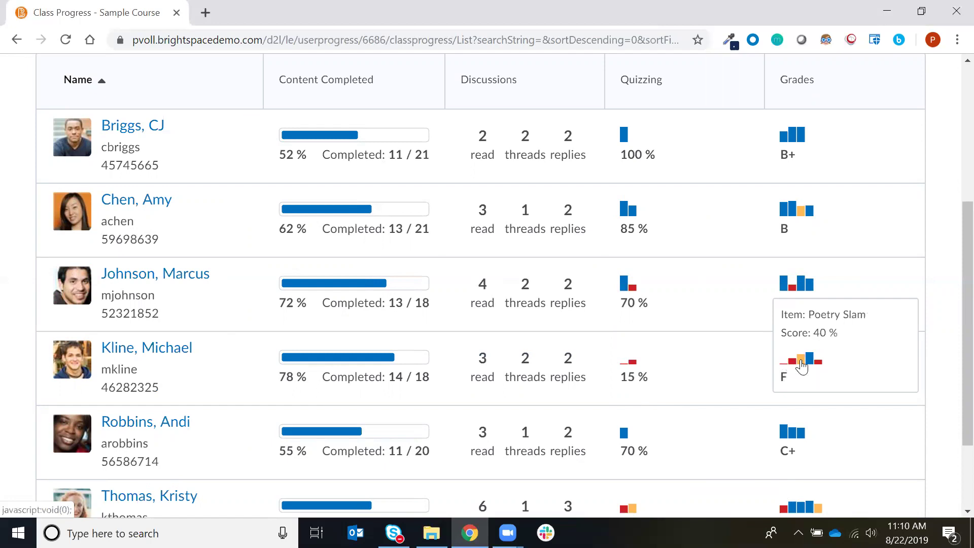
mouse_move(808, 366)
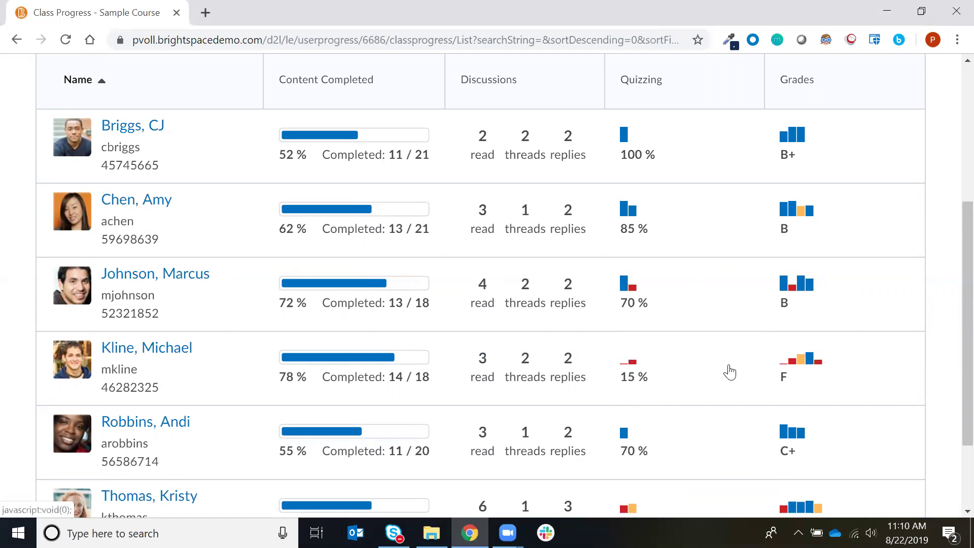
View the failing student's profile card with its contact and User Progress options, and dismiss it.
mouse_move(79, 368)
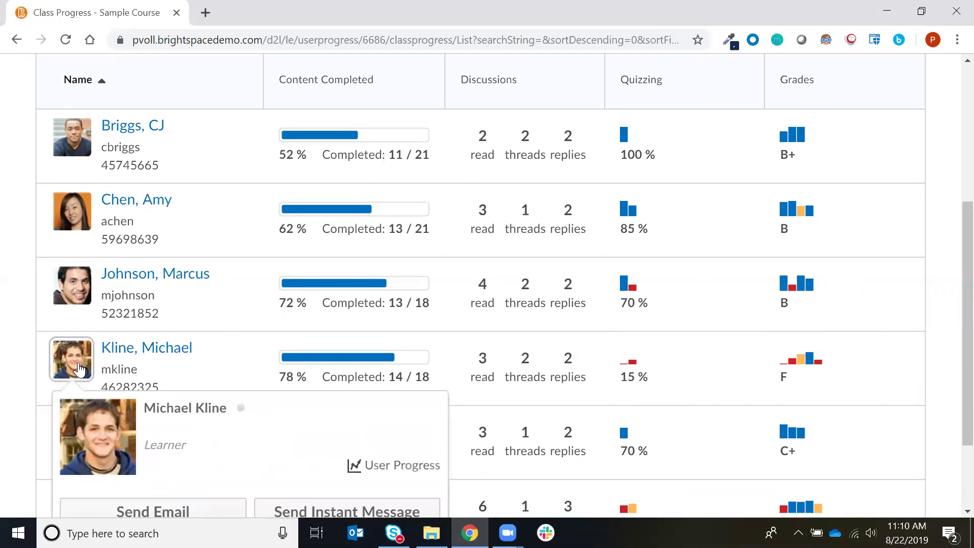
scroll(79, 367, "down", 1)
mouse_move(236, 356)
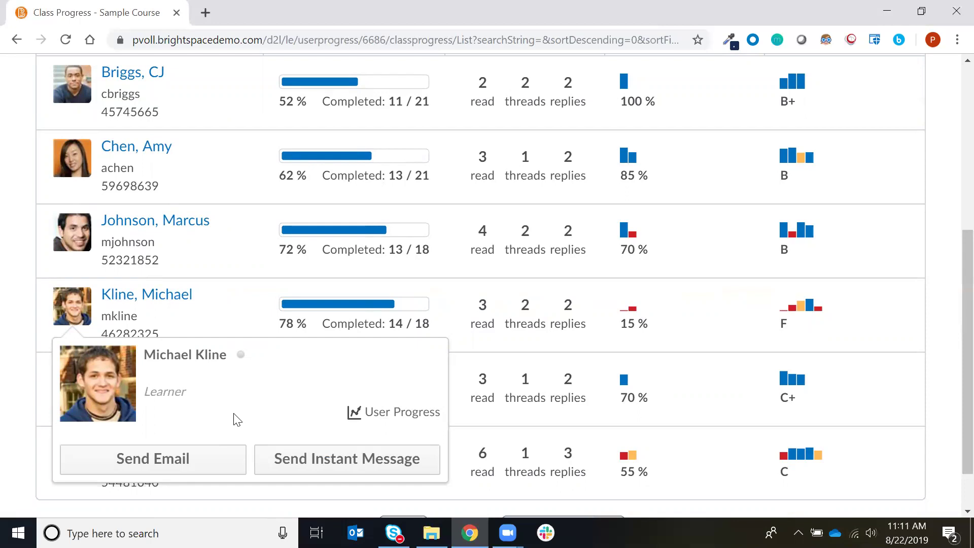
left_click(952, 219)
Open the first student's Content Progress from the completion bar and examine topics visited, total visits and time spent.
scroll(951, 269, "up", 2)
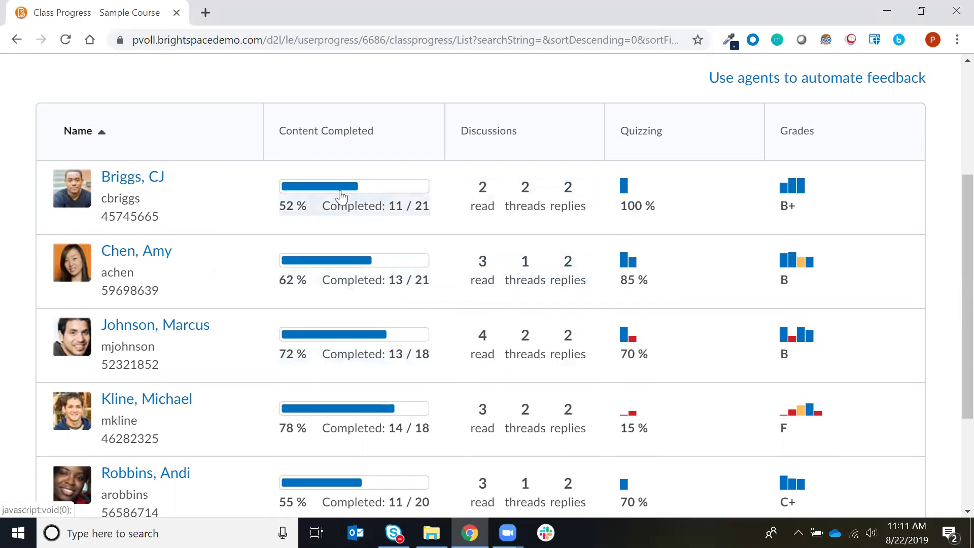
mouse_move(340, 197)
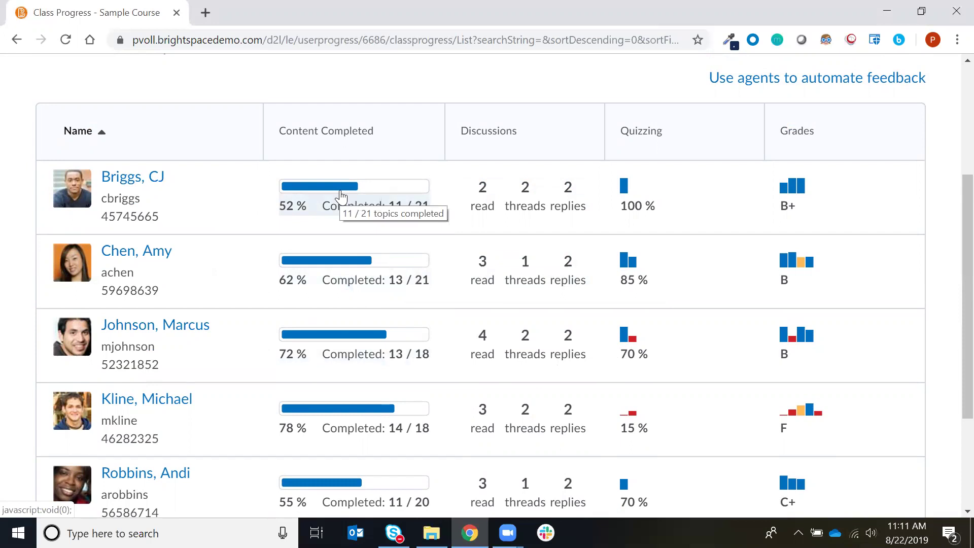
left_click(340, 196)
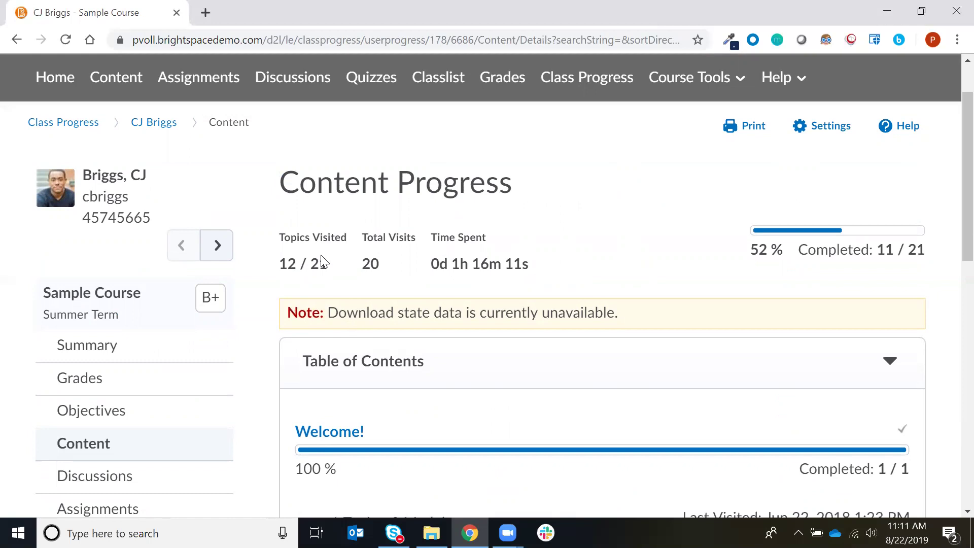
left_click_drag(424, 270, 509, 264)
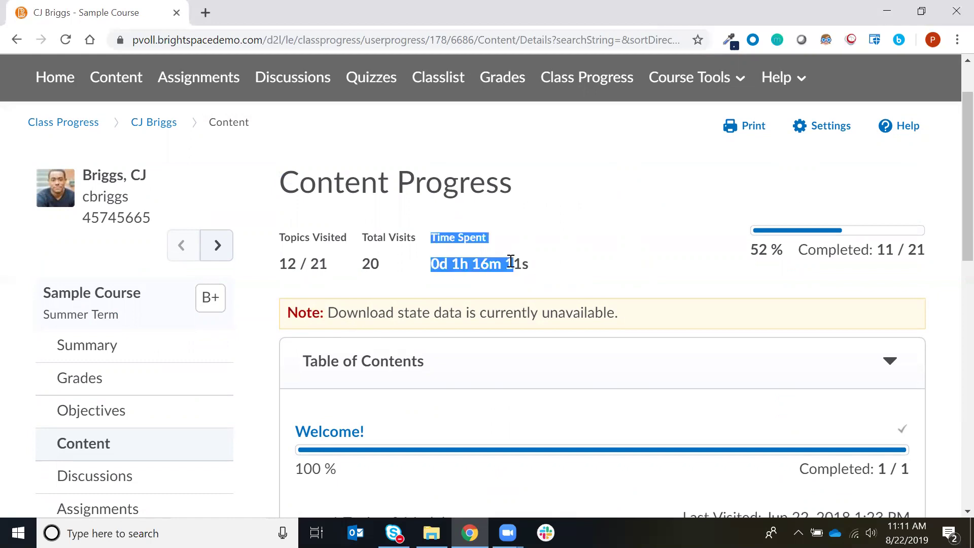
left_click(495, 291)
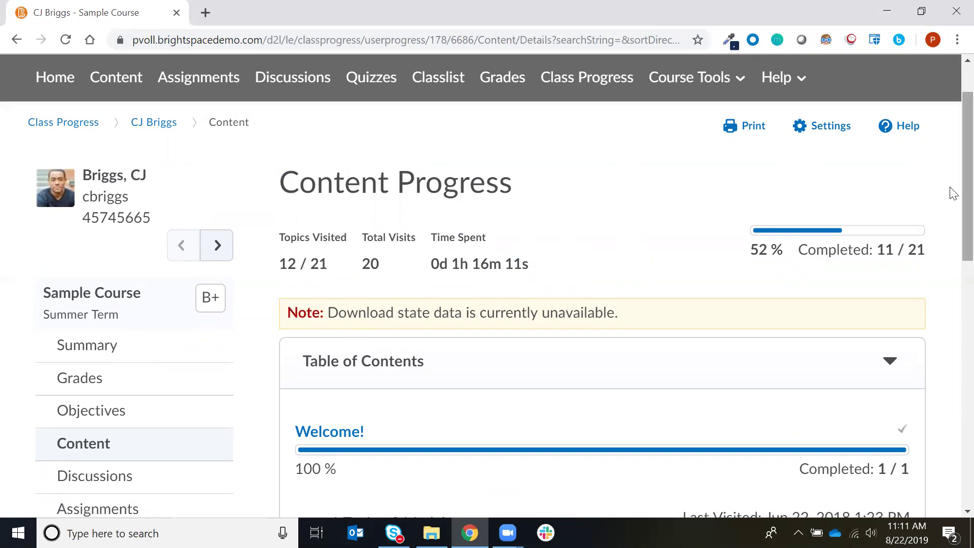
Expand the Unit 1: Poetry details and examine the student's visits and time spent on each topic.
scroll(950, 223, "down", 4)
scroll(950, 274, "down", 4)
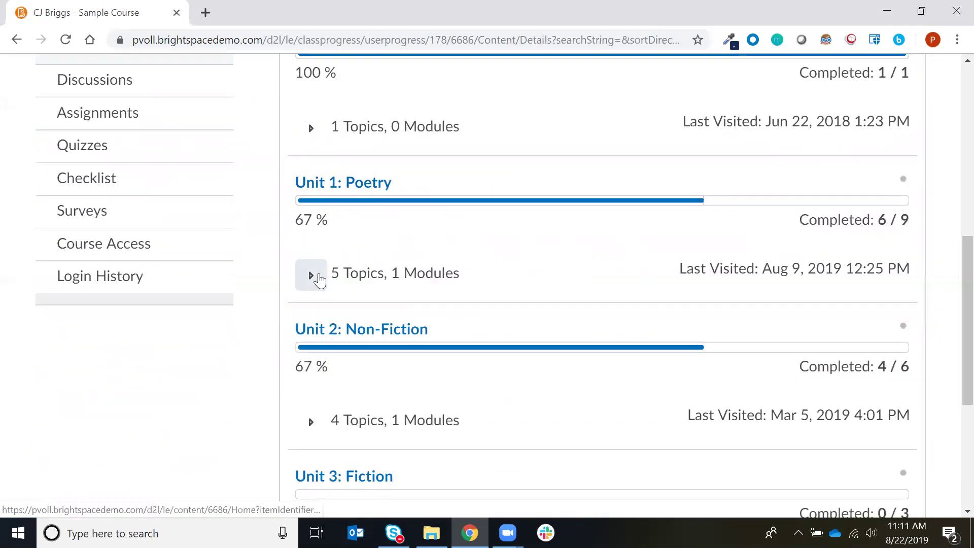
left_click(310, 279)
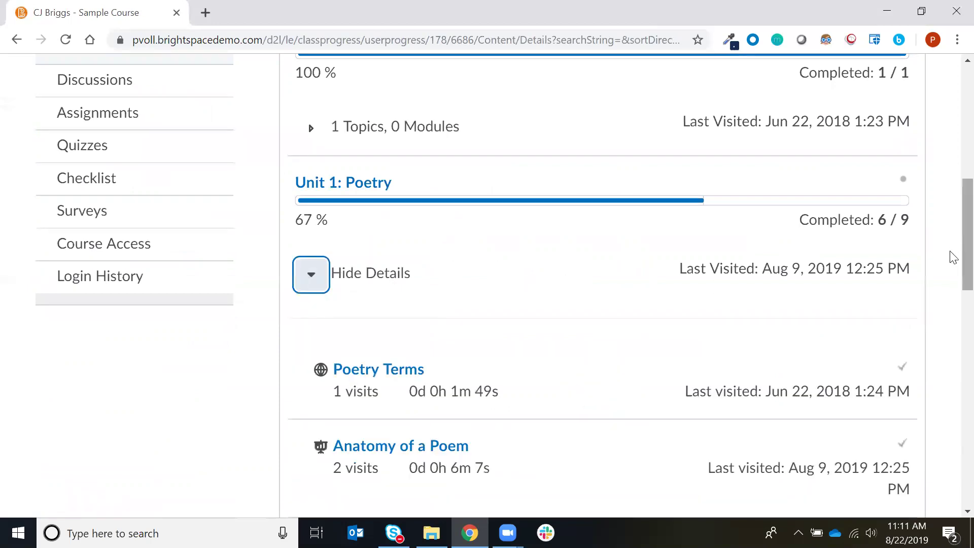
scroll(950, 263, "down", 3)
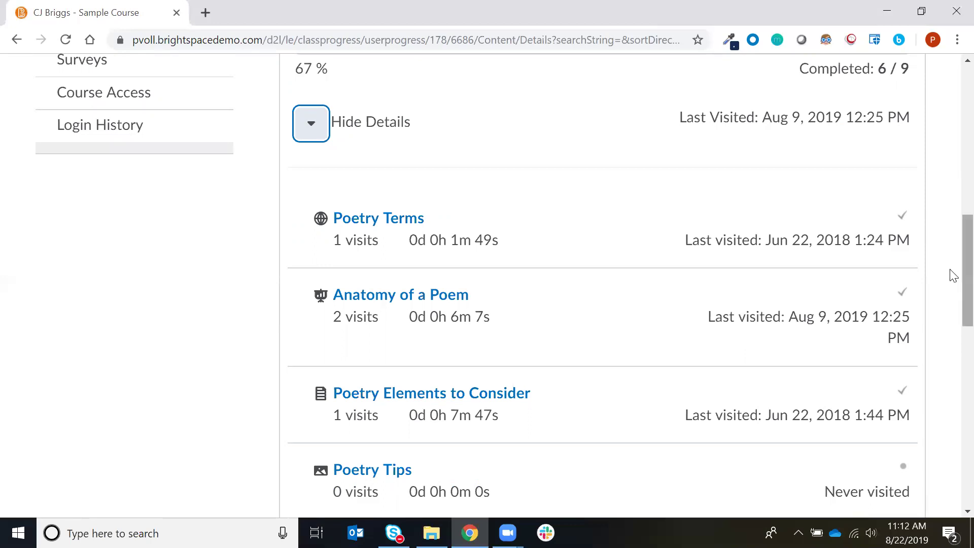
scroll(953, 220, "up", 3)
scroll(952, 221, "up", 1)
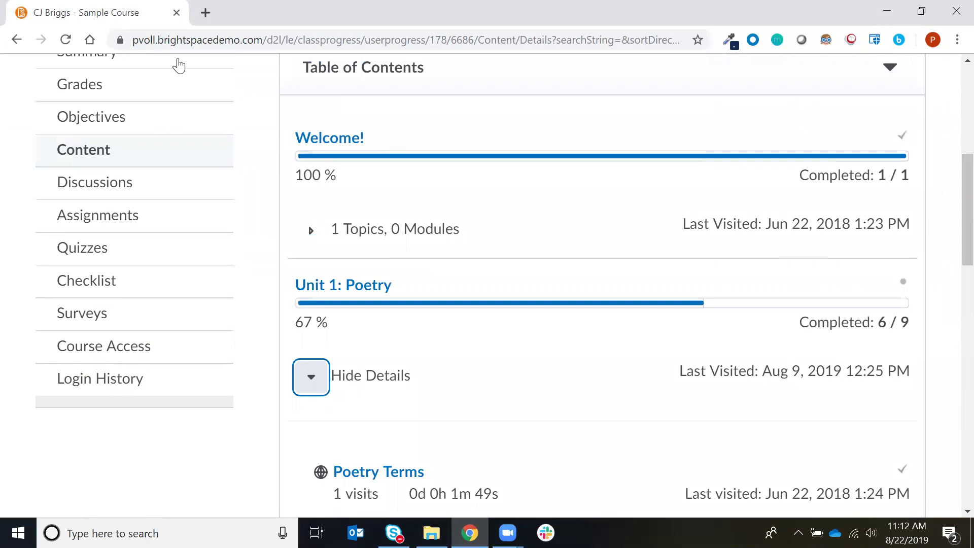
Check the student's profile card, open the Progress Summary and expand the received grades.
scroll(153, 406, "up", 4)
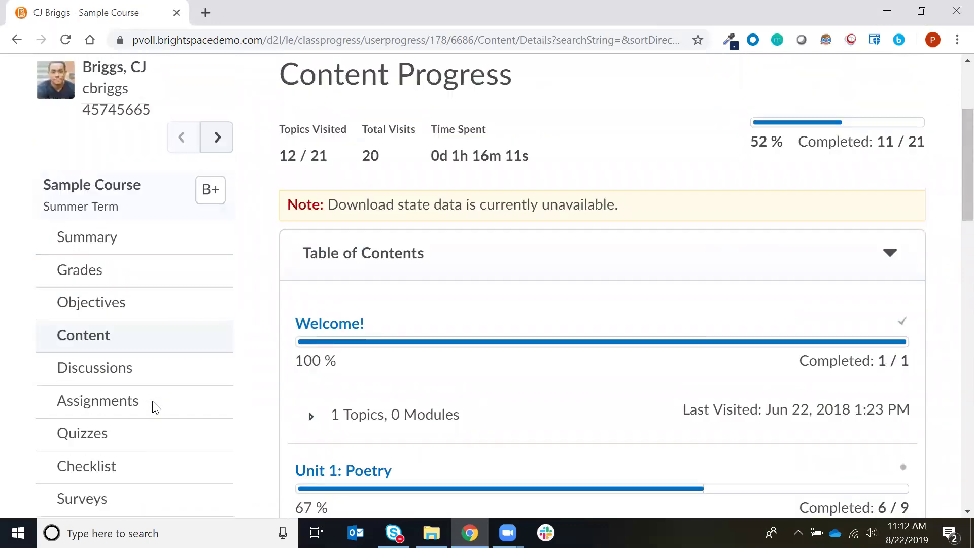
mouse_move(70, 183)
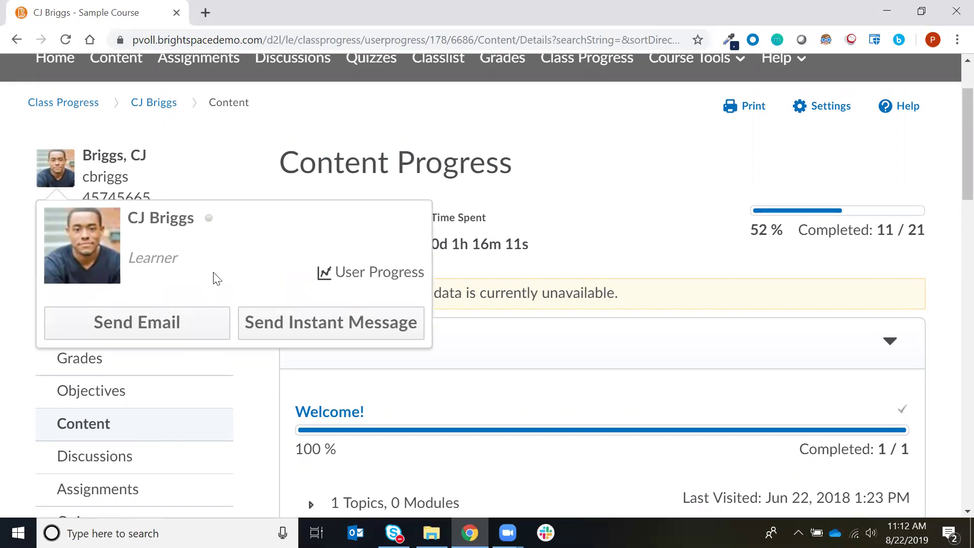
left_click(96, 332)
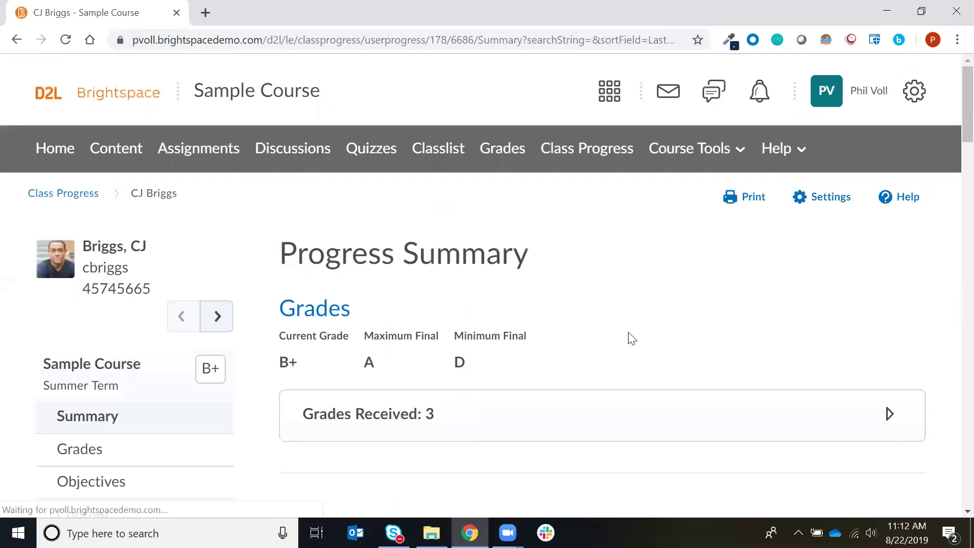
scroll(952, 132, "down", 3)
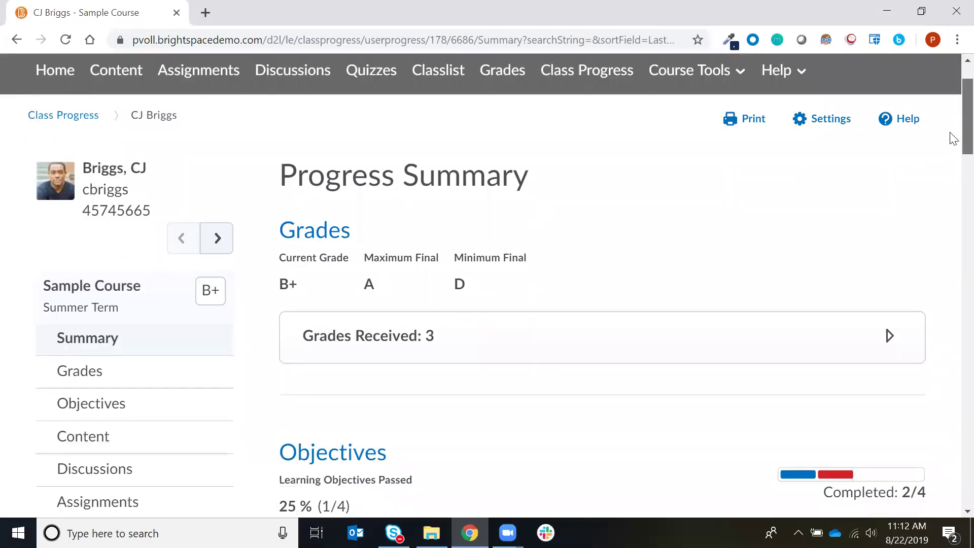
scroll(952, 148, "up", 1)
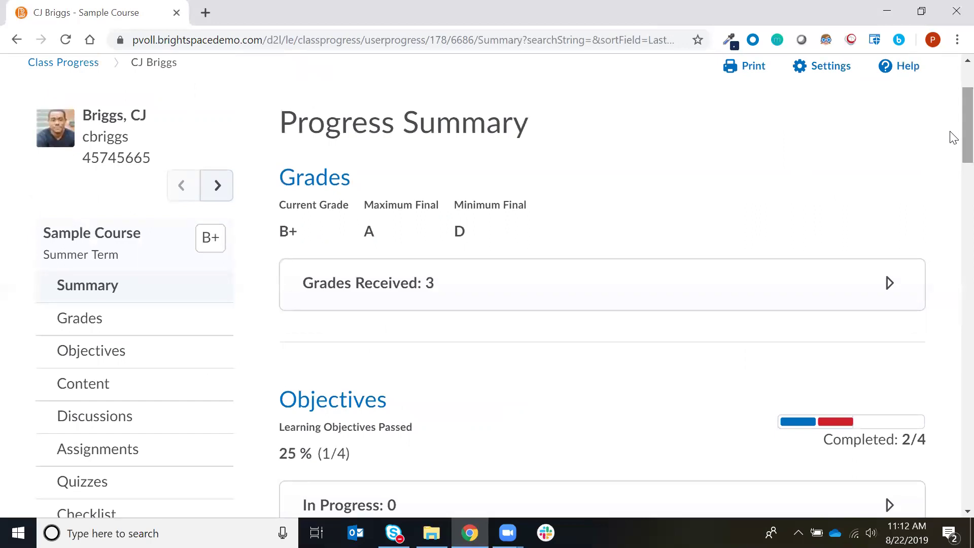
left_click(784, 306)
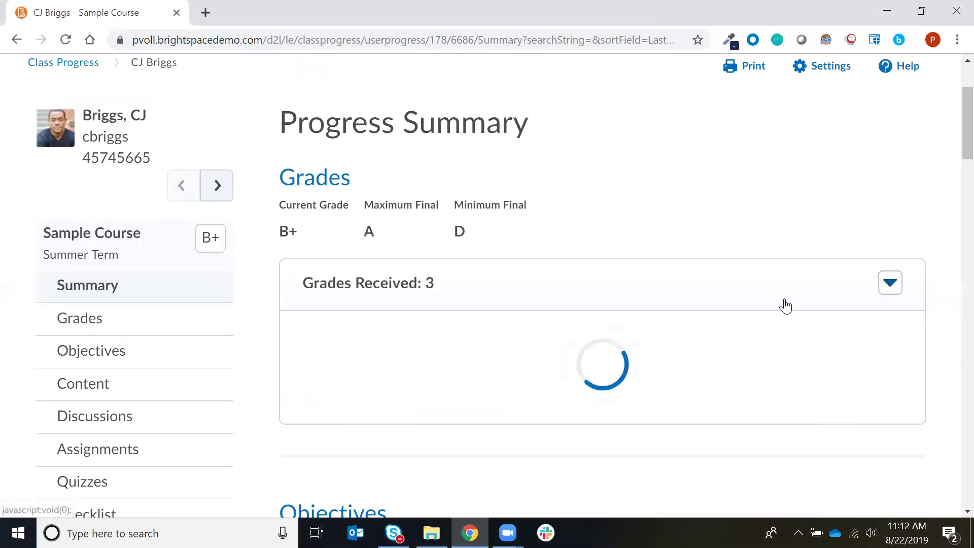
Examine the class grade distribution and the instructor feedback for Peer Review: Poem Draft, and collapse the feedback.
left_click_drag(953, 139, 952, 178)
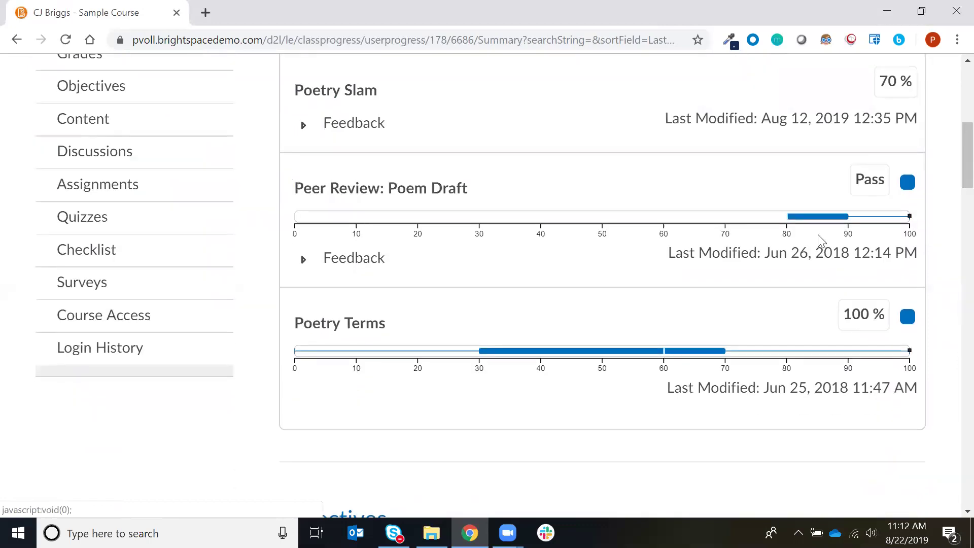
mouse_move(810, 223)
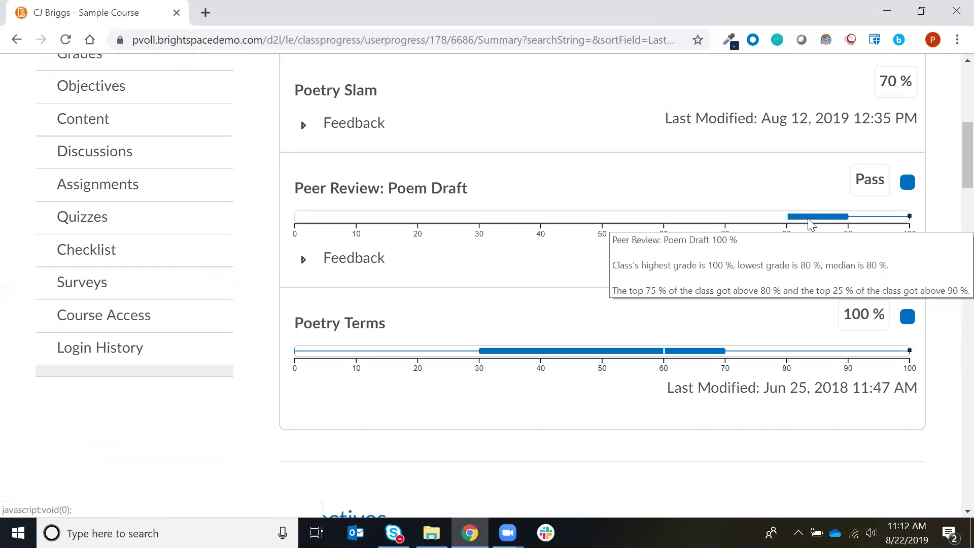
left_click(302, 259)
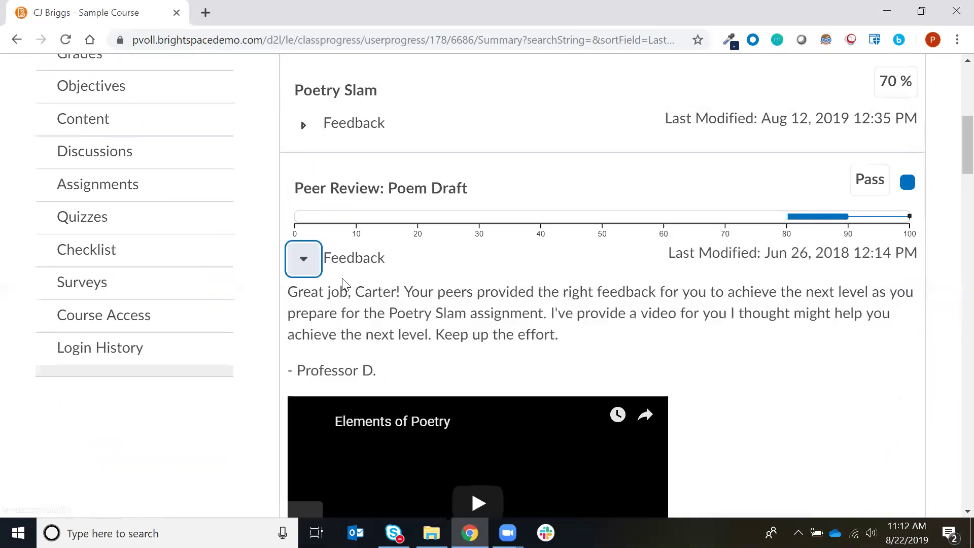
scroll(432, 339, "down", 4)
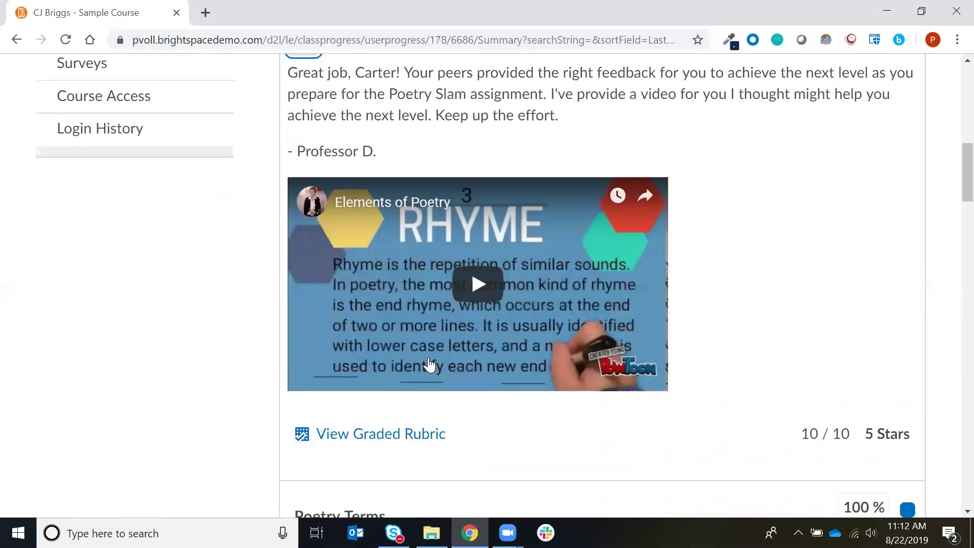
scroll(367, 477, "up", 1)
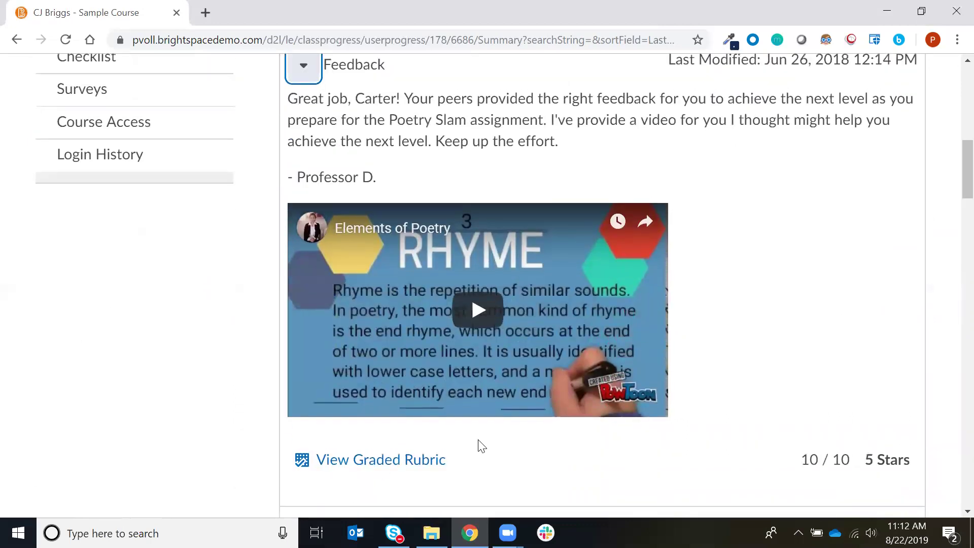
scroll(406, 345, "up", 2)
left_click(301, 154)
scroll(300, 155, "up", 5)
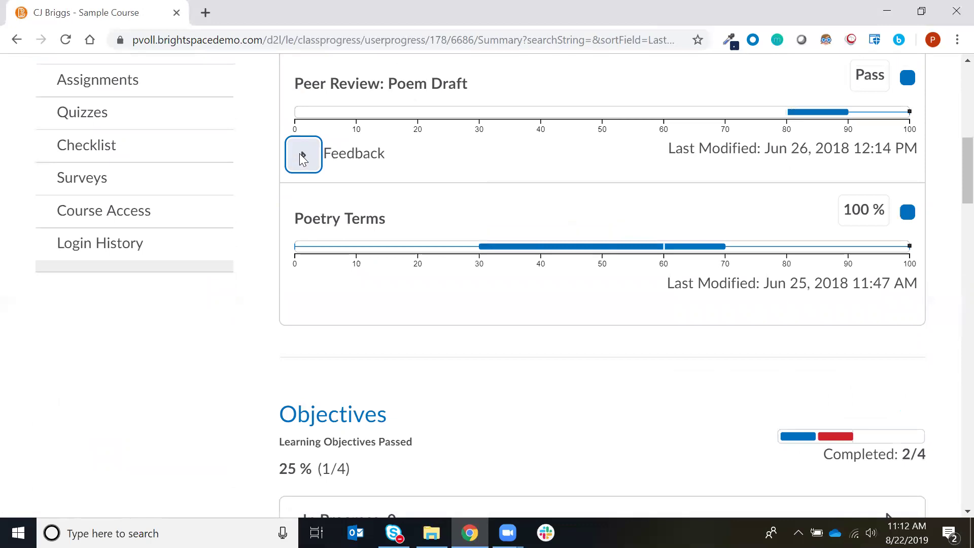
scroll(299, 159, "down", 1)
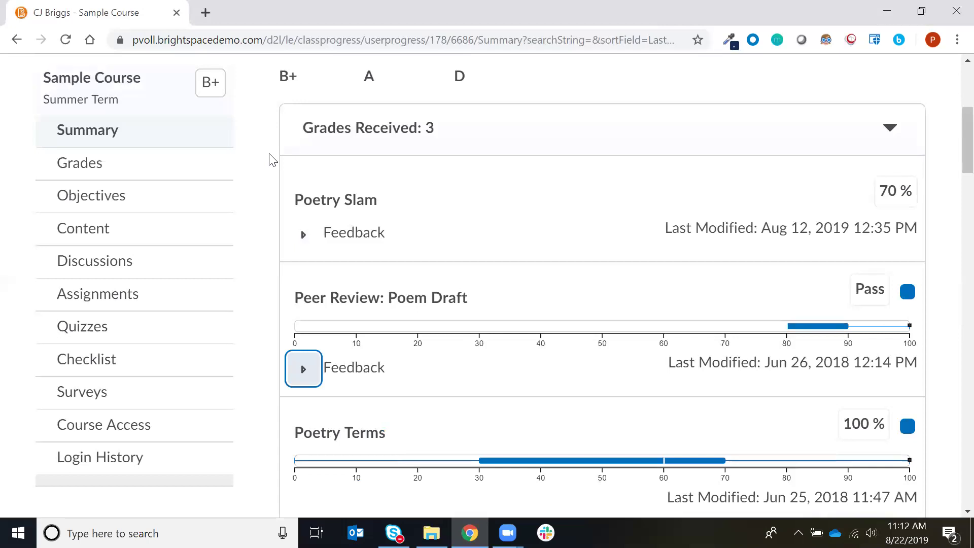
Return to the Class Progress list and open the course's Intelligent Agents tool.
scroll(269, 160, "up", 5)
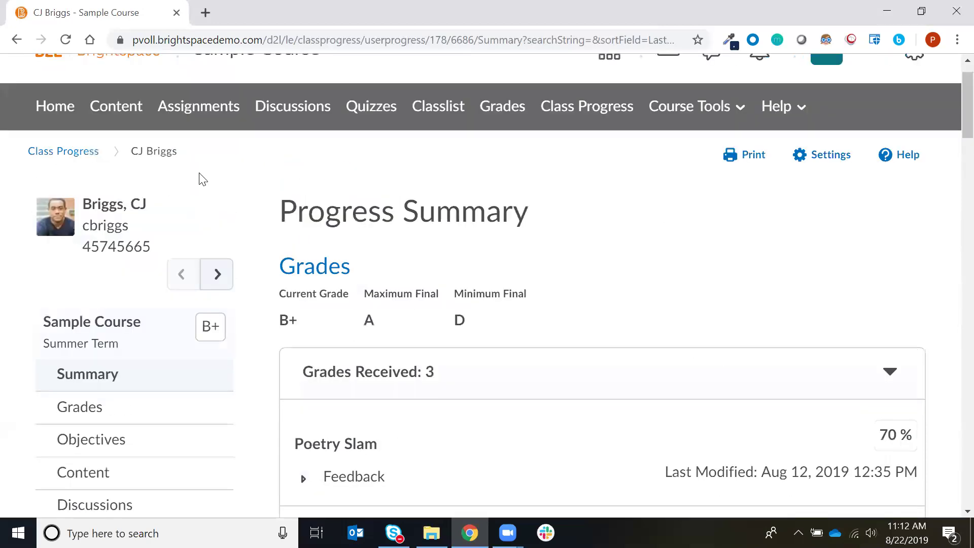
left_click(92, 197)
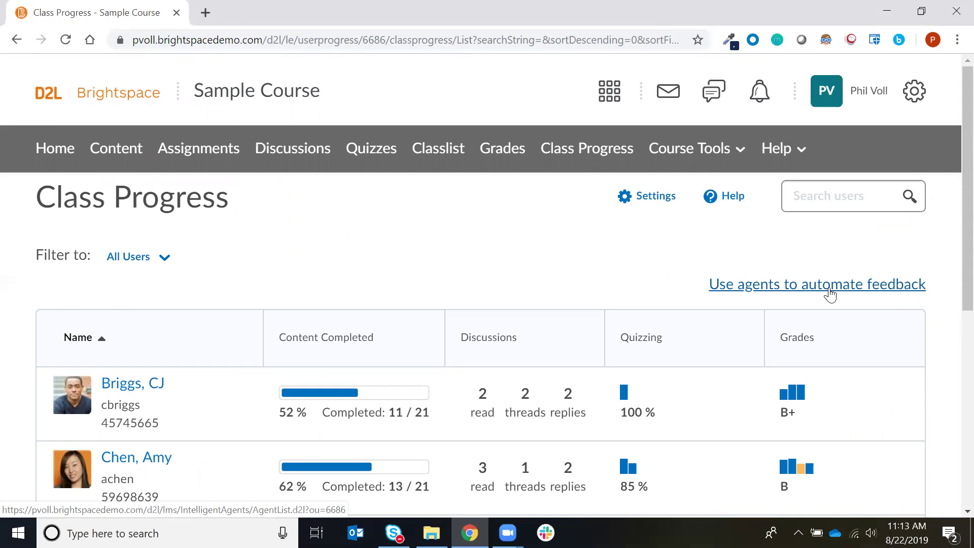
left_click(680, 157)
scroll(770, 265, "down", 3)
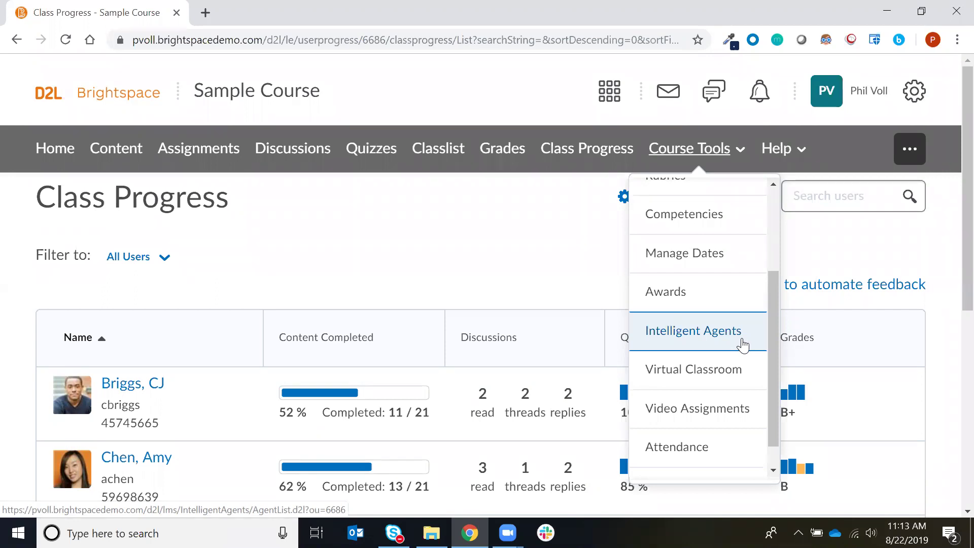
left_click(743, 345)
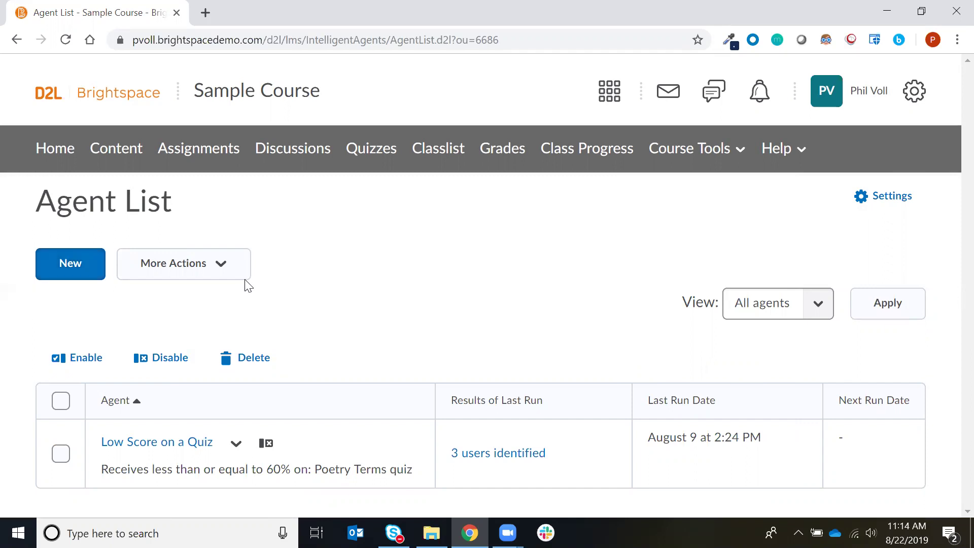
Create a new intelligent agent and name it No Login Activity.
left_click(77, 265)
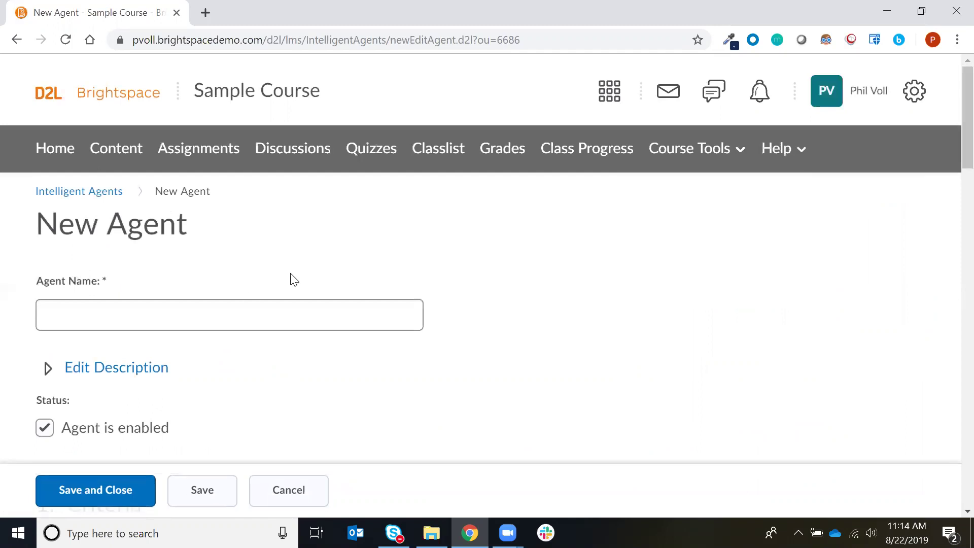
left_click(257, 306)
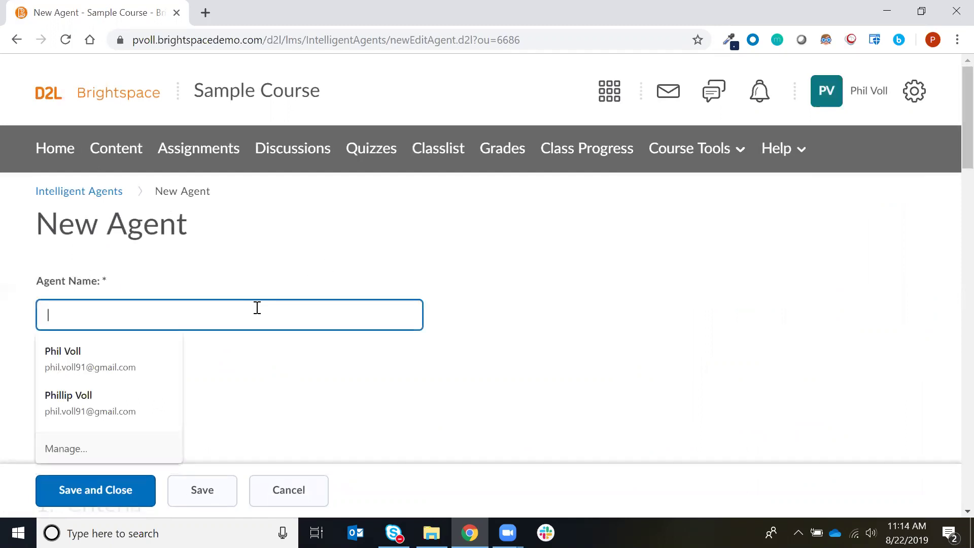
type("No Log")
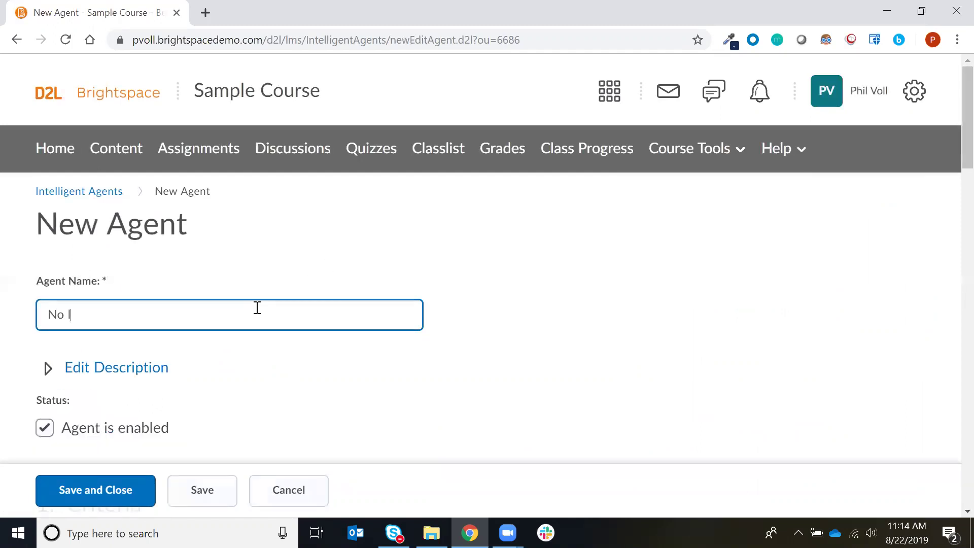
type("in Activity")
left_click(227, 364)
Add the agent description "This is an automated email that is sent to students who don't access my course in 5 days." and collapse it.
scroll(134, 344, "down", 1)
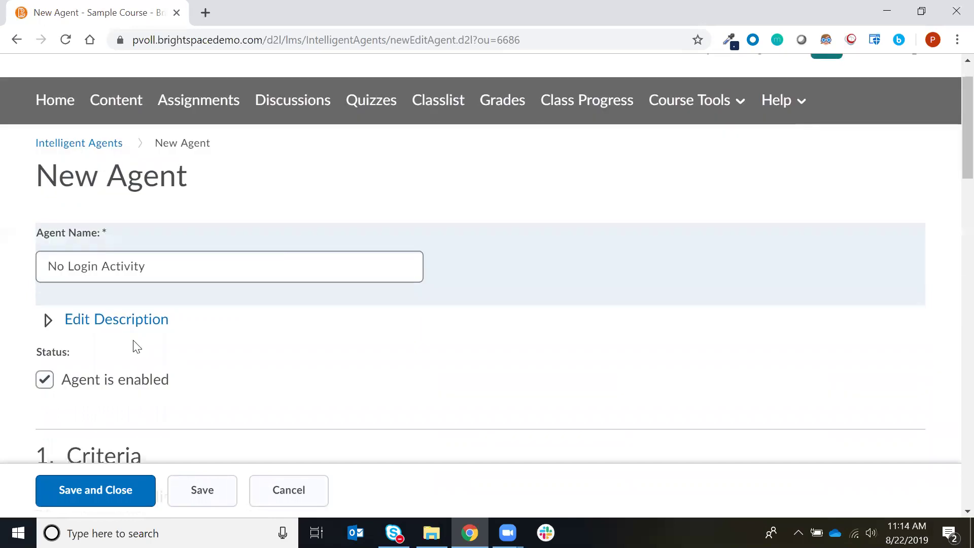
left_click(120, 307)
left_click(122, 358)
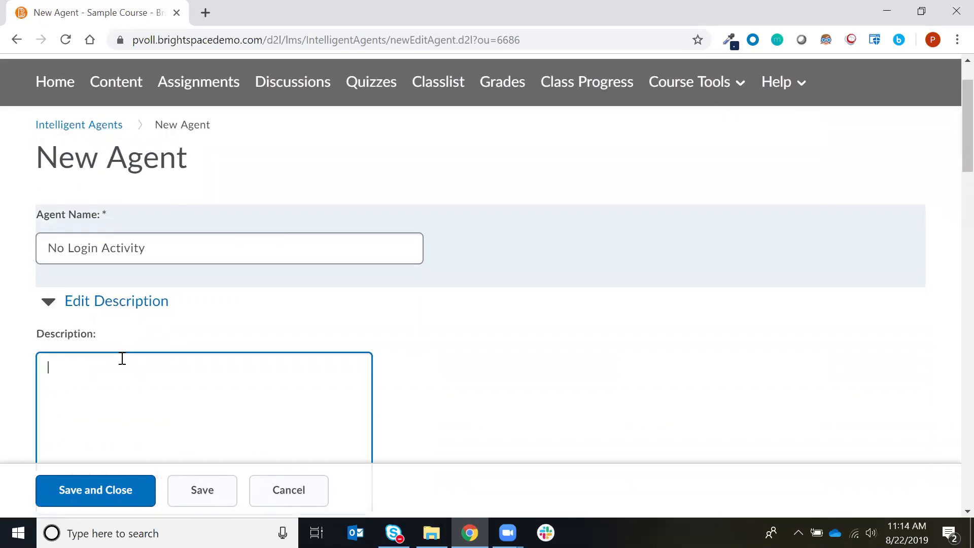
type("This is an automated ema")
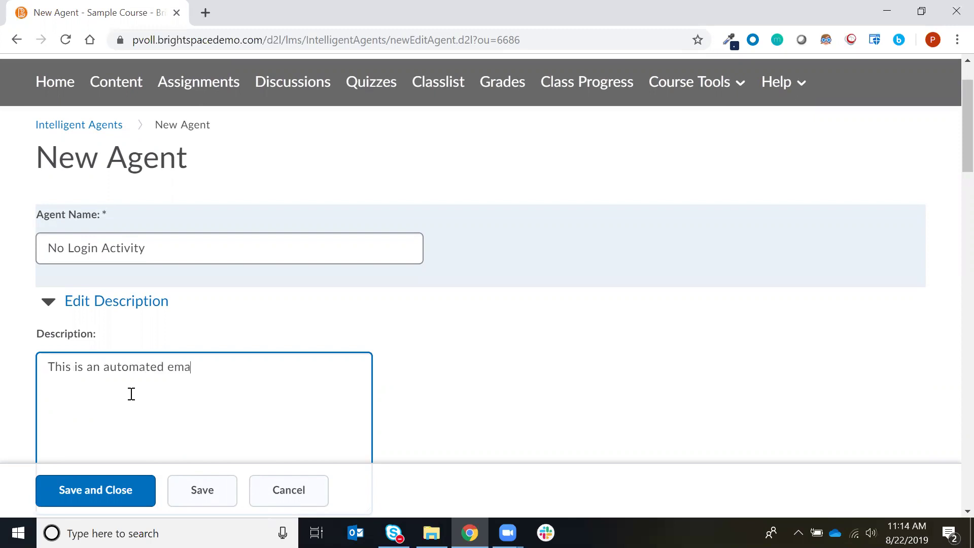
type("il that is sent to students who don")
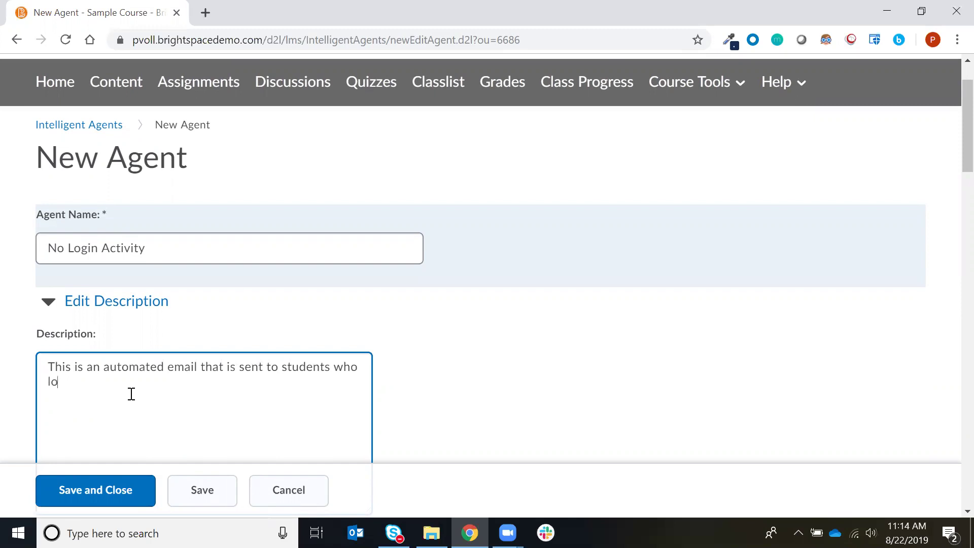
type("'t access my course in 5")
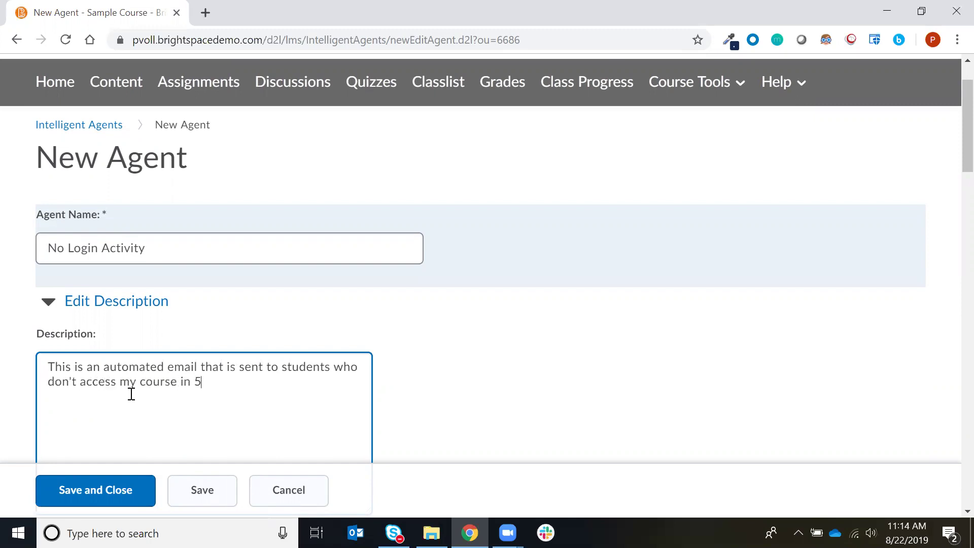
type(" days.")
left_click(55, 305)
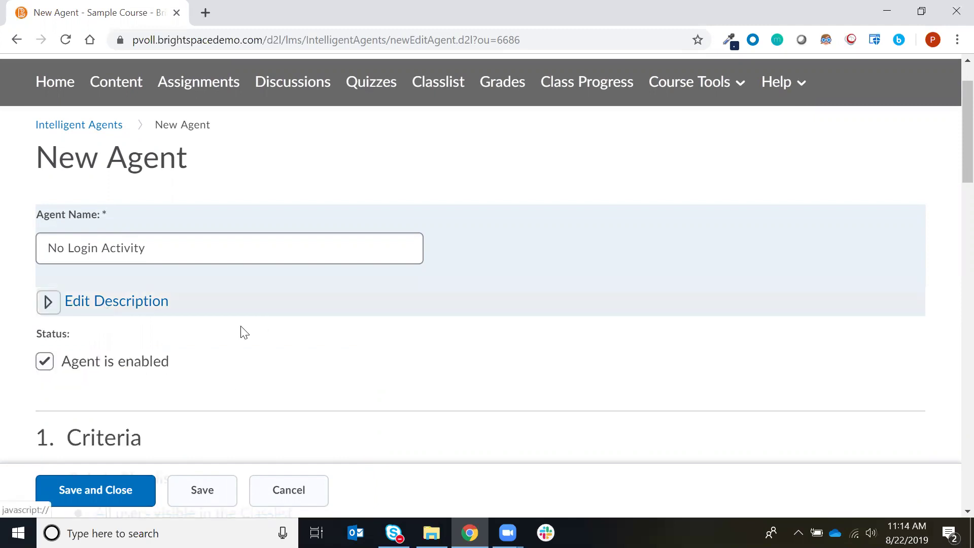
Restrict the agent's criteria to the Student role and trigger it when users have not accessed the course for at least 5 days.
scroll(241, 327, "down", 6)
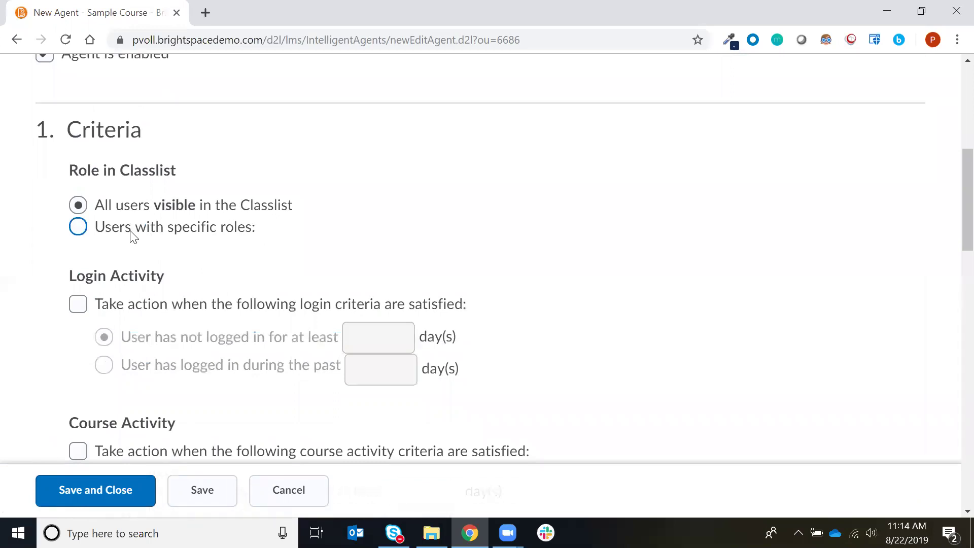
left_click(118, 235)
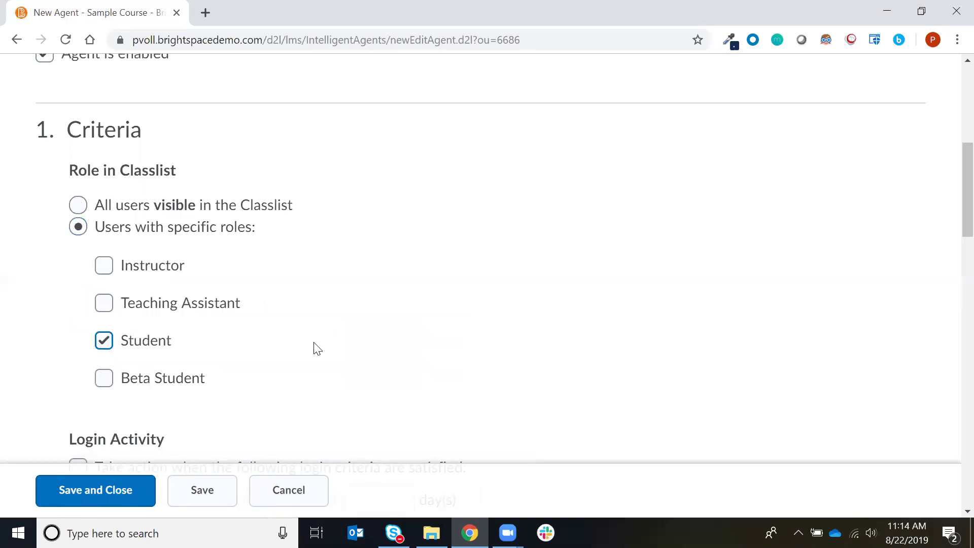
scroll(953, 227, "down", 1)
scroll(953, 227, "down", 6)
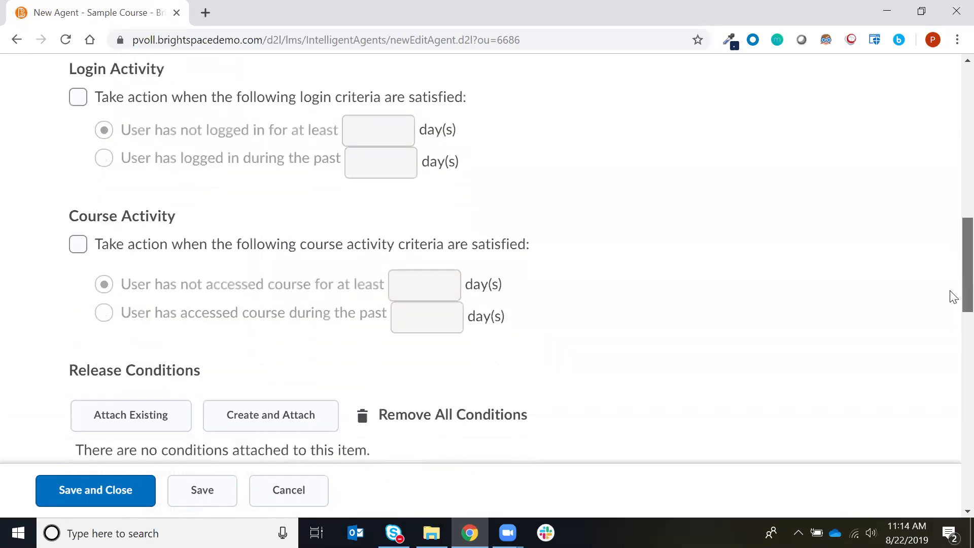
left_click(80, 246)
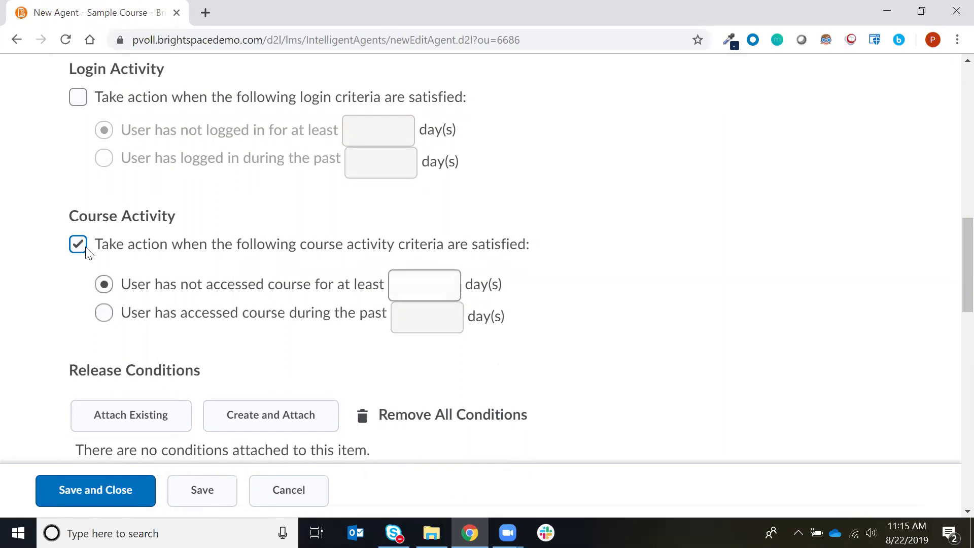
left_click(394, 282)
type("5")
left_click(593, 299)
scroll(950, 262, "down", 2)
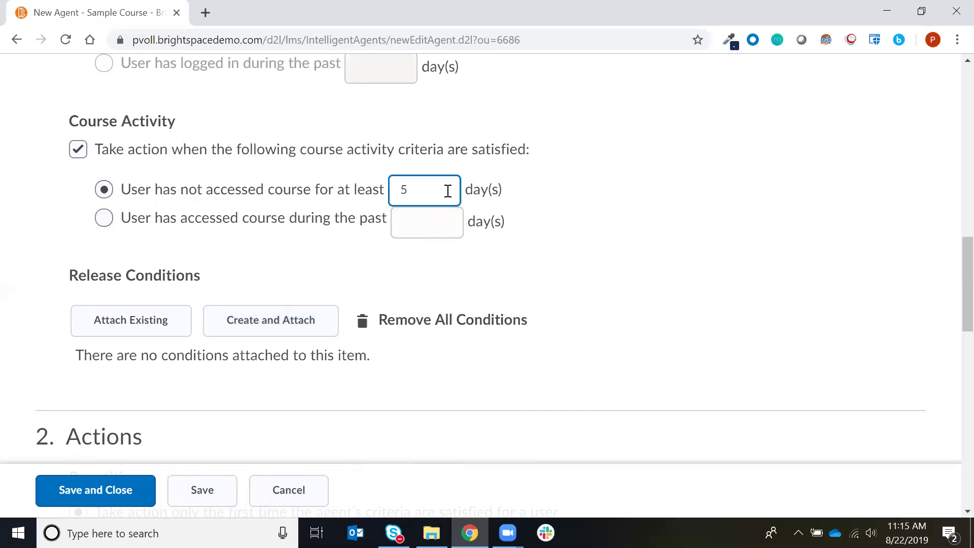
left_click(374, 194)
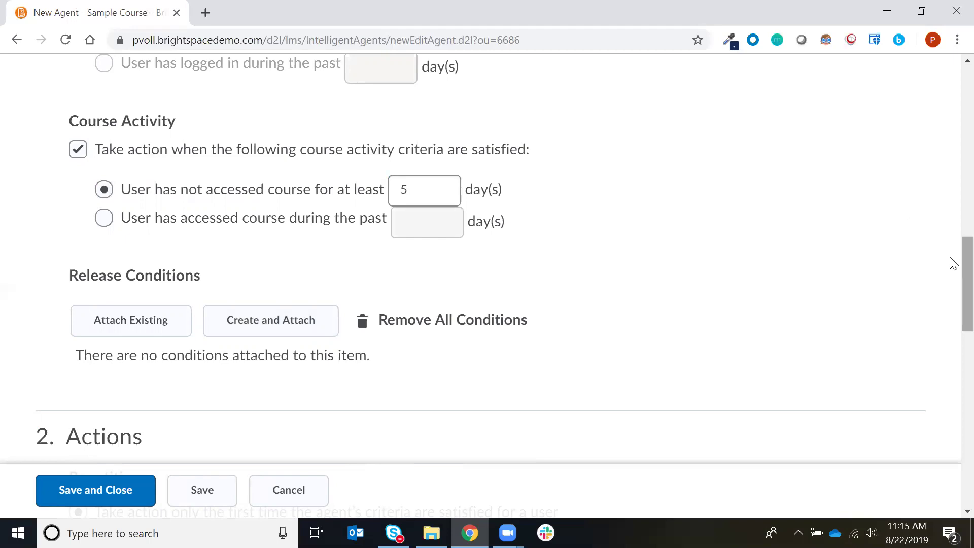
Enable sending an email when the agent's criteria are satisfied.
scroll(949, 263, "down", 3)
scroll(953, 317, "down", 6)
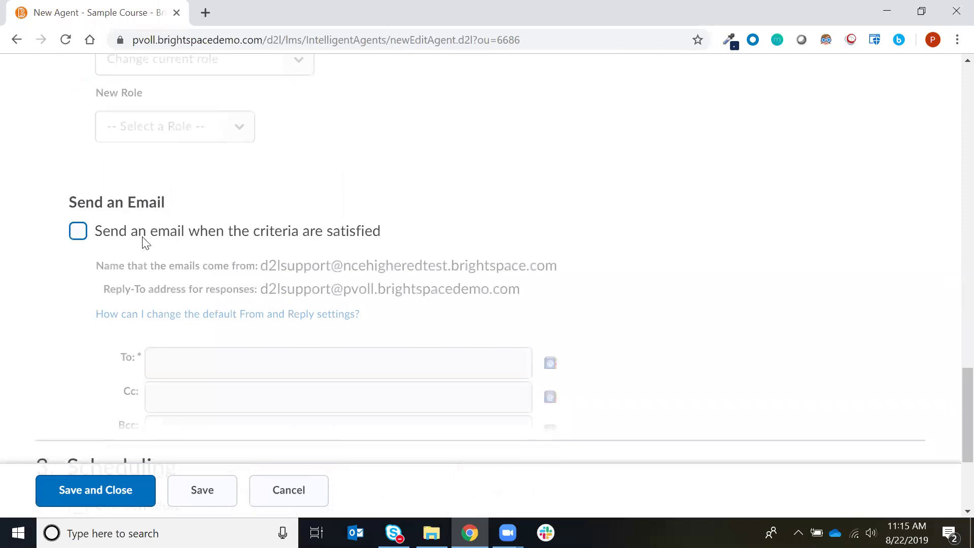
left_click(152, 233)
Look up the special email addresses, copy {InitiatingUser} into the email's To field, and close the help window.
scroll(280, 334, "down", 3)
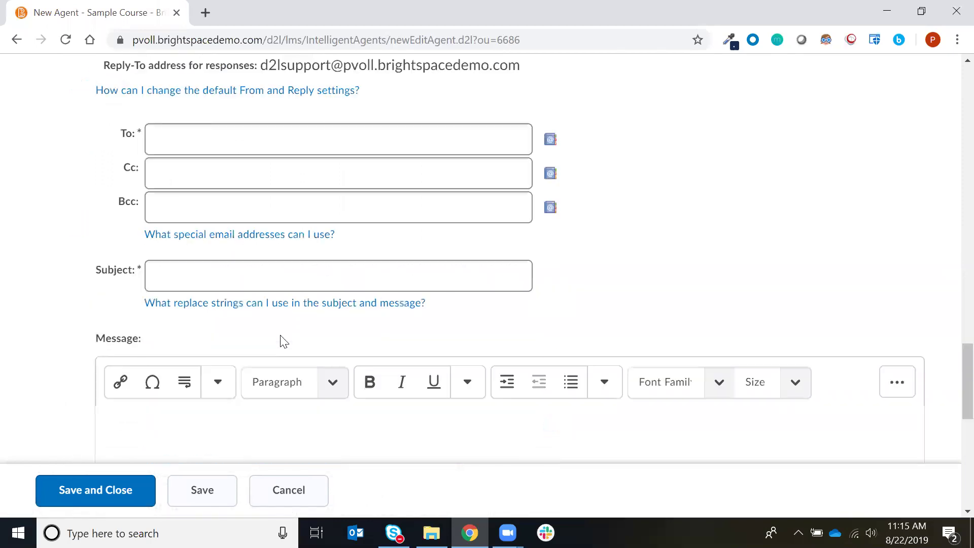
scroll(238, 241, "up", 1)
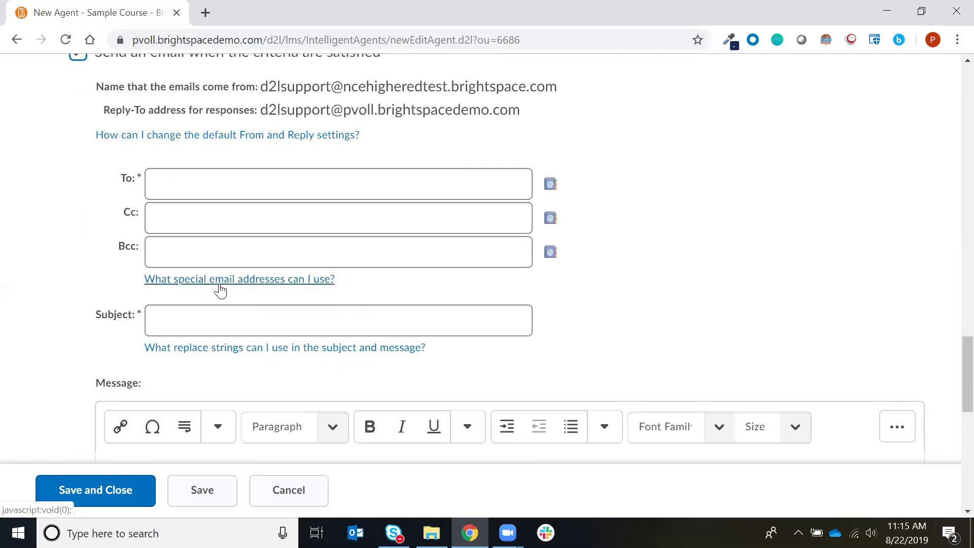
left_click(220, 280)
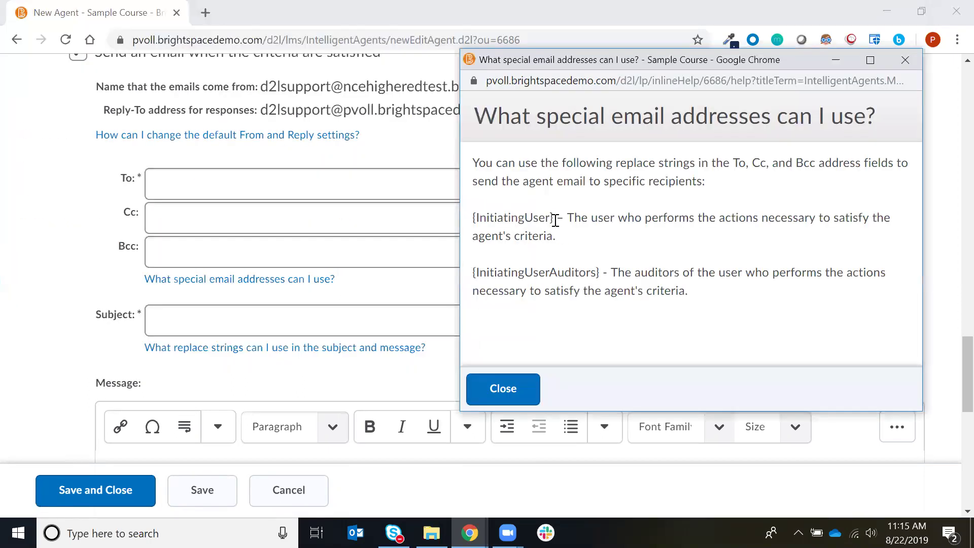
left_click_drag(555, 217, 472, 217)
key("ctrl+c")
left_click(406, 181)
key("ctrl+v")
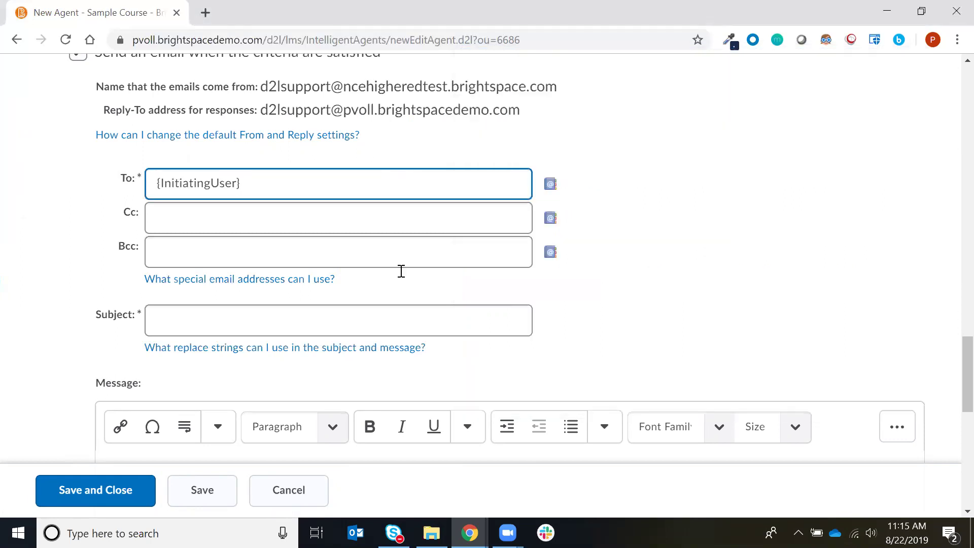
mouse_move(470, 532)
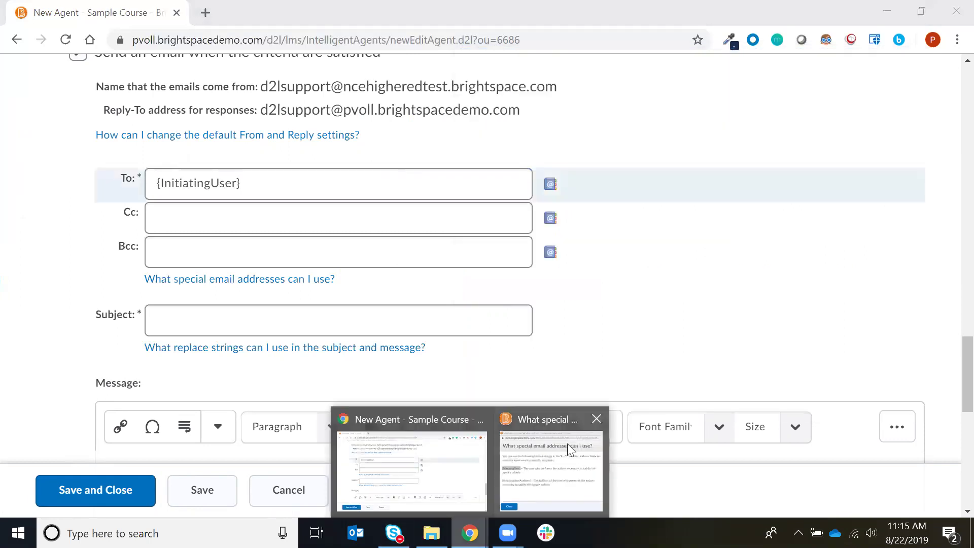
left_click(597, 421)
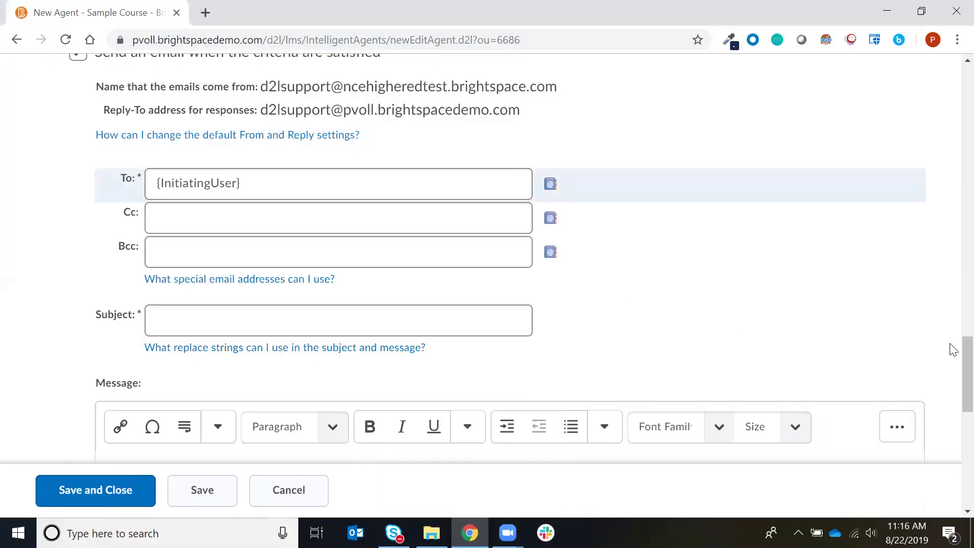
Look up the available replace strings and copy {InitiatingUserFirstName} into the email's subject.
scroll(902, 368, "down", 3)
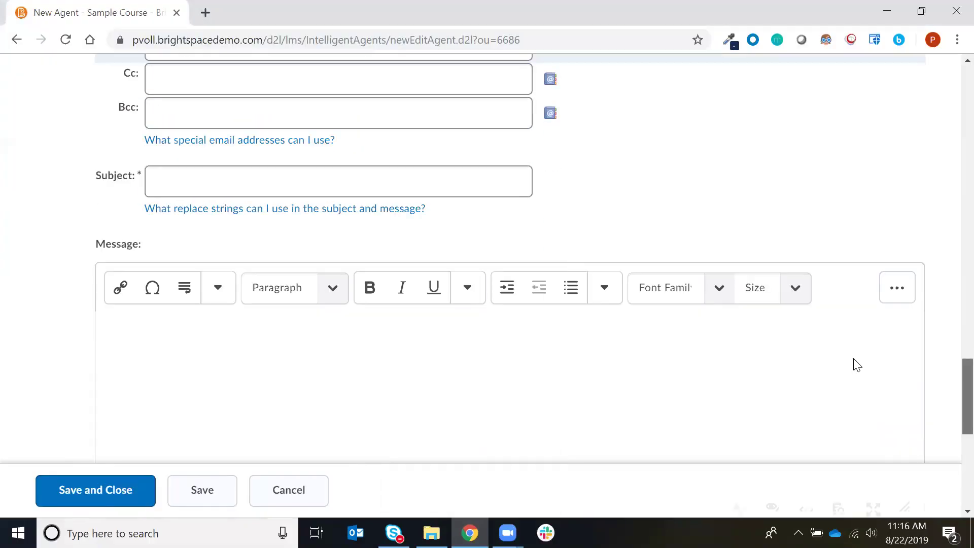
left_click(338, 214)
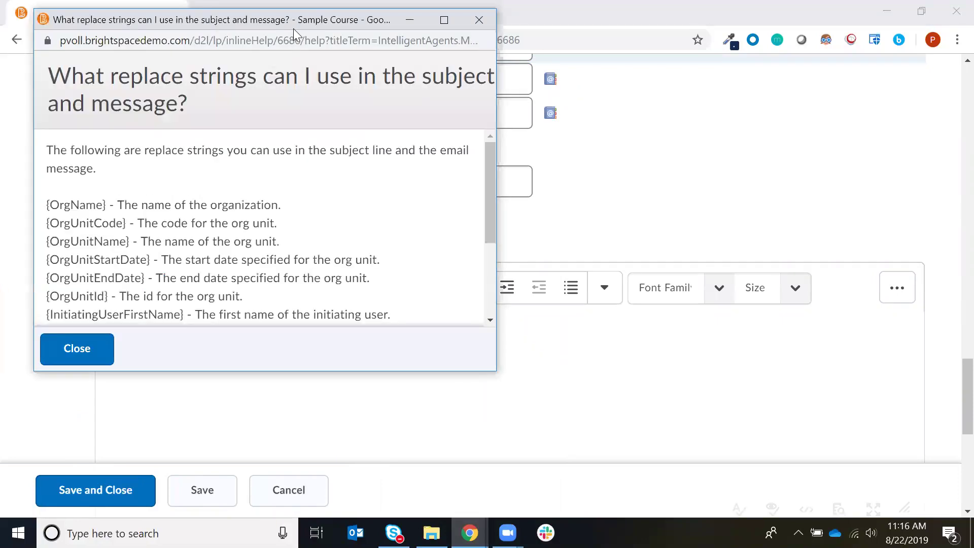
left_click_drag(293, 29, 756, 47)
left_click_drag(949, 179, 948, 243)
left_click_drag(649, 224, 506, 222)
key("ctrl+c")
left_click(308, 176)
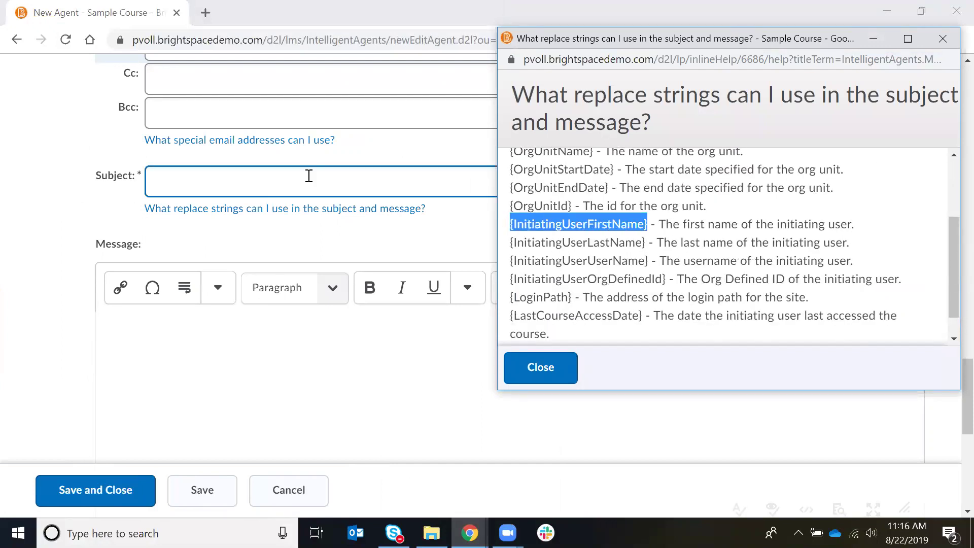
key("ctrl+v")
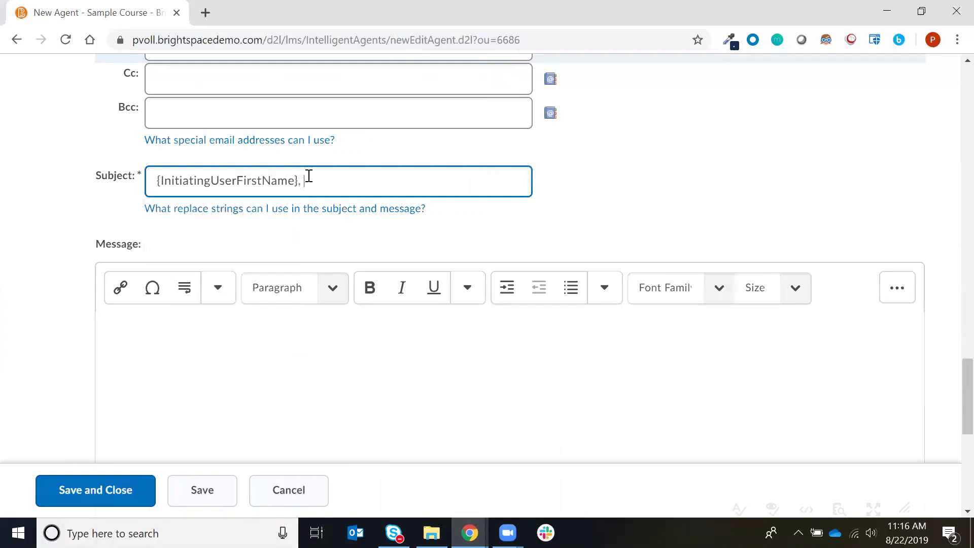
Complete the subject after the first-name string with ", You Haven't Logged Into My Course In A While...".
type(", You Haven't Logged into")
key("BackSpace")
key("BackSpace")
key("BackSpace")
key("BackSpace")
key("BackSpace")
type("Into My Course In A While...")
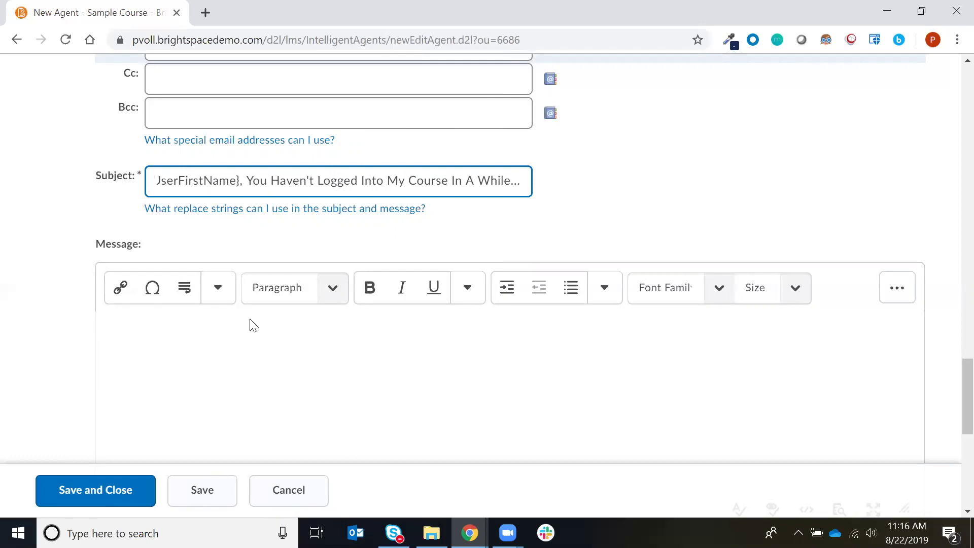
Write the email message "Hi {InitiatingUserFirstName}, I see that you haven't logged into my course in a while. Please log in. The hard stuff is coming:)".
left_click(228, 366)
type("Hi")
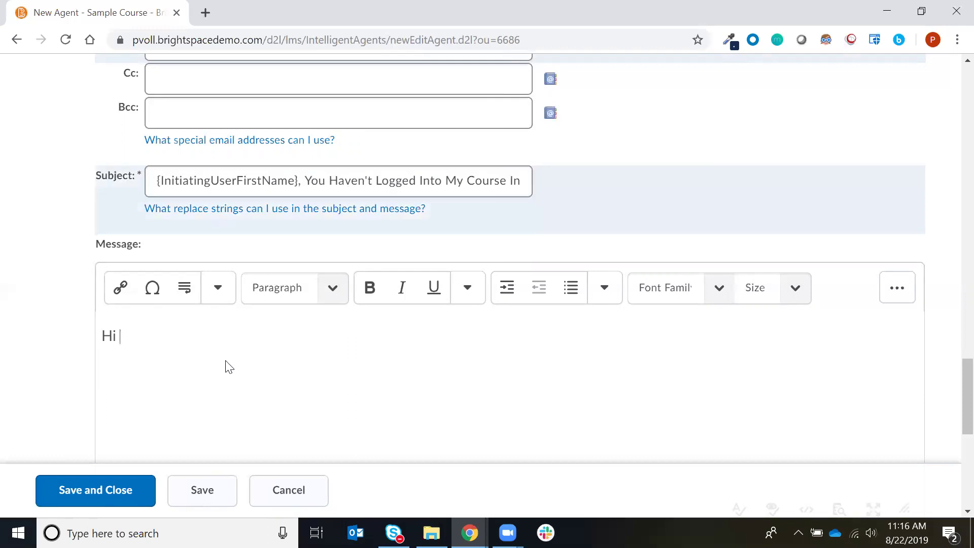
key("ctrl+v")
type(",")
key("Return")
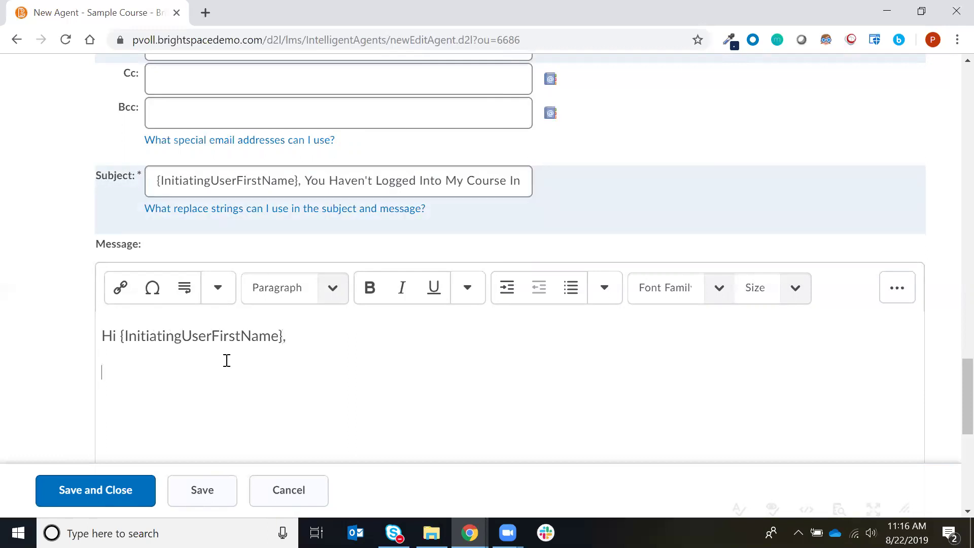
type("I see that you hav")
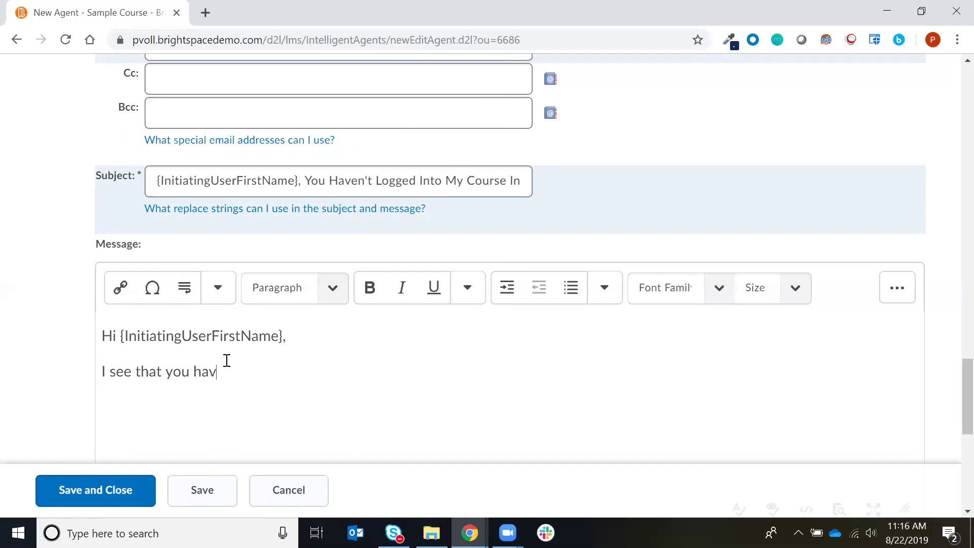
type("en't logged into my course in a while. ")
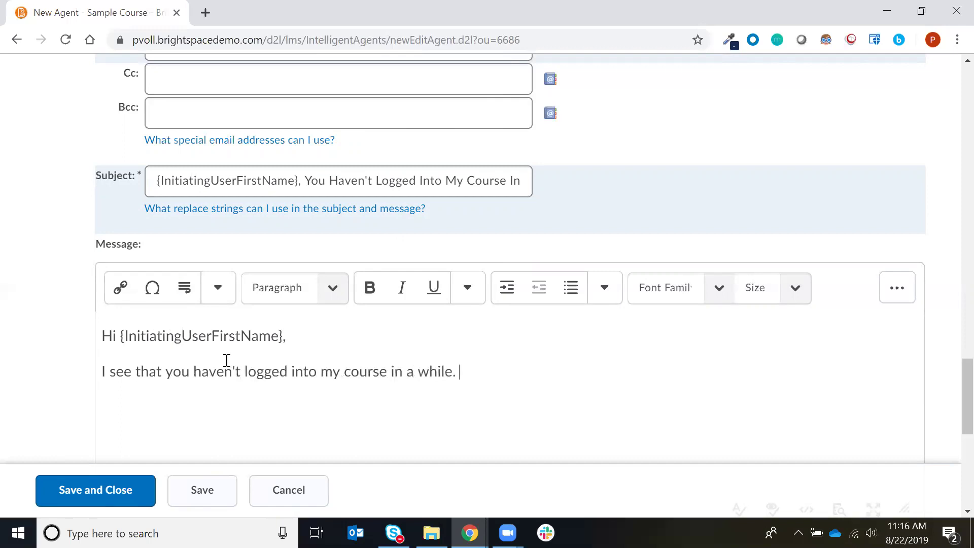
type("Please log in.")
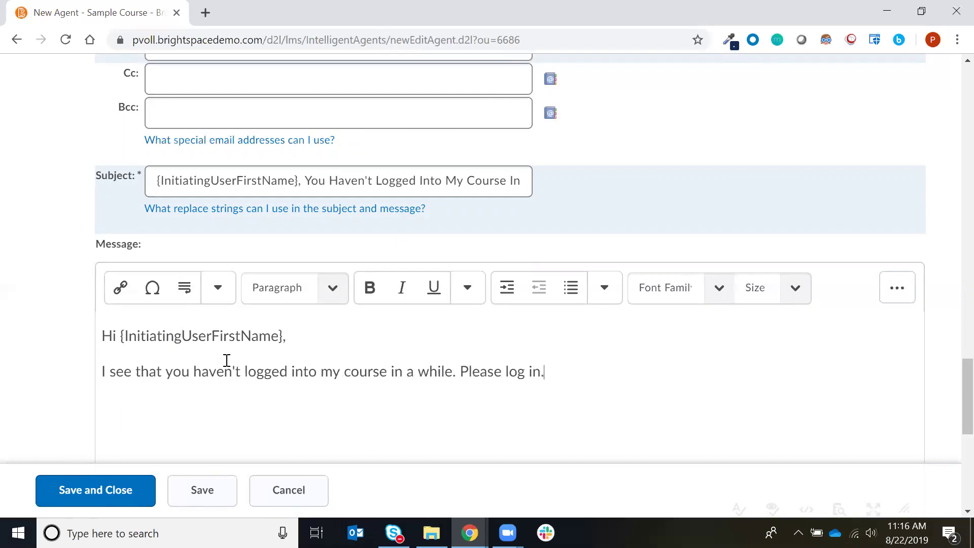
type(" The hard stuff is coming:)")
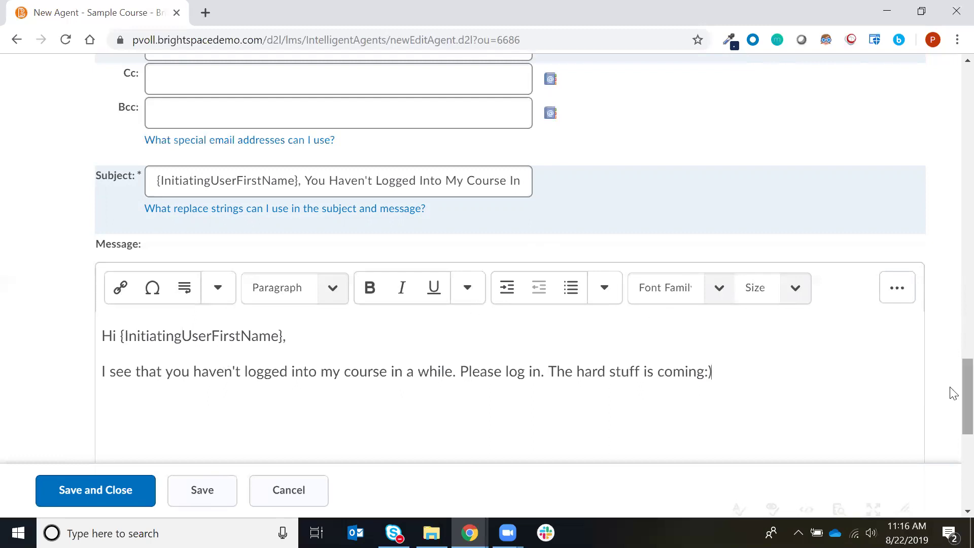
Look up the replace strings allowed in the subject and message, copy {LoginPath}, and close the help window.
scroll(953, 395, "down", 2)
key("Return")
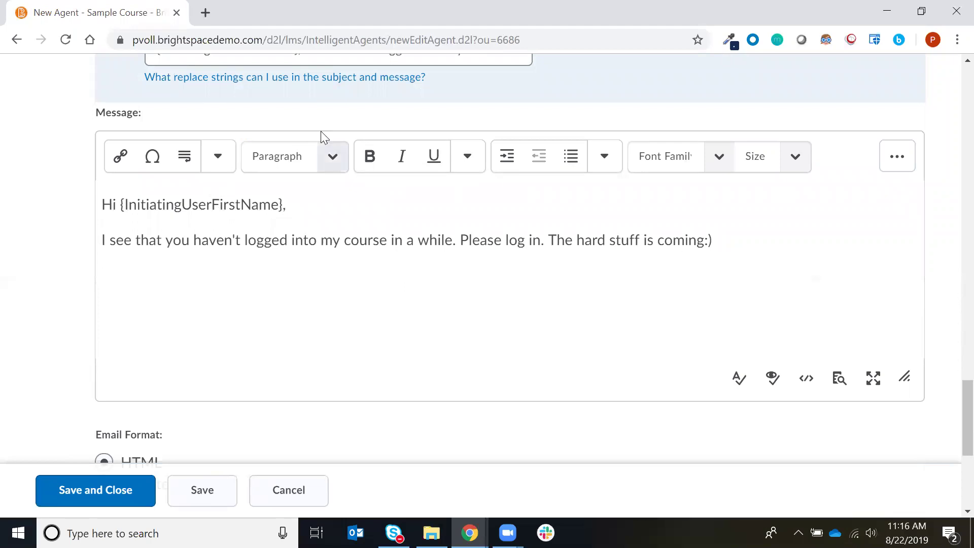
left_click(358, 82)
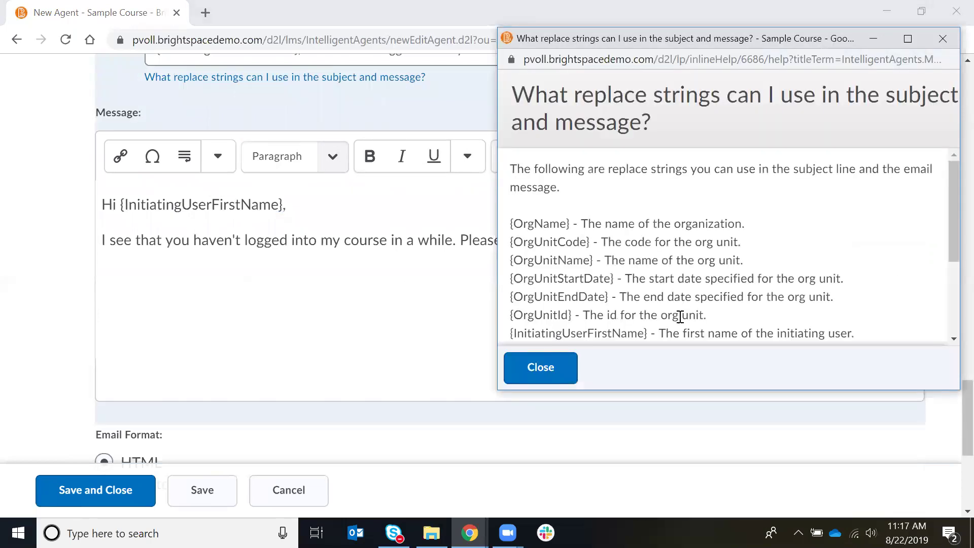
left_click_drag(950, 227, 949, 248)
left_click_drag(594, 216, 517, 216)
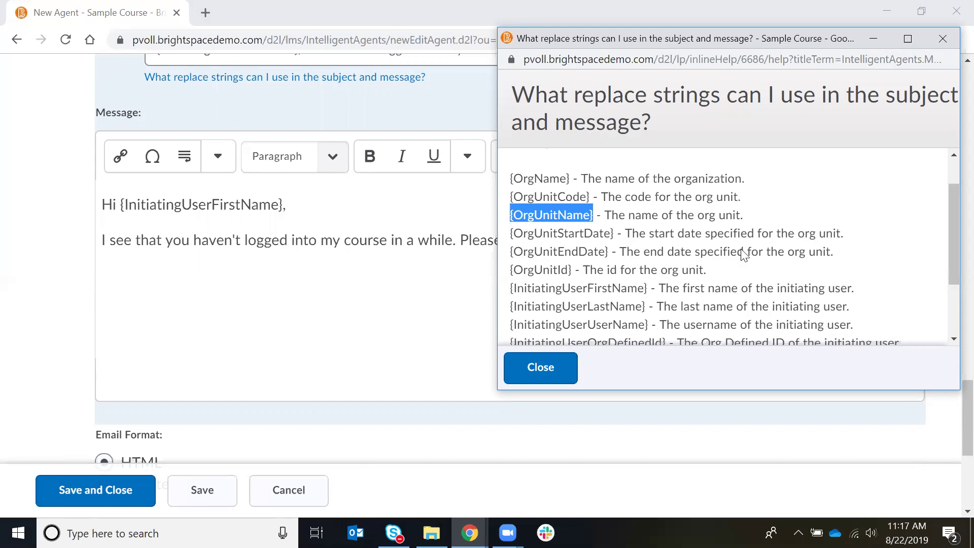
left_click_drag(951, 218, 957, 258)
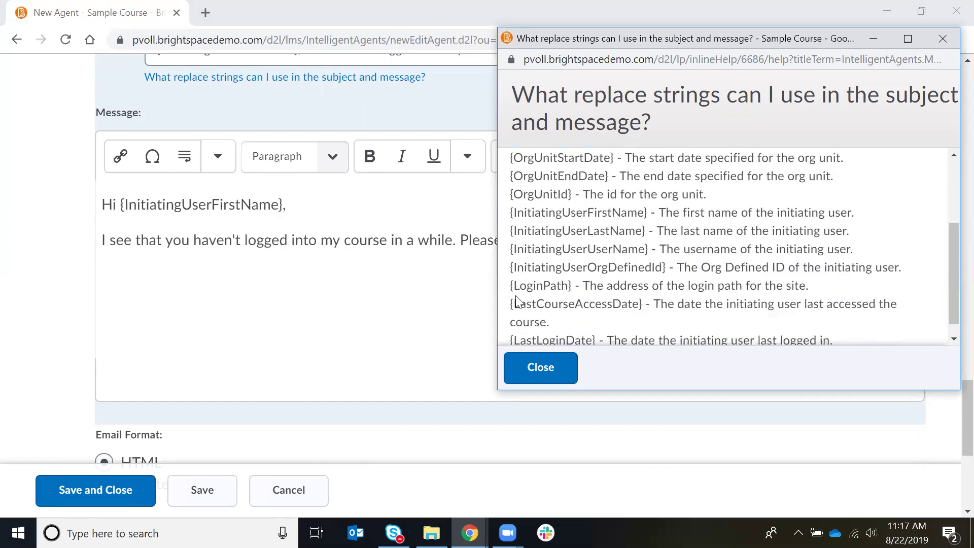
left_click_drag(509, 302, 642, 305)
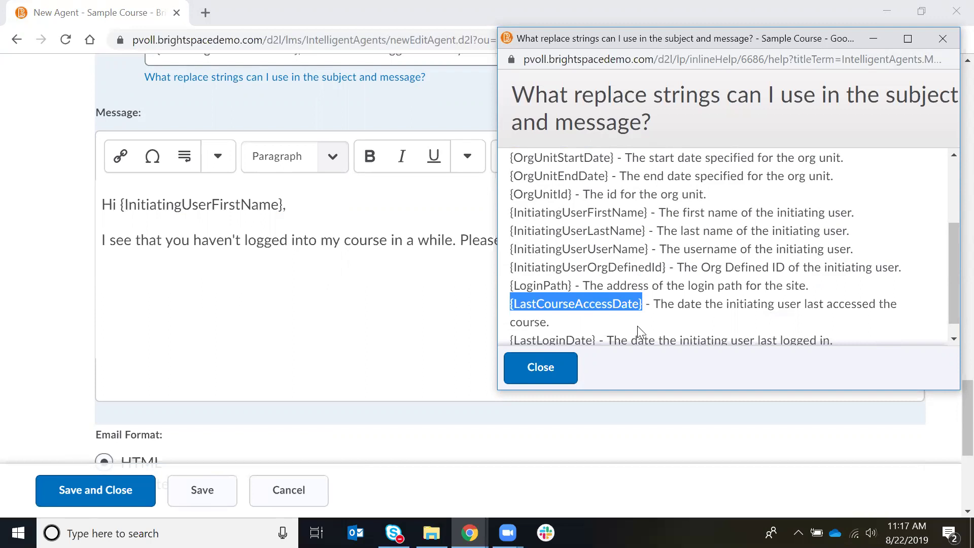
left_click_drag(575, 285, 509, 283)
key("ctrl+c")
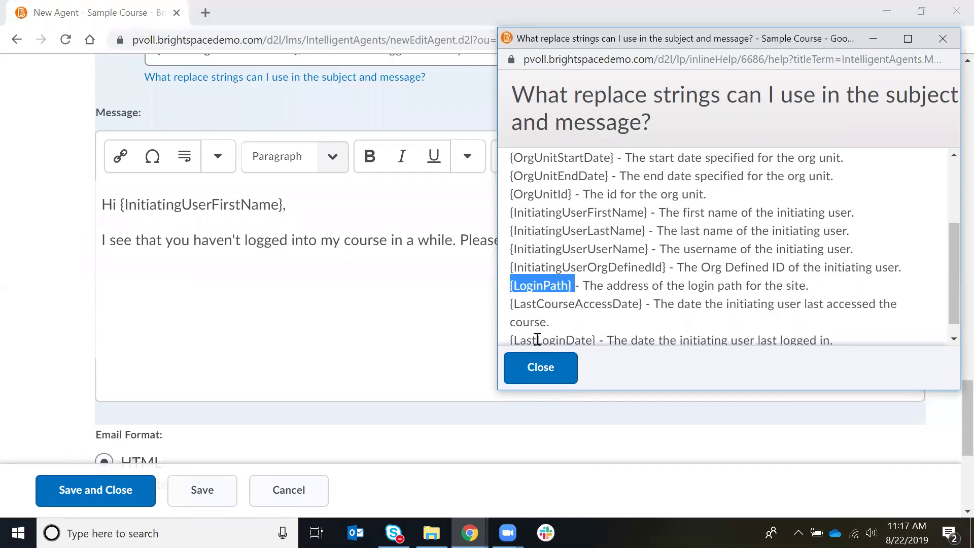
left_click(530, 366)
Add "Please click {LoginPath} to log in." and a sign-off with the instructor's first name to the message, and save and close the agent.
left_click(737, 243)
type("Please click")
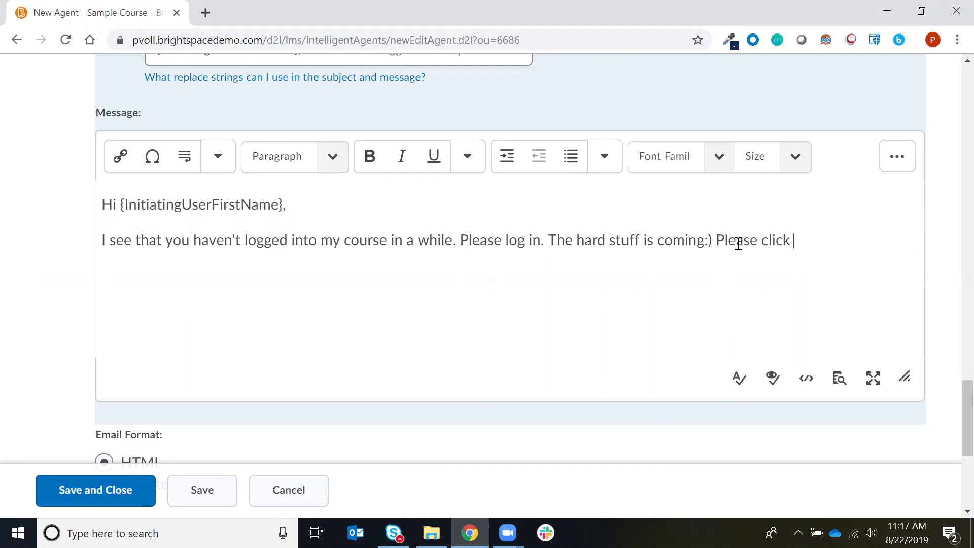
key("ctrl+v")
type("to log in.")
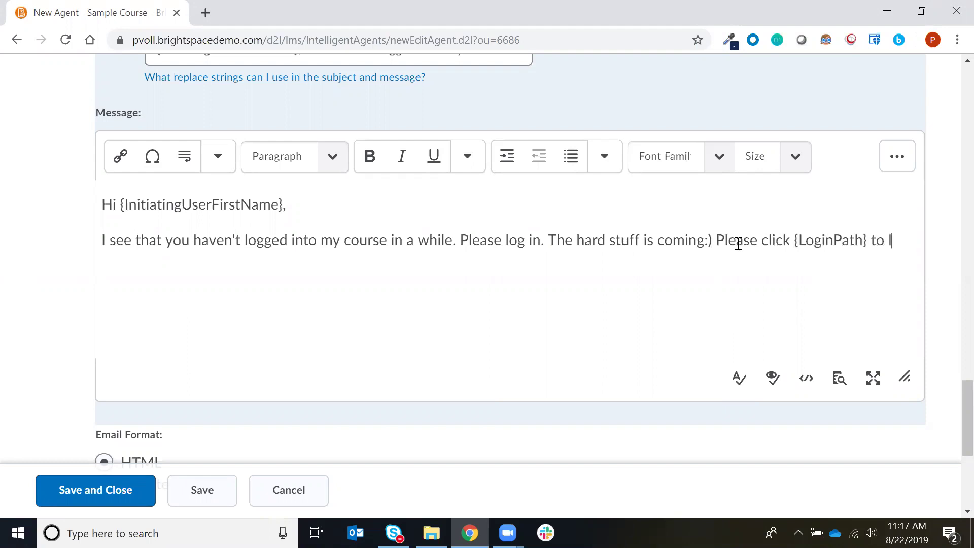
key("Return")
key("Return")
key("BackSpace")
type("~Phil")
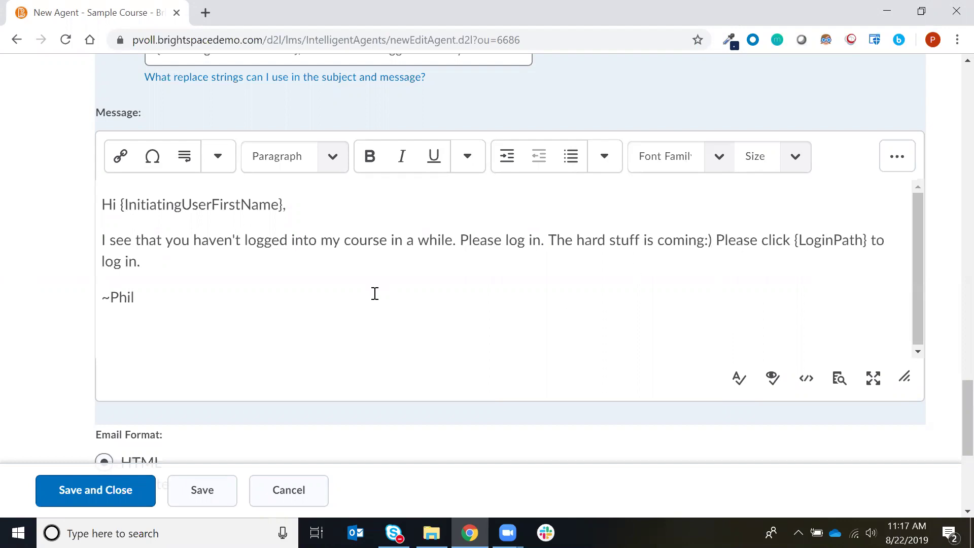
left_click(50, 491)
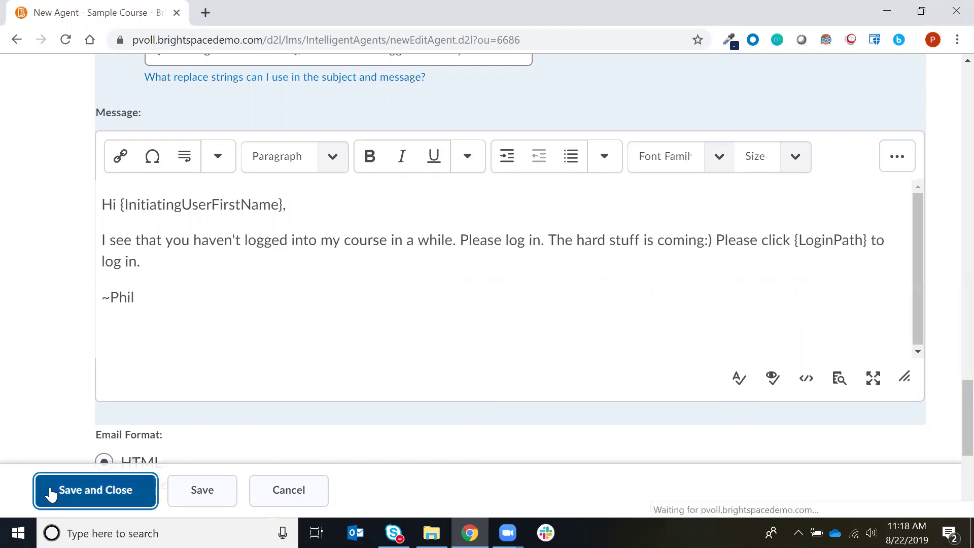
Review the agent list and the actions available for the No Login Activity agent.
scroll(181, 446, "down", 3)
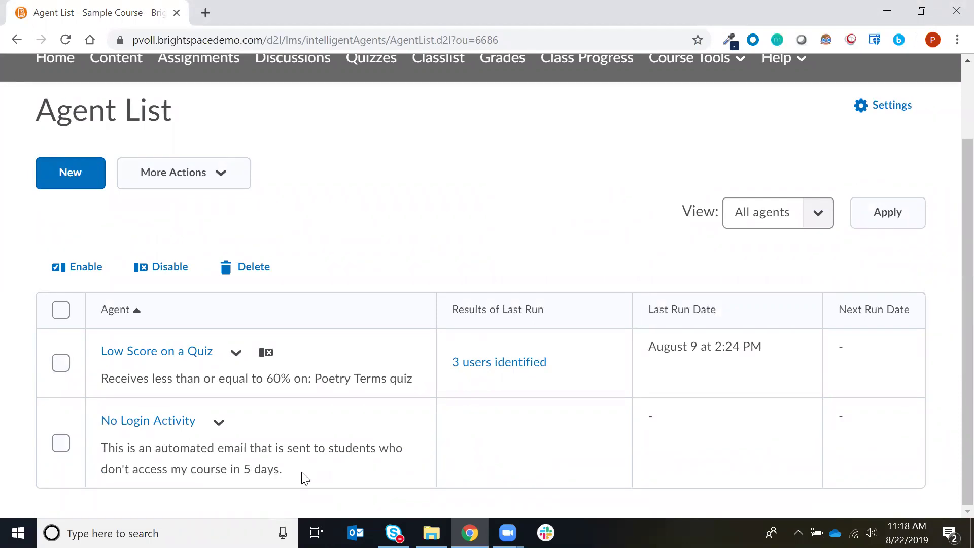
left_click(218, 424)
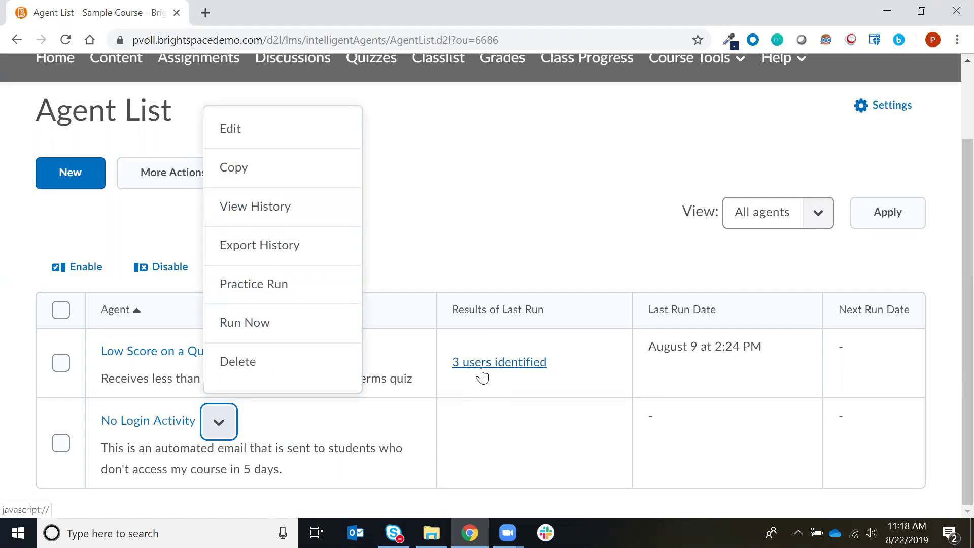
left_click(517, 240)
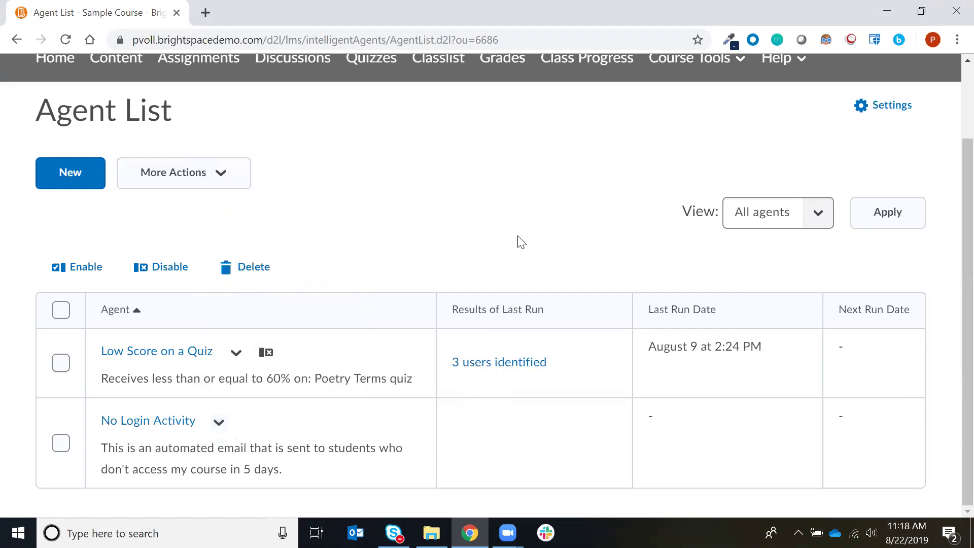
scroll(518, 239, "up", 2)
scroll(521, 241, "down", 1)
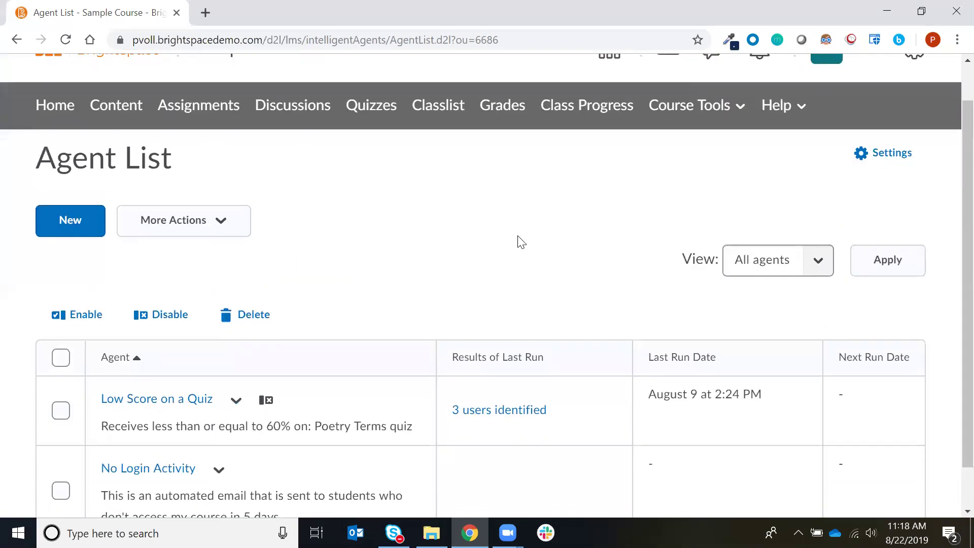
scroll(520, 241, "up", 1)
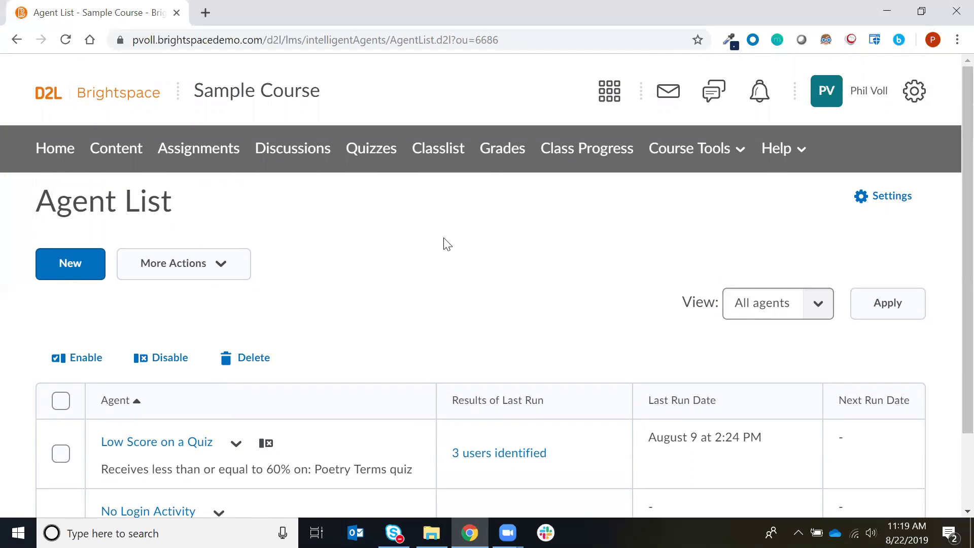
Return to the Sample Course homepage and look through the available course tools, including Virtual Classroom and Video Assignments.
left_click(287, 101)
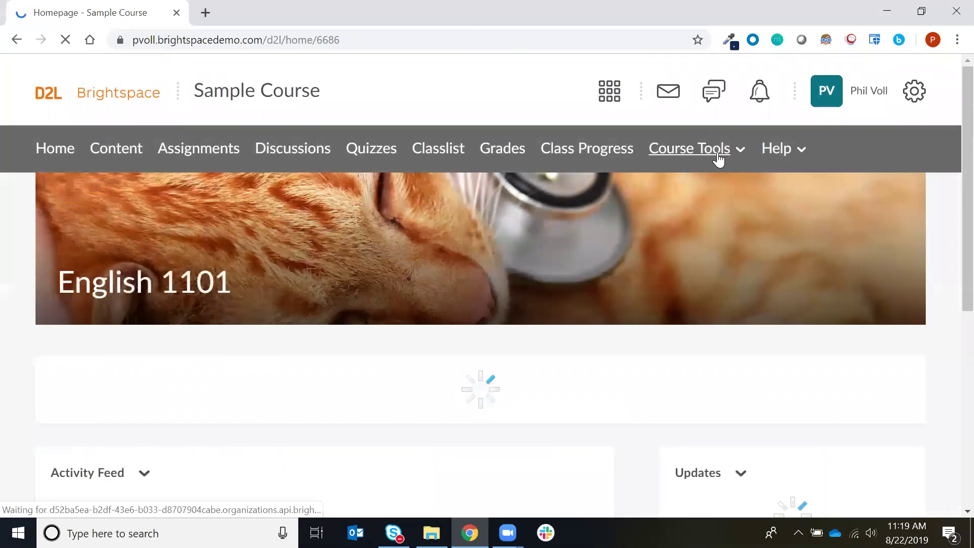
left_click(718, 158)
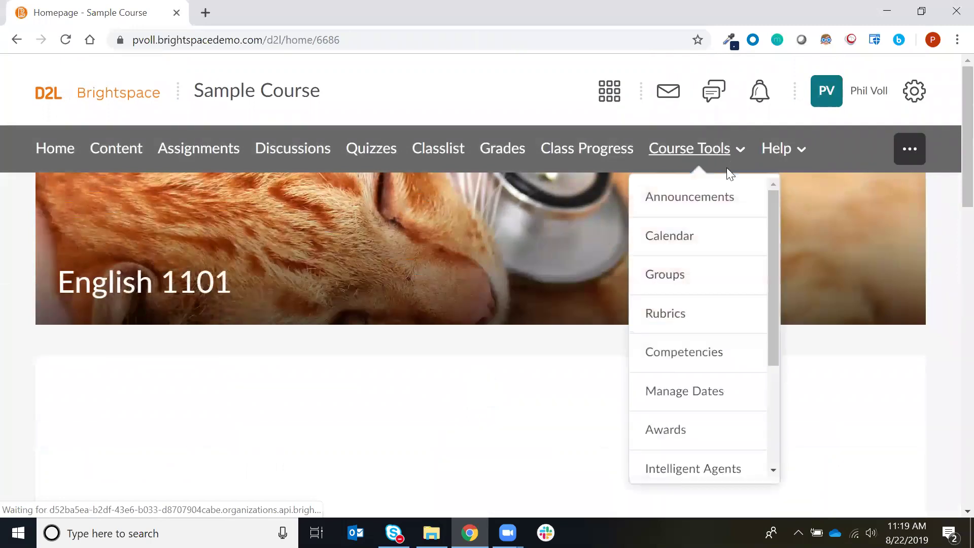
scroll(777, 243, "down", 1)
scroll(772, 296, "down", 2)
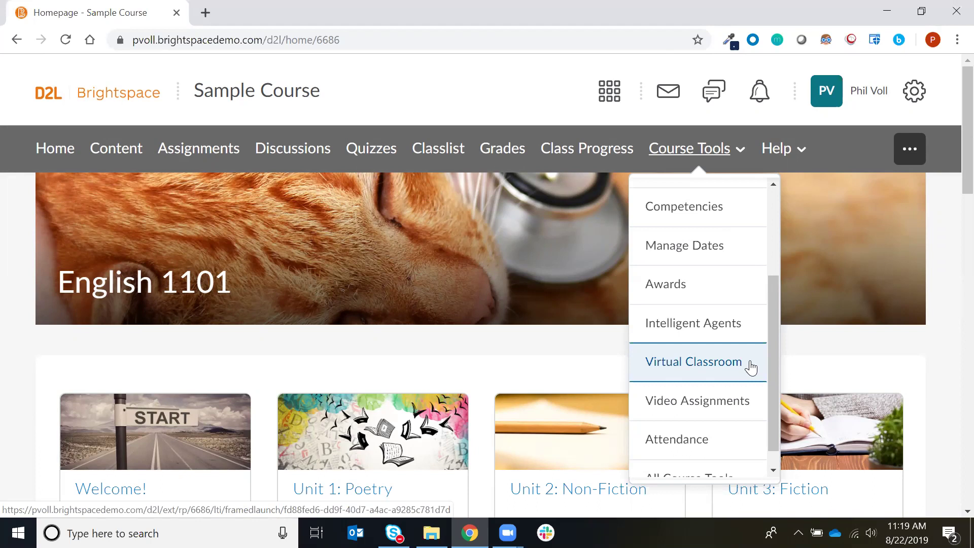
left_click(430, 88)
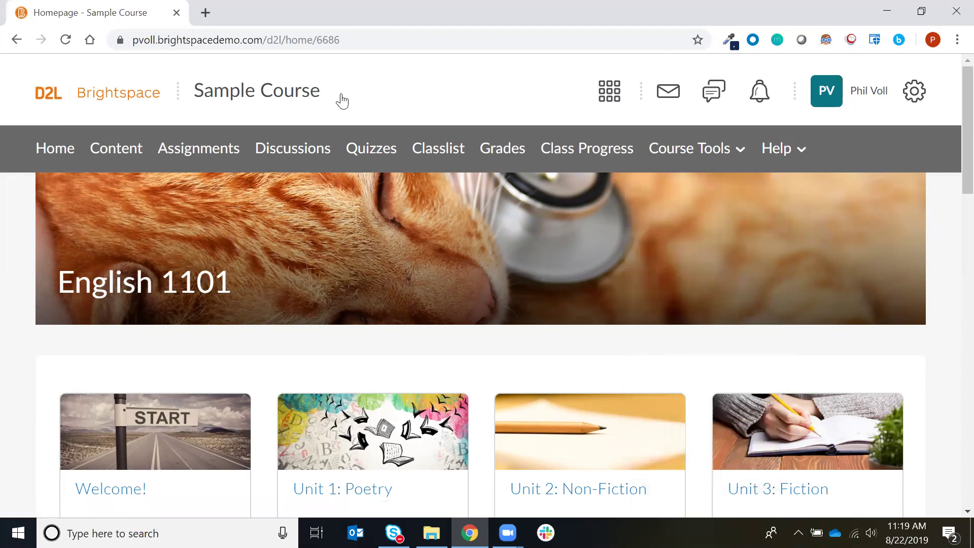
Go to the main Brightspace homepage, open Quick Eval, and look through the list of student submissions awaiting evaluation.
left_click(152, 99)
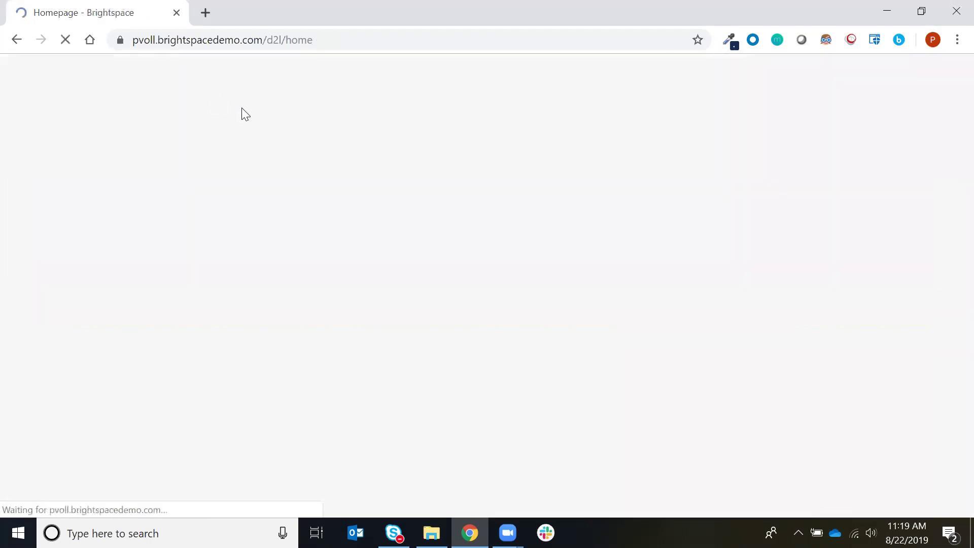
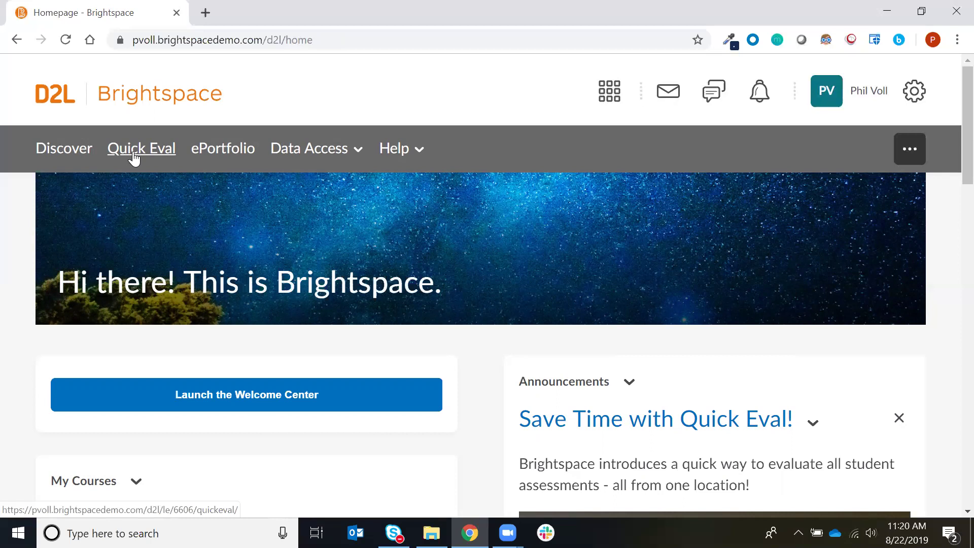
left_click(133, 157)
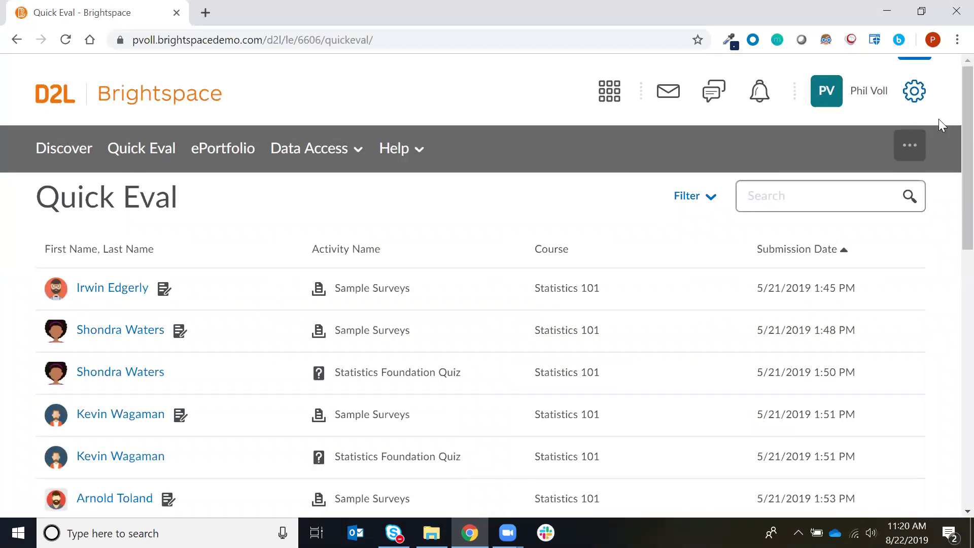
scroll(950, 145, "down", 1)
scroll(951, 168, "down", 2)
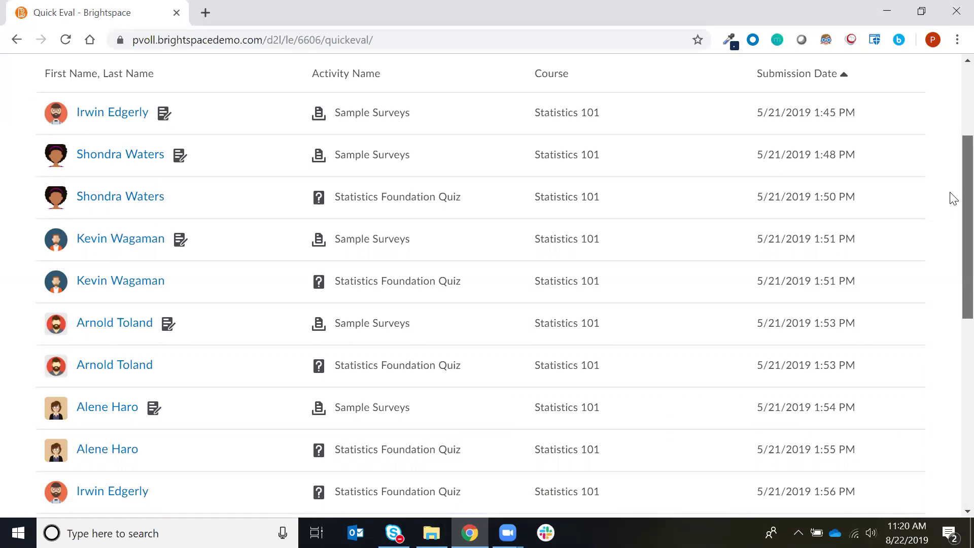
scroll(952, 198, "down", 3)
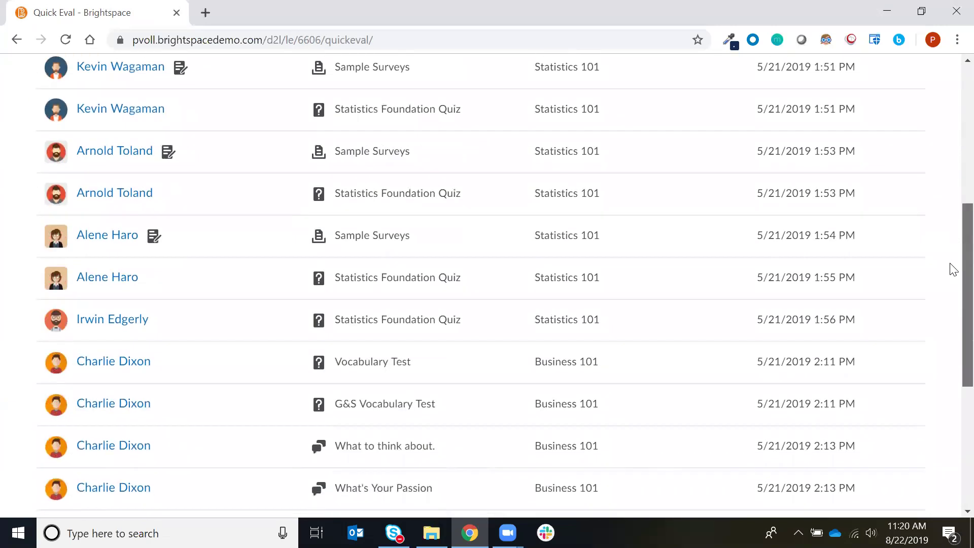
scroll(951, 304, "down", 3)
scroll(950, 296, "up", 5)
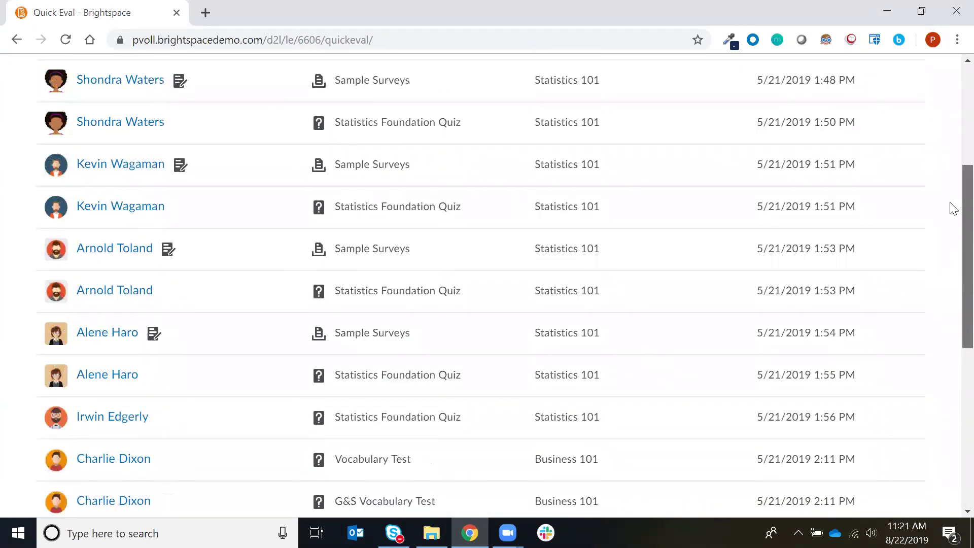
scroll(952, 208, "up", 4)
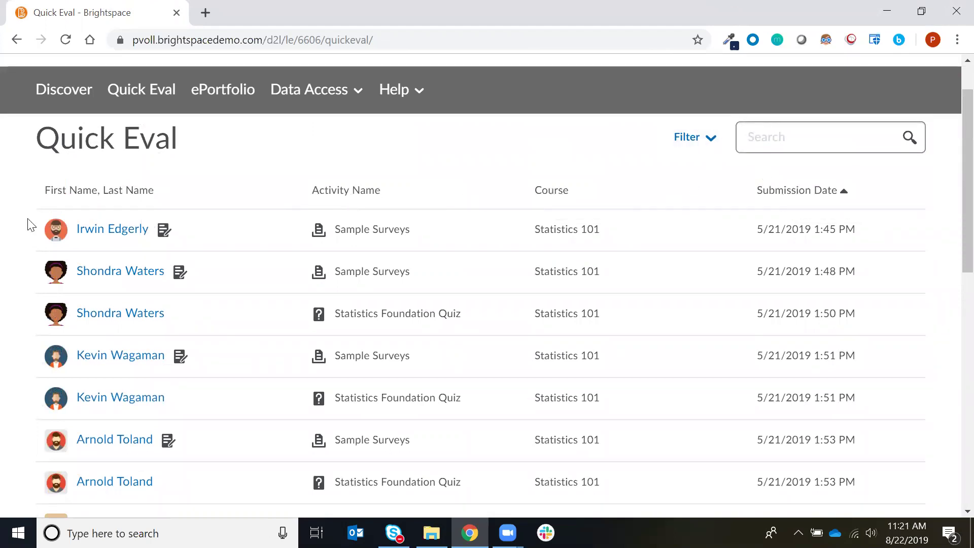
Examine the Quick Eval filter options for activity name, course and date.
left_click(712, 146)
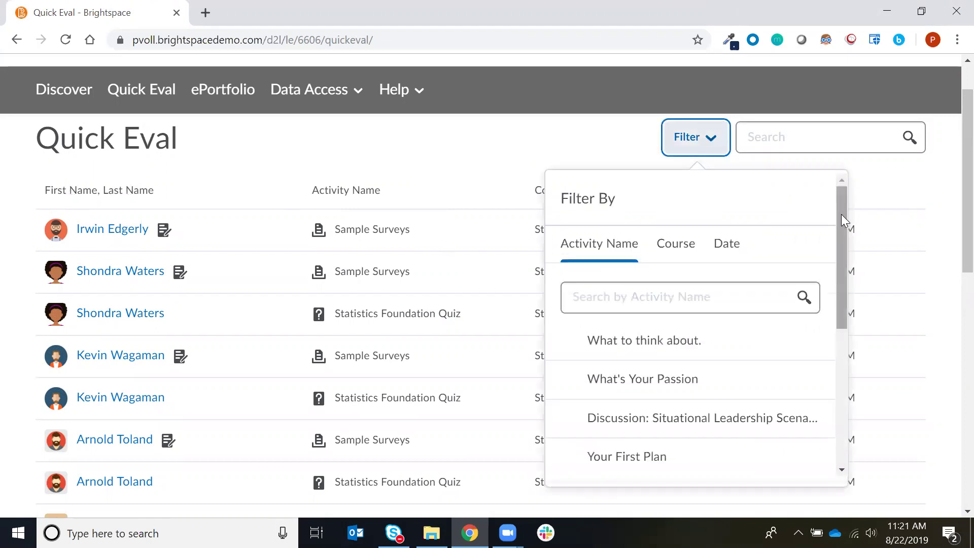
scroll(841, 214, "down", 1)
left_click_drag(850, 243, 850, 243)
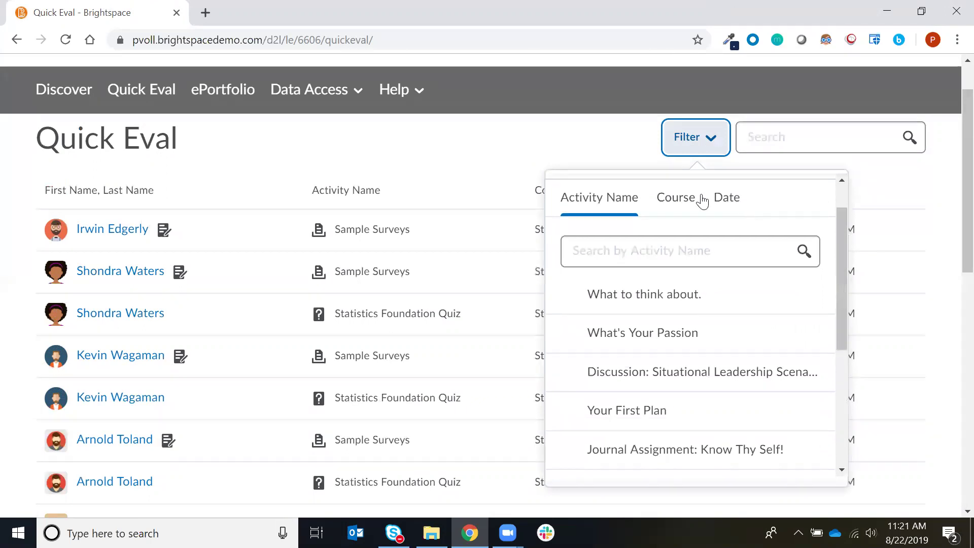
left_click(682, 201)
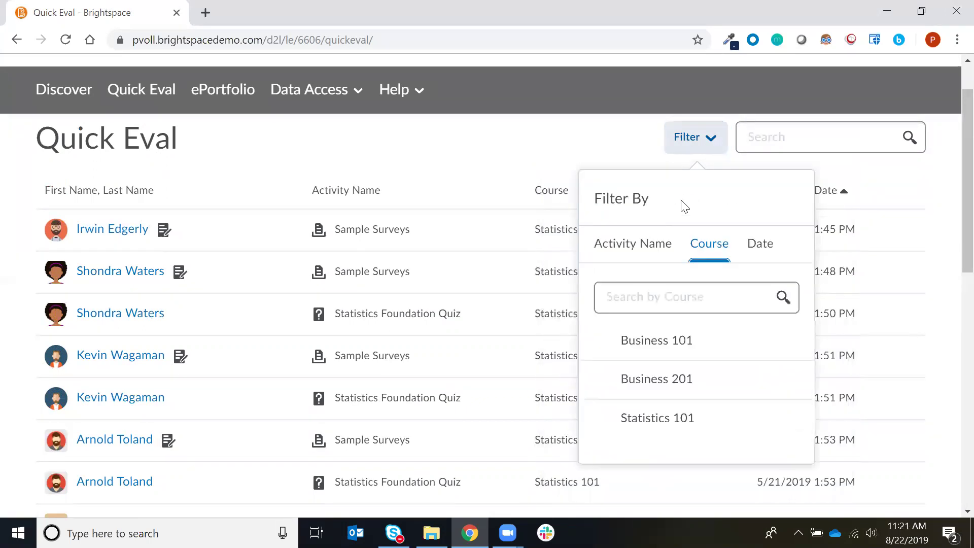
left_click(757, 253)
scroll(805, 256, "down", 1)
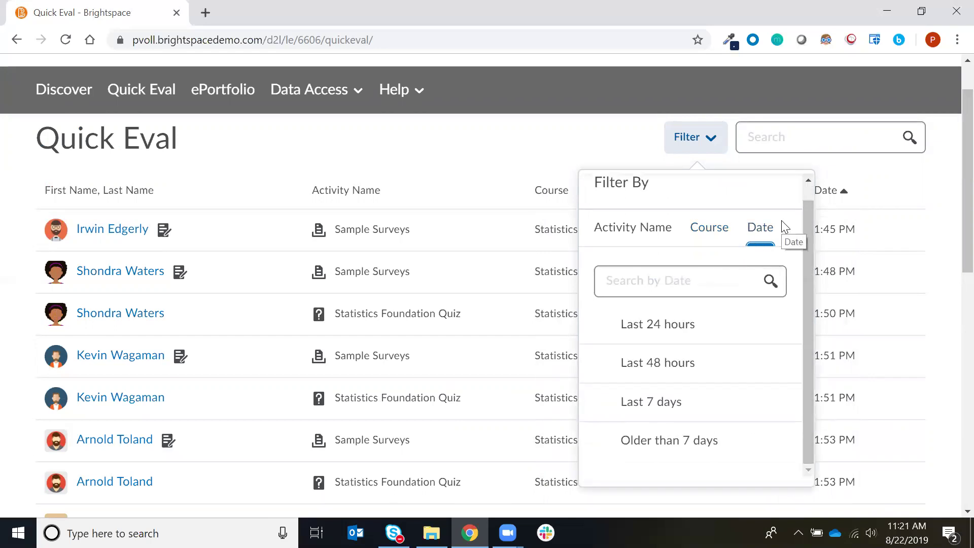
left_click(709, 227)
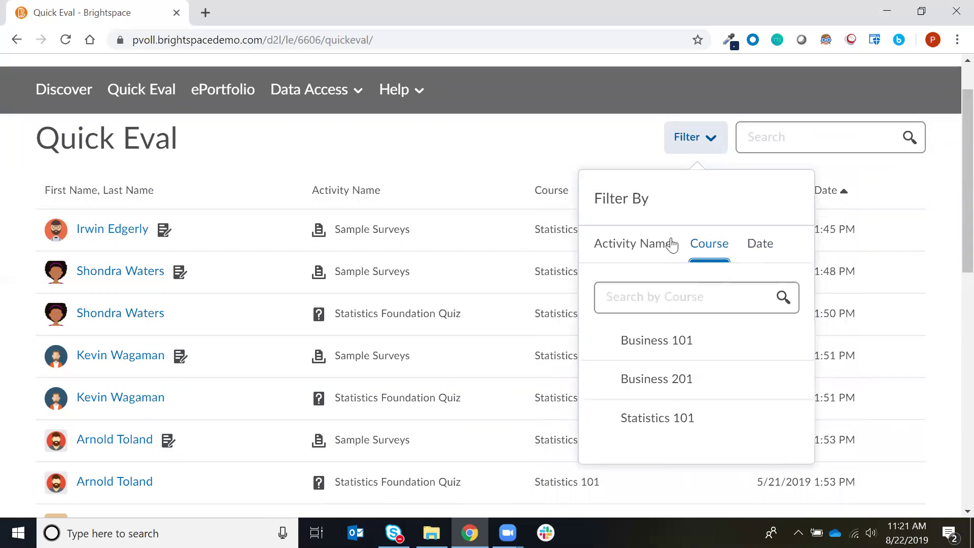
left_click(669, 244)
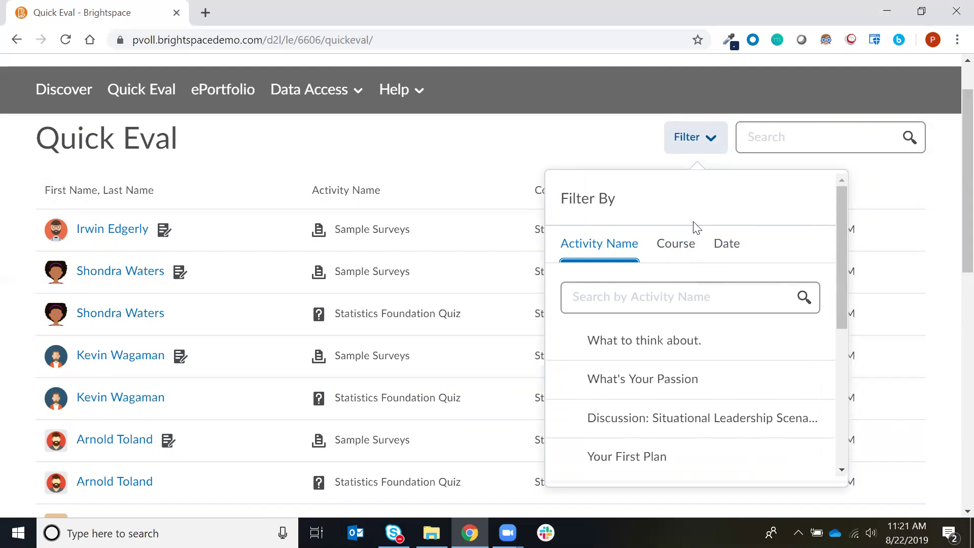
Filter the Quick Eval submissions by the course Statistics 101 and close the filter options.
left_click(679, 240)
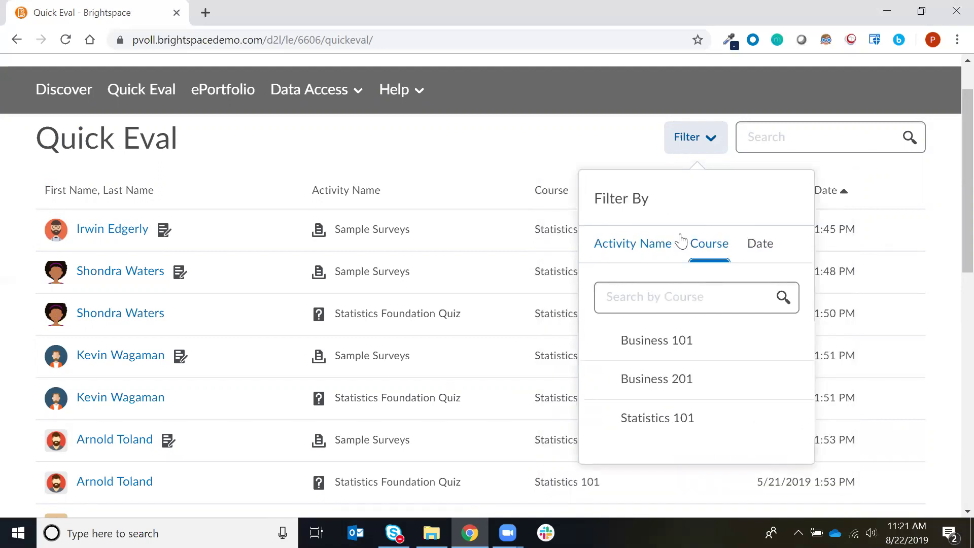
left_click(652, 429)
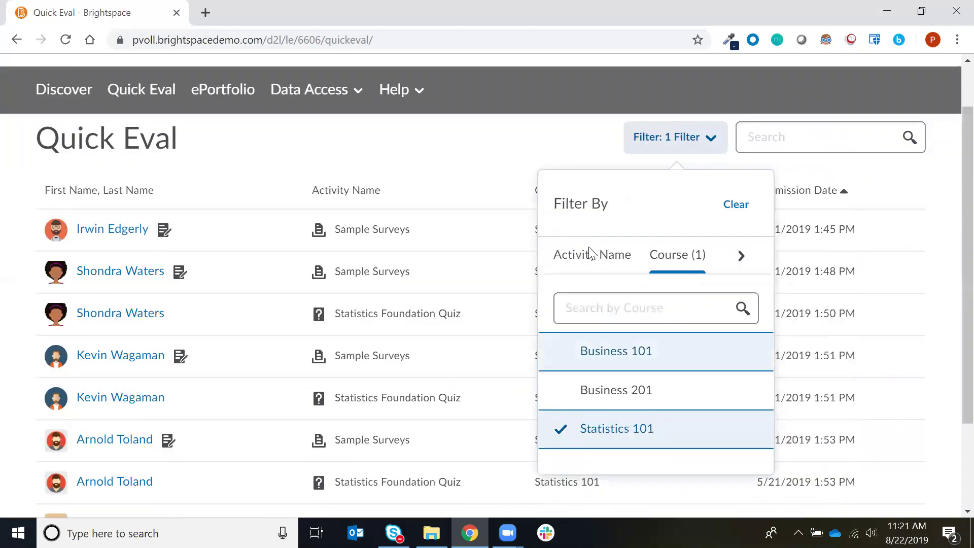
left_click(477, 150)
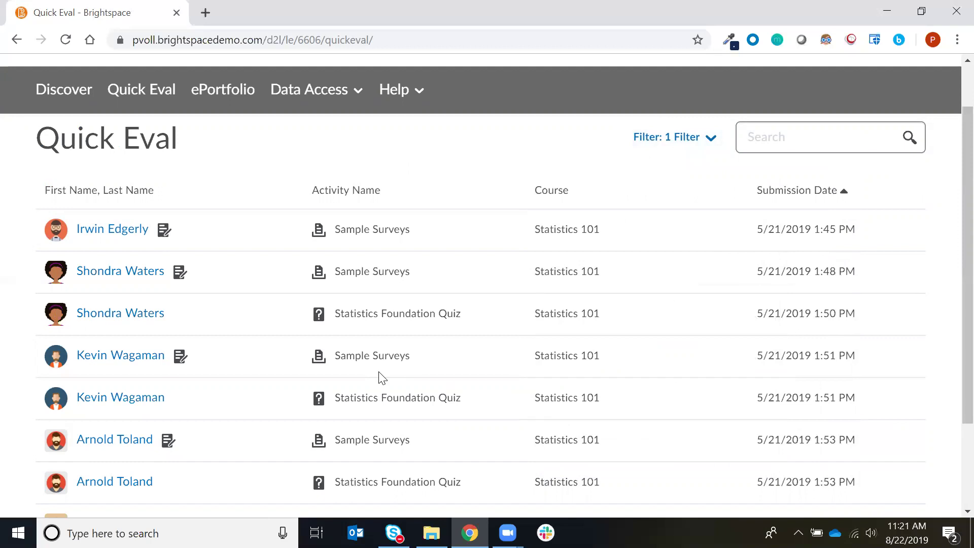
Add a date filter of Older than 7 days to the Quick Eval submissions and review the filter options.
left_click(698, 149)
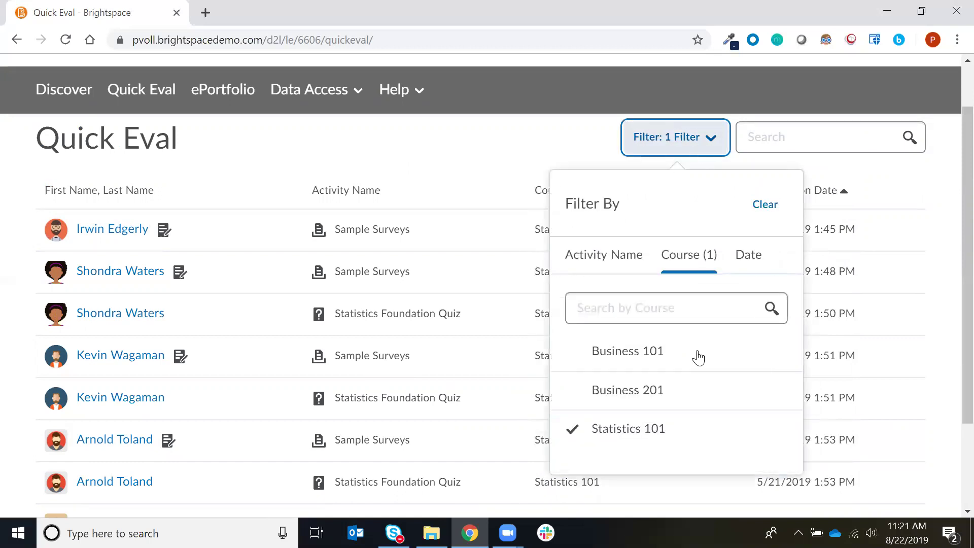
left_click(748, 257)
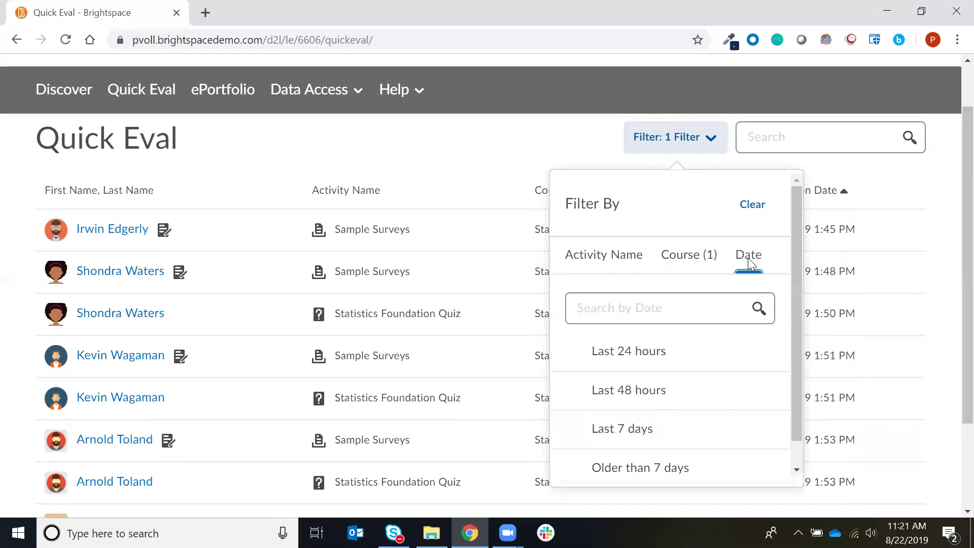
scroll(697, 403, "down", 1)
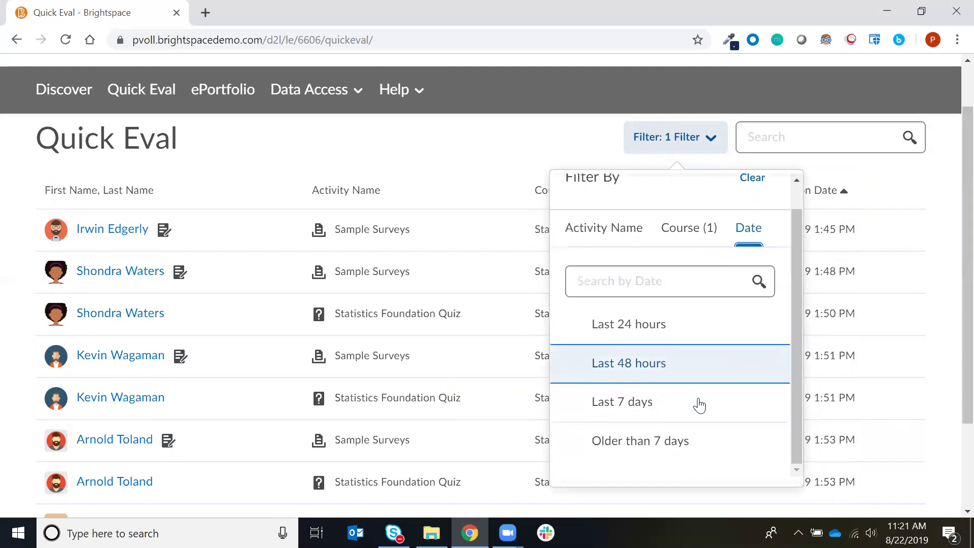
left_click(658, 454)
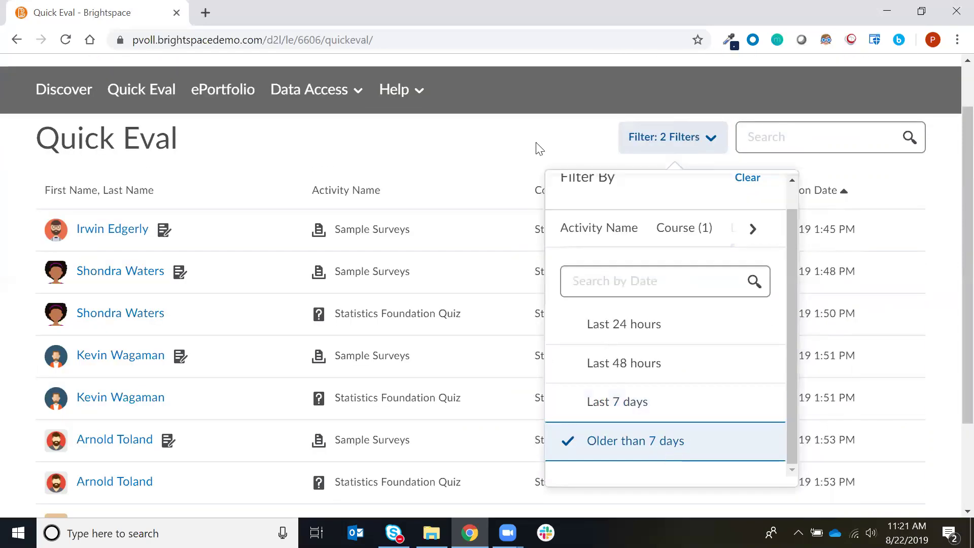
left_click(497, 156)
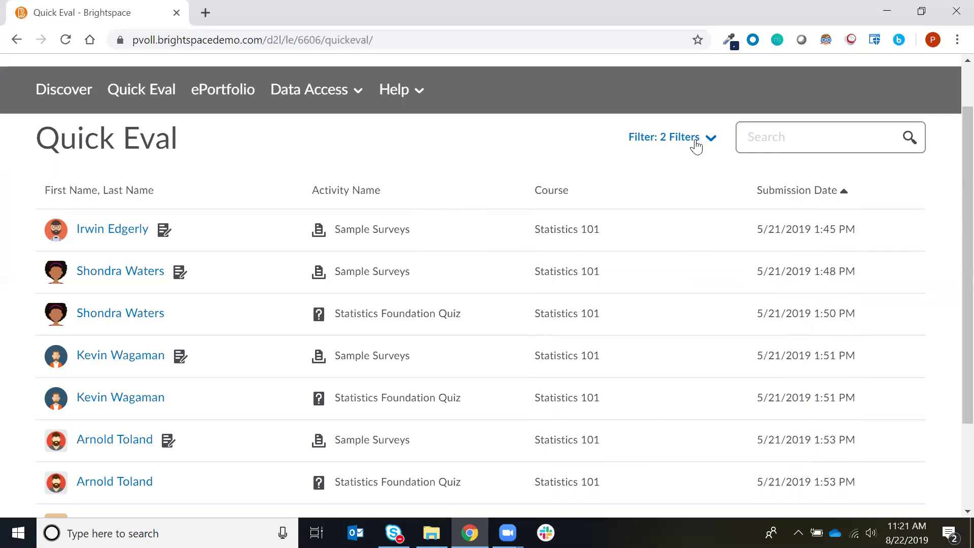
left_click(719, 148)
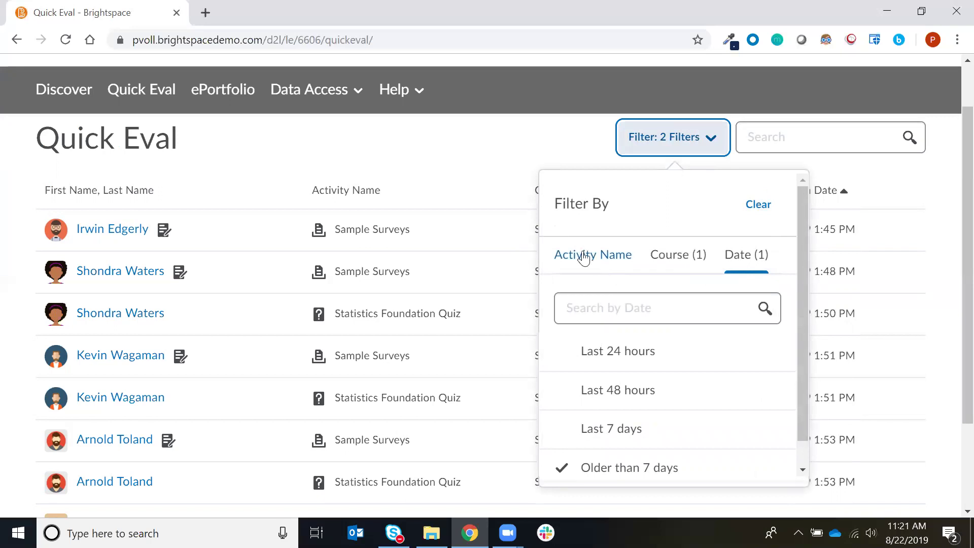
left_click(441, 162)
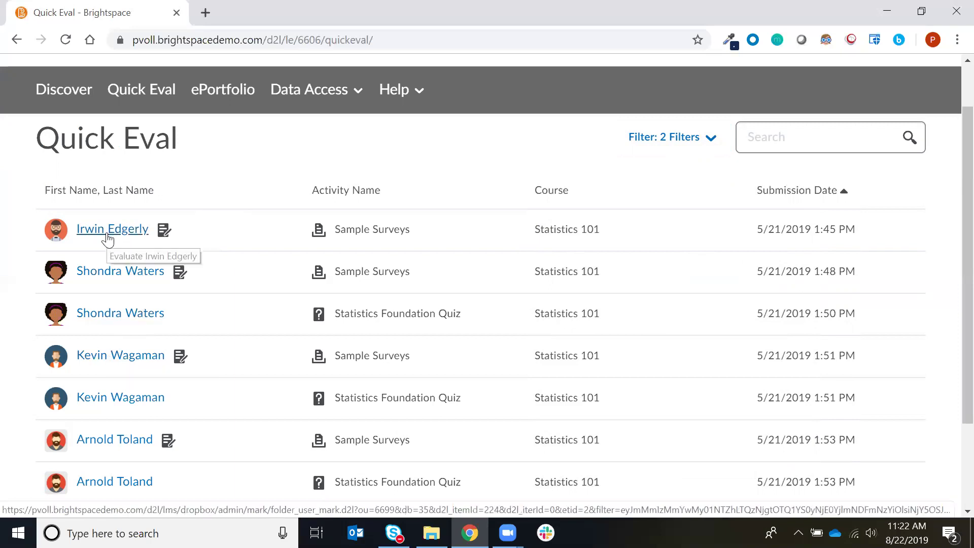
View the evaluation page of the first Sample Surveys submission and return to the Quick Eval list.
mouse_move(163, 235)
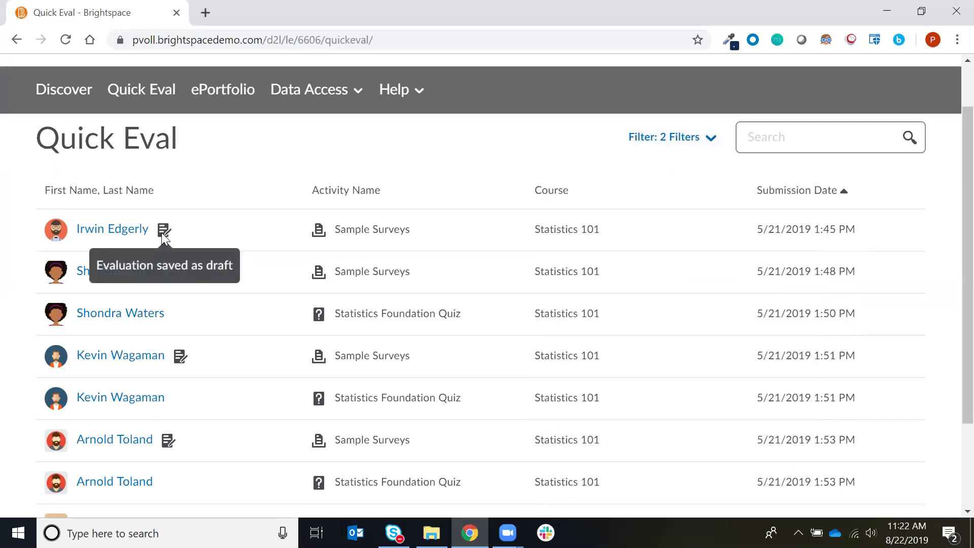
left_click(125, 231)
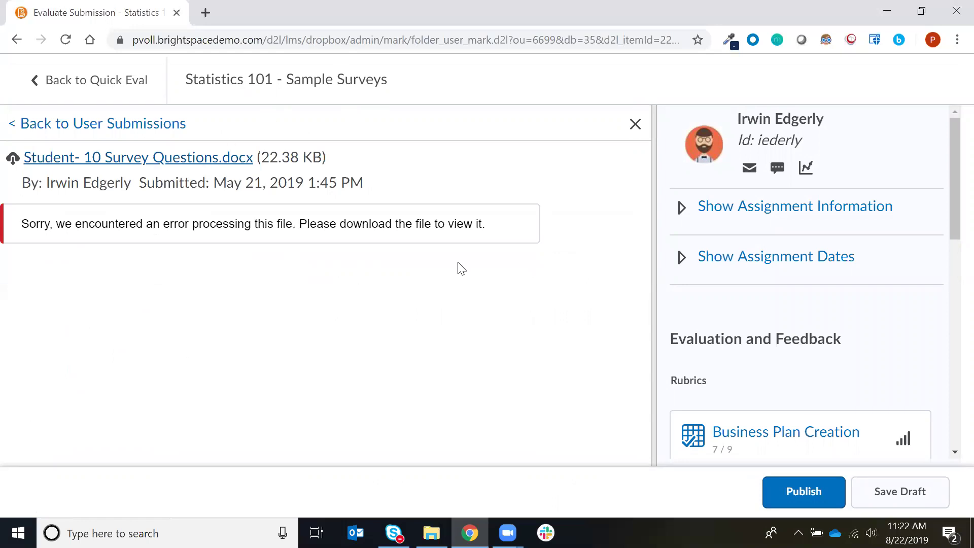
scroll(737, 367, "down", 3)
scroll(737, 367, "up", 3)
left_click(81, 80)
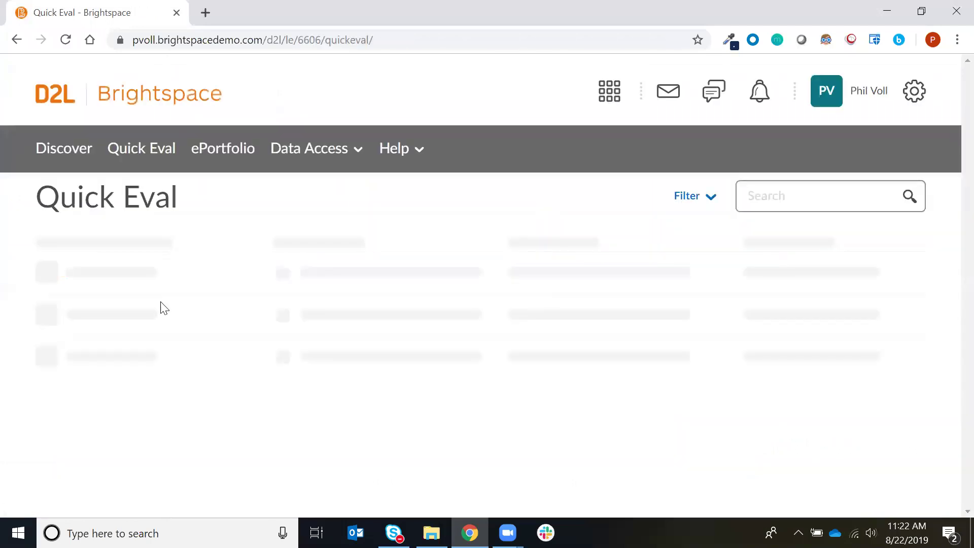
Open the second student's Sample Surveys submission, show its file list, and open the Business Plan Creation rubric for assessment.
left_click(113, 339)
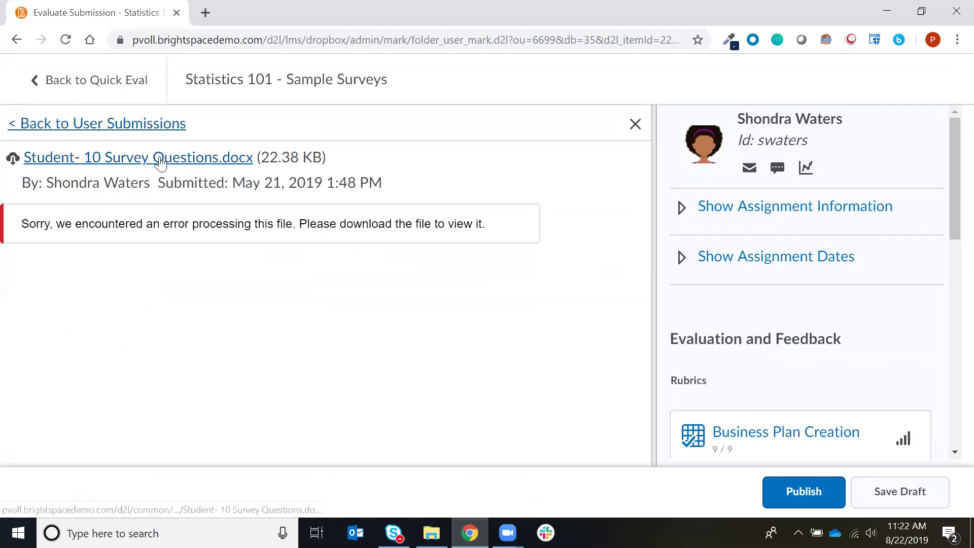
left_click(68, 125)
left_click_drag(949, 232, 952, 259)
scroll(952, 259, "down", 2)
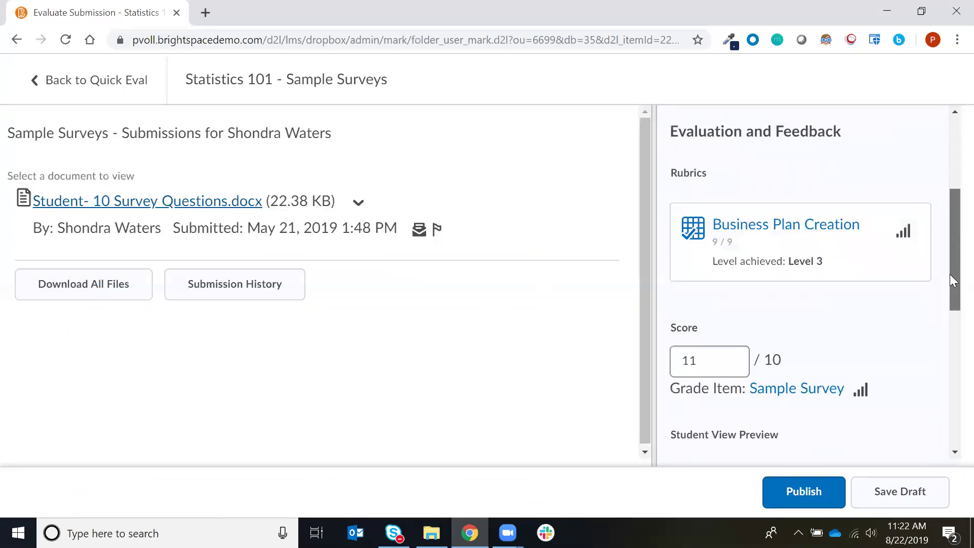
left_click(822, 231)
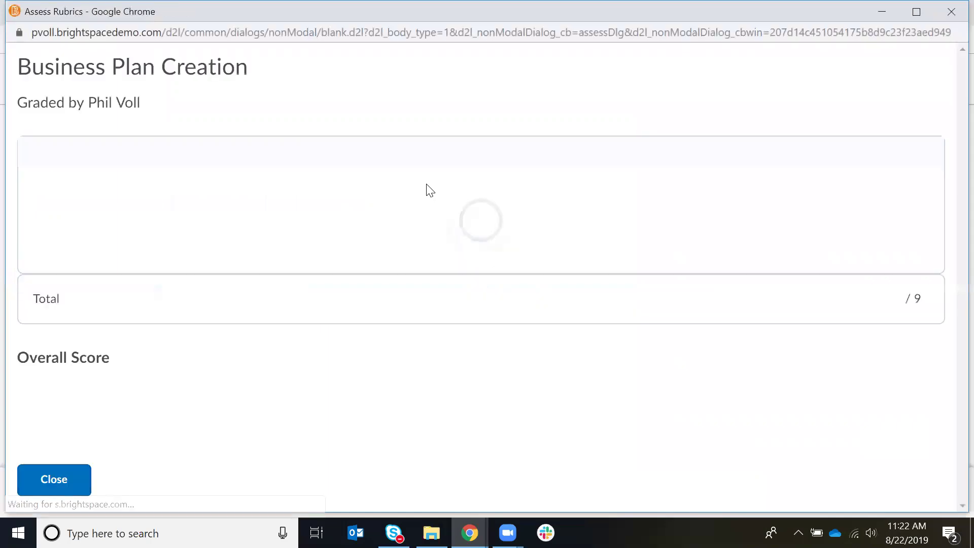
Rate Document quality and Market analysis at Level 2 in the rubric and override the Document quality score with 2.5.
left_click(643, 238)
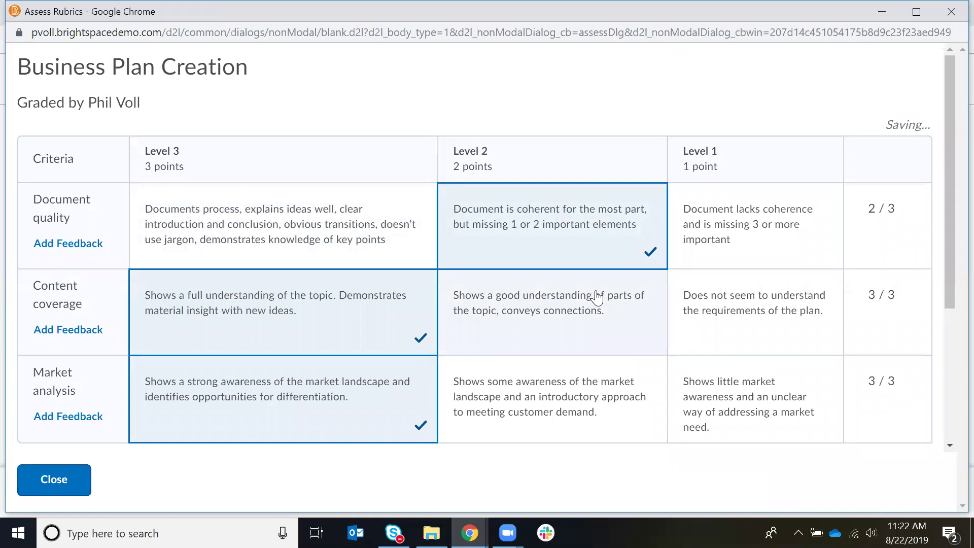
left_click(575, 408)
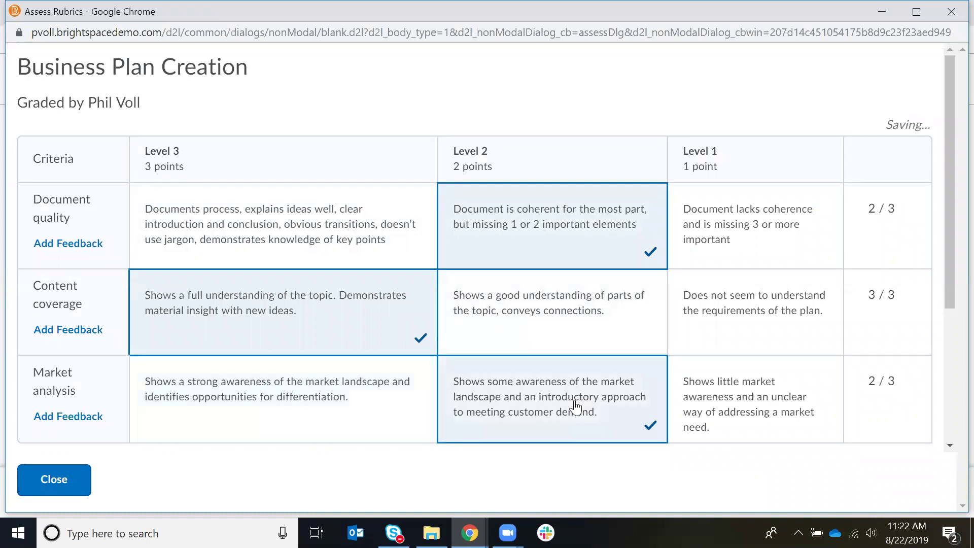
left_click(876, 219)
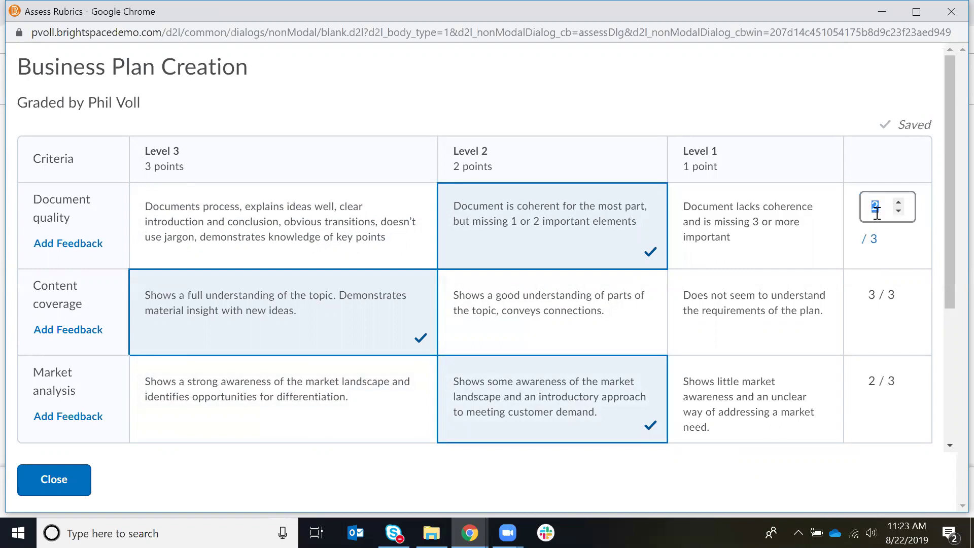
type(".5")
left_click(846, 163)
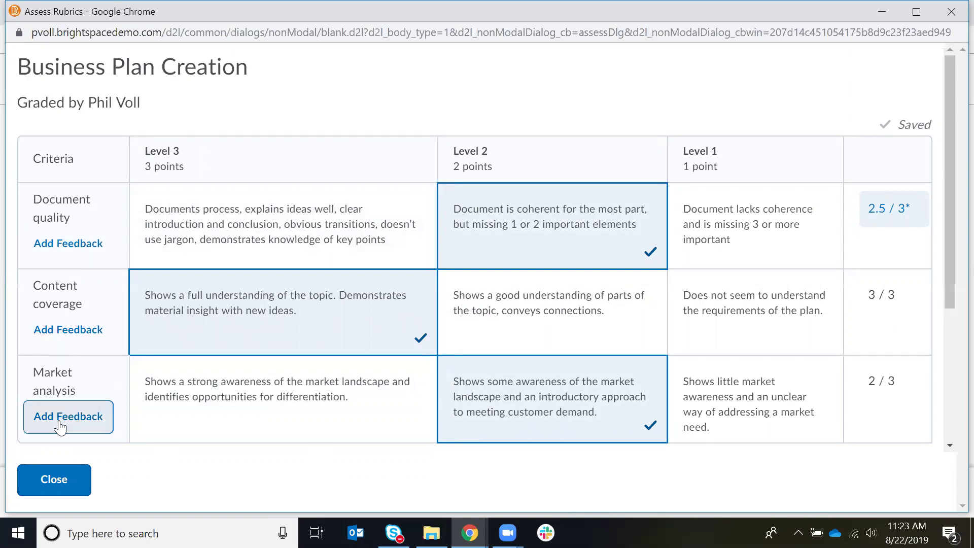
Review the rubric's total and overall score, open the total for editing, and close the rubric.
scroll(193, 402, "down", 4)
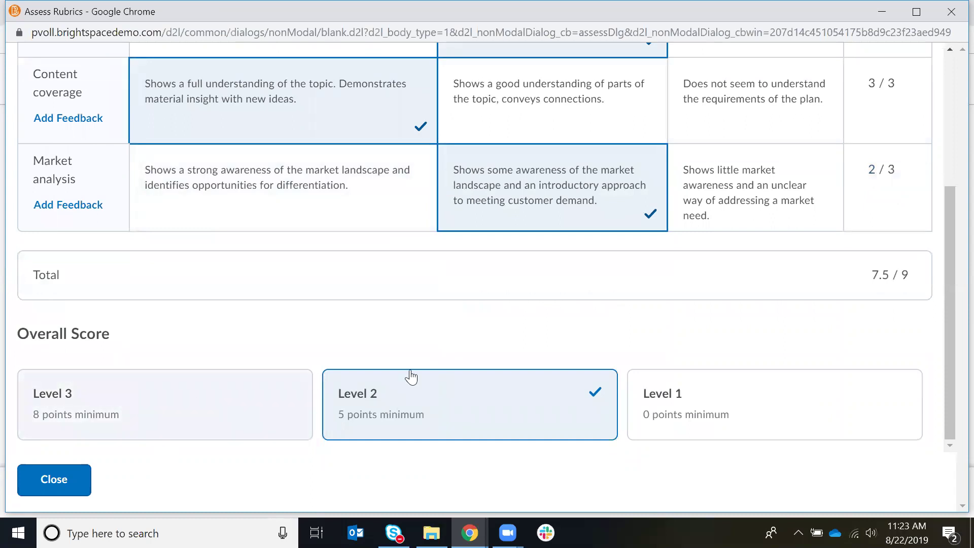
left_click(878, 282)
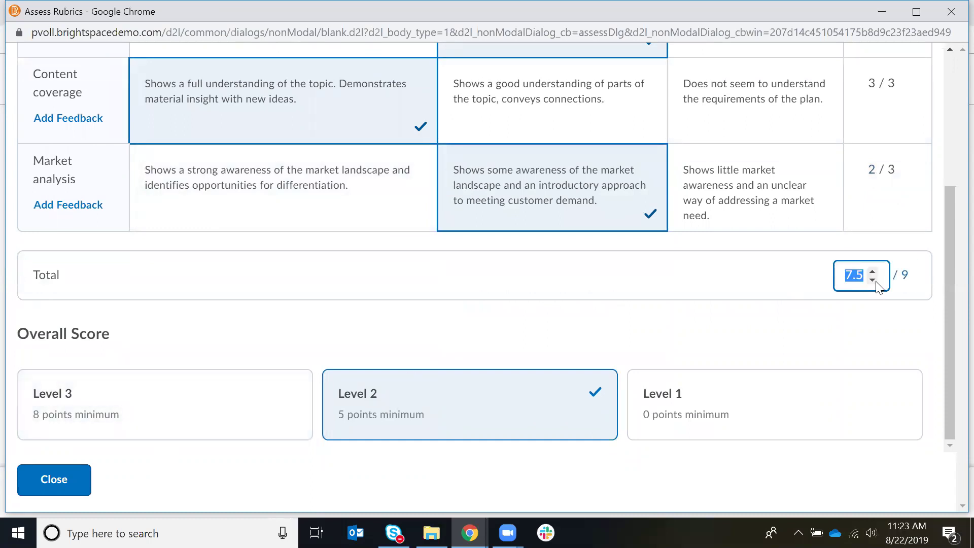
left_click(62, 483)
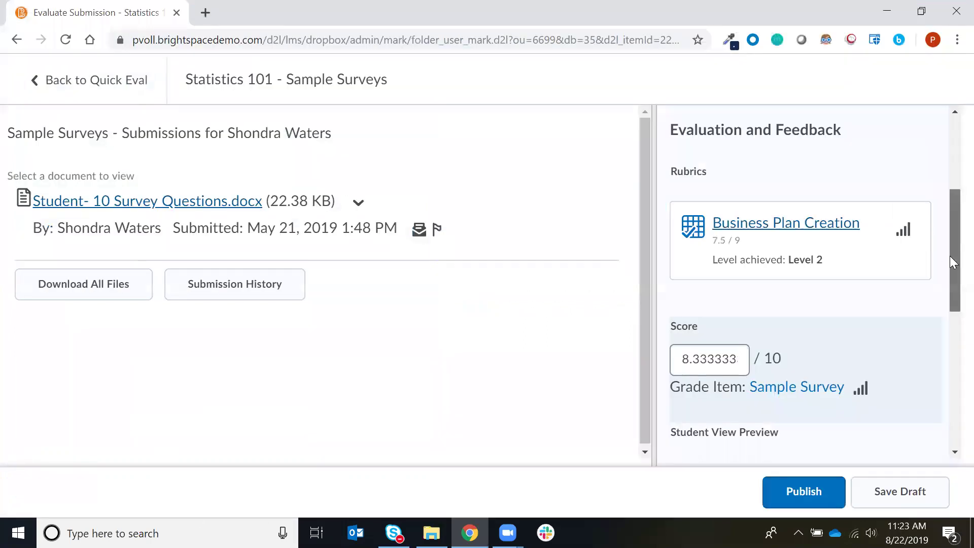
Look through the score and feedback options for the submission, and return to Quick Eval while saving the changes.
scroll(950, 261, "down", 2)
left_click_drag(949, 272, 950, 385)
left_click(793, 248)
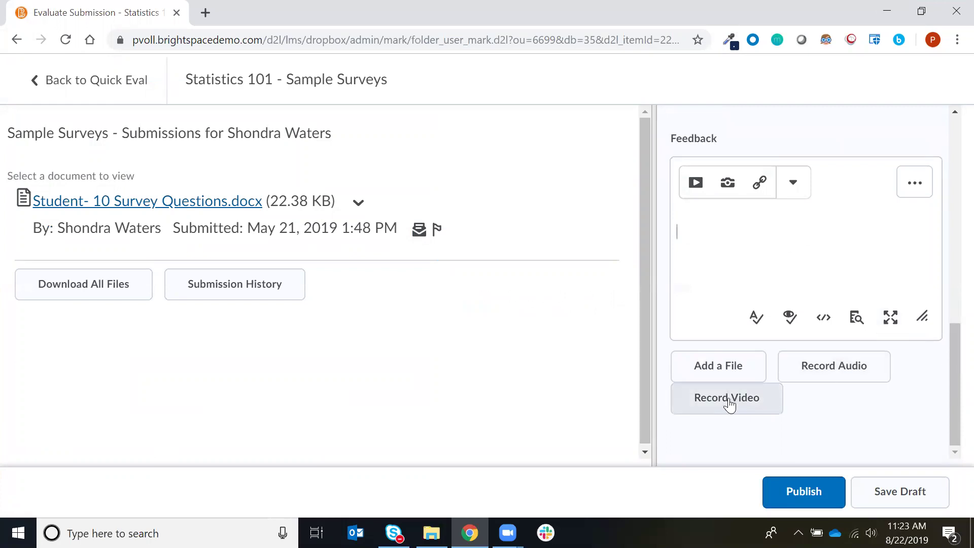
left_click_drag(949, 365, 933, 193)
left_click(73, 83)
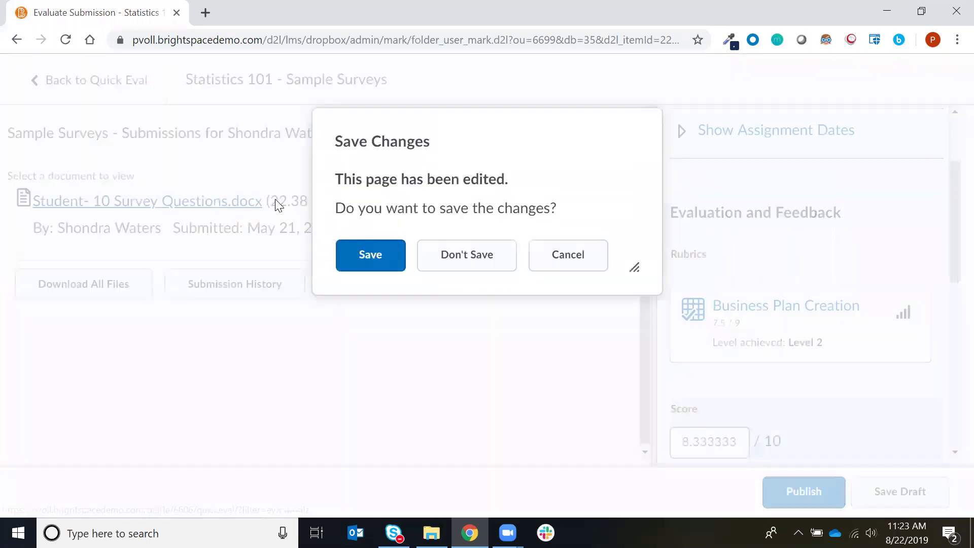
left_click(382, 252)
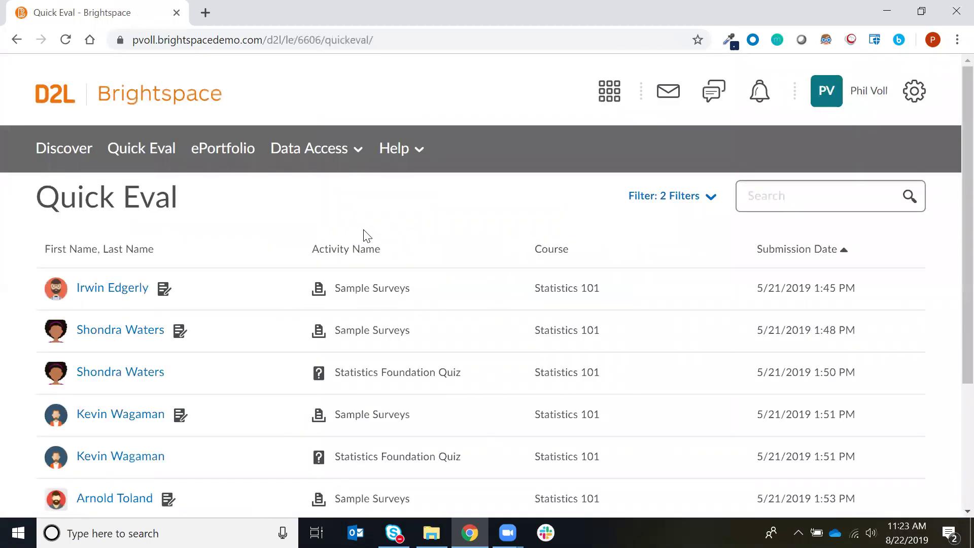
Switch to the Sample Course - English course and open its Grades tool.
scroll(385, 218, "down", 2)
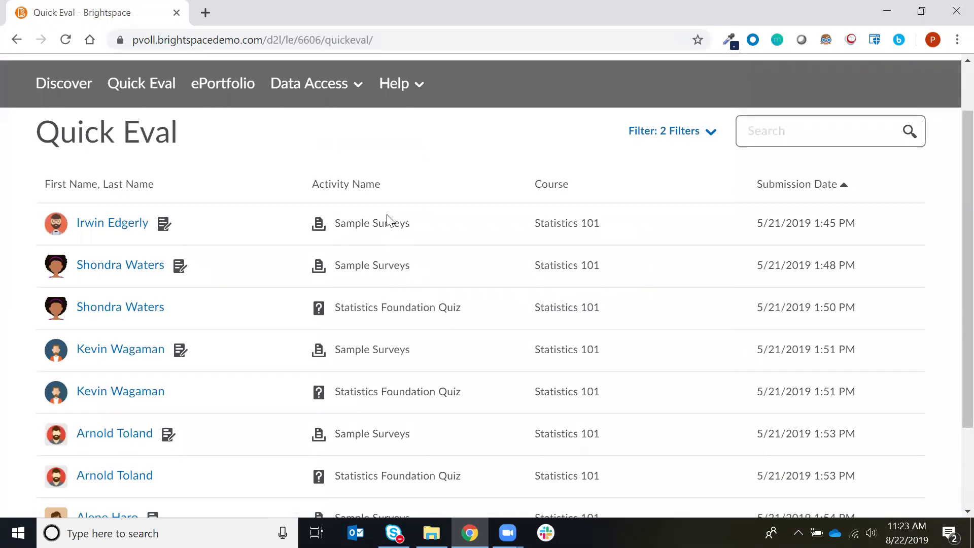
scroll(387, 219, "up", 2)
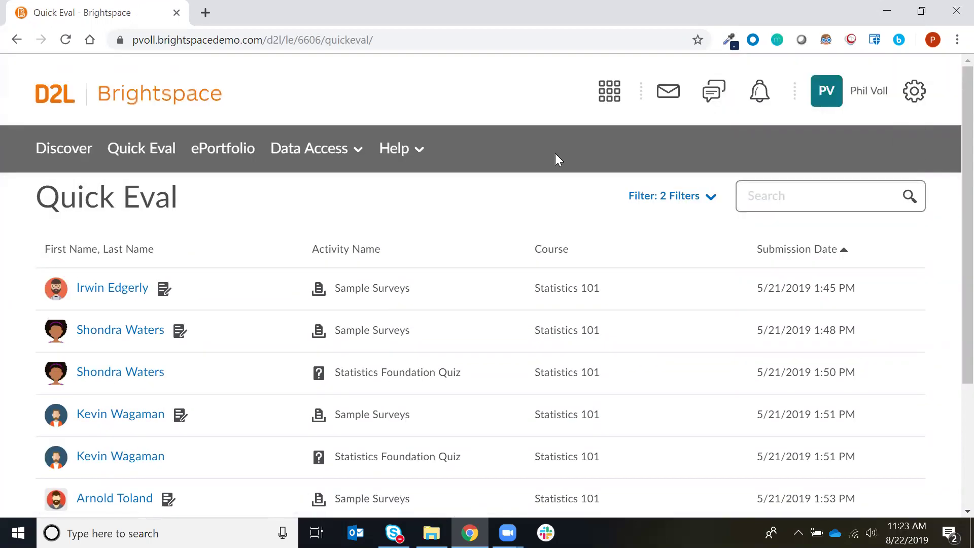
left_click(607, 98)
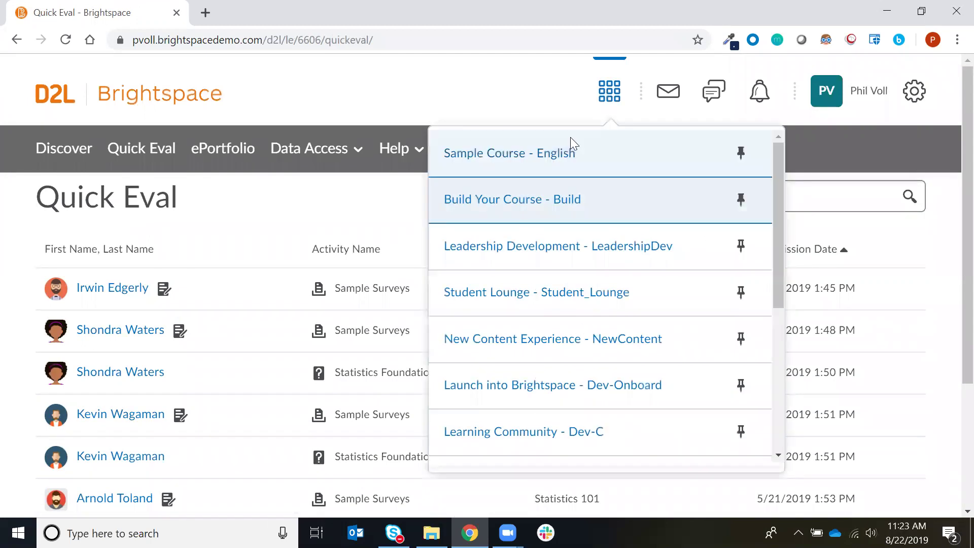
left_click(526, 163)
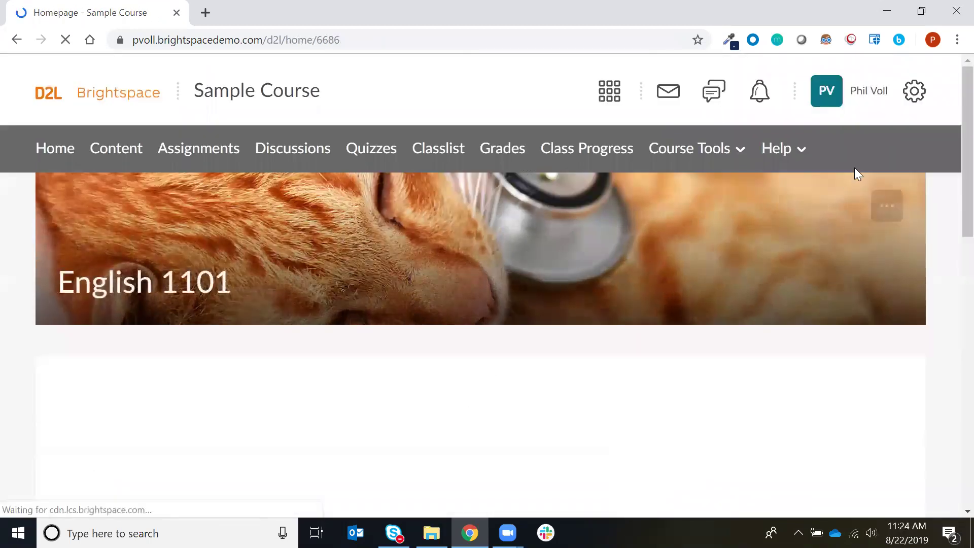
scroll(949, 167, "down", 1)
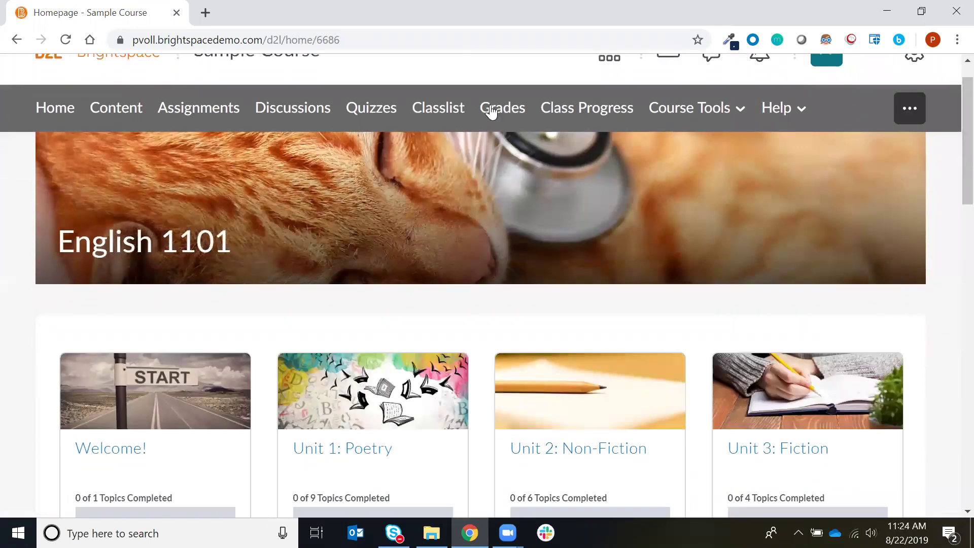
left_click(489, 111)
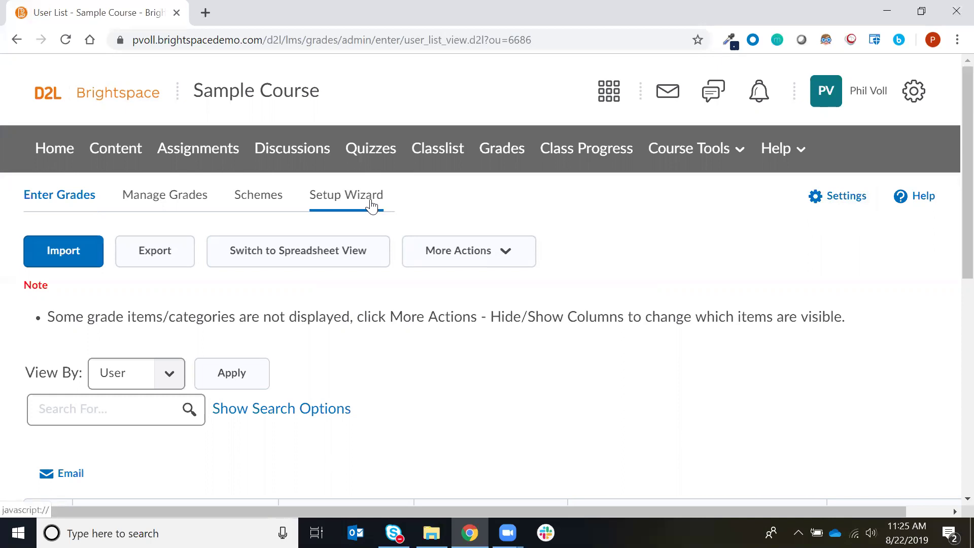
Examine the students' grades for quizzes, discussions and assignments, and the actions available for the Poetry Slam grade item.
scroll(950, 130, "down", 1)
scroll(950, 135, "down", 2)
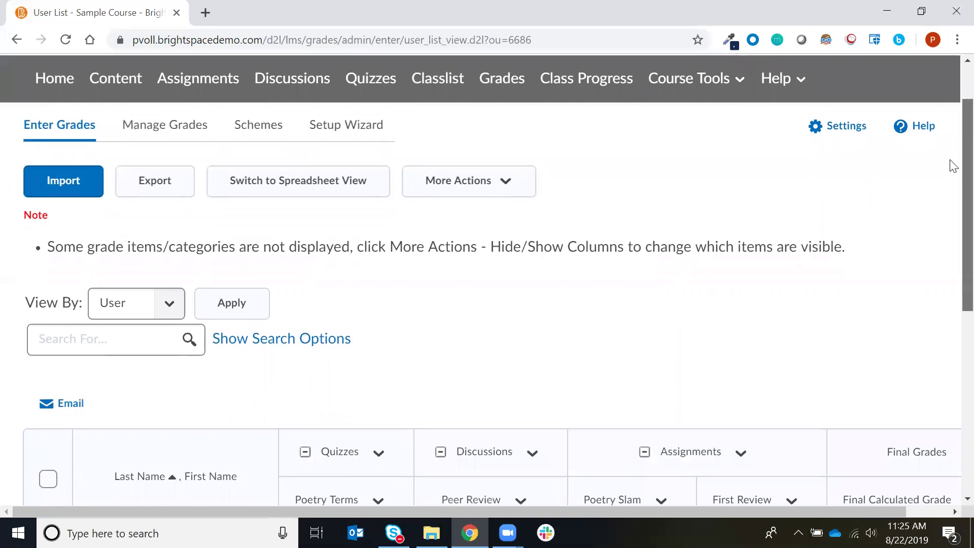
scroll(950, 174, "down", 1)
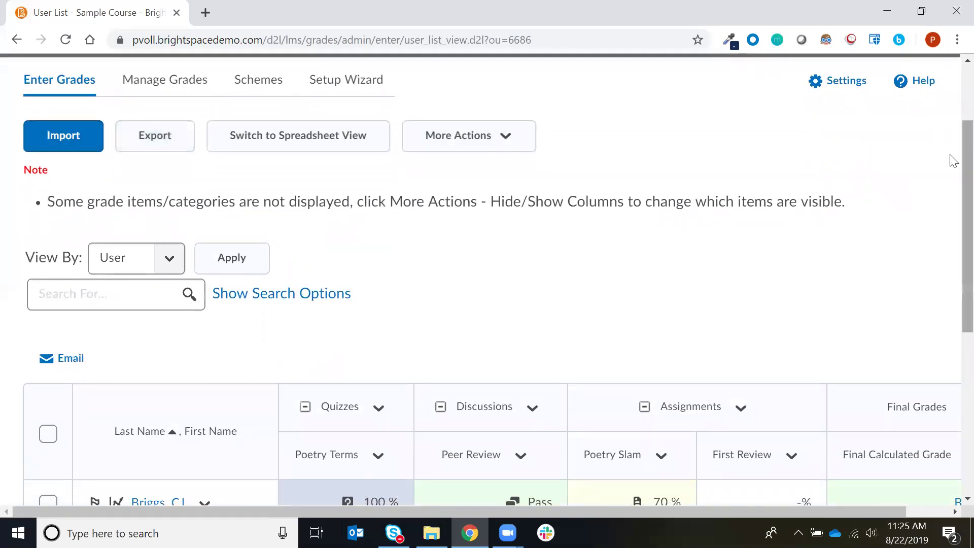
scroll(951, 164, "down", 4)
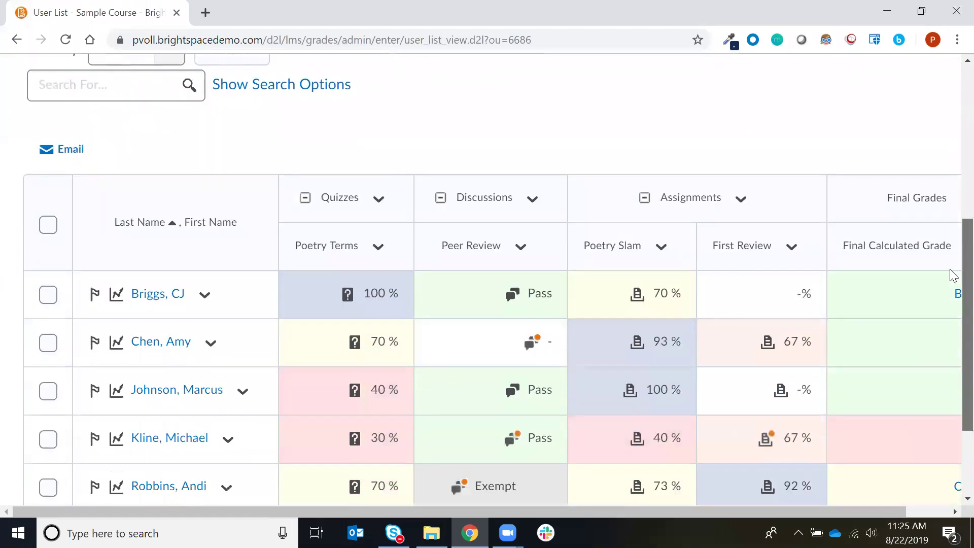
scroll(953, 276, "down", 2)
scroll(952, 304, "down", 1)
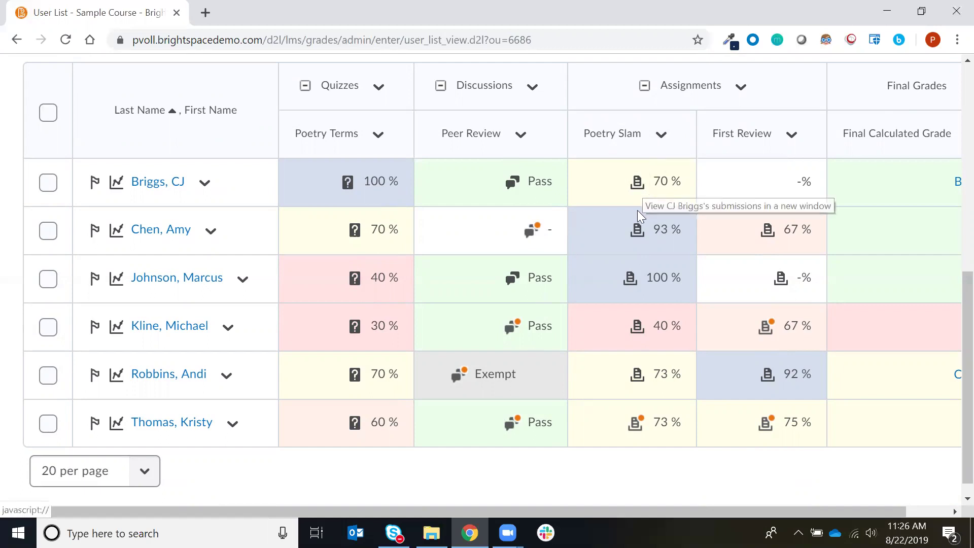
left_click(662, 141)
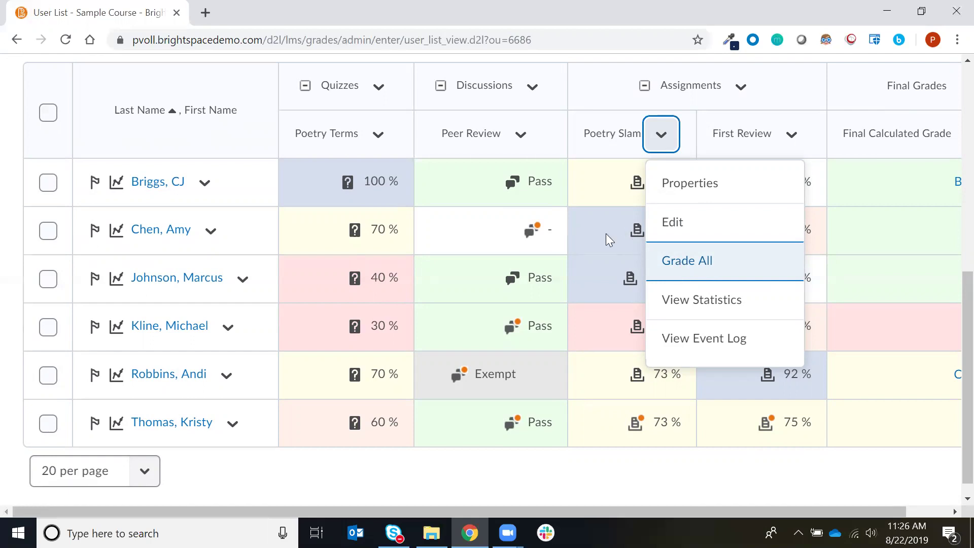
left_click(589, 229)
scroll(588, 228, "up", 6)
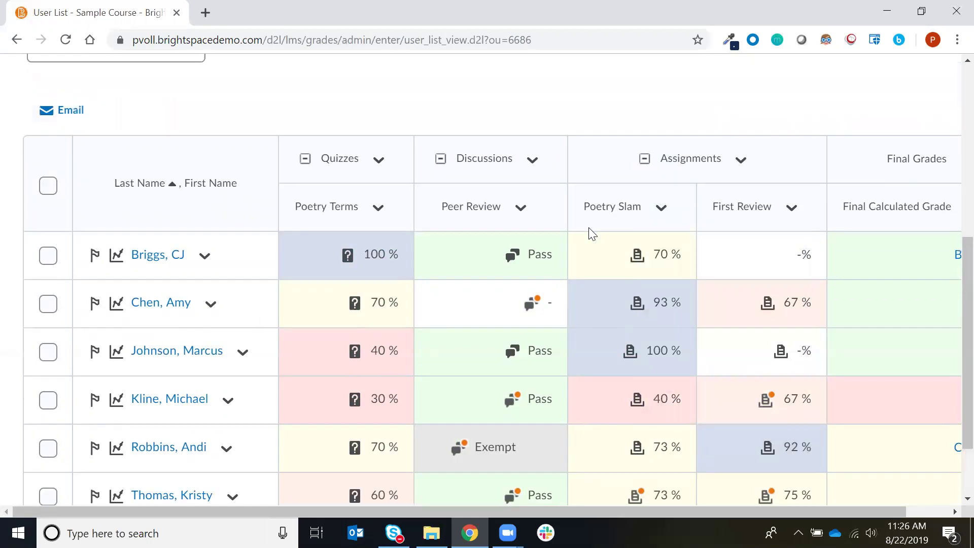
Open the grade management list and examine the grade items with their types, associations and maximum points.
left_click(170, 203)
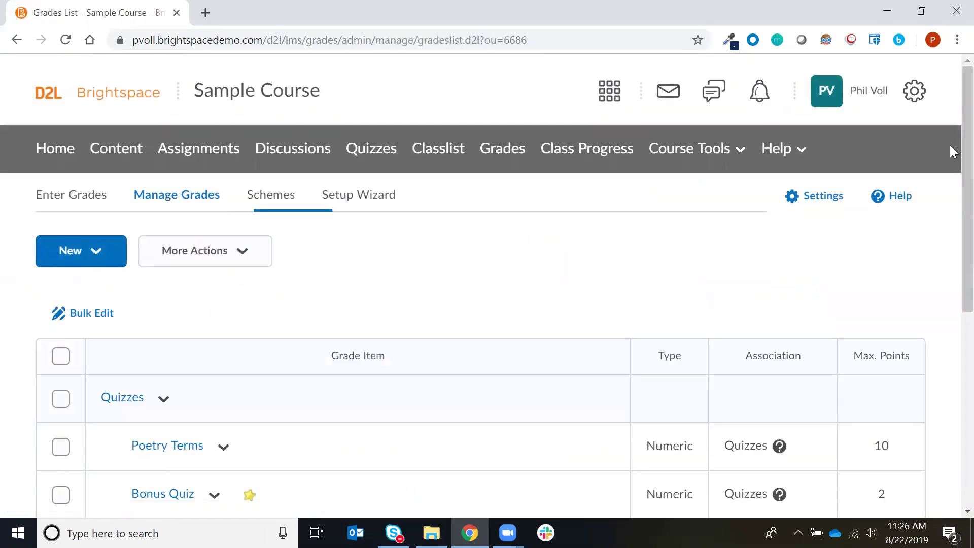
scroll(949, 147, "down", 1)
scroll(953, 171, "down", 3)
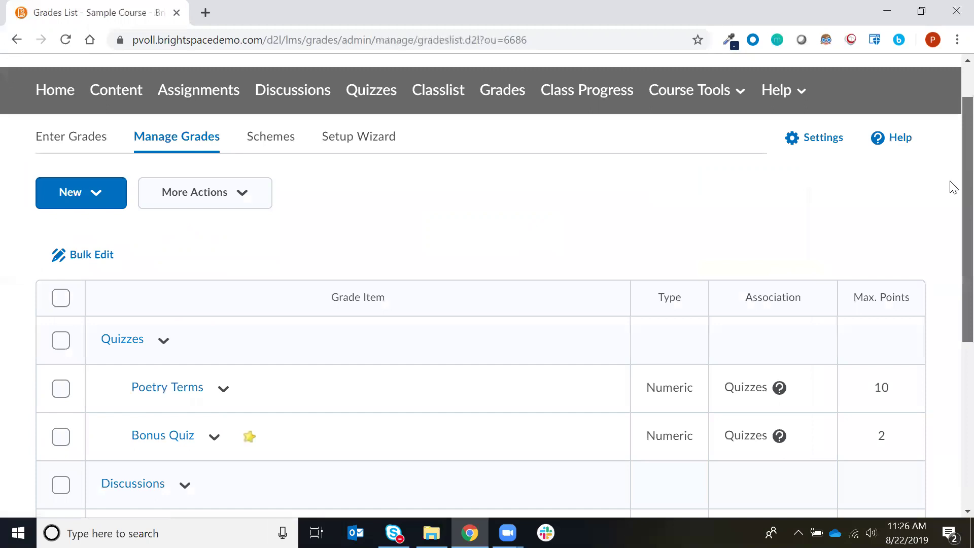
scroll(952, 233, "down", 3)
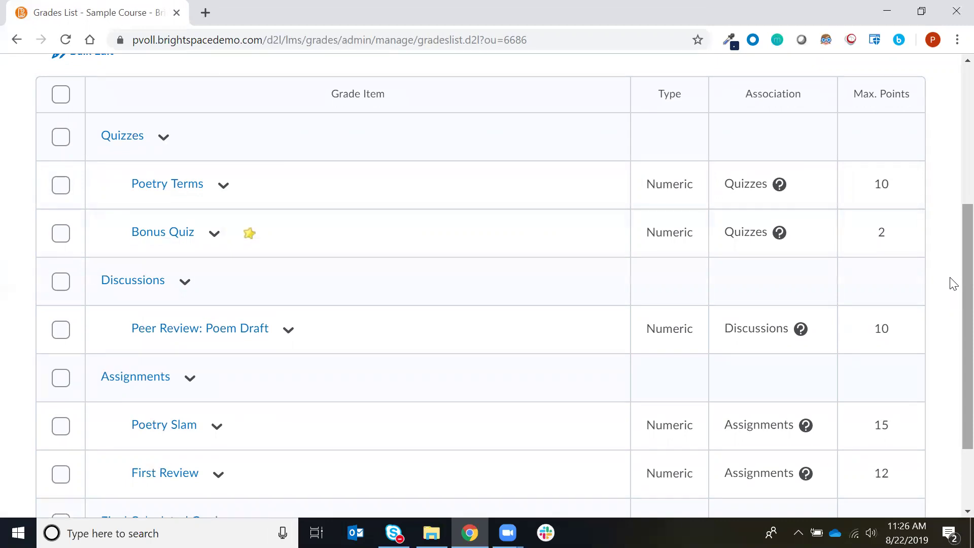
scroll(953, 282, "up", 3)
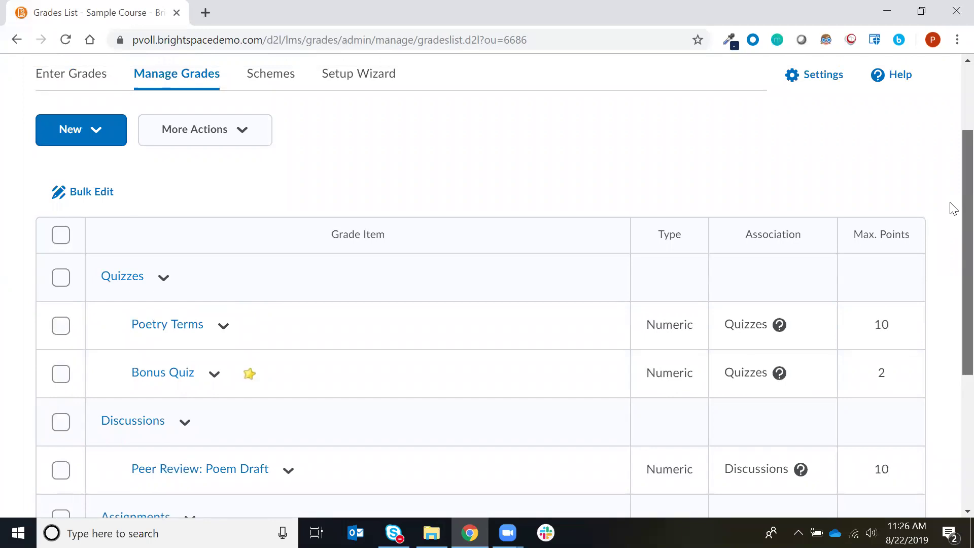
scroll(951, 213, "down", 3)
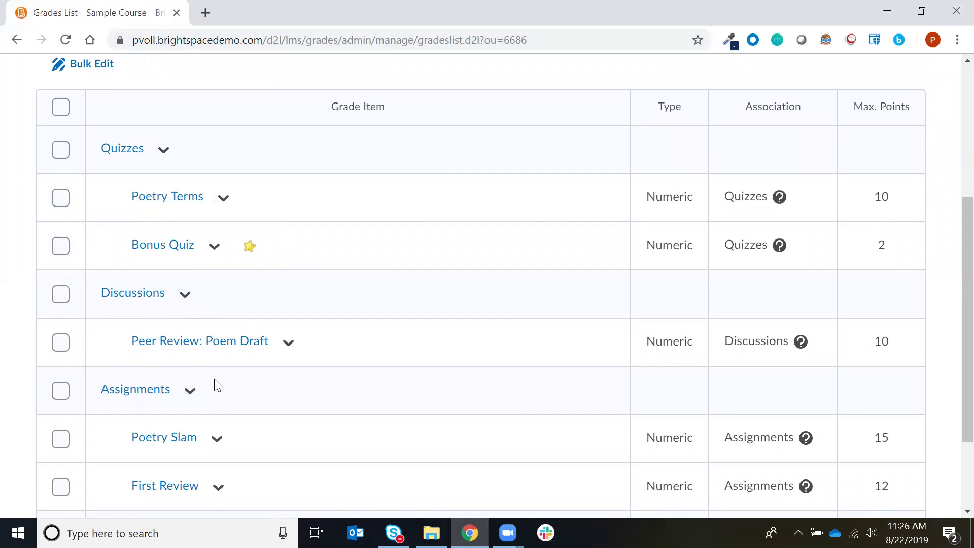
Check which kinds of new gradebook entries can be created, without creating one.
scroll(217, 385, "up", 4)
left_click(76, 186)
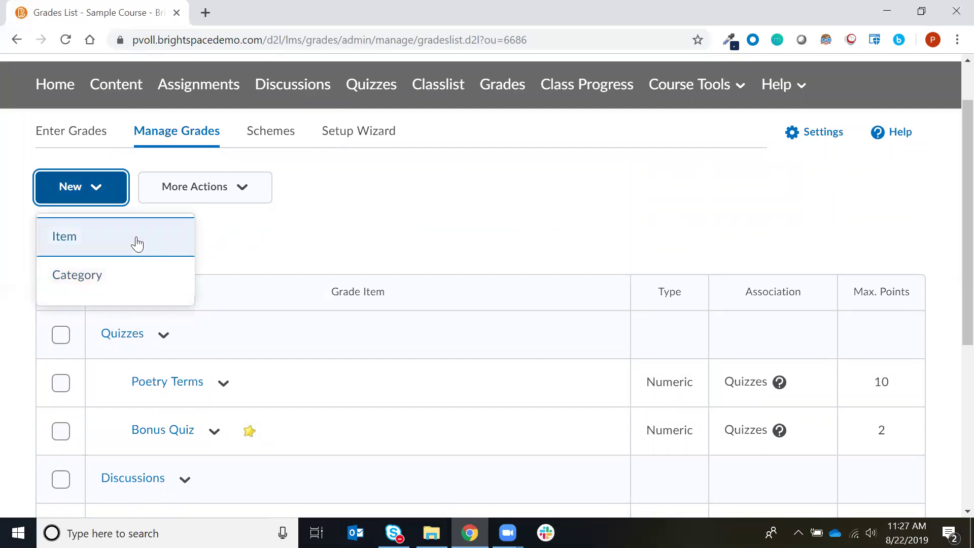
left_click(507, 270)
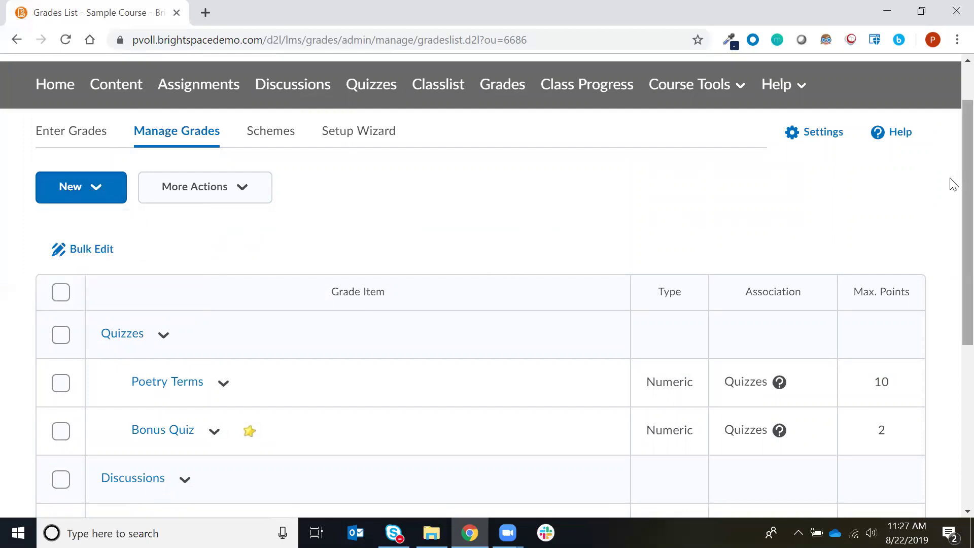
Examine the grade items under Quizzes, Discussions and Assignments, including the bonus marker on the Bonus Quiz.
scroll(952, 208, "down", 1)
scroll(953, 210, "down", 3)
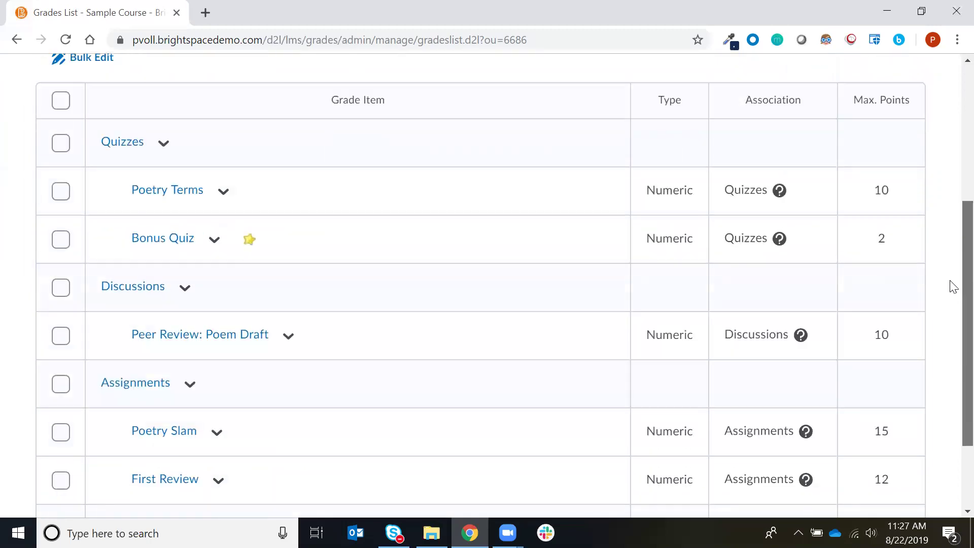
scroll(952, 285, "down", 1)
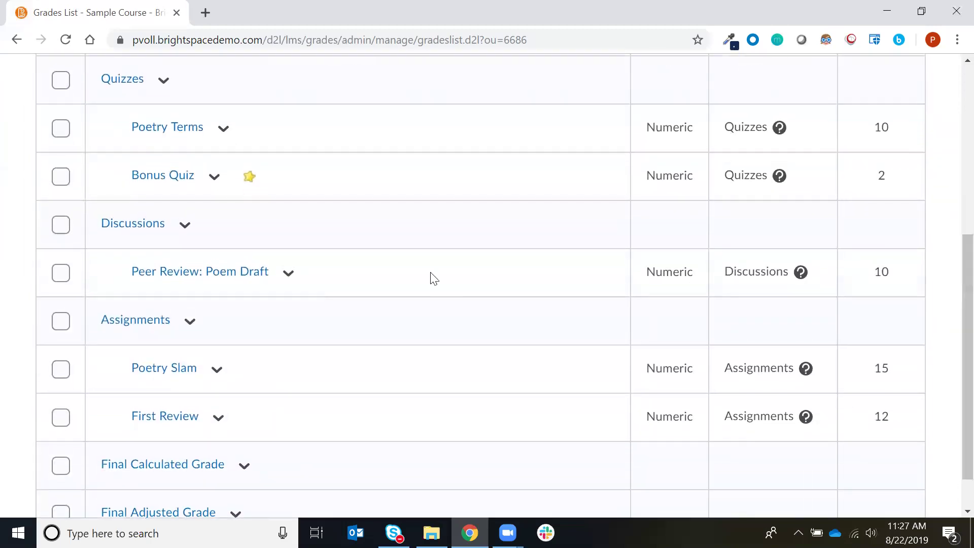
mouse_move(246, 178)
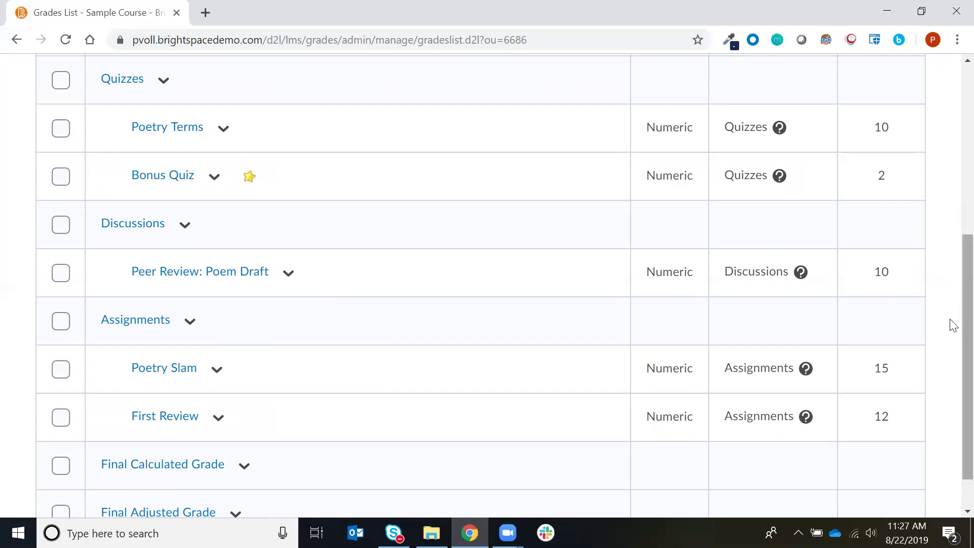
scroll(949, 320, "up", 2)
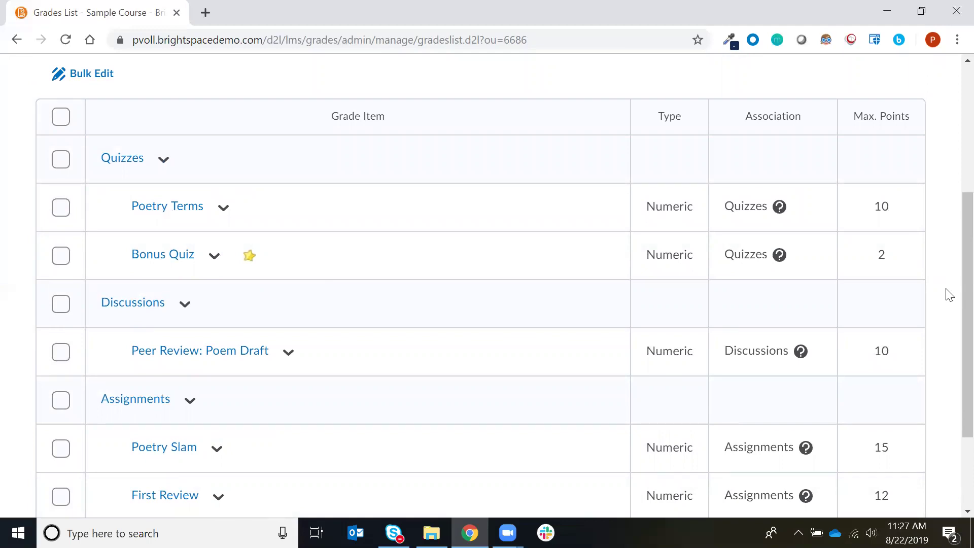
scroll(950, 273, "up", 2)
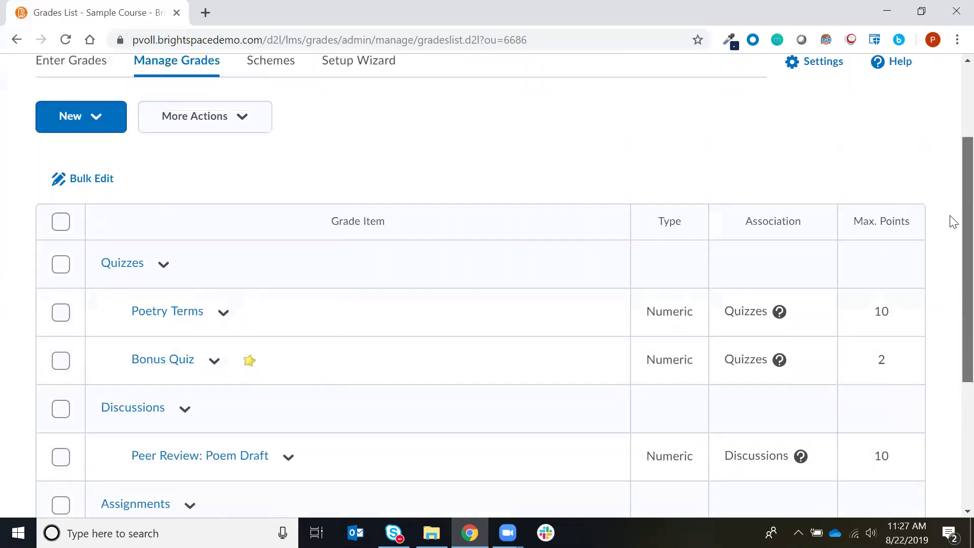
scroll(952, 216, "up", 1)
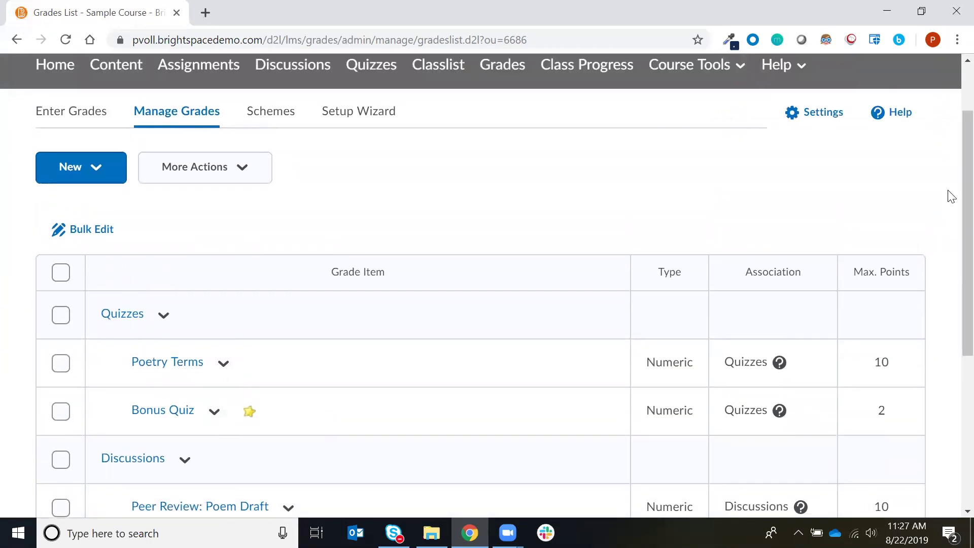
scroll(344, 256, "up", 2)
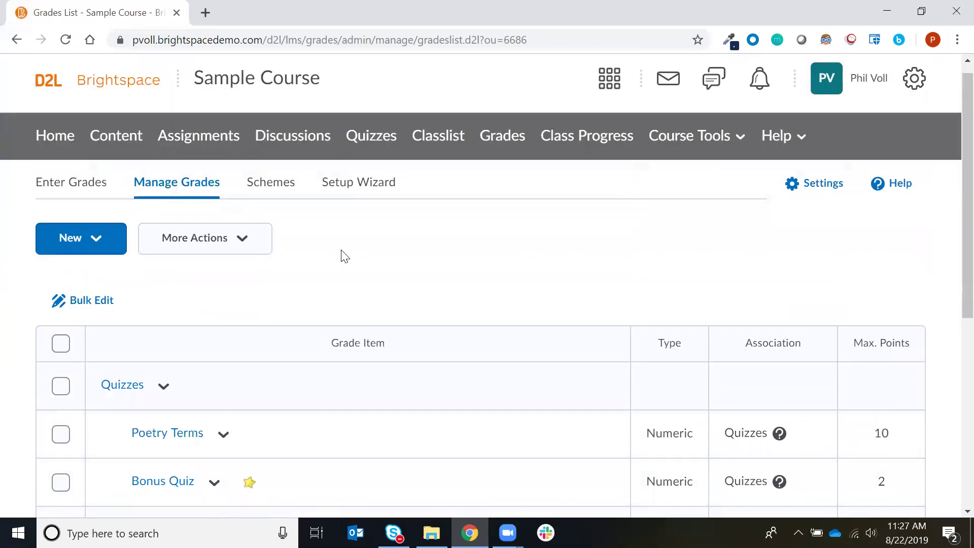
Open the course's Quizzes tool and start a new quiz.
left_click(371, 137)
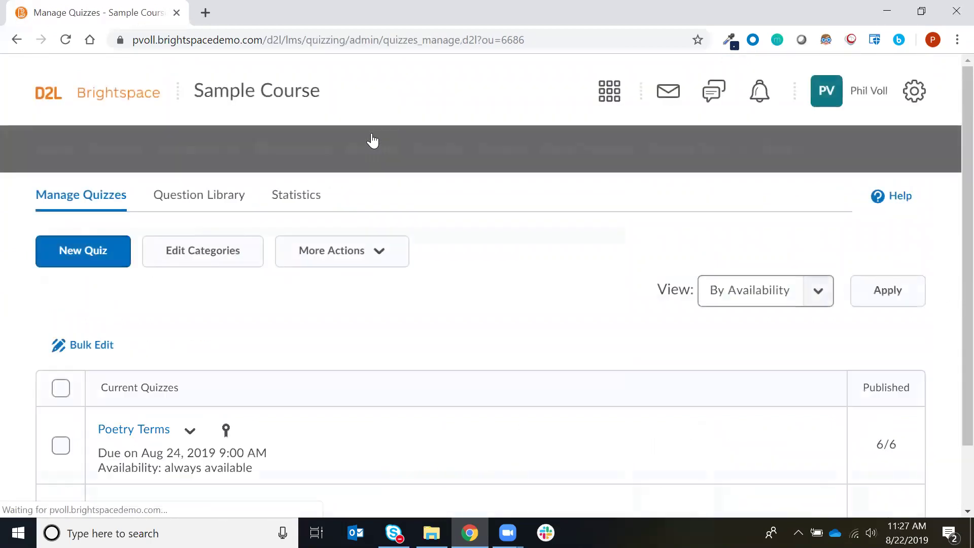
scroll(950, 223, "down", 2)
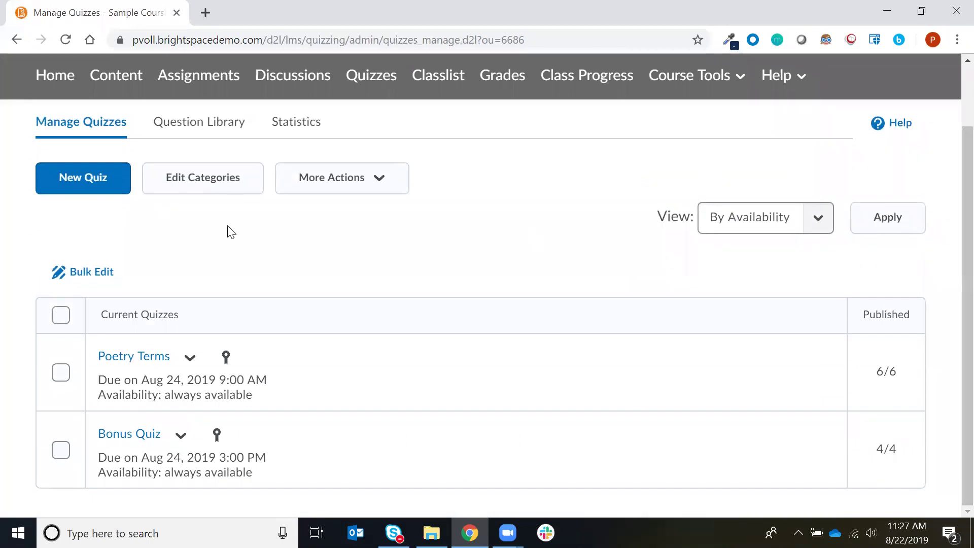
left_click(120, 192)
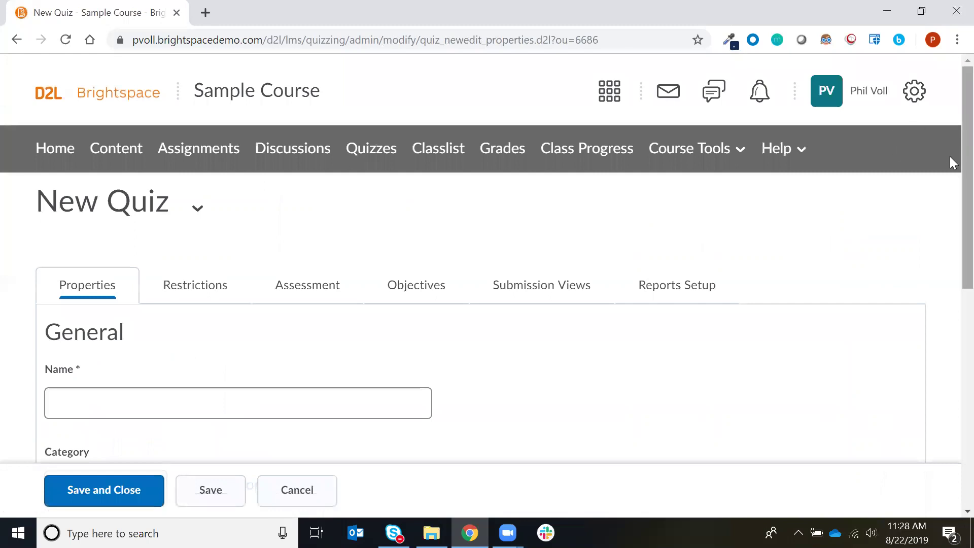
Name the new quiz "Extra Bonus Quiz".
scroll(951, 167, "down", 2)
scroll(952, 210, "down", 1)
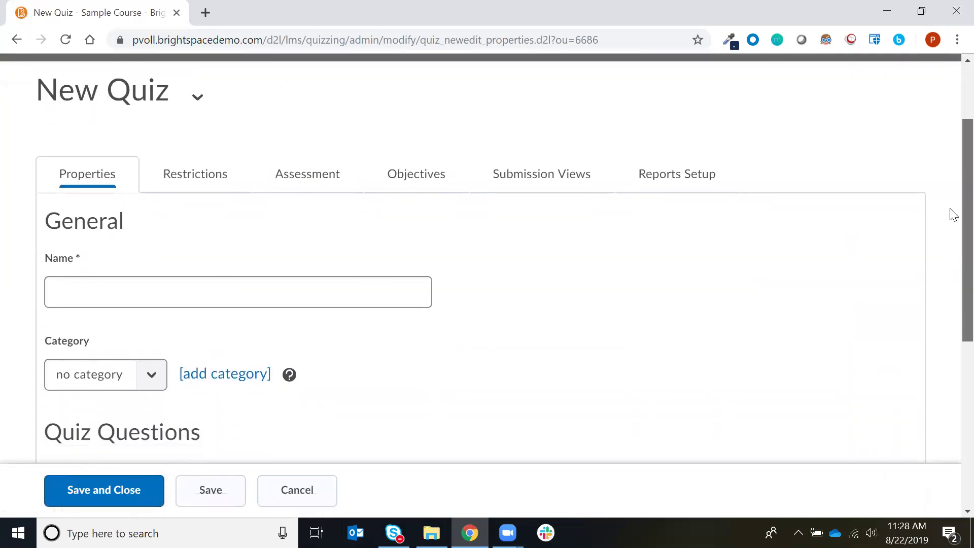
left_click(279, 278)
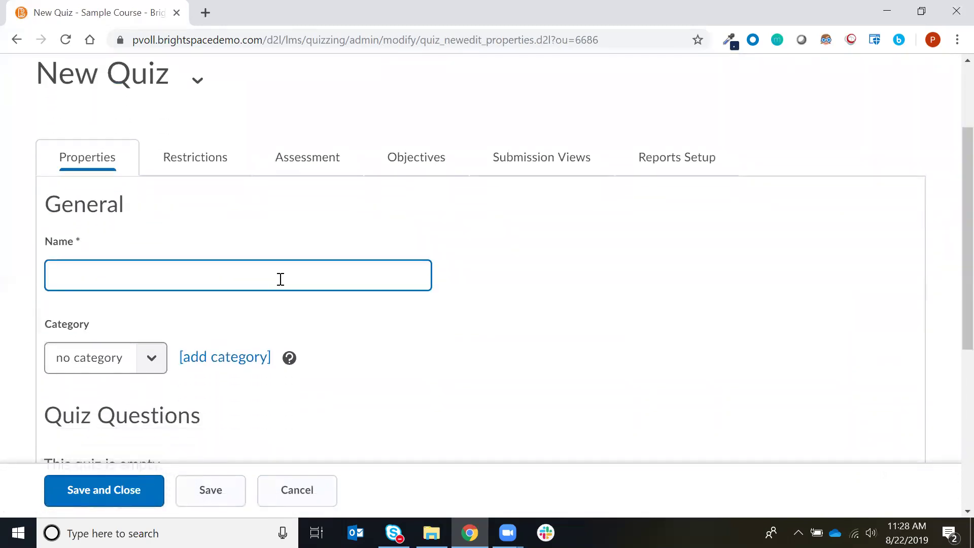
type("U")
key("BackSpace")
type("Extra")
key("BackSpace")
key("BackSpace")
type("ra Bonus Quiz")
left_click(469, 323)
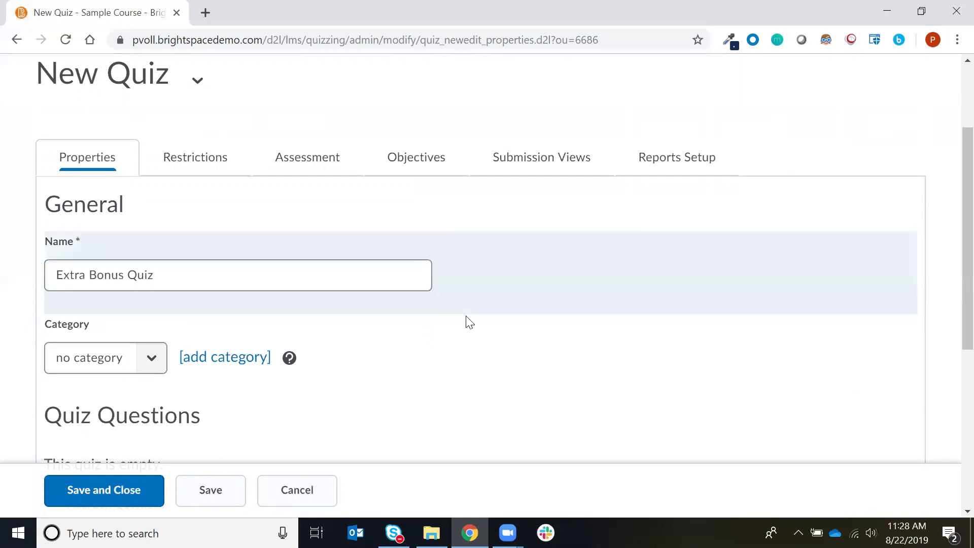
Open the quiz's question editor and start adding a question pool.
scroll(469, 323, "down", 4)
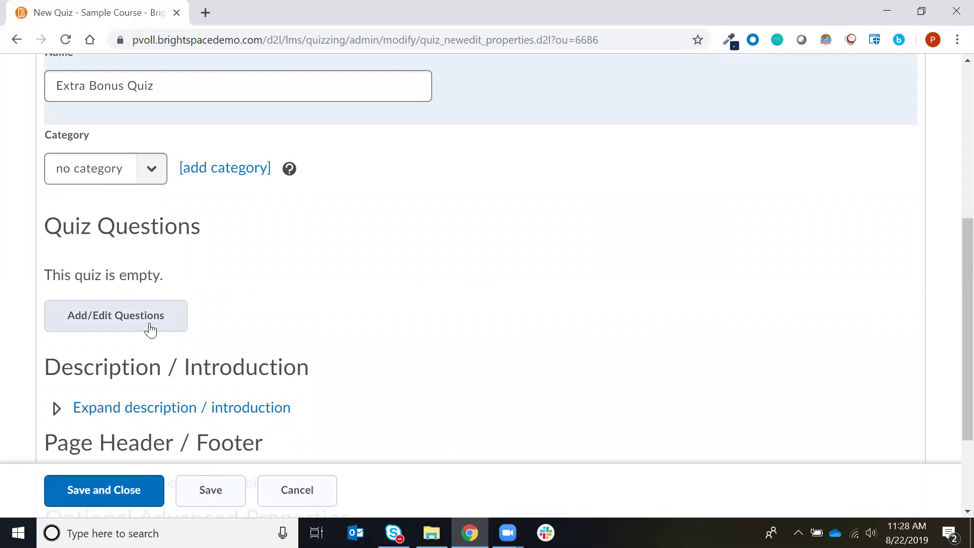
left_click(152, 329)
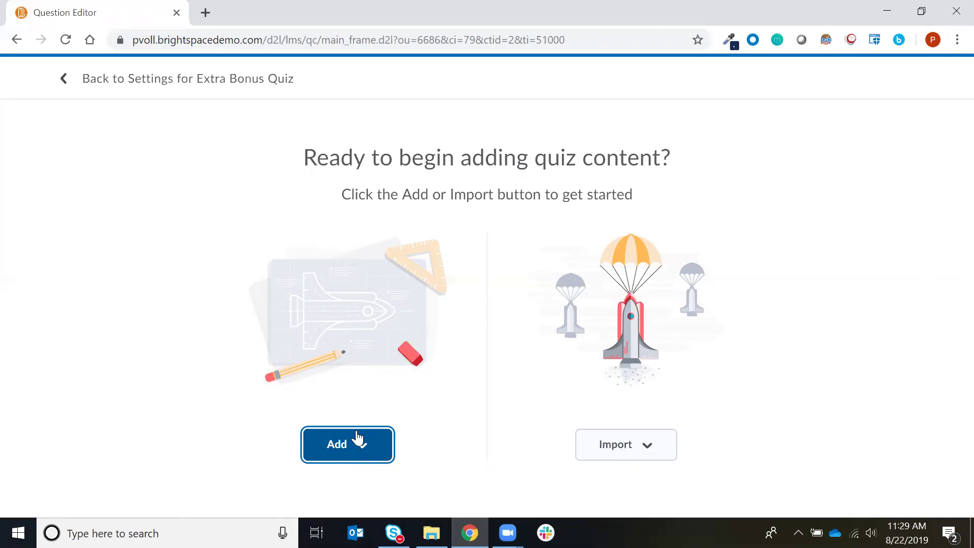
left_click(349, 452)
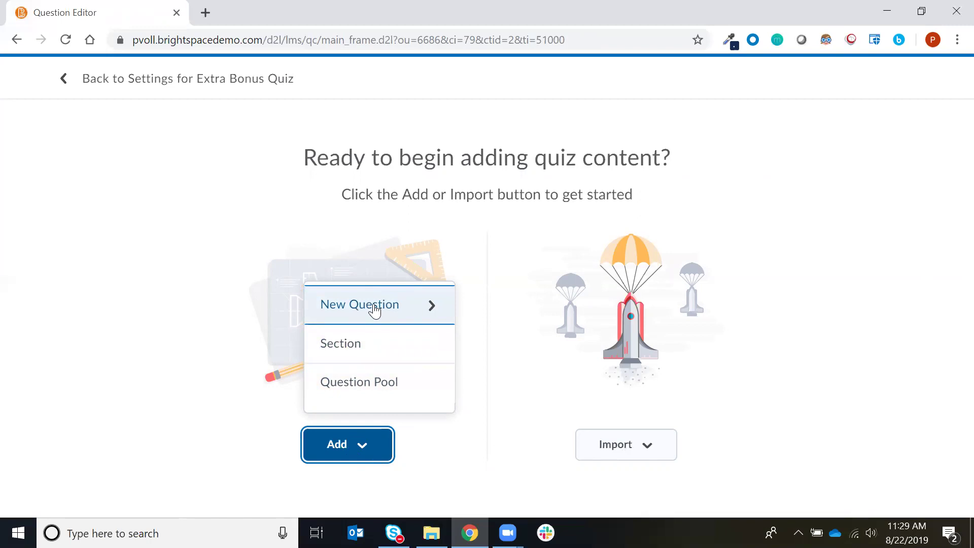
left_click(381, 385)
Title the question pool "New Random Question Pool".
left_click(201, 173)
type("N")
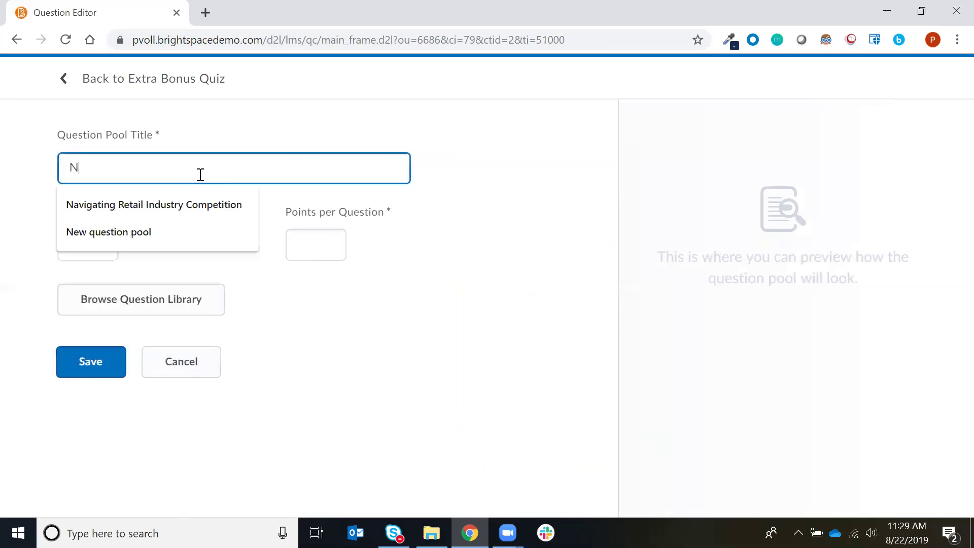
type("ew Random QUesti")
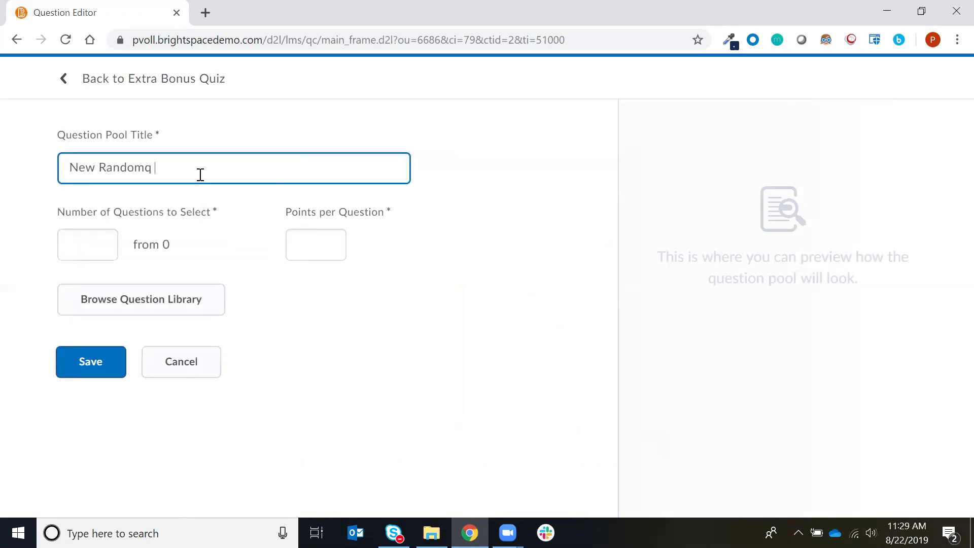
key("BackSpace")
key("BackSpace")
key("BackSpace")
key("BackSpace")
key("BackSpace")
type("uestion Pool")
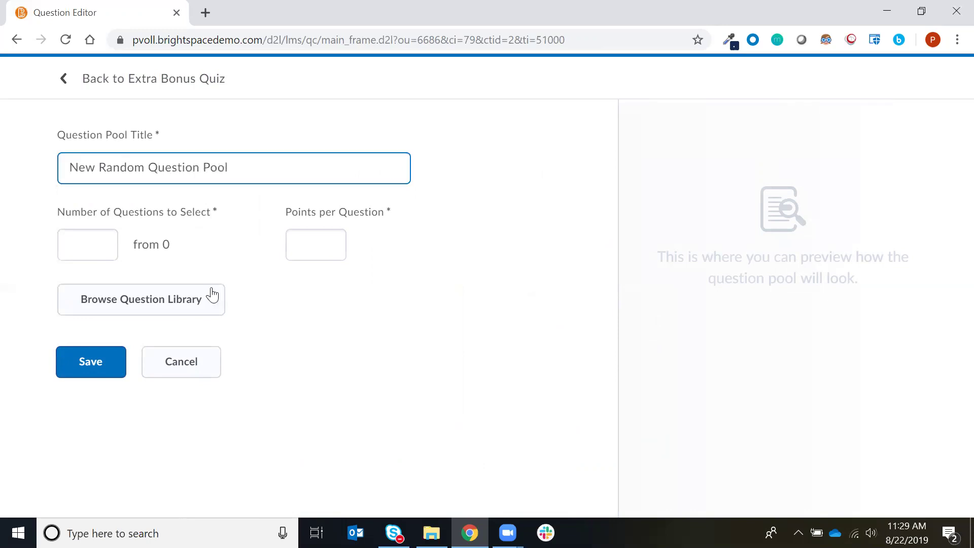
Browse the question library, check the question type filters, and add all of the library's questions to the pool.
left_click(199, 300)
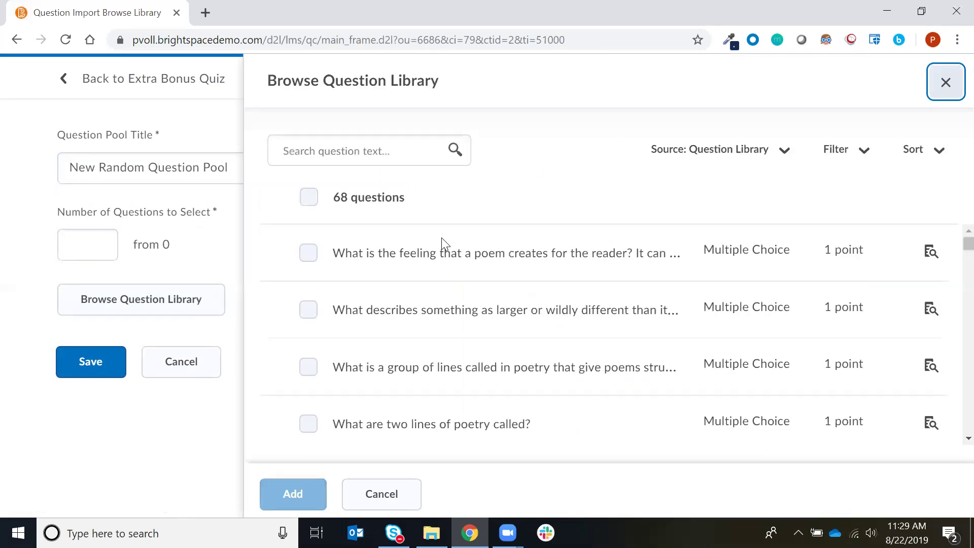
scroll(444, 240, "down", 3)
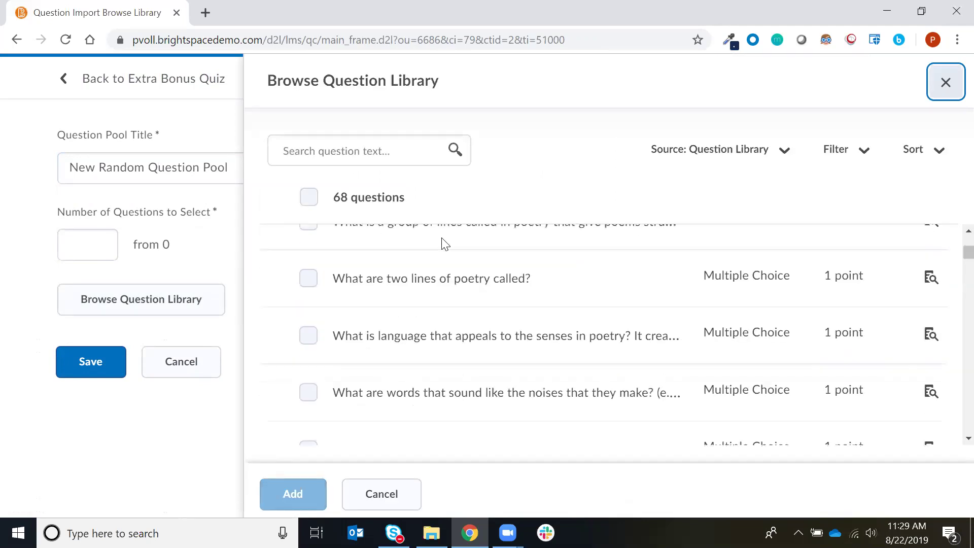
scroll(445, 241, "up", 3)
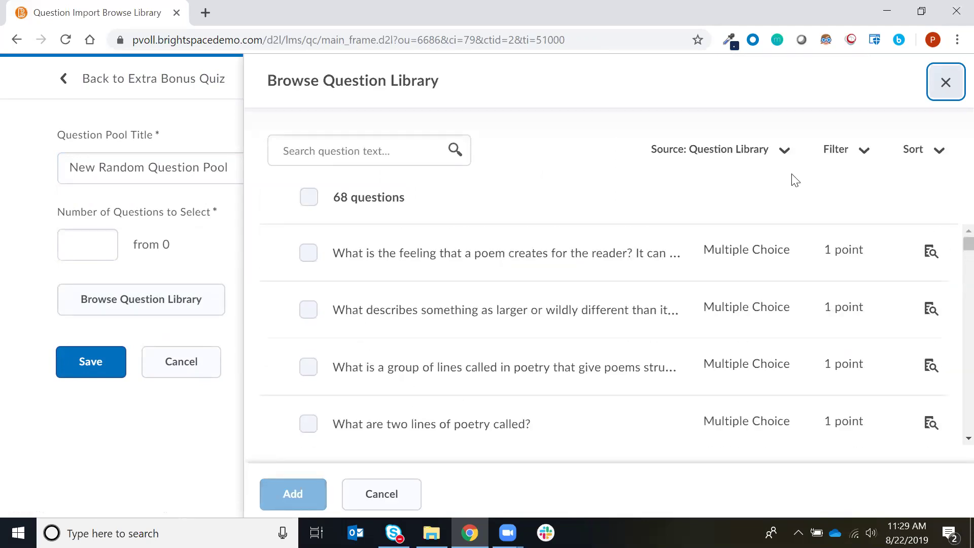
left_click(846, 155)
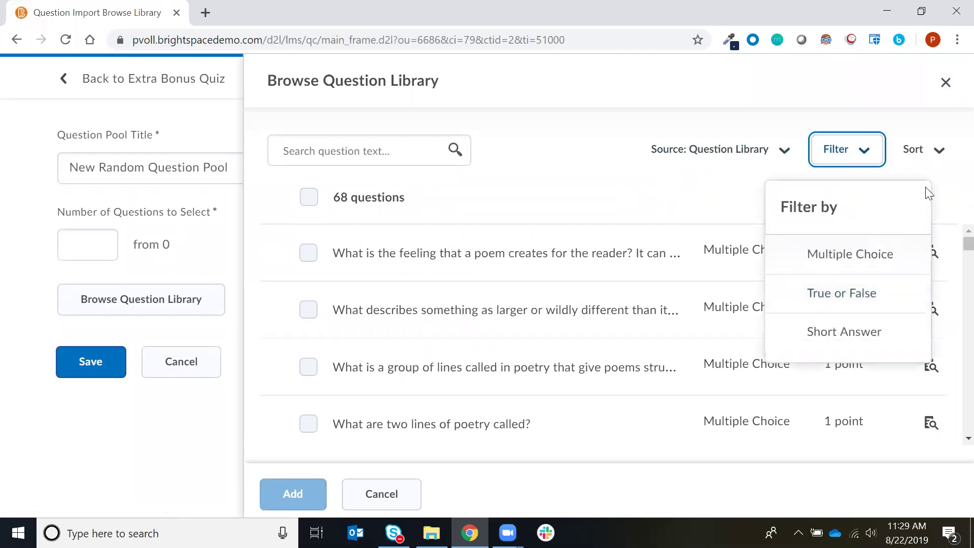
left_click(706, 192)
left_click(308, 197)
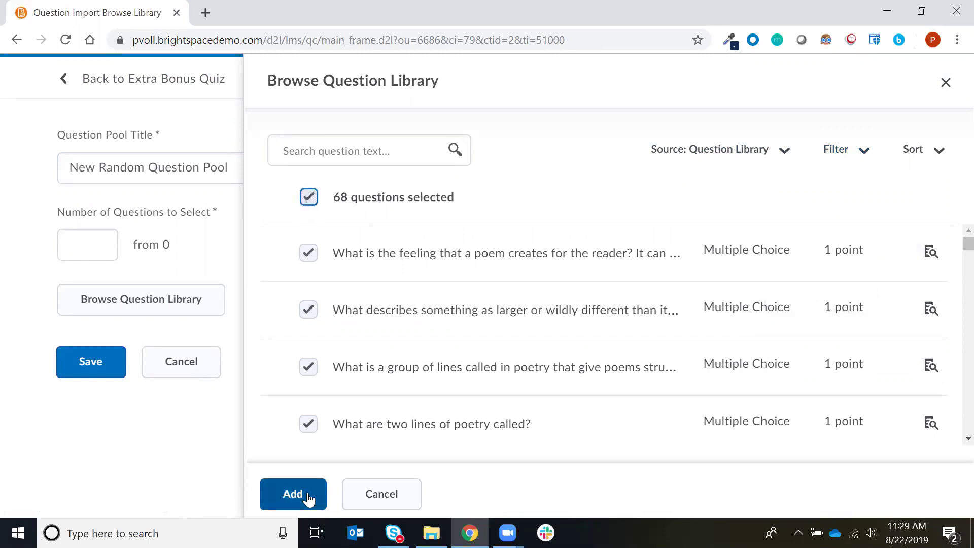
left_click(293, 493)
Set the number of questions to select from the pool to 23, and review the preview and the added questions.
left_click(98, 249)
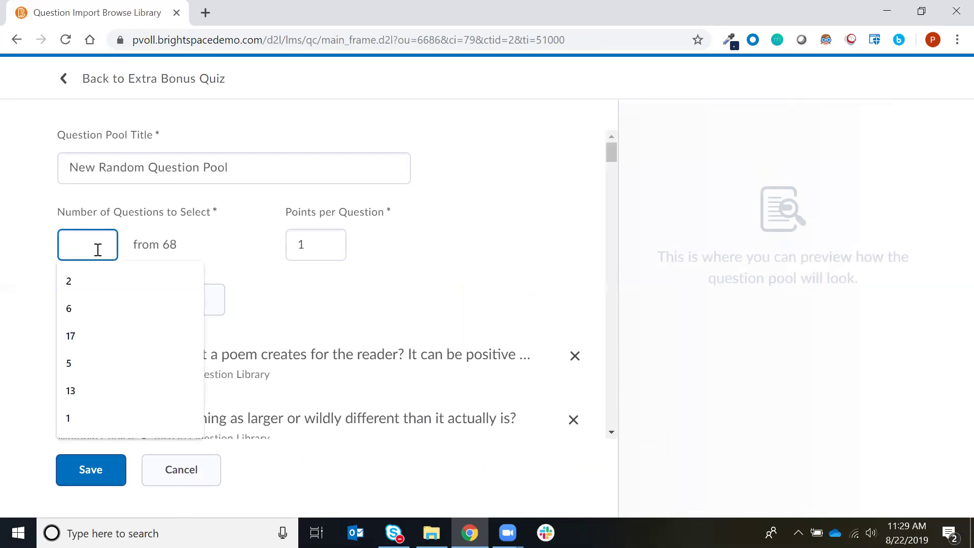
type("23")
left_click(259, 251)
left_click(326, 249)
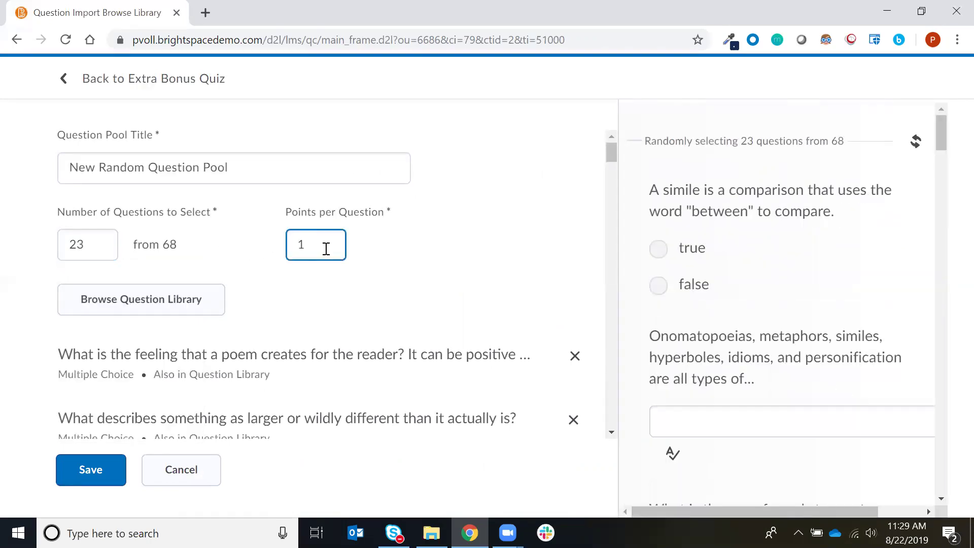
scroll(792, 286, "down", 13)
scroll(793, 287, "down", 5)
scroll(745, 283, "up", 4)
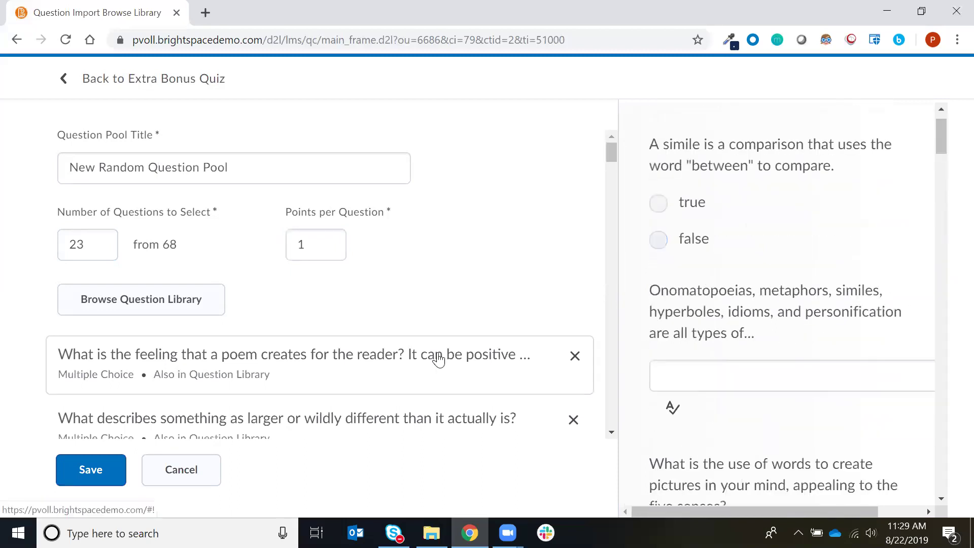
scroll(436, 358, "down", 10)
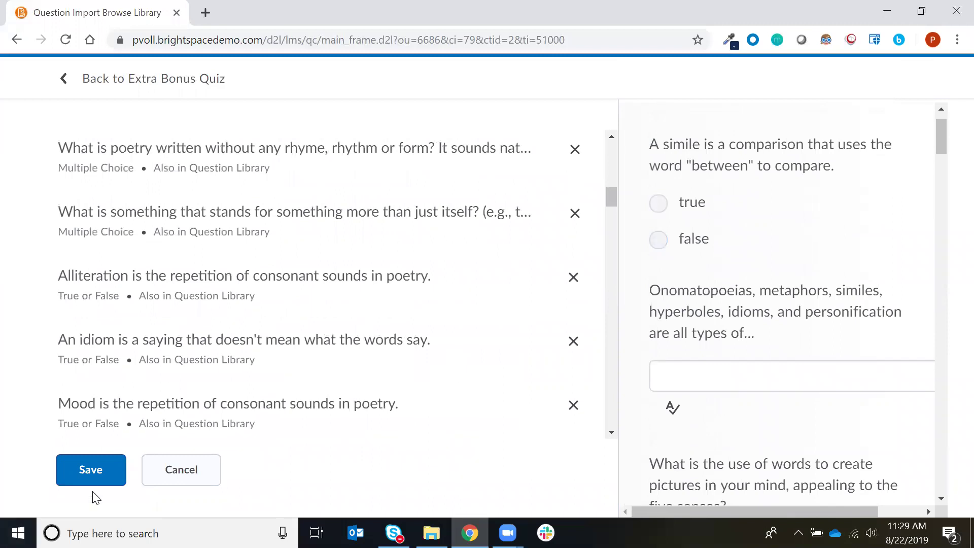
Save the question pool and start a new Multiple Choice question in the Extra Bonus Quiz.
left_click(89, 476)
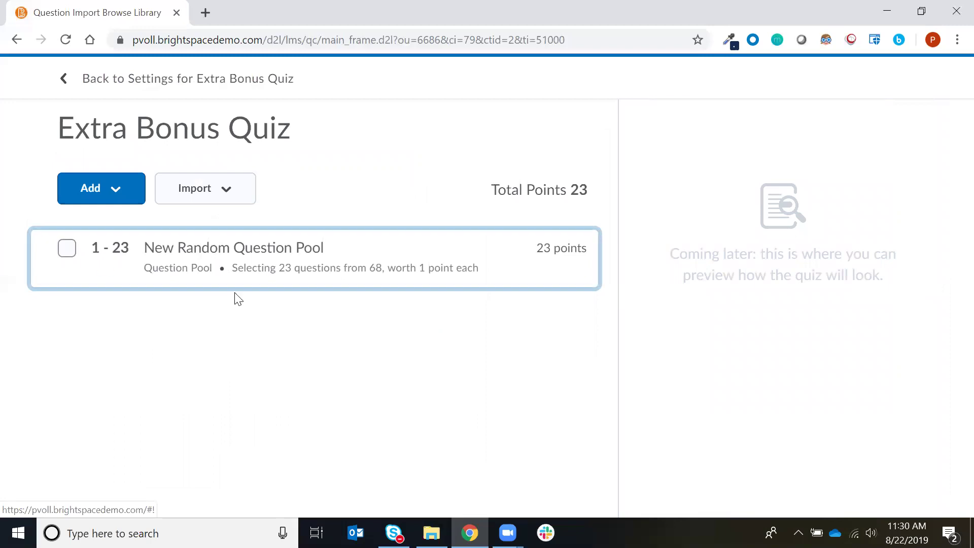
left_click(102, 188)
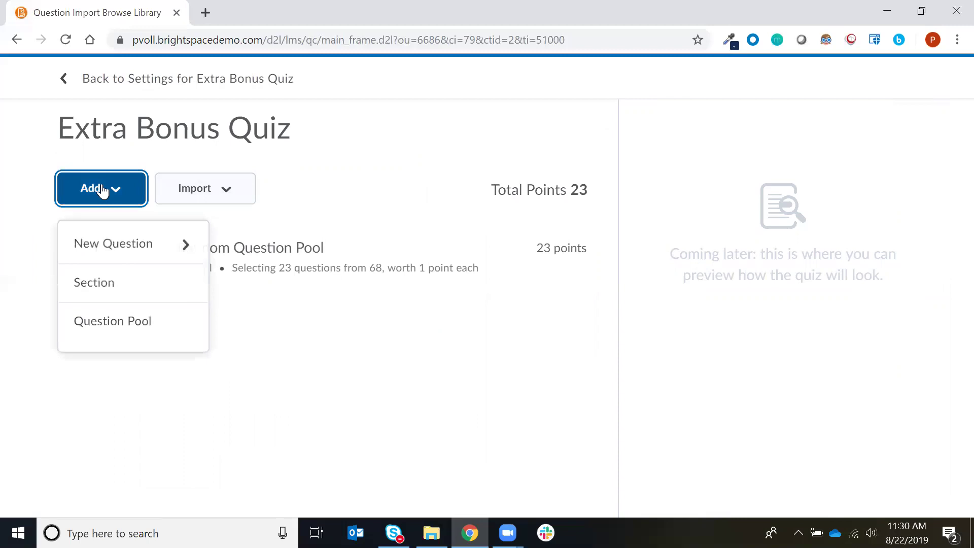
left_click(116, 242)
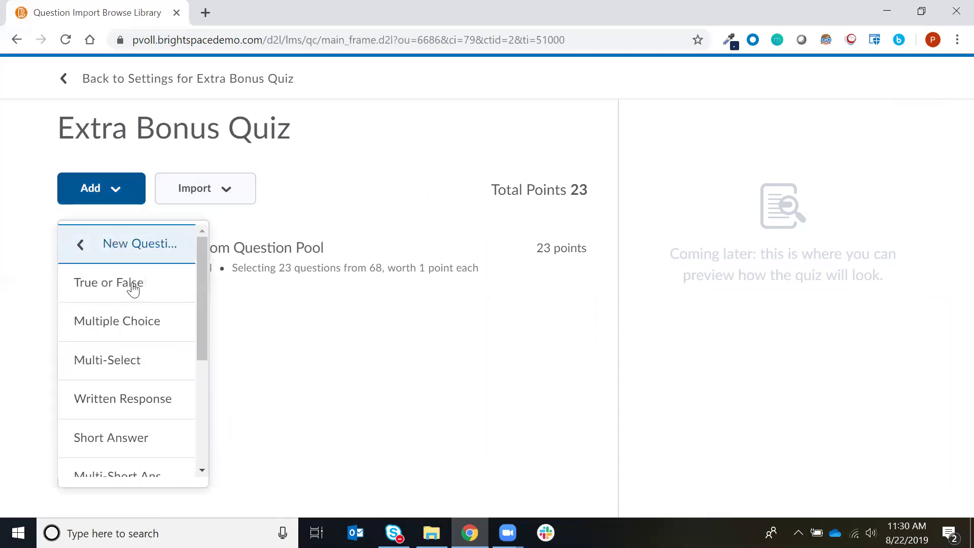
left_click(139, 330)
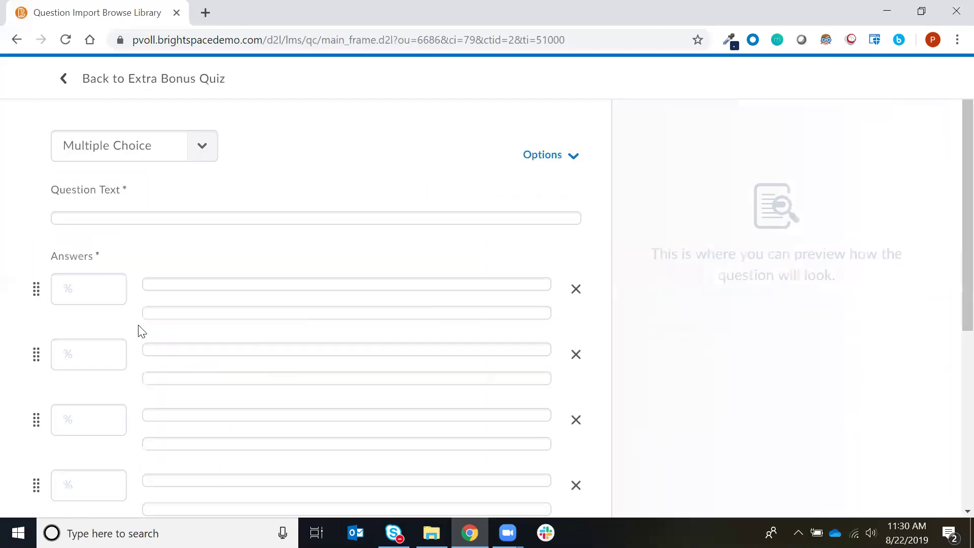
Remove the feedback fields and the custom weights from the new multiple choice question.
left_click(558, 155)
left_click(520, 210)
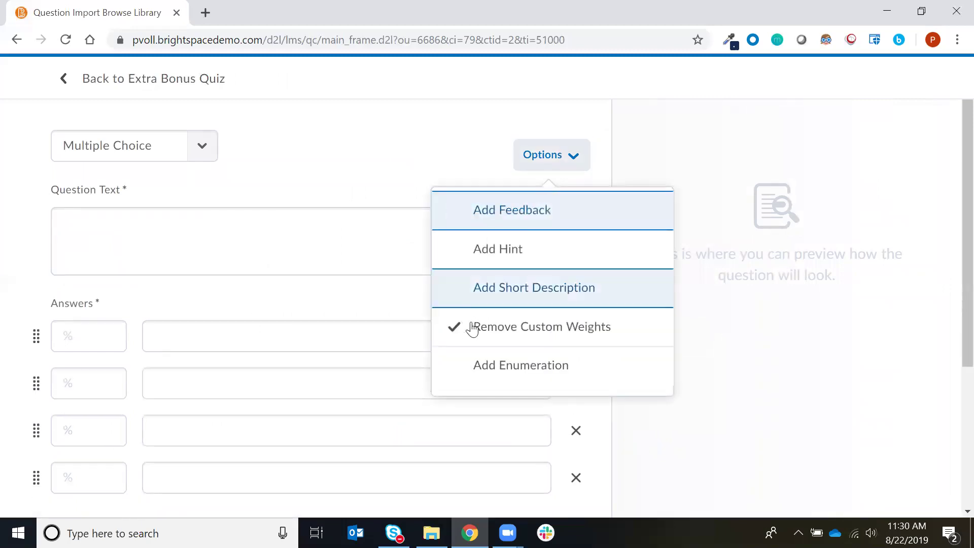
left_click(471, 326)
left_click(432, 175)
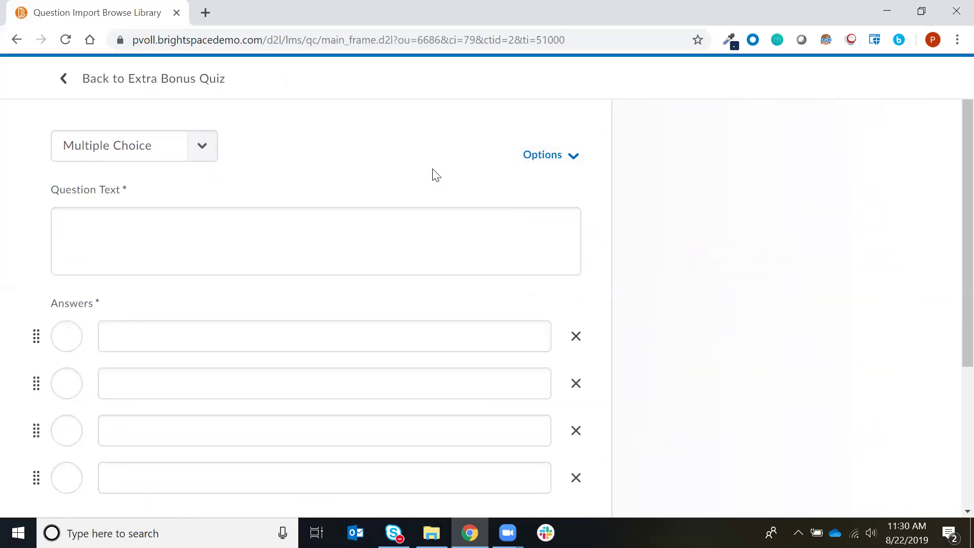
Enter "Who is the newest D2L client?" as the question text.
left_click(334, 235)
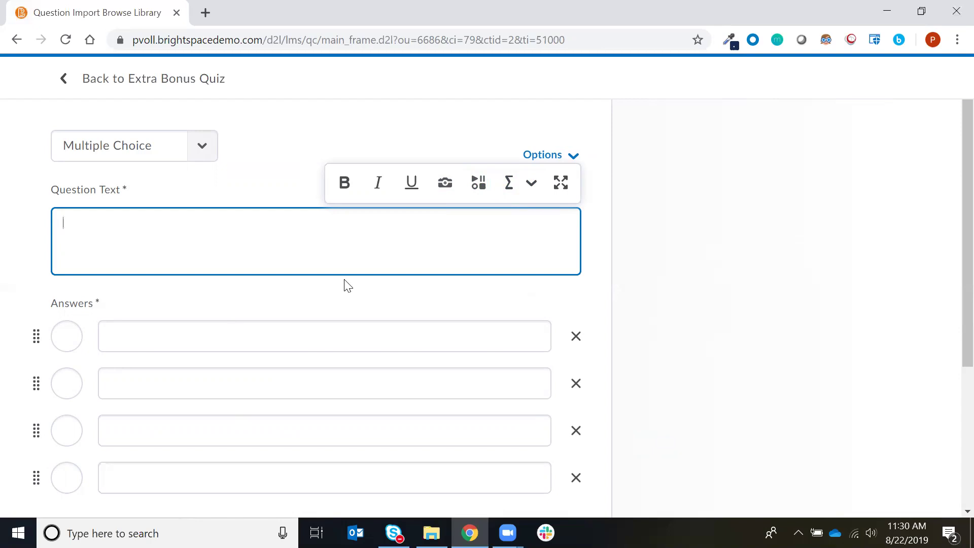
type("Wh")
key("BackSpace")
key("BackSpace")
type("Who is the newest")
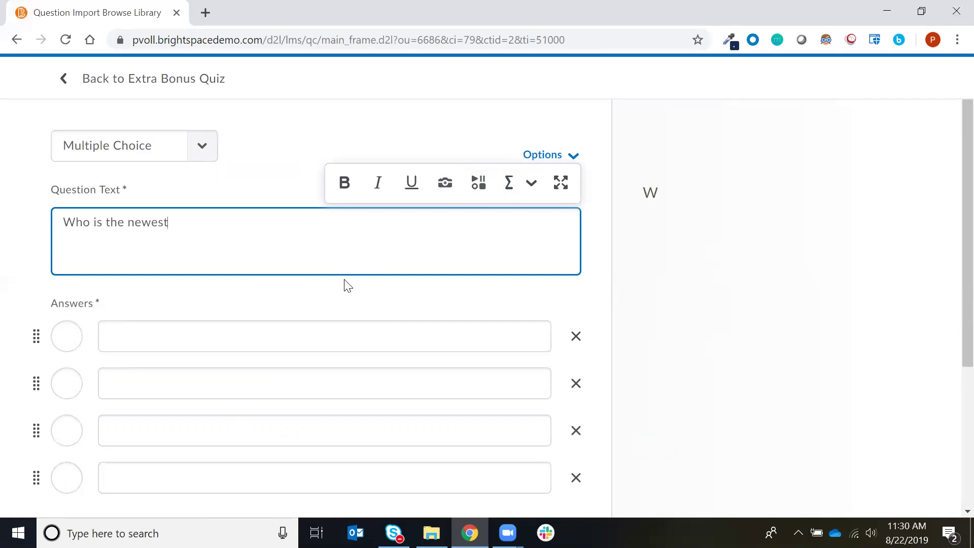
type(" D2L client")
key("BackSpace")
type("?")
key("Tab")
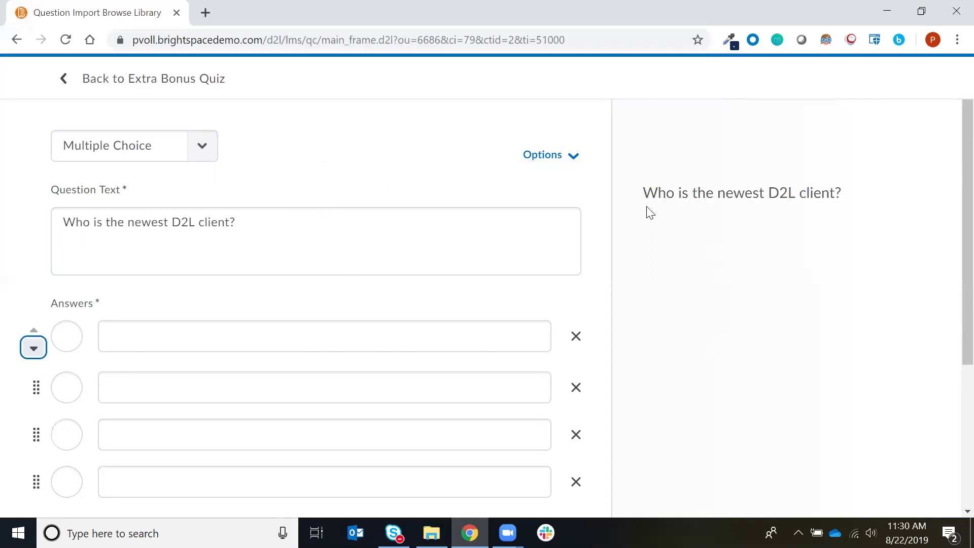
Enter "MCCS" as the first answer choice.
scroll(951, 203, "down", 1)
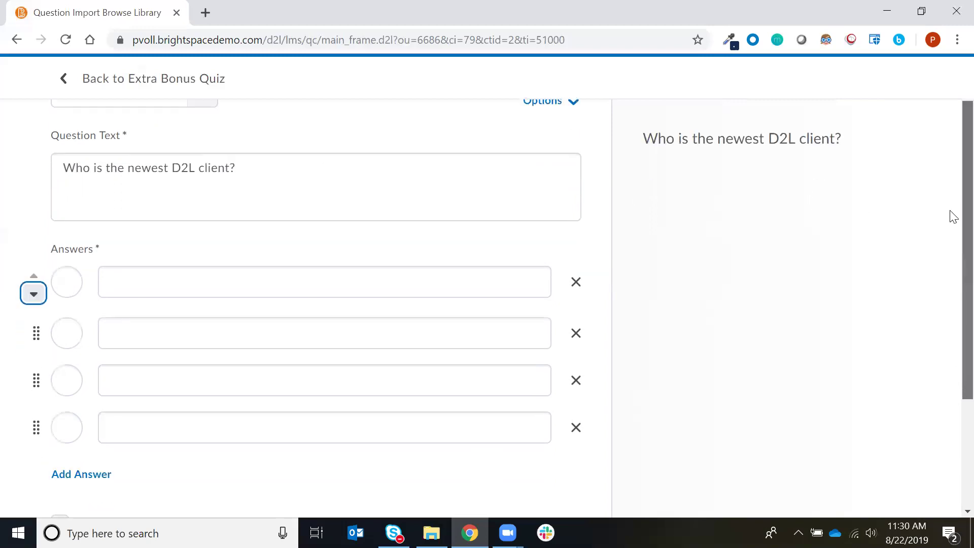
left_click(420, 287)
type("m")
key("BackSpace")
type("MCSS")
key("BackSpace")
key("BackSpace")
type("CS")
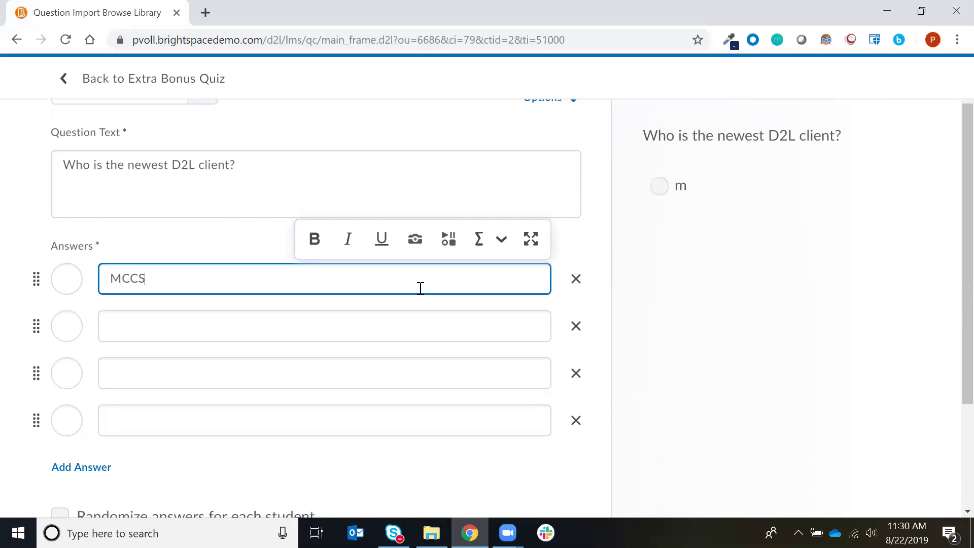
Enter "UMS" as the second answer choice.
key("Tab")
key("Tab")
key("Tab")
type("UMCS")
key("Tab")
key("Tab")
key("shift+Tab")
key("shift+Tab")
key("BackSpace")
key("BackSpace")
type("S")
Enter "Purdue" as the third answer choice.
key("Tab")
key("Tab")
key("Tab")
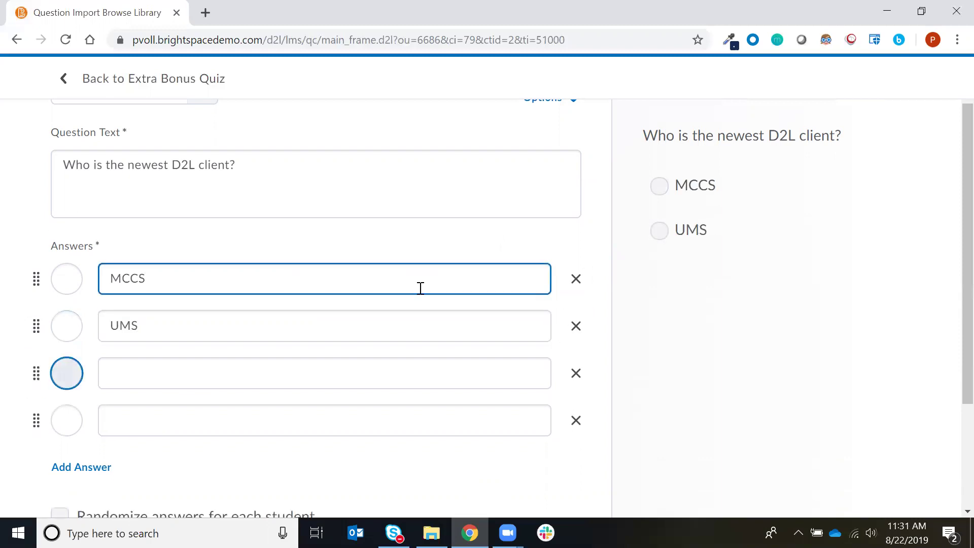
key("Tab")
type("Purdue")
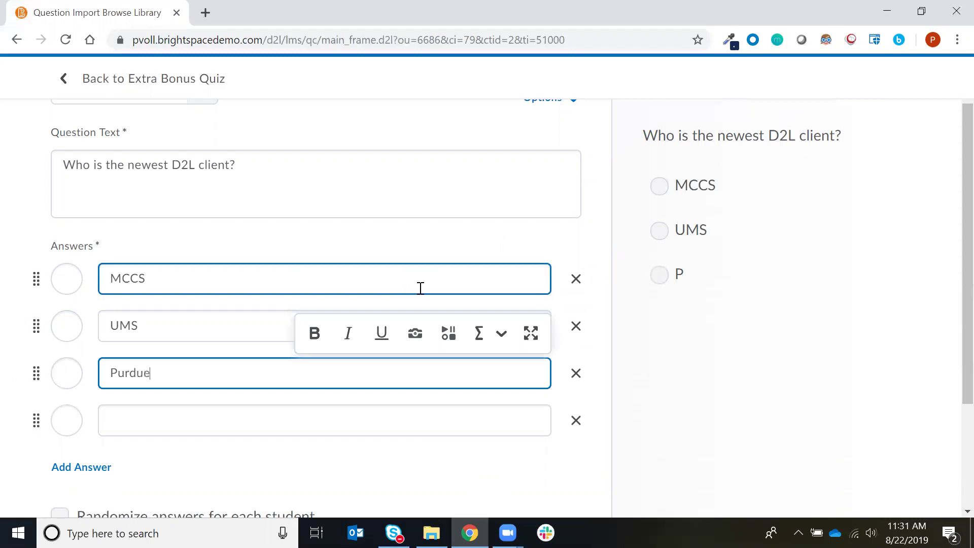
Enter "ACFS" as the fourth answer choice and mark UMS as the correct answer.
key("Tab")
key("Tab")
key("Tab")
key("Tab")
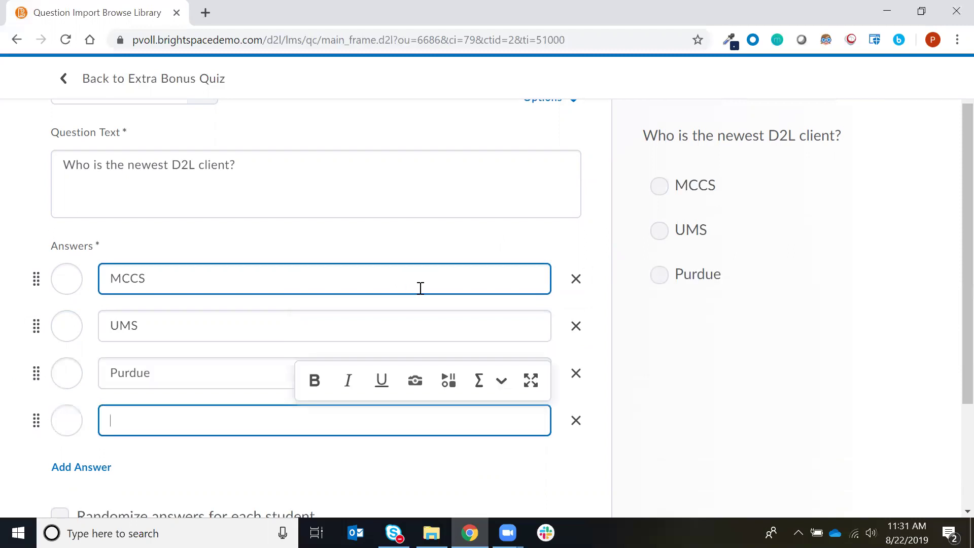
left_click(418, 286)
key("Home")
type("A")
key("BackSpace")
left_click(282, 420)
type("A")
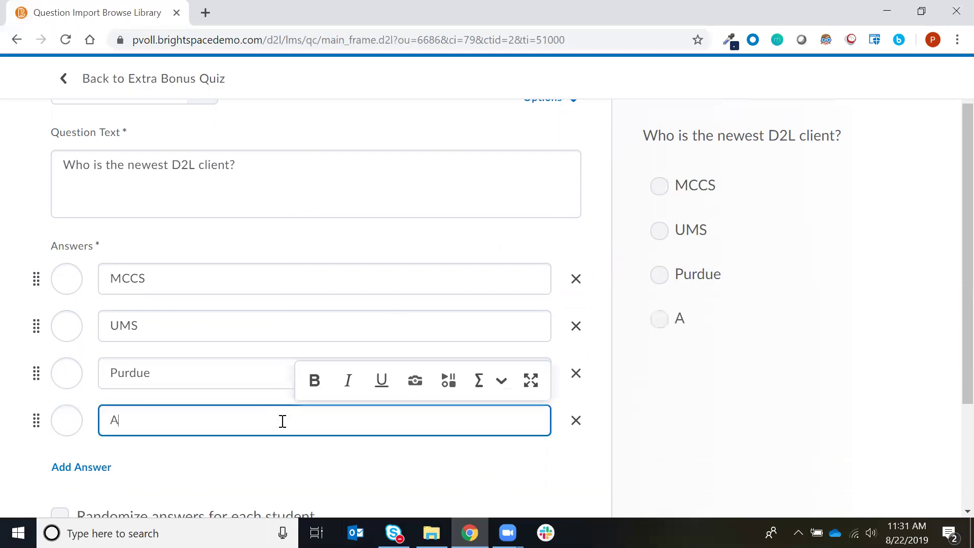
type("CFS")
left_click(349, 454)
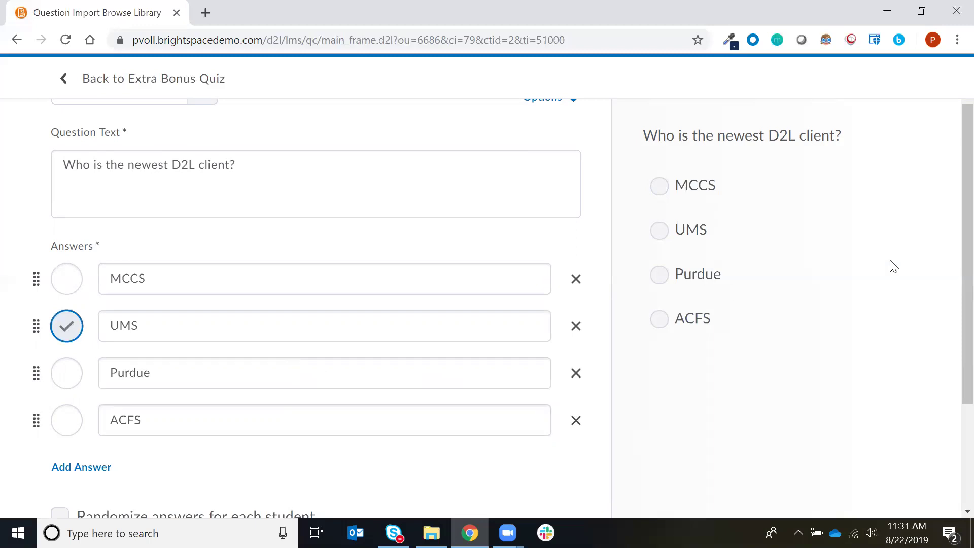
Add feedback and custom weights to the multiple choice question.
scroll(952, 263, "down", 3)
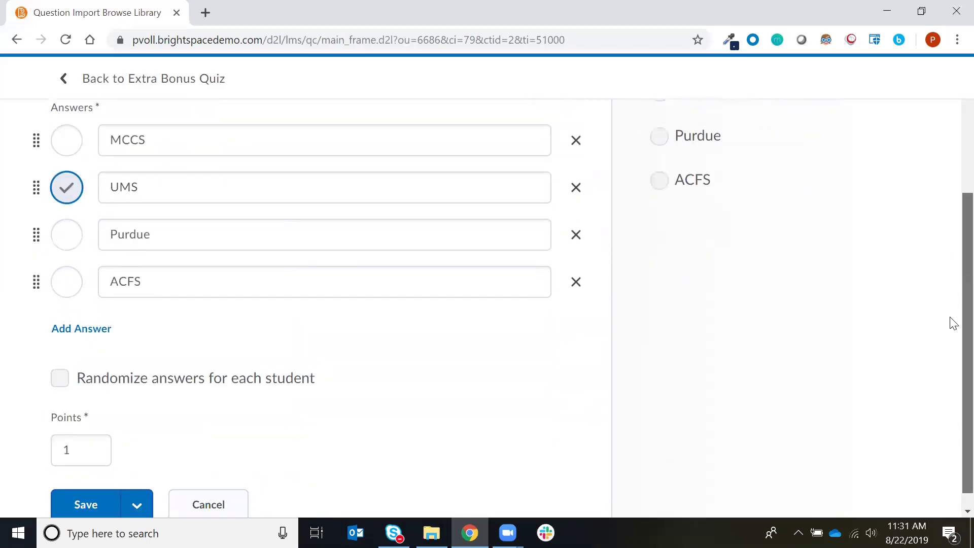
scroll(950, 335, "down", 1)
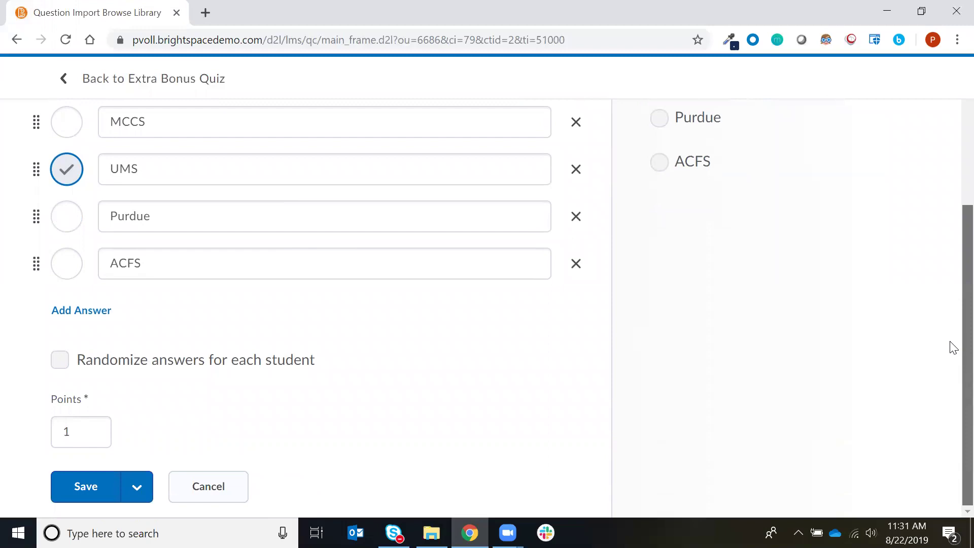
scroll(953, 200, "up", 3)
scroll(952, 200, "up", 2)
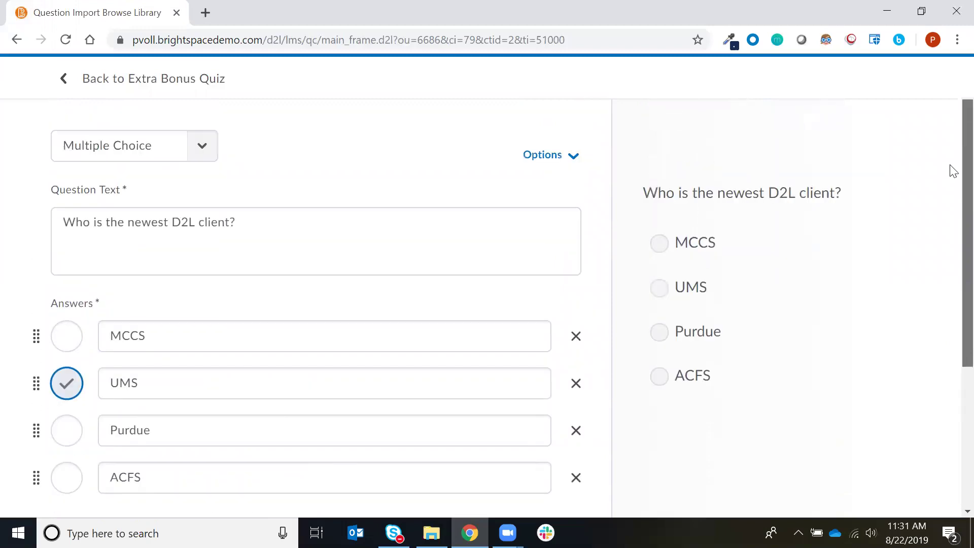
left_click(571, 167)
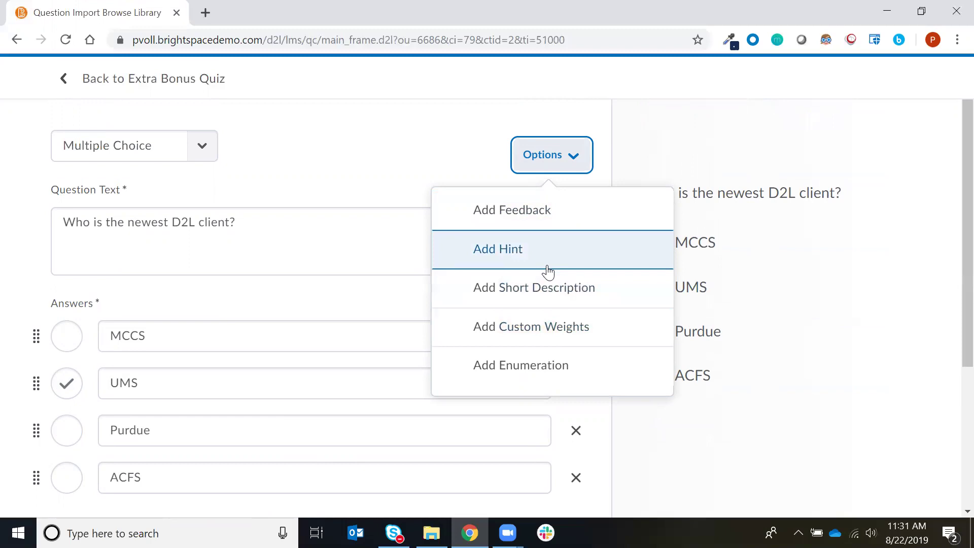
left_click(524, 216)
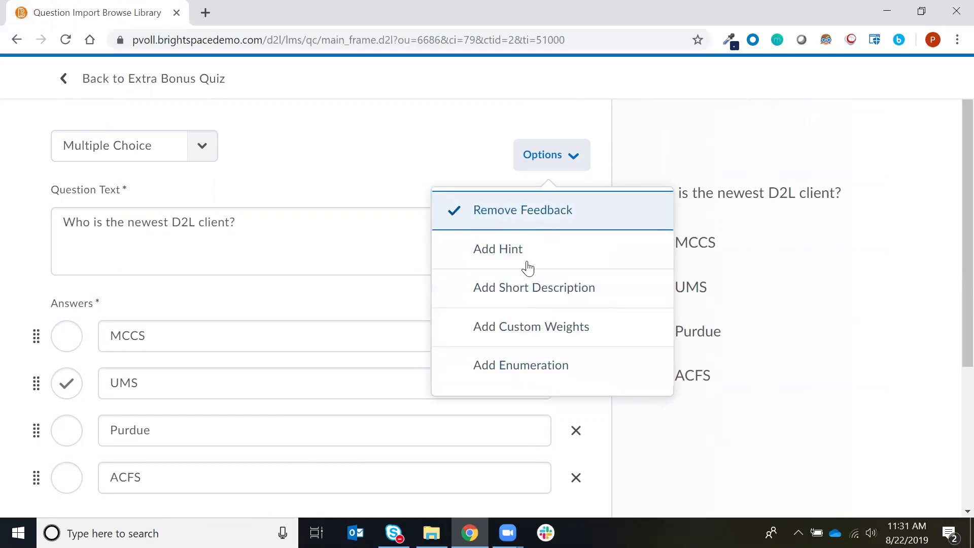
left_click(520, 333)
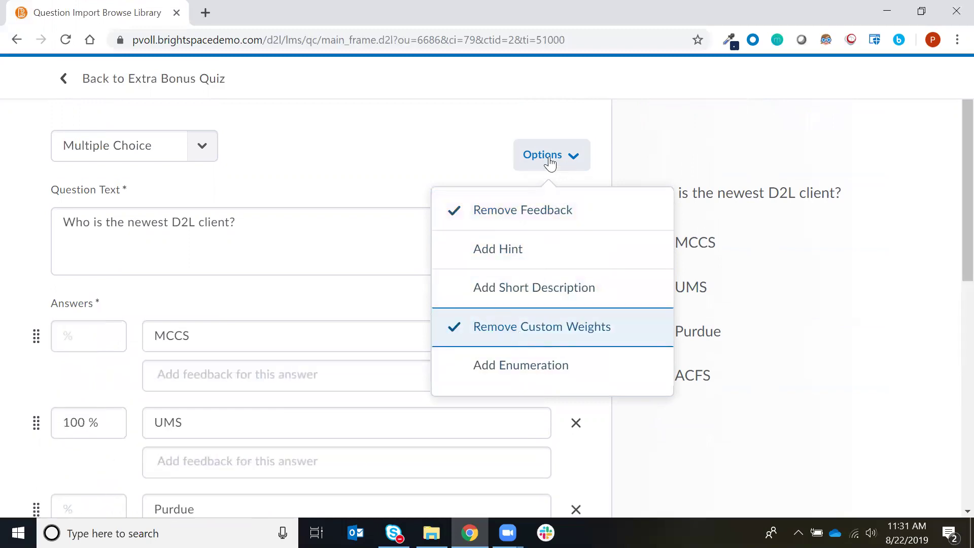
left_click(452, 150)
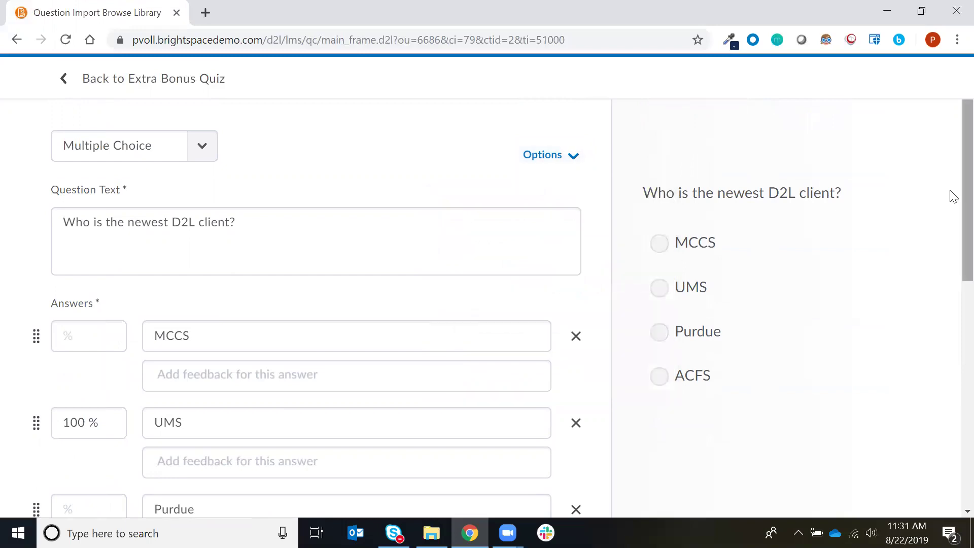
Examine the weight and feedback fields offered for each answer and the question preview.
scroll(951, 228, "down", 3)
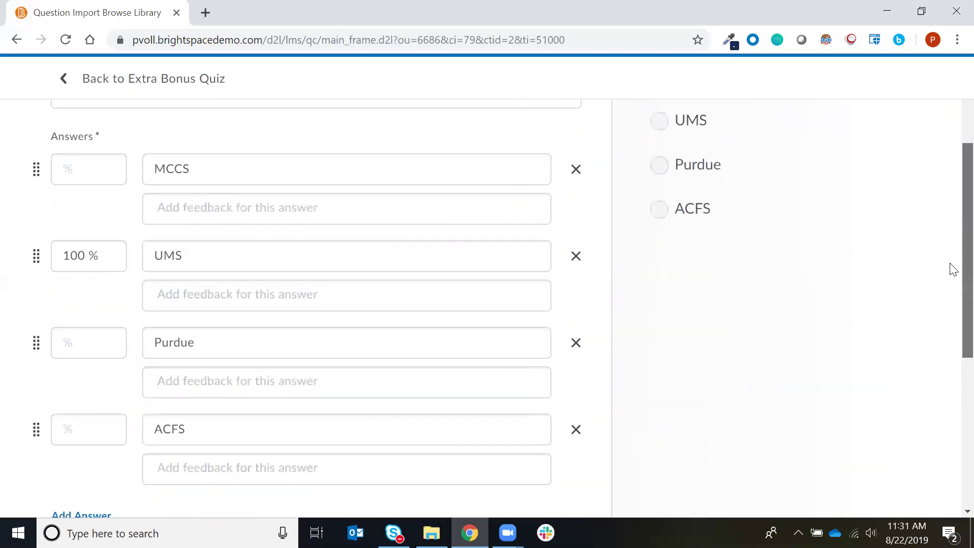
scroll(952, 269, "down", 1)
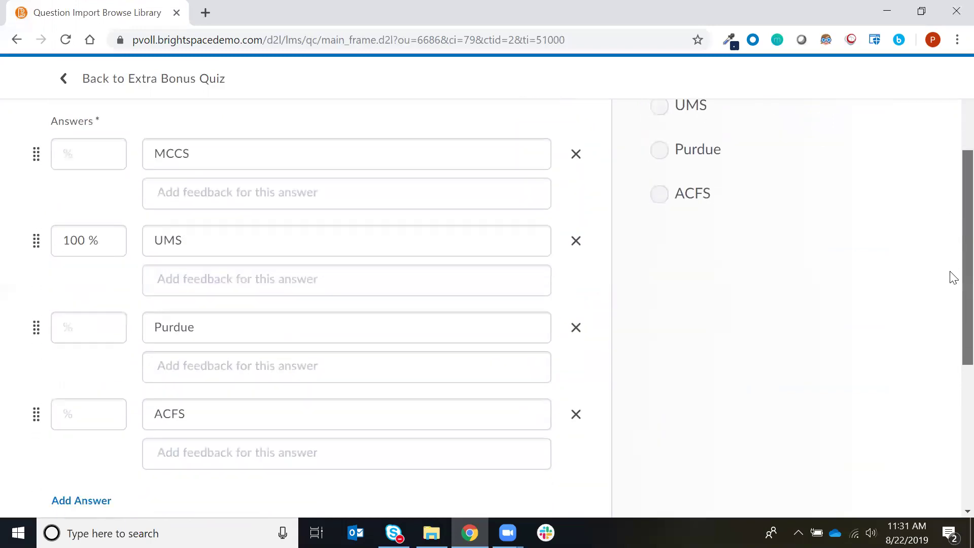
scroll(952, 270, "up", 1)
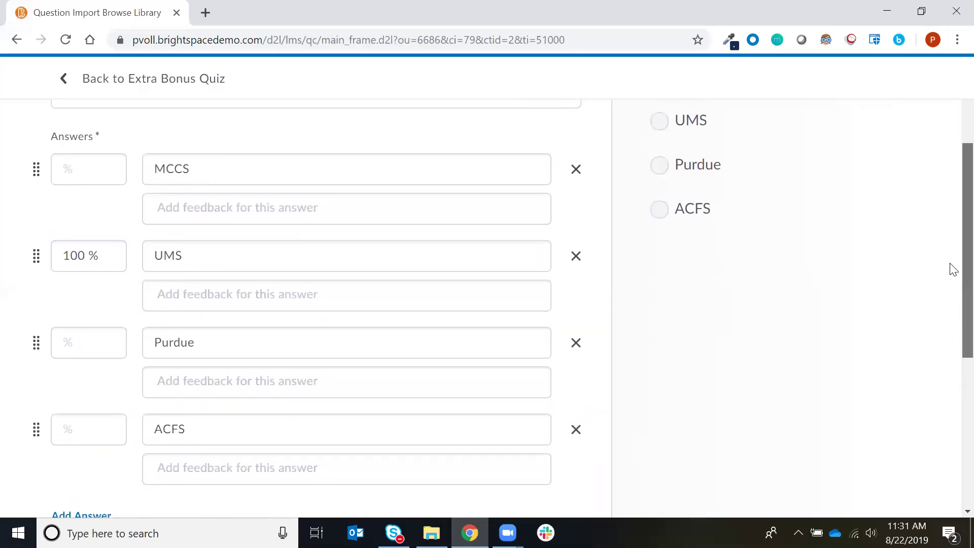
scroll(954, 262, "up", 1)
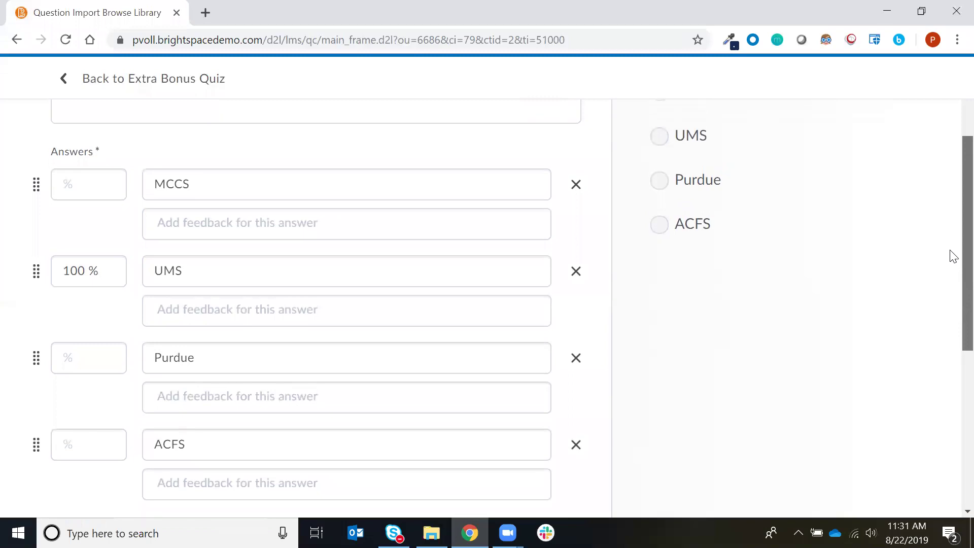
scroll(952, 244, "up", 3)
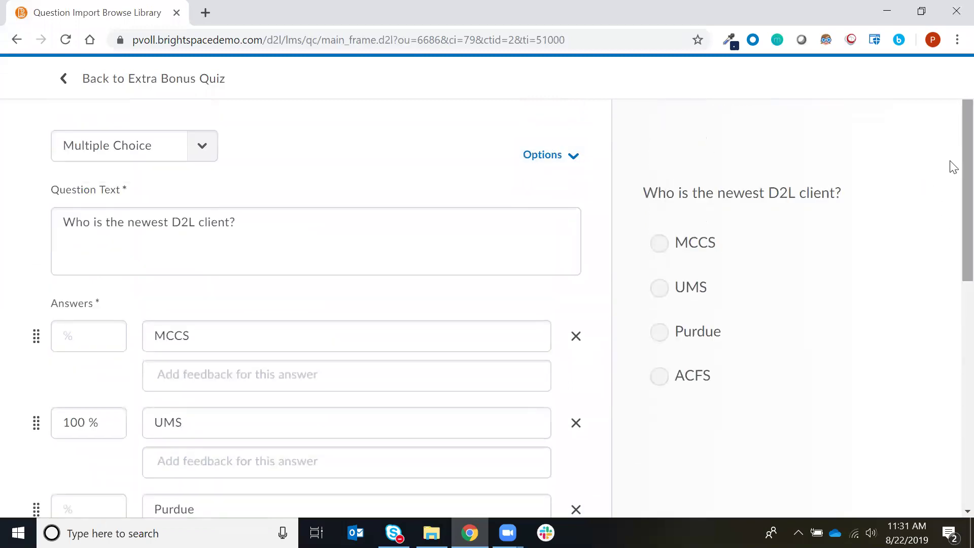
scroll(953, 167, "down", 3)
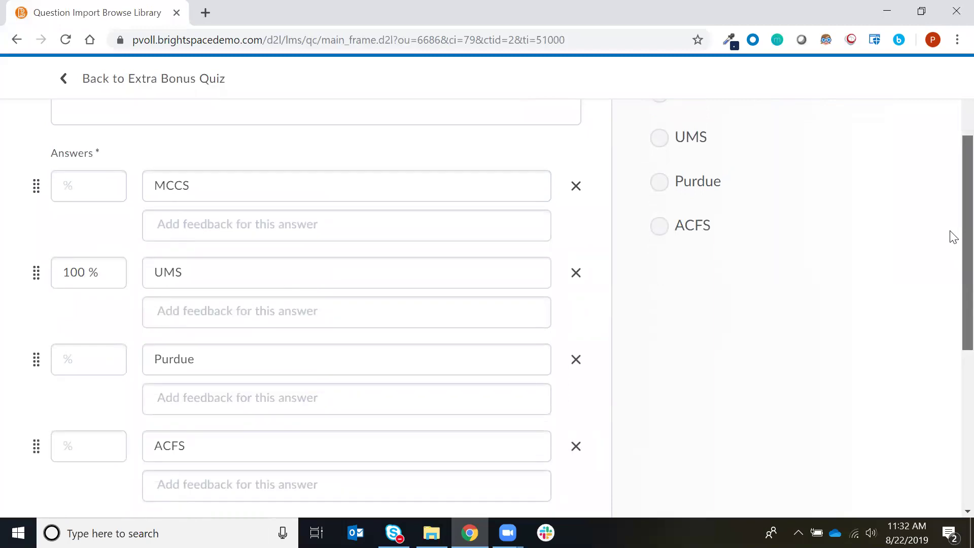
left_click(288, 267)
left_click(236, 226)
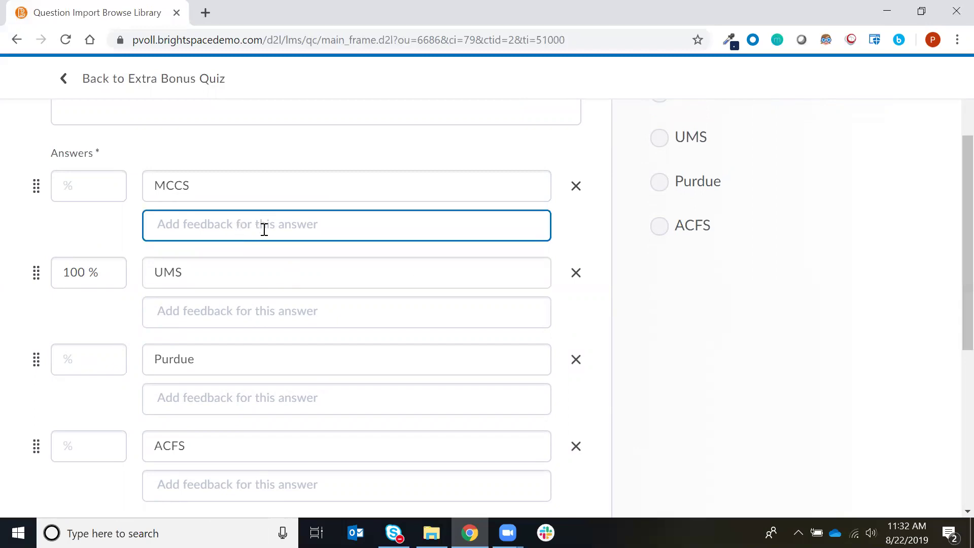
left_click(140, 283)
left_click(117, 282)
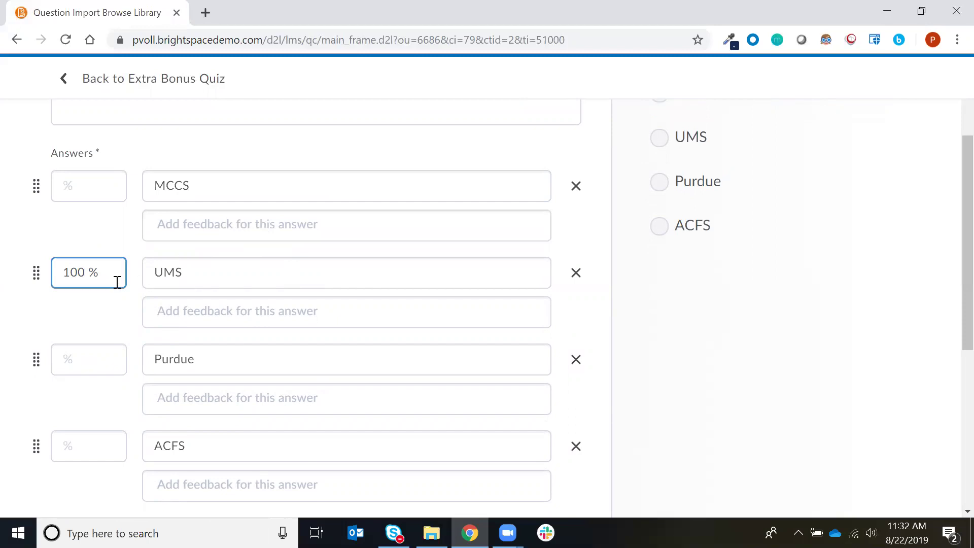
Set the MCCS answer's weight to 50% and enter its feedback as "MCCS is the 3rd newest client".
left_click(76, 182)
type("50")
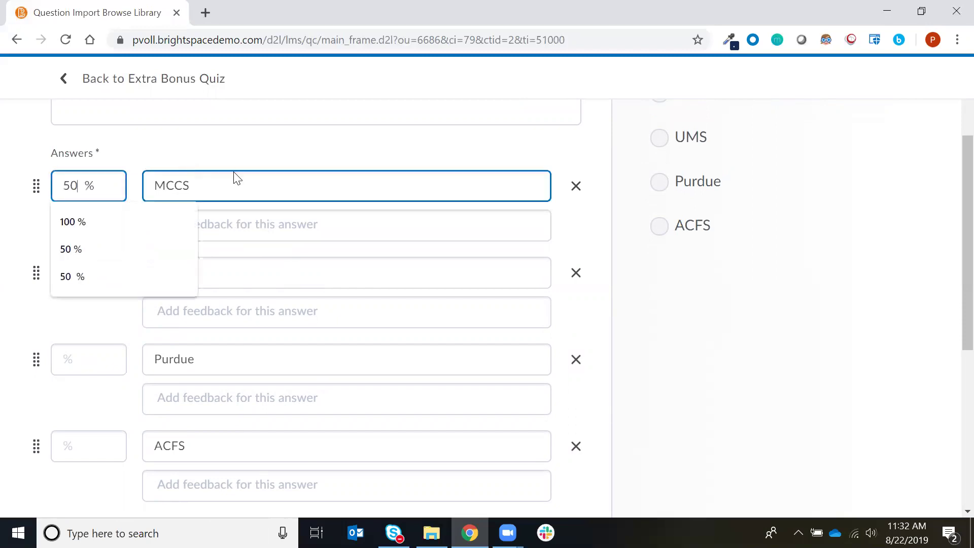
left_click(281, 159)
left_click(277, 227)
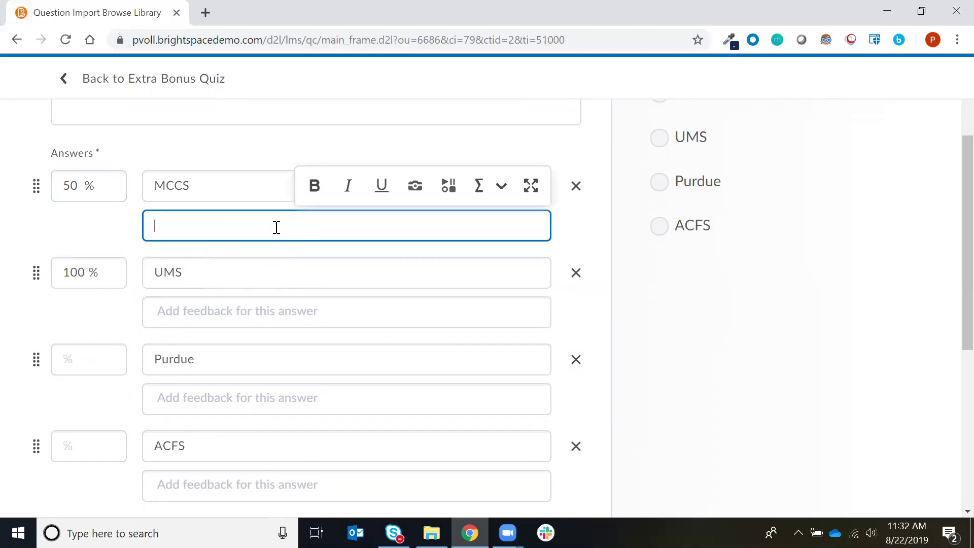
type("MCCS is the 3rd newest client")
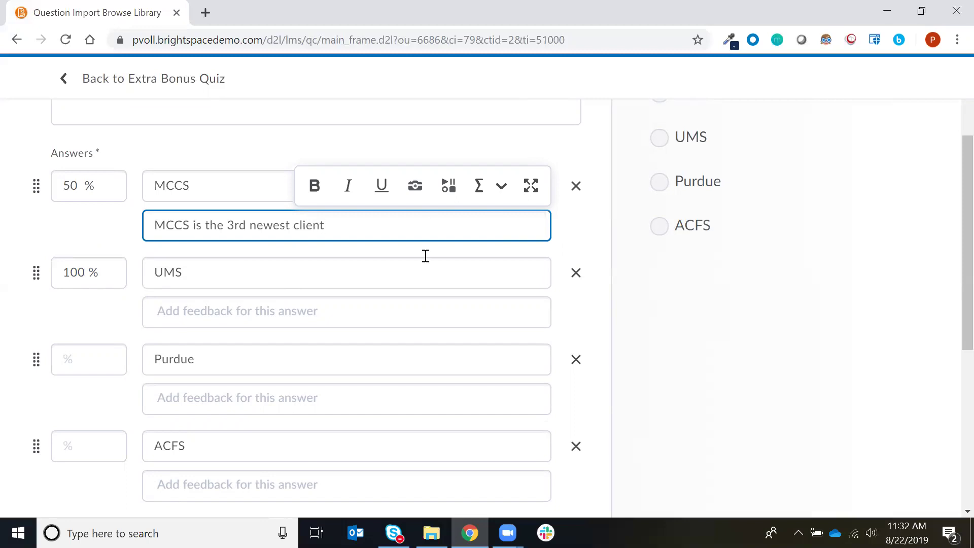
scroll(413, 348, "down", 5)
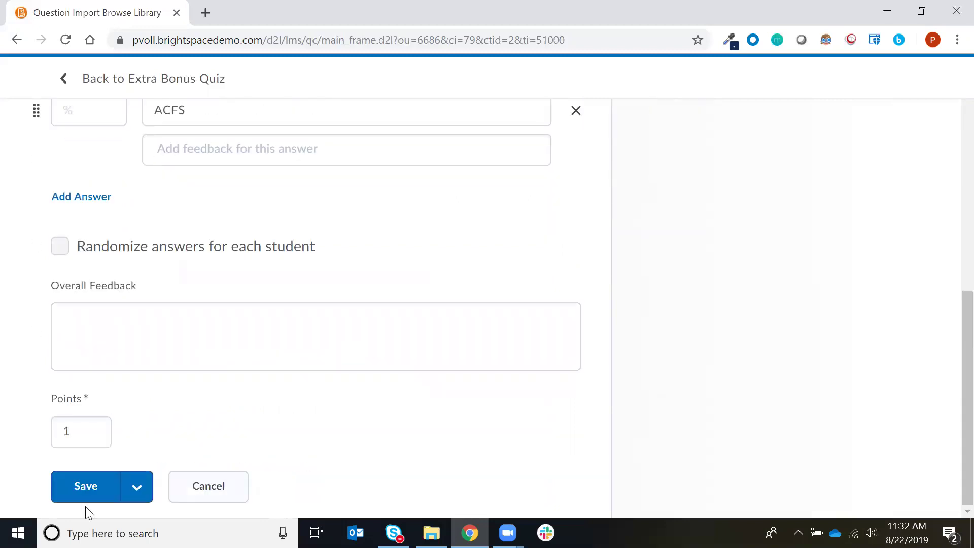
Save the multiple choice question, then save and close Extra Bonus Quiz to return to the quiz list.
left_click(83, 487)
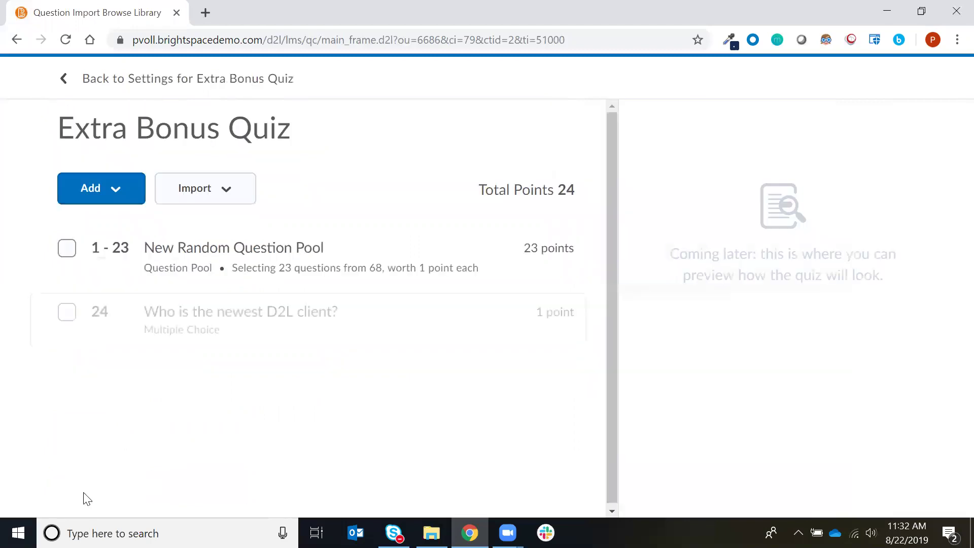
left_click_drag(126, 327, 65, 310)
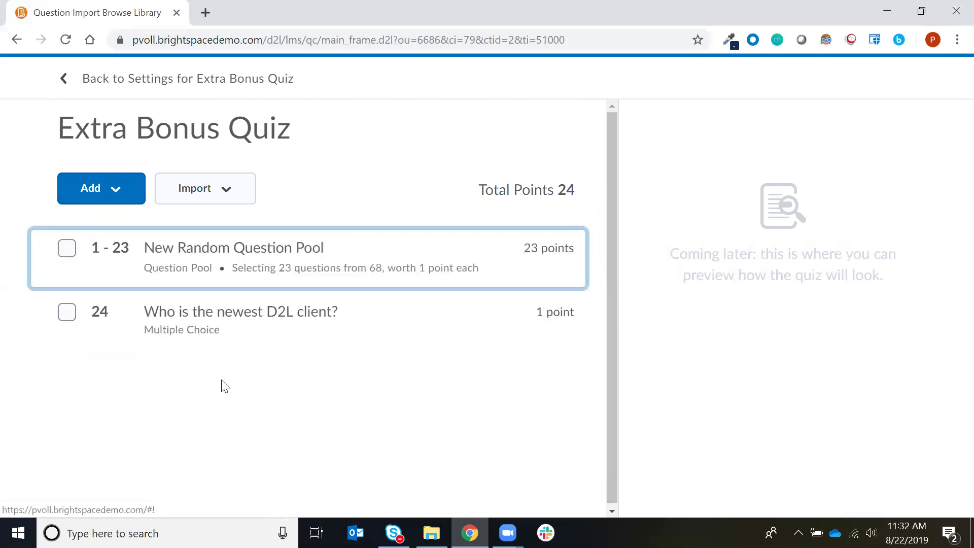
left_click(187, 85)
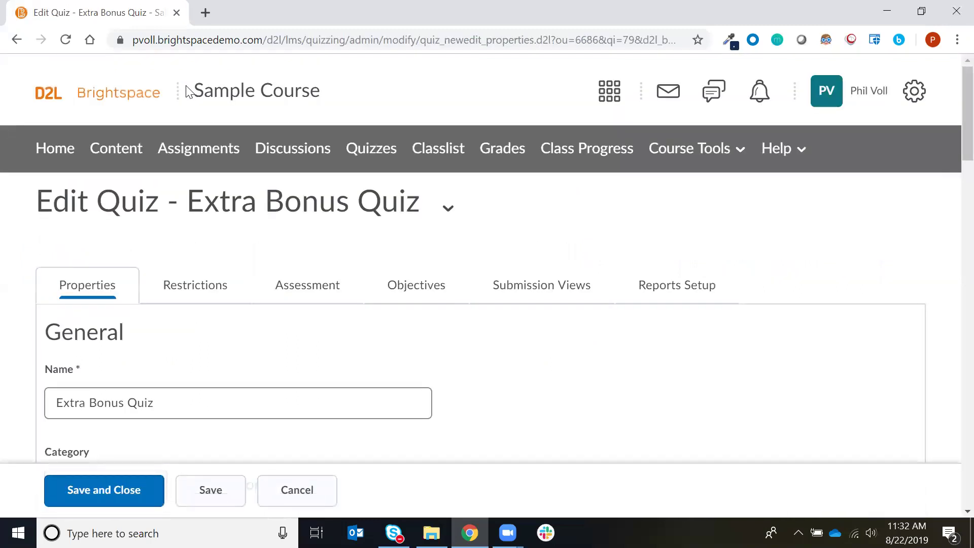
left_click(104, 495)
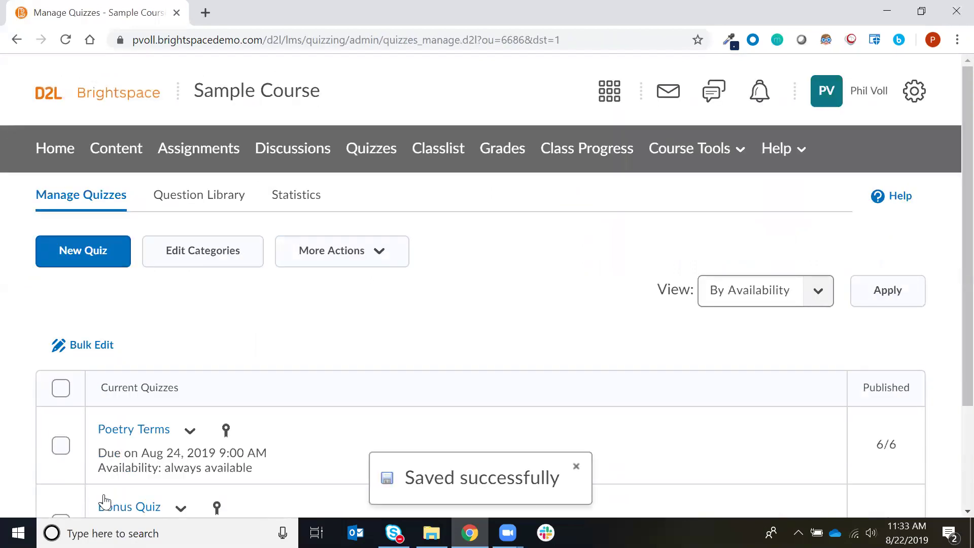
scroll(269, 458, "down", 3)
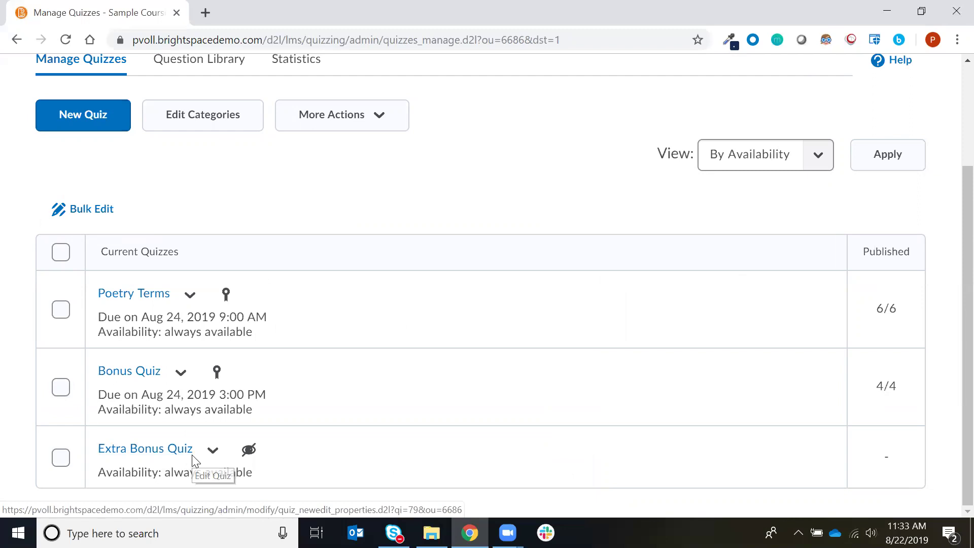
scroll(267, 363, "up", 3)
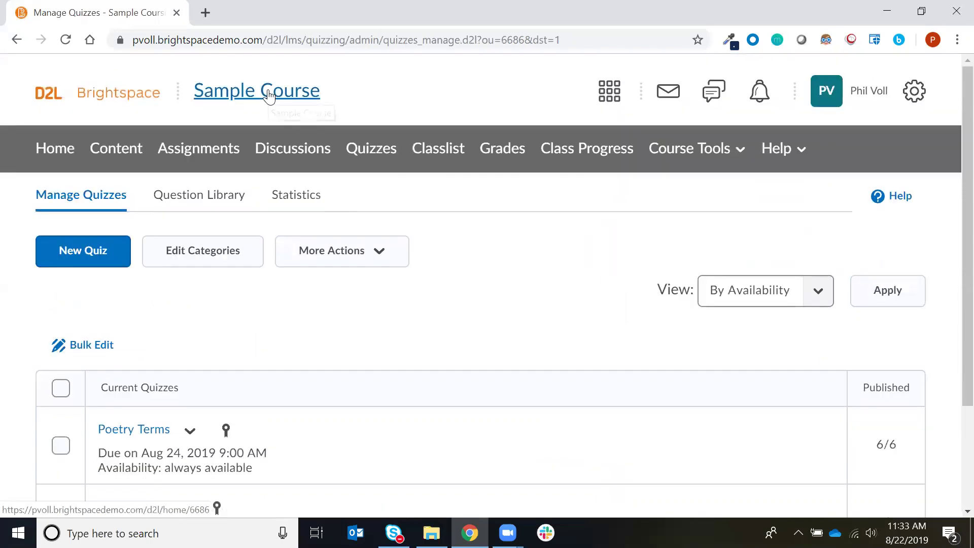
Read the inline help about the Quizzes tool and view the help resources offered in the course.
left_click(879, 210)
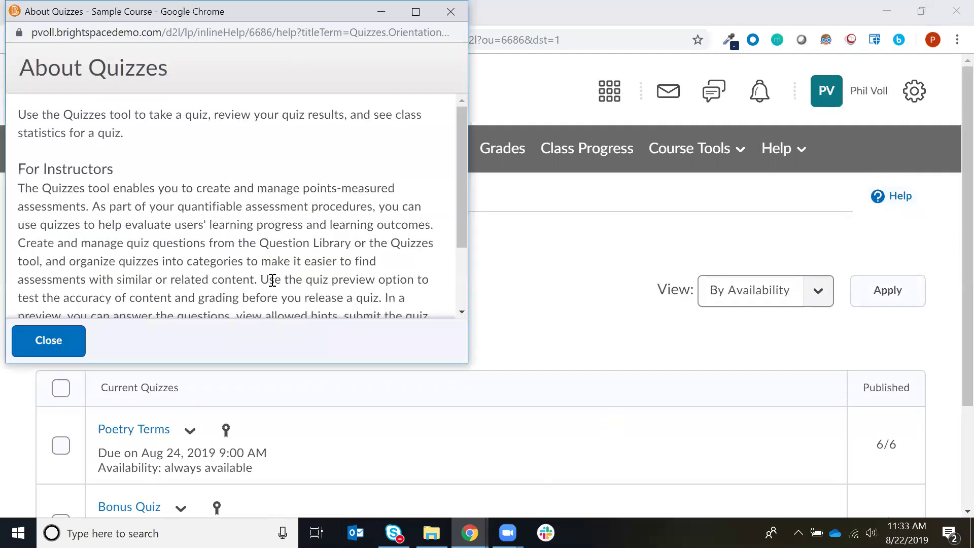
scroll(272, 281, "down", 2)
scroll(272, 278, "up", 2)
left_click(61, 342)
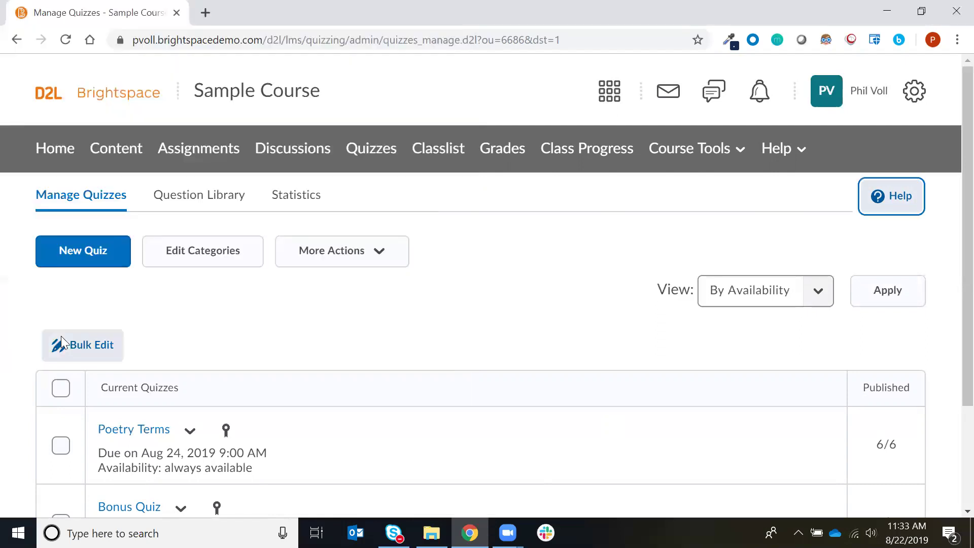
left_click(794, 152)
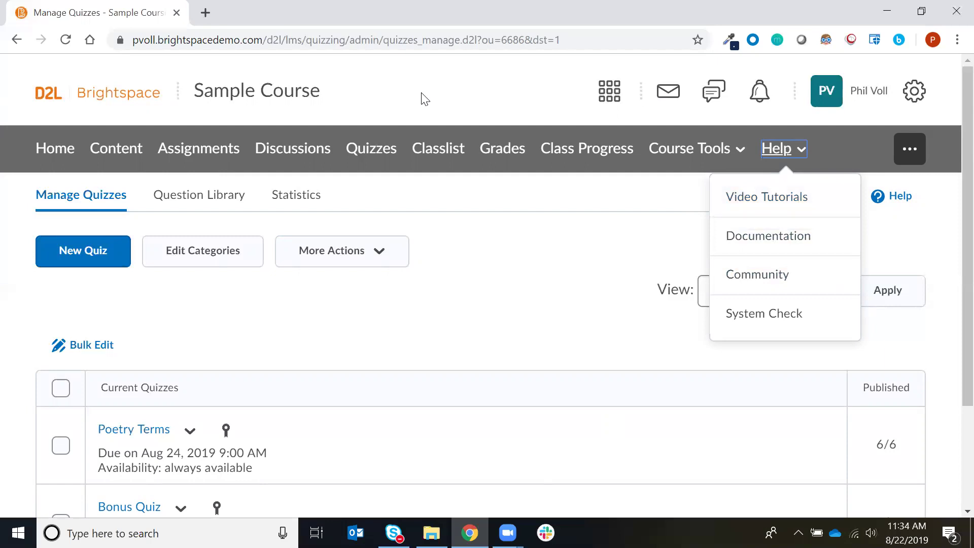
Go to the Brightspace homepage, reopen Sample Course and look through its available course tools.
left_click(283, 98)
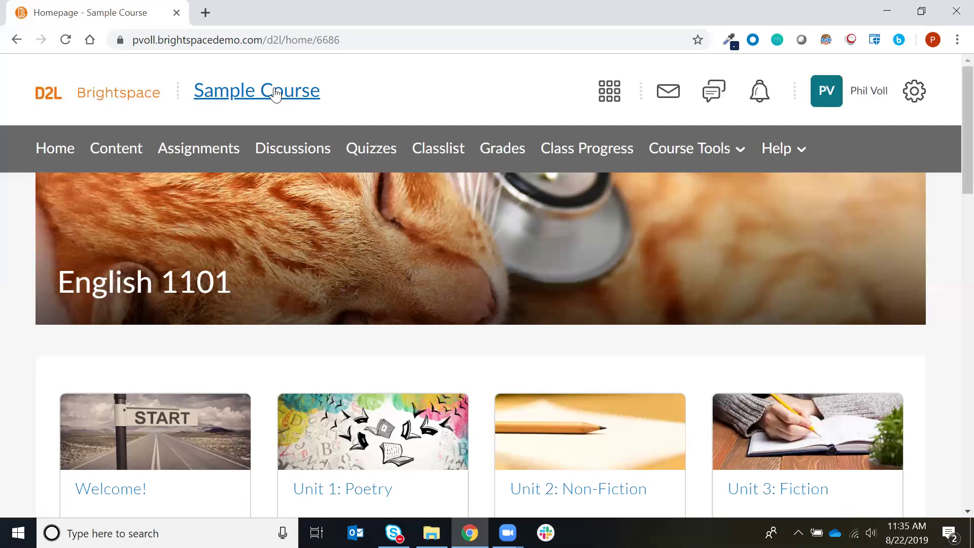
left_click(122, 103)
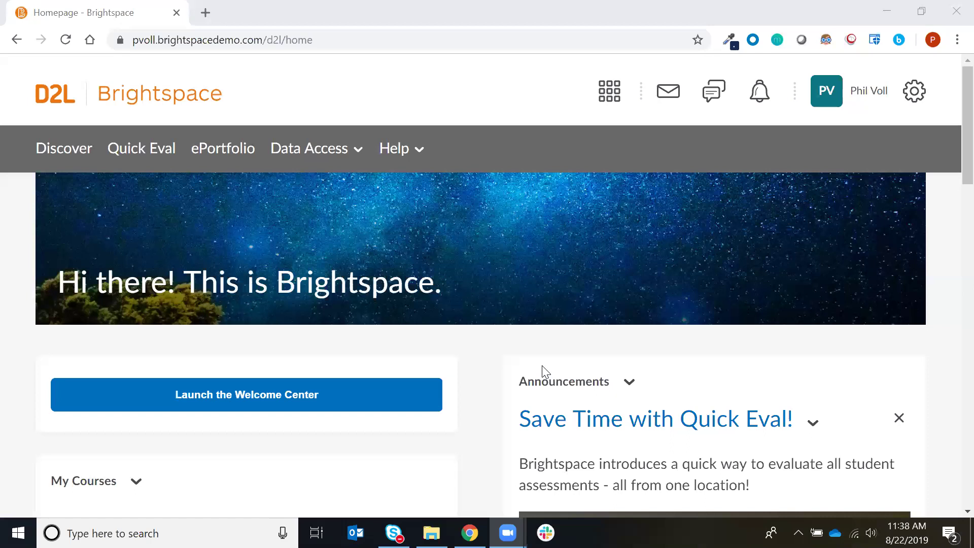
mouse_move(893, 244)
left_click(609, 91)
left_click(525, 161)
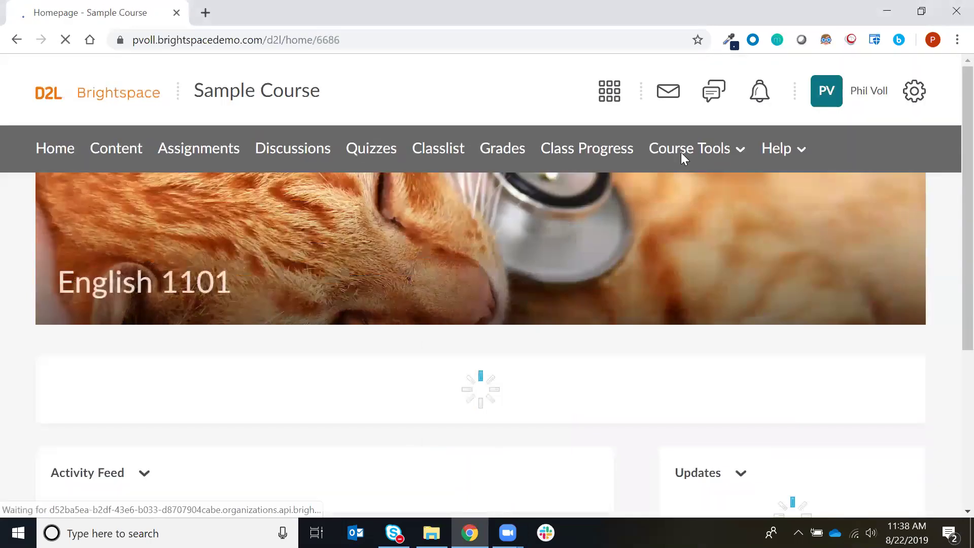
left_click(681, 152)
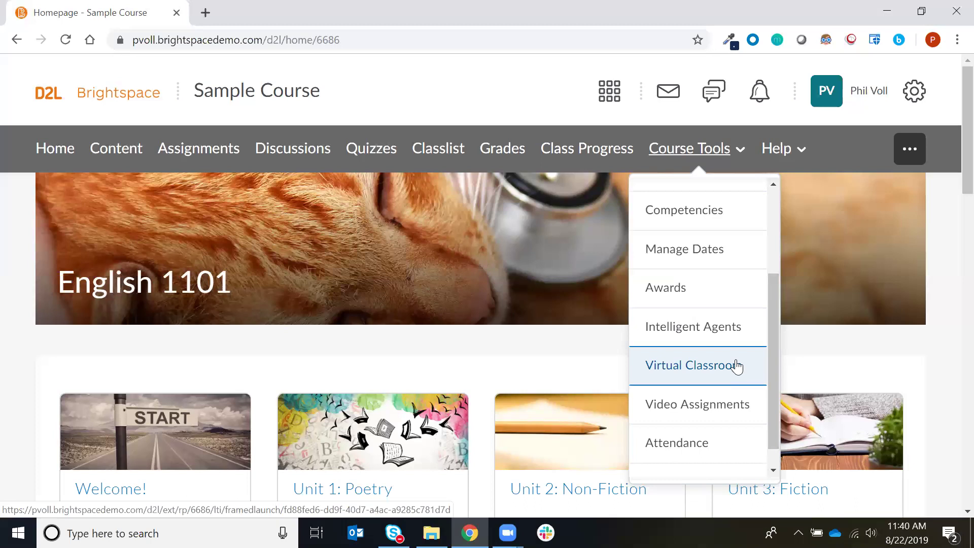
left_click(500, 150)
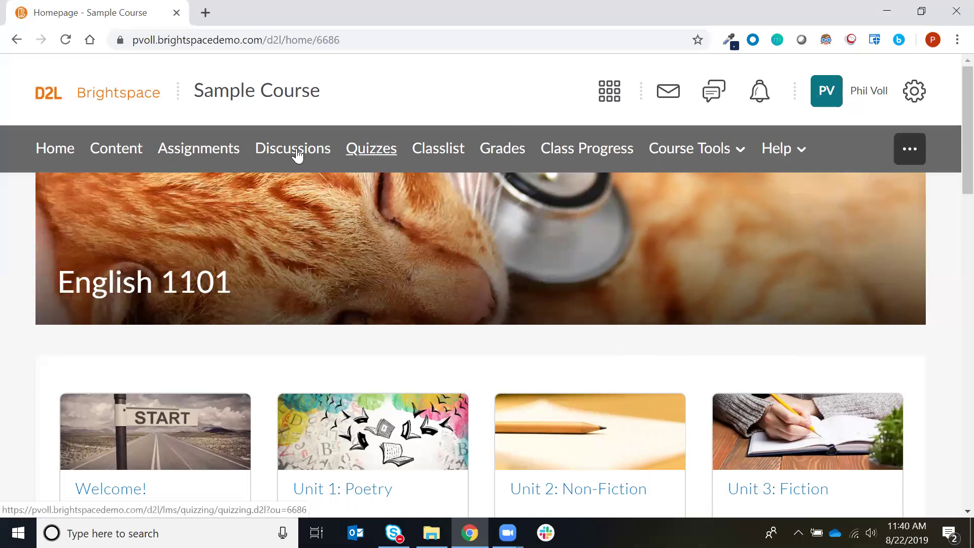
Review a new assignment's properties down to the anonymous marking and annotation options, cancel it and return to the course homepage.
left_click(221, 152)
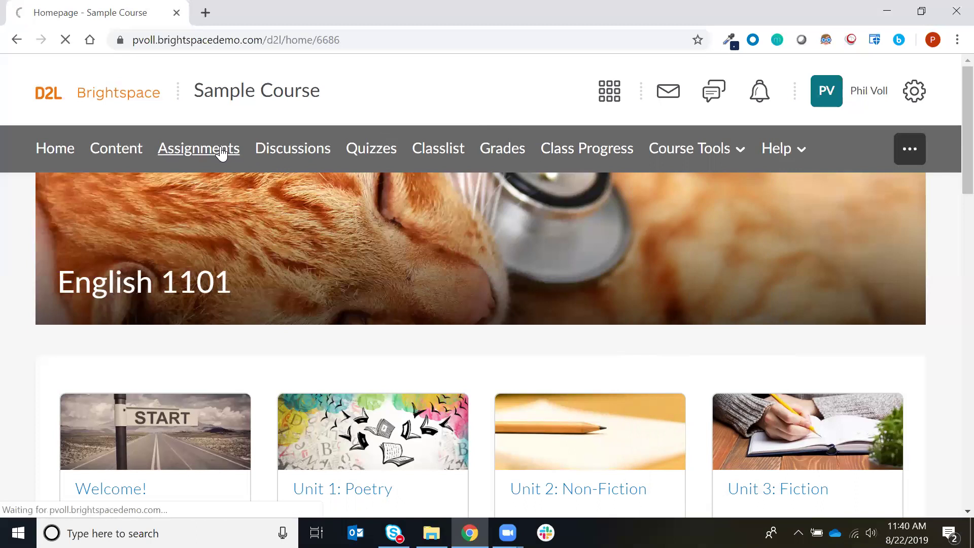
left_click(152, 265)
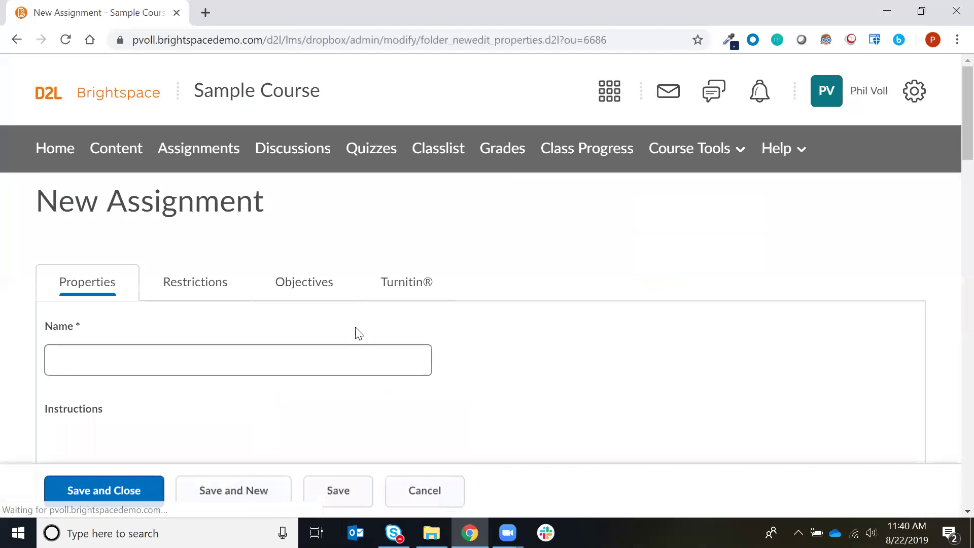
scroll(357, 330, "down", 5)
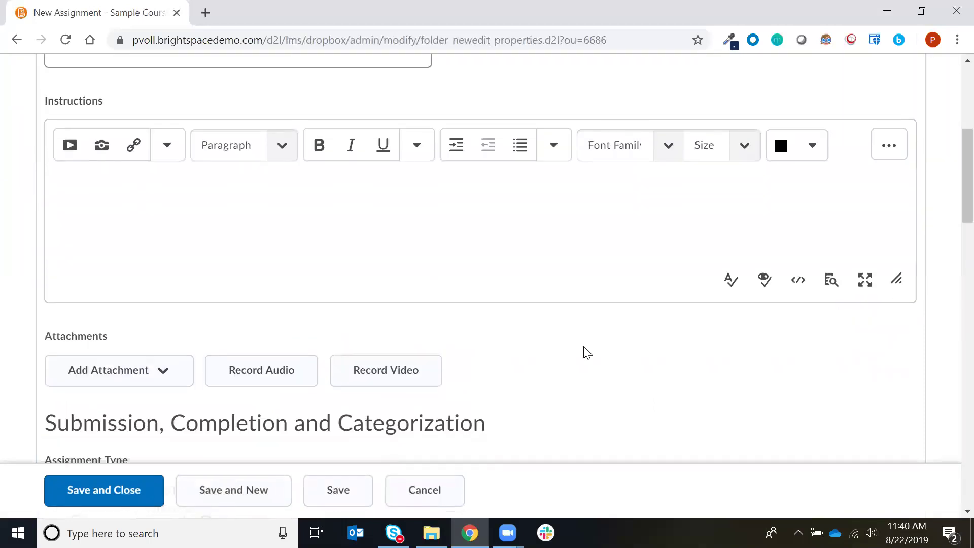
scroll(586, 351, "down", 12)
scroll(588, 352, "down", 15)
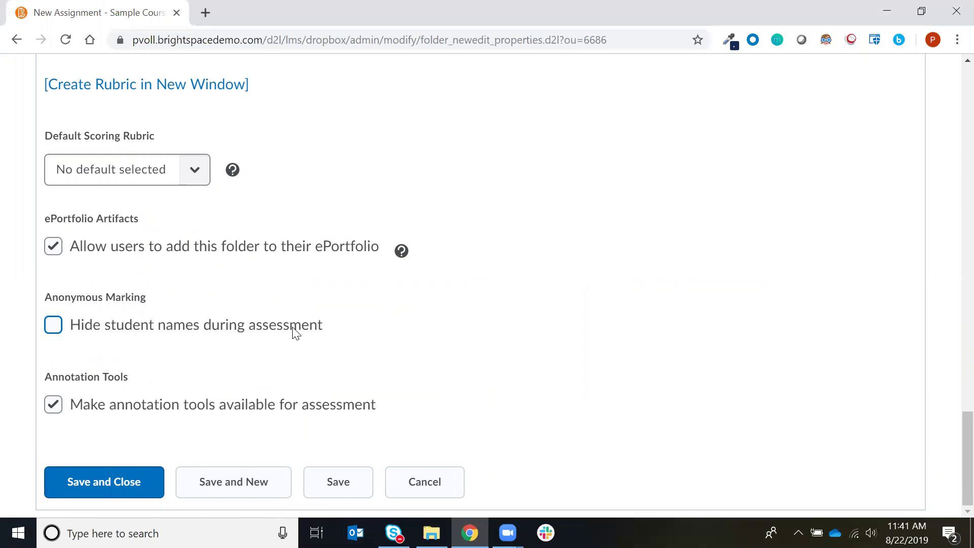
left_click(398, 492)
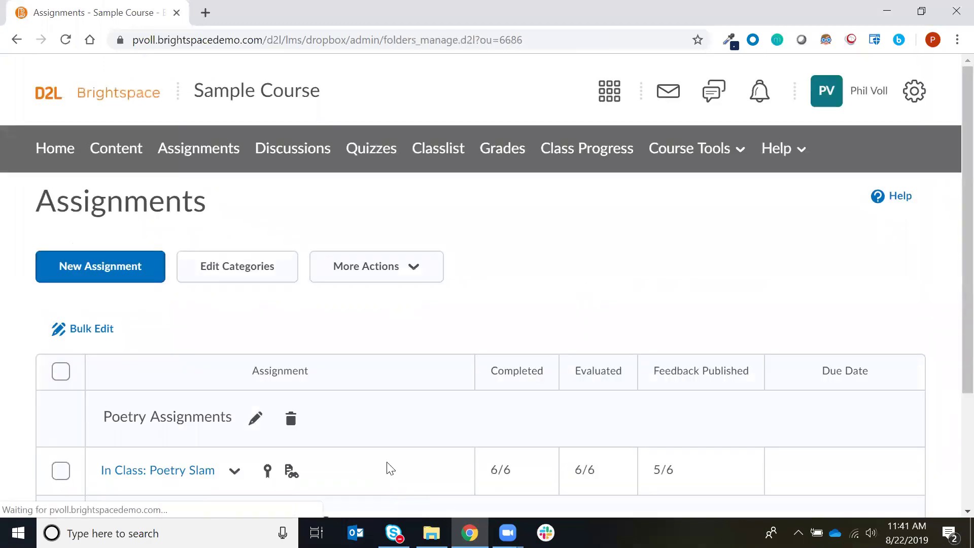
left_click(267, 100)
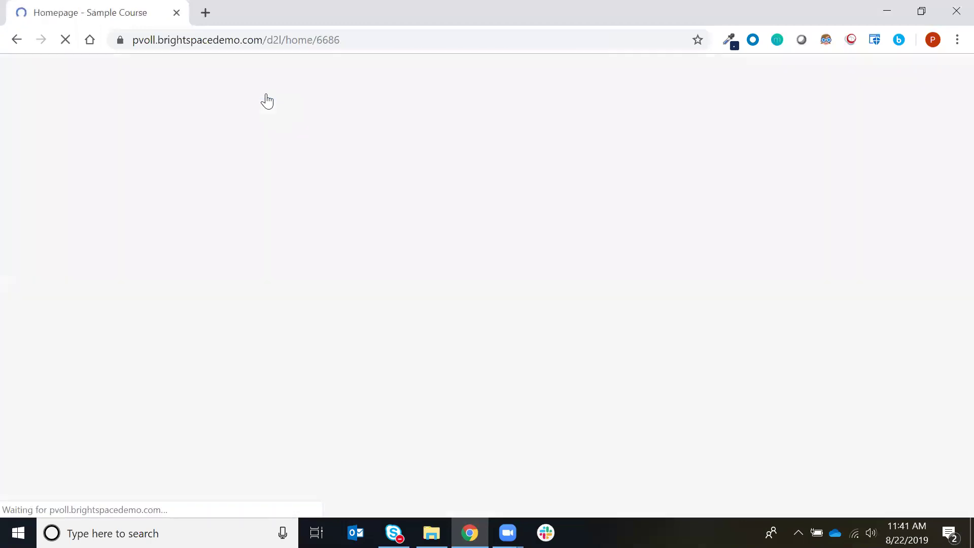